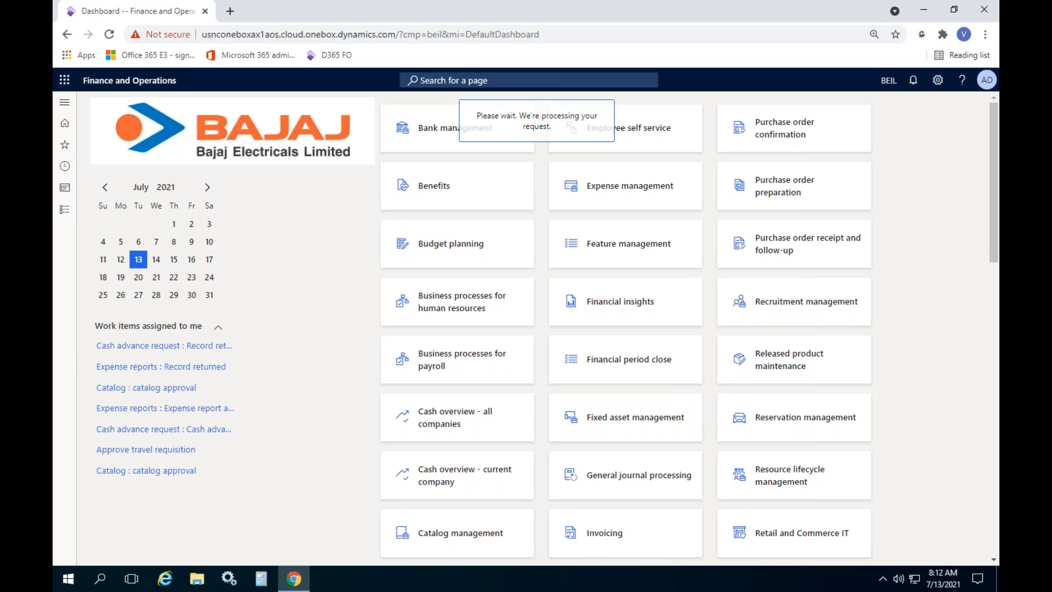
# Duplicate the dashboard browser tab into a second tab
pyautogui.rightClick(152, 13)
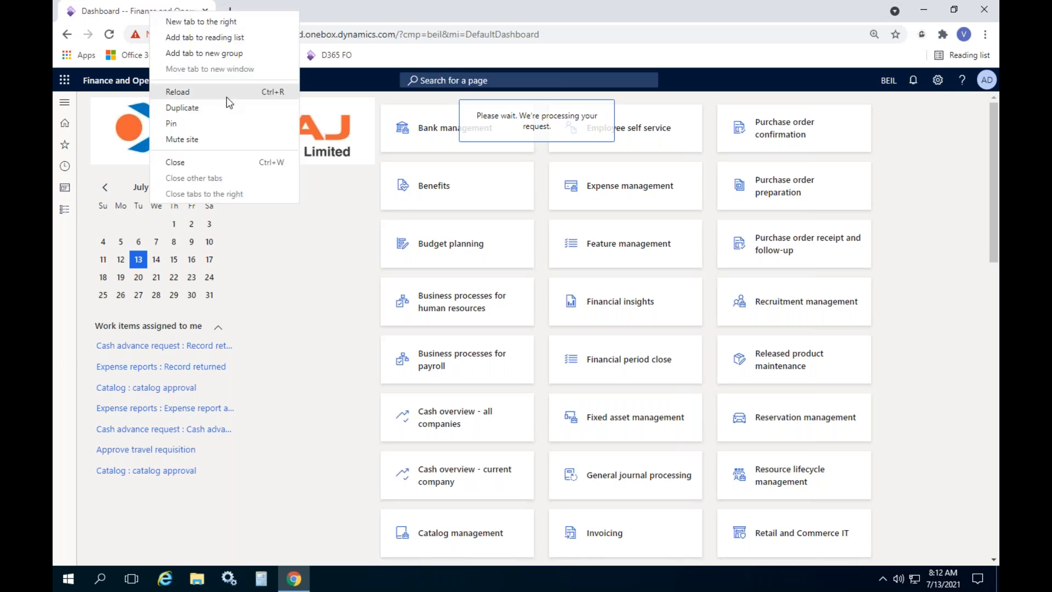
pyautogui.click(207, 110)
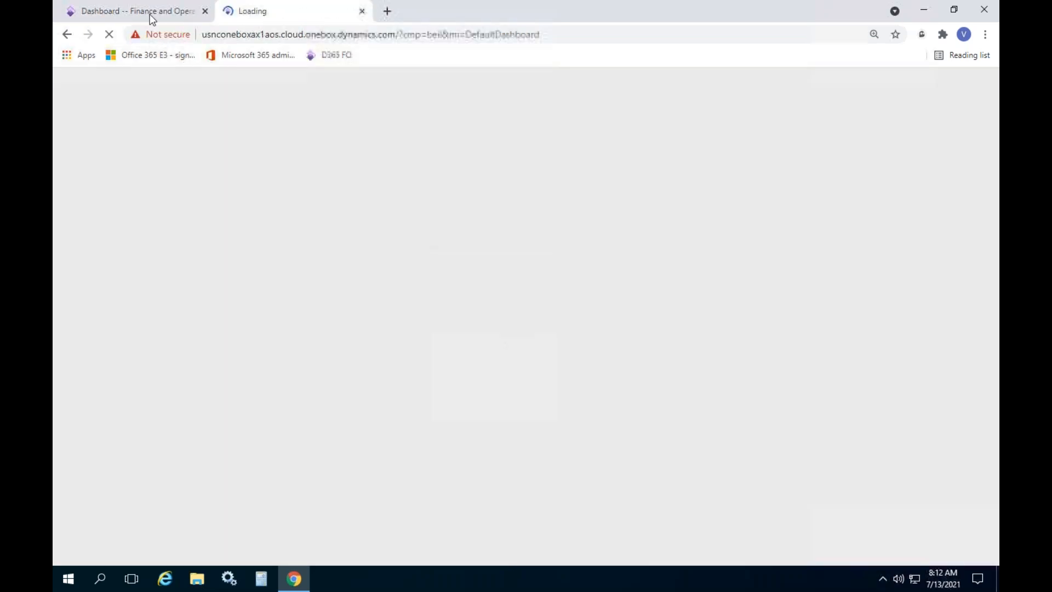
pyautogui.click(153, 20)
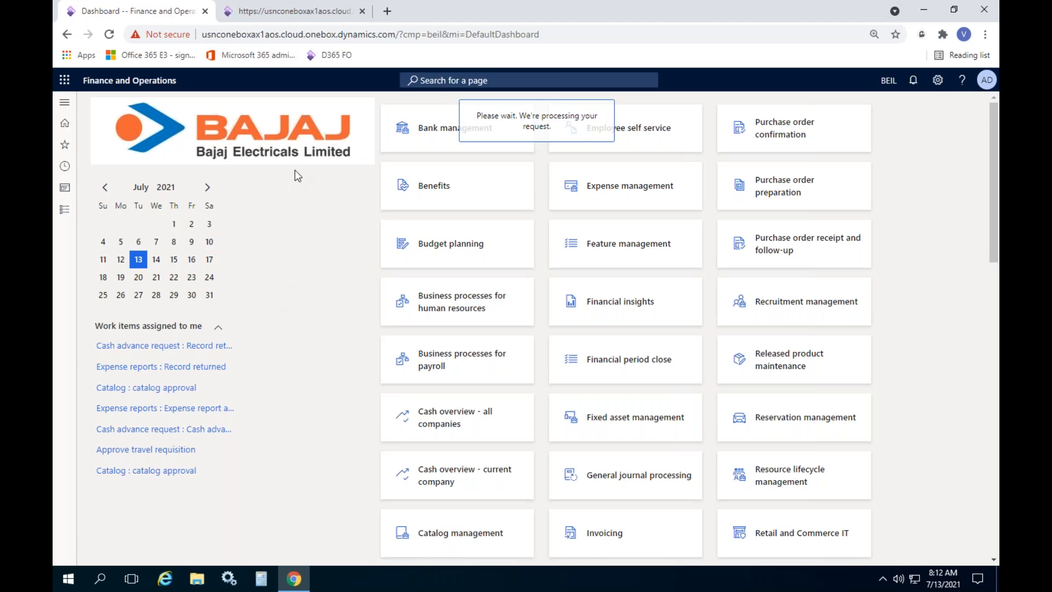
pyautogui.click(289, 12)
# Open Accounts payable > Purchase orders > All purchase orders
pyautogui.click(65, 209)
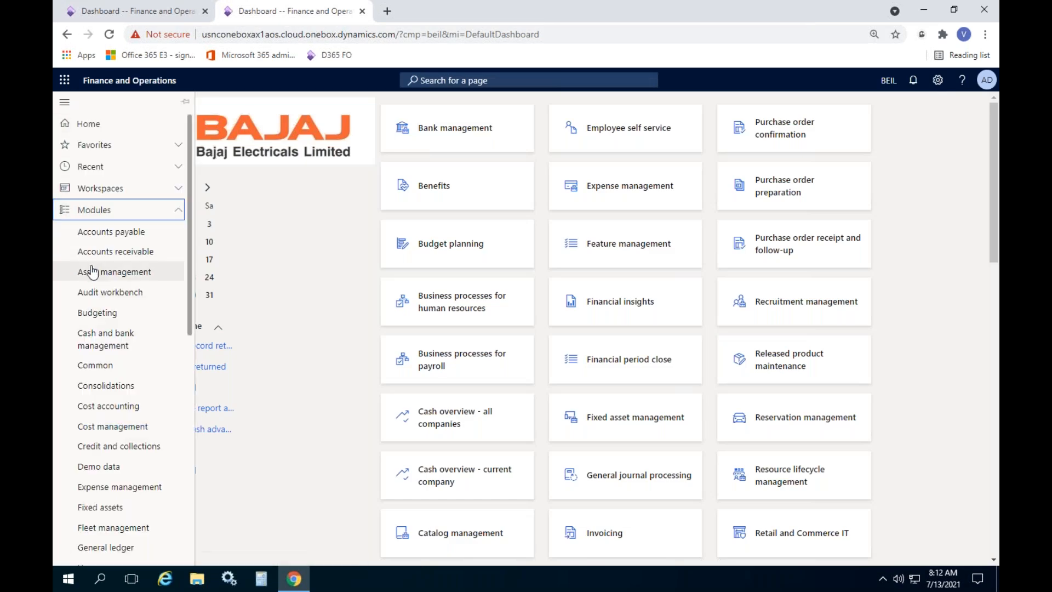
pyautogui.scroll(-3, 92, 271)
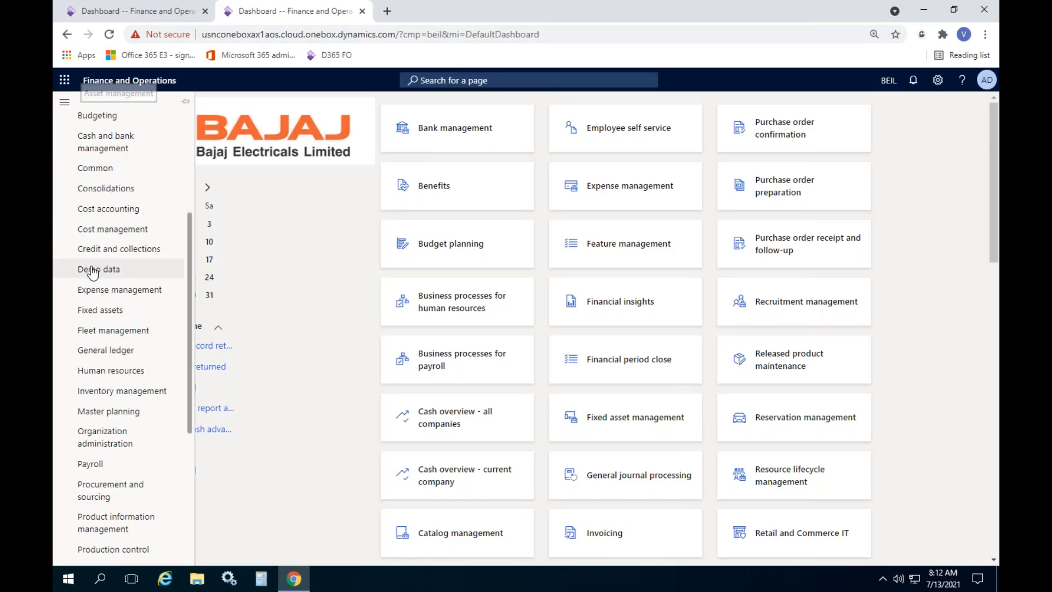
pyautogui.click(154, 9)
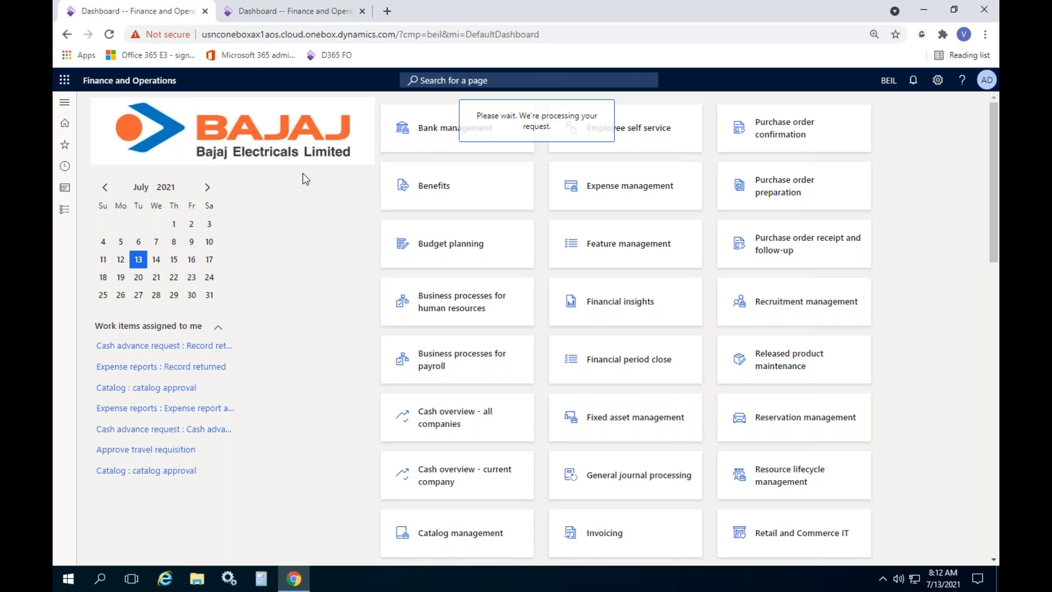
pyautogui.click(295, 17)
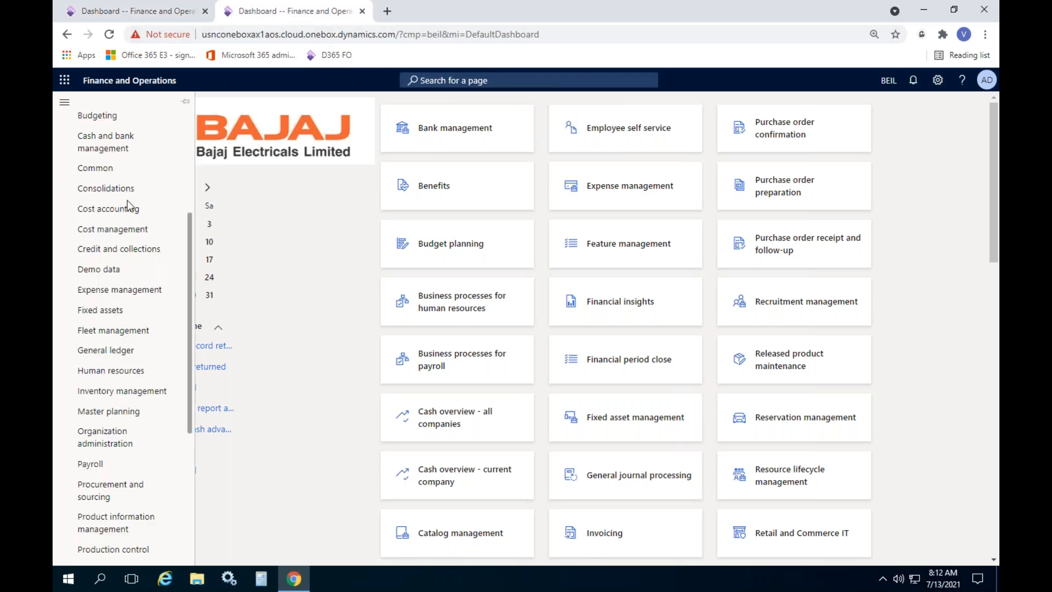
pyautogui.scroll(3, 120, 233)
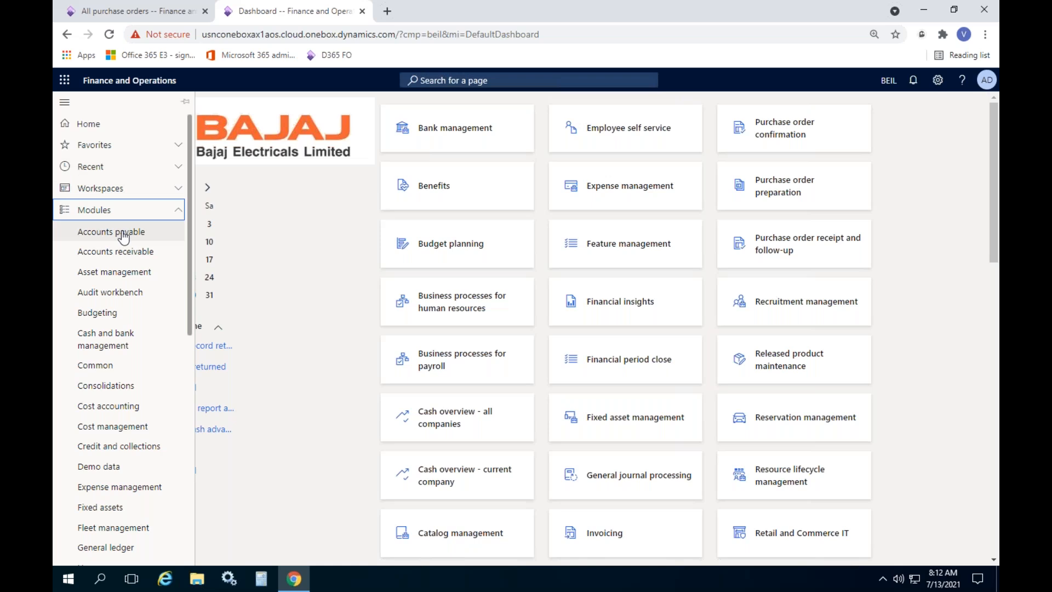
pyautogui.click(124, 236)
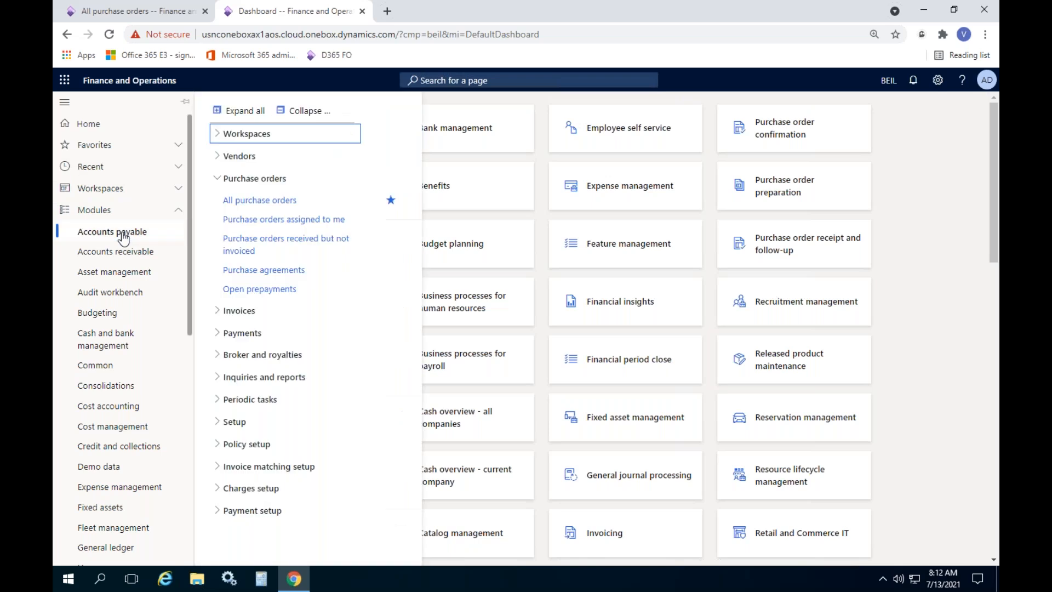
pyautogui.click(268, 206)
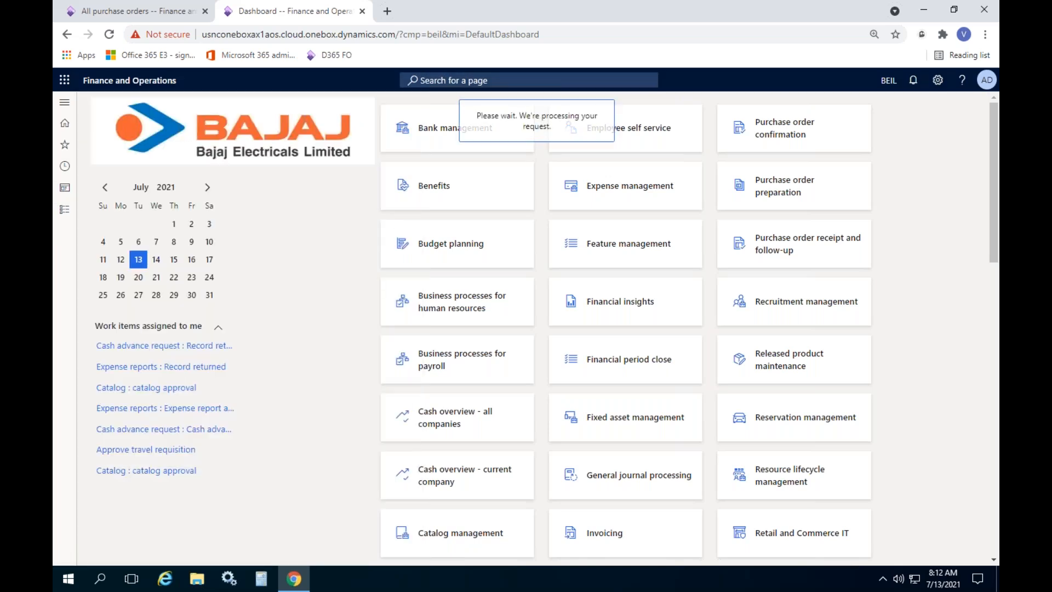
pyautogui.click(140, 12)
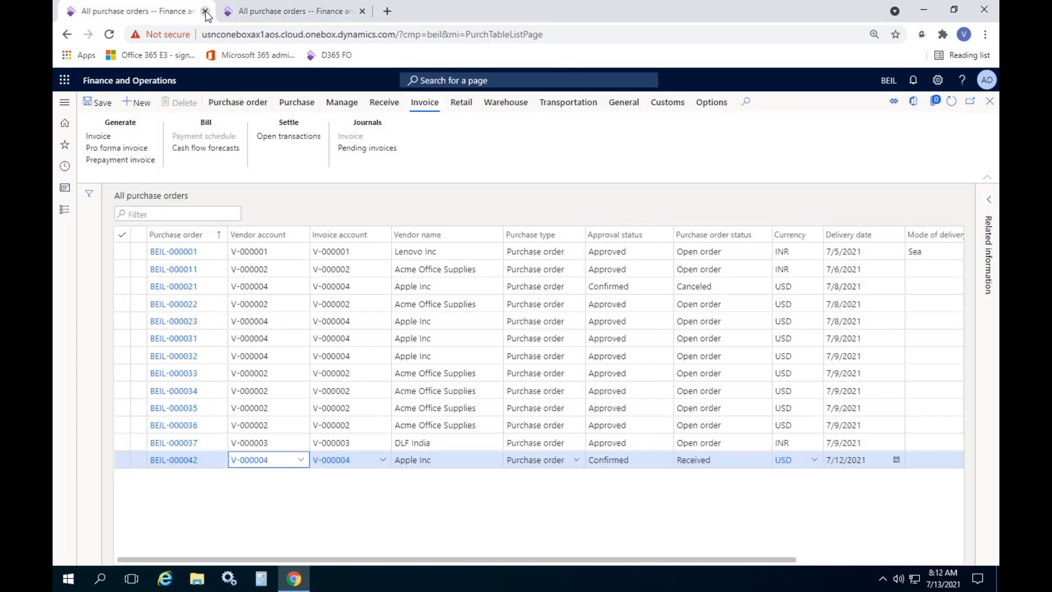
# Close the extra tab and duplicate the purchase orders list tab
pyautogui.click(205, 11)
pyautogui.rightClick(156, 16)
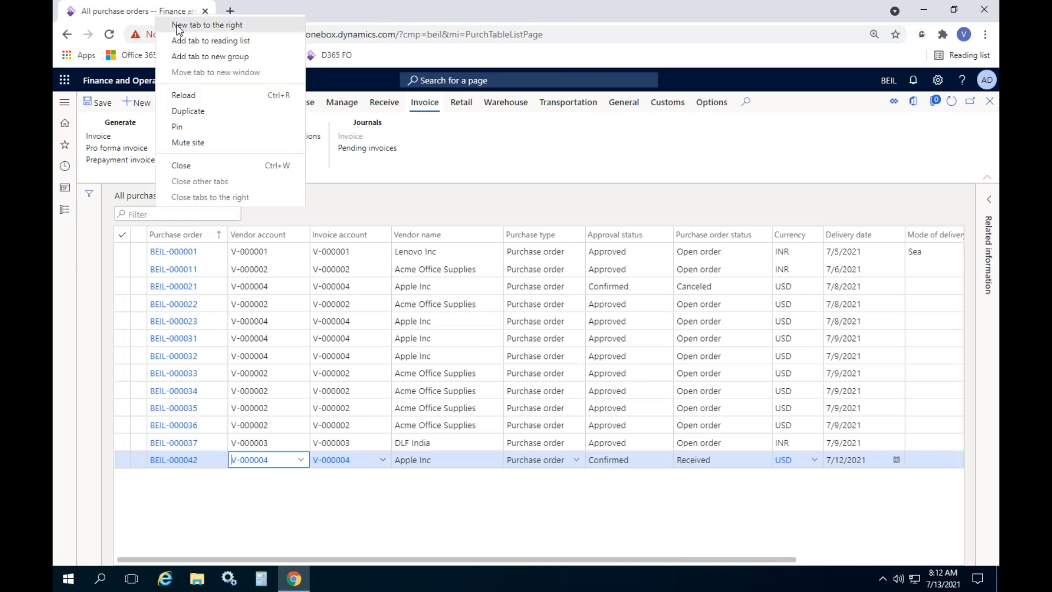
pyautogui.click(211, 112)
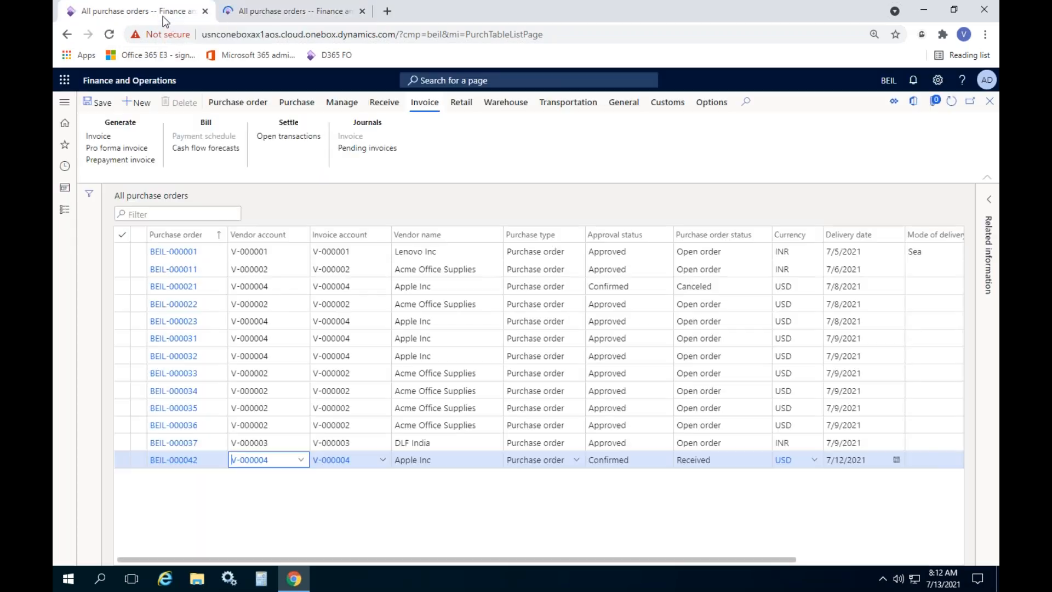
# Generate a vendor invoice from purchase order BEIL-000042
pyautogui.click(491, 459)
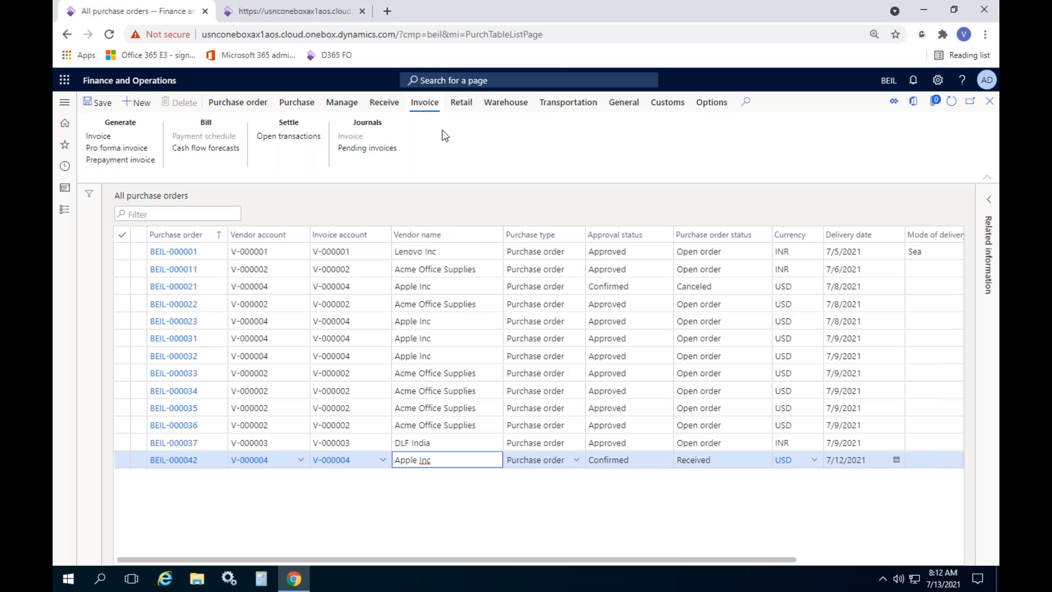
pyautogui.click(425, 103)
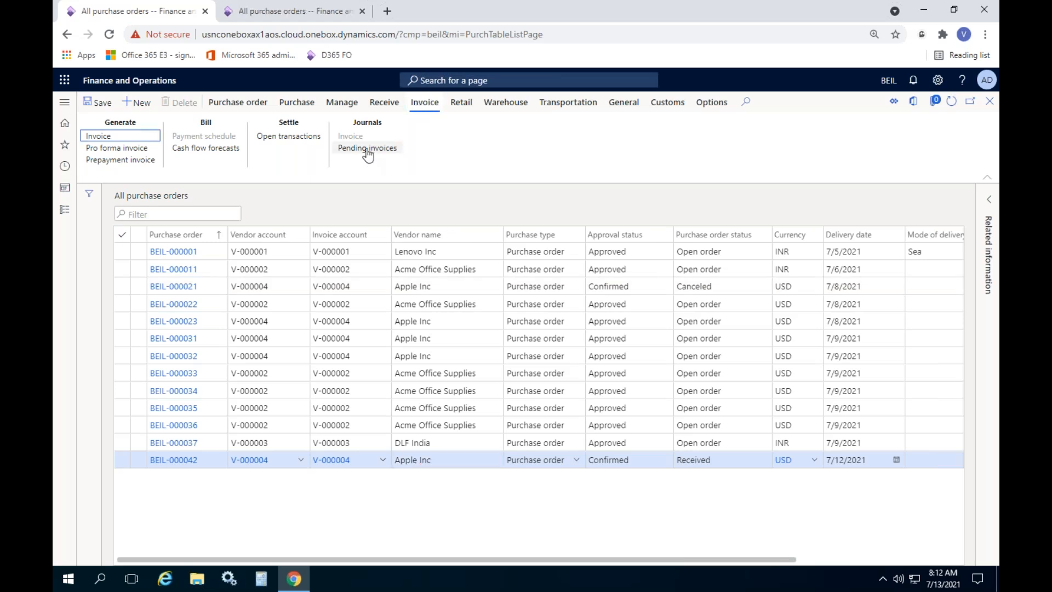
pyautogui.click(102, 138)
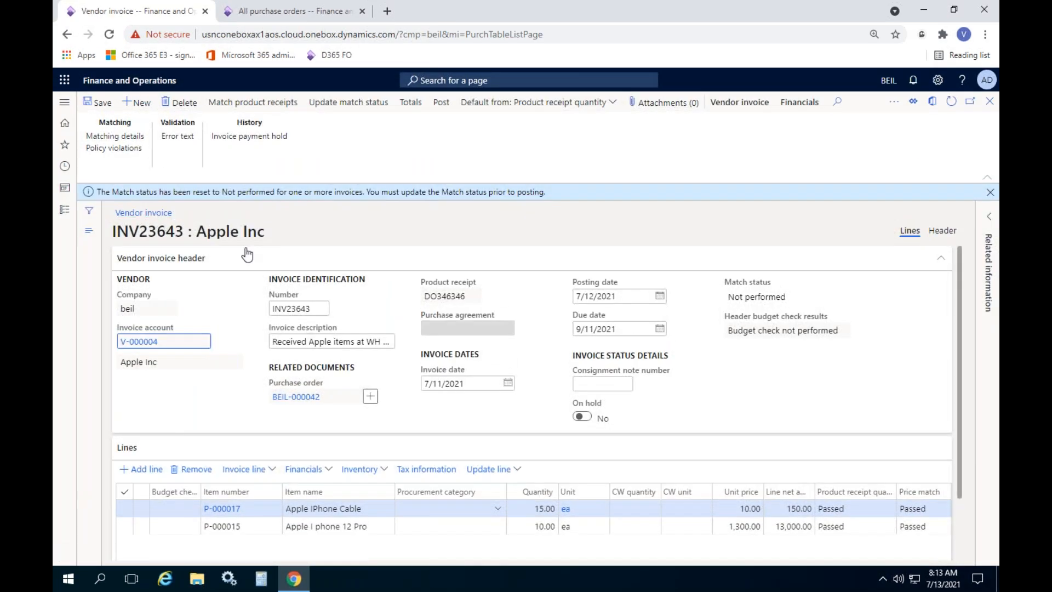
# Update invoice INV23643's match status to Passed and post it, which fails with an error
pyautogui.click(990, 192)
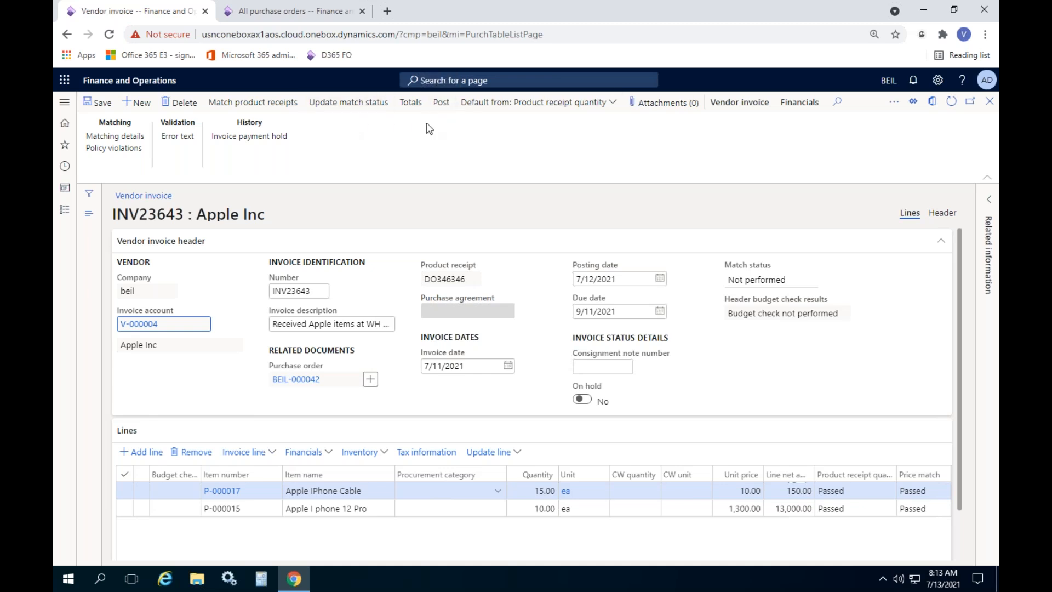
pyautogui.click(354, 104)
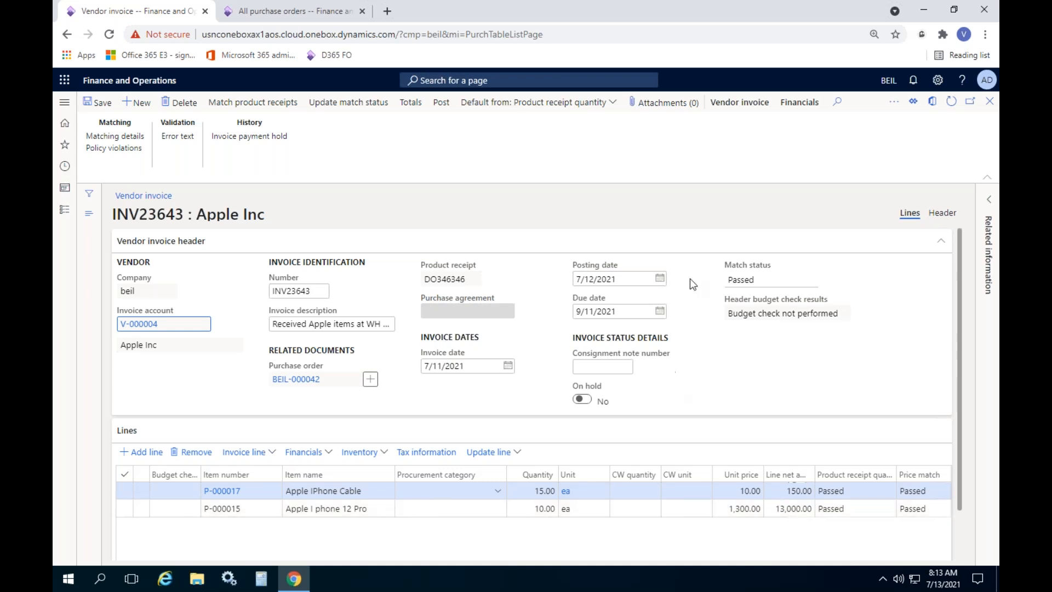
pyautogui.click(768, 277)
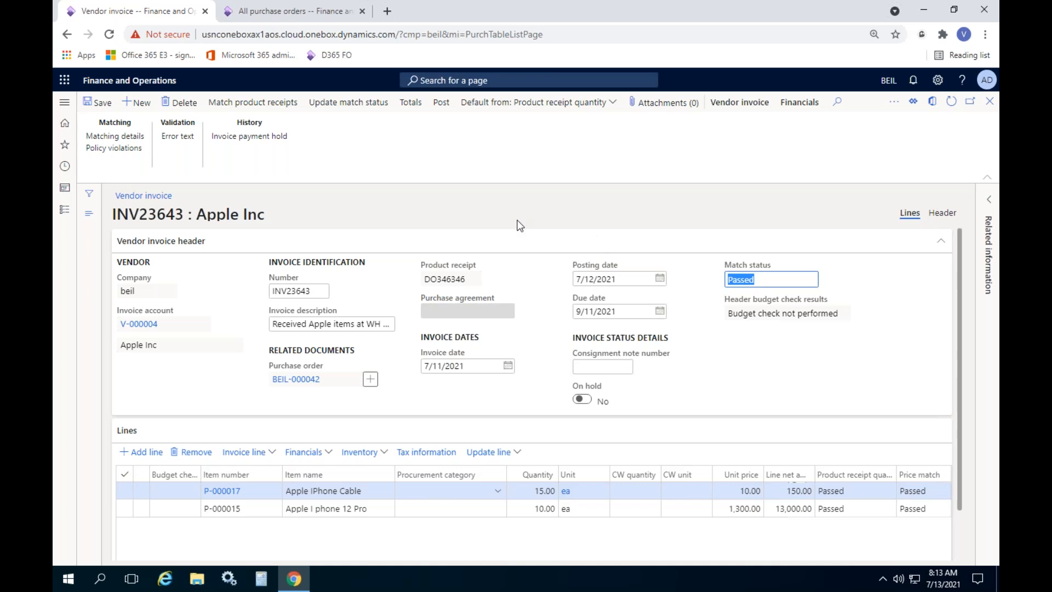
pyautogui.click(483, 153)
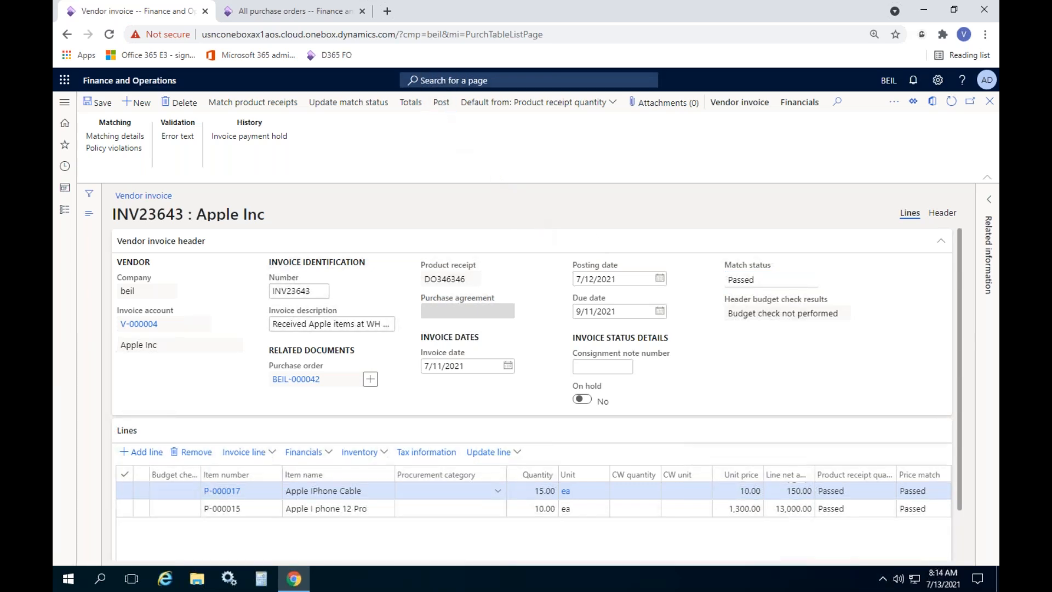
pyautogui.click(441, 101)
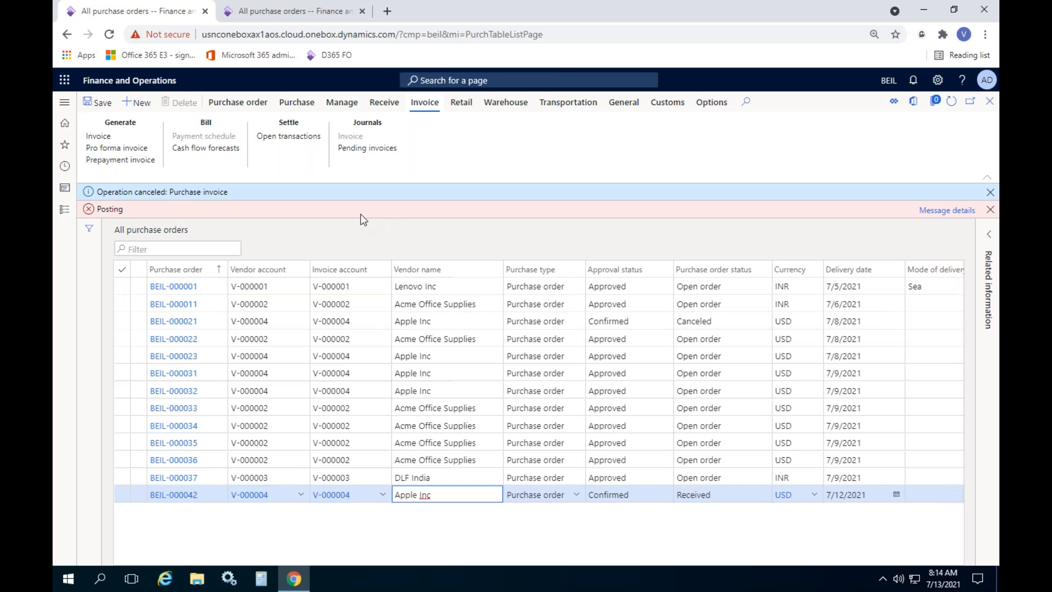
# Read the posting error details about the missing purchase expenditure account
pyautogui.click(942, 212)
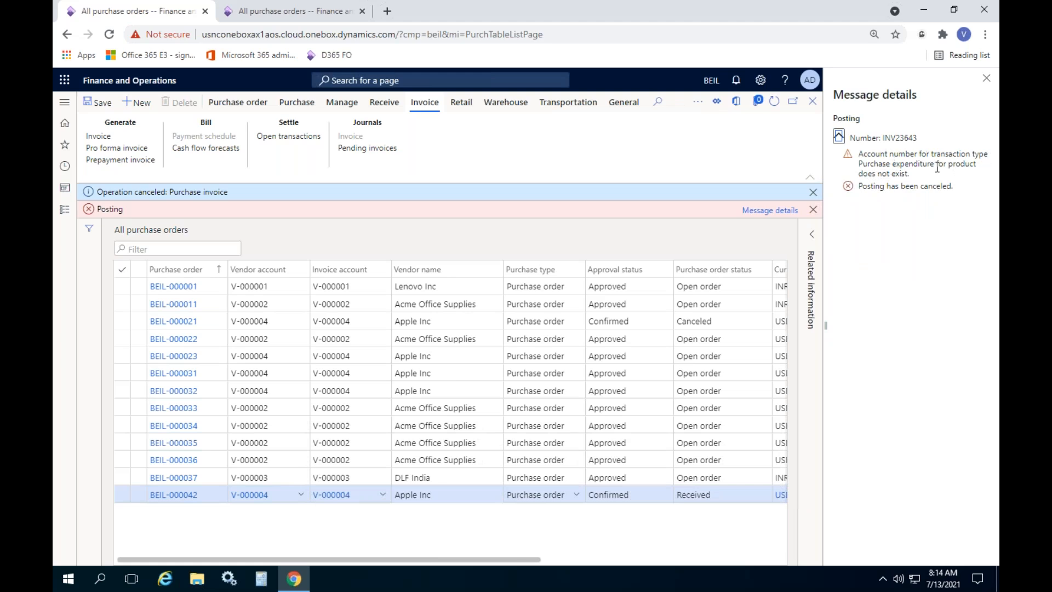
pyautogui.click(899, 173)
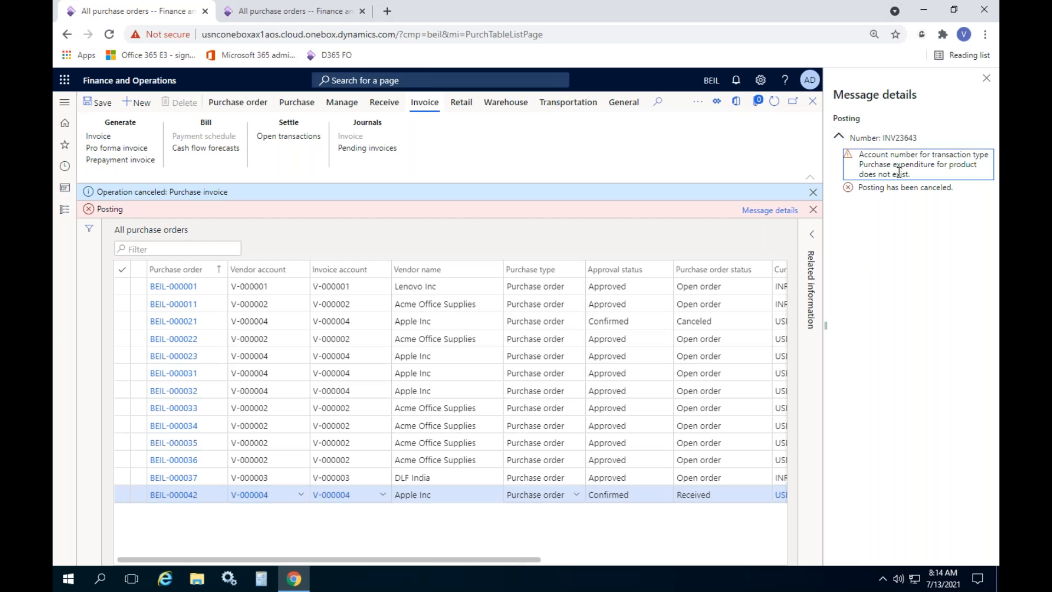
pyautogui.click(287, 13)
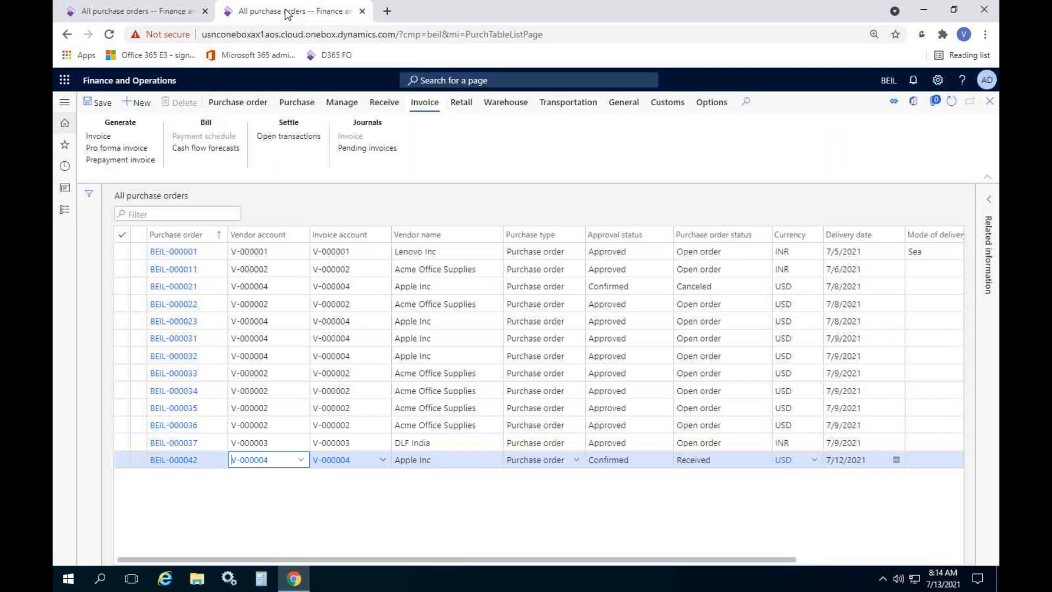
# Open Inventory management > Setup > Posting > Posting
pyautogui.click(65, 209)
pyautogui.scroll(-5, 137, 274)
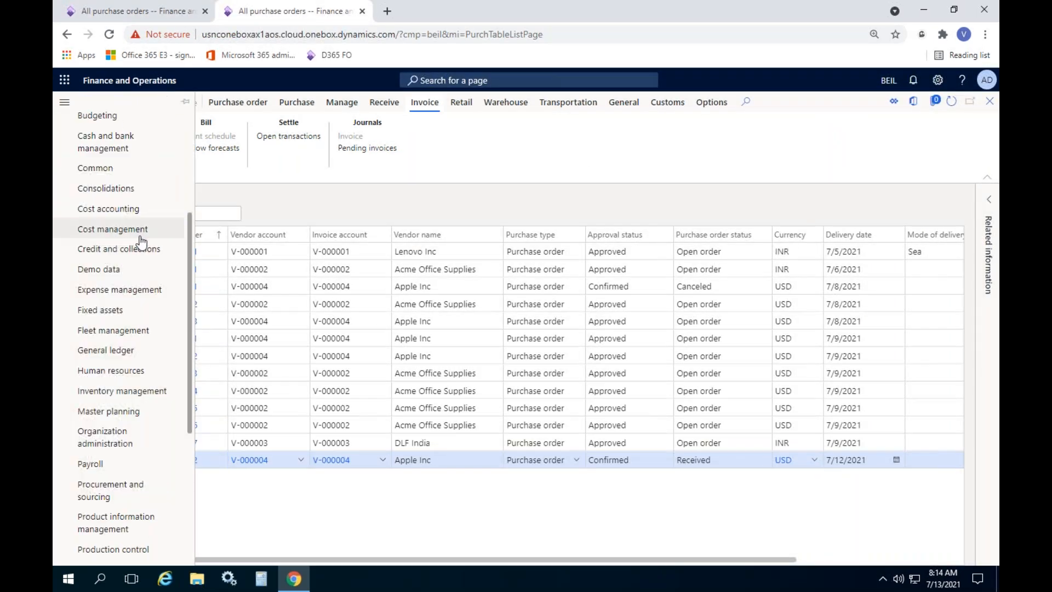
pyautogui.click(115, 396)
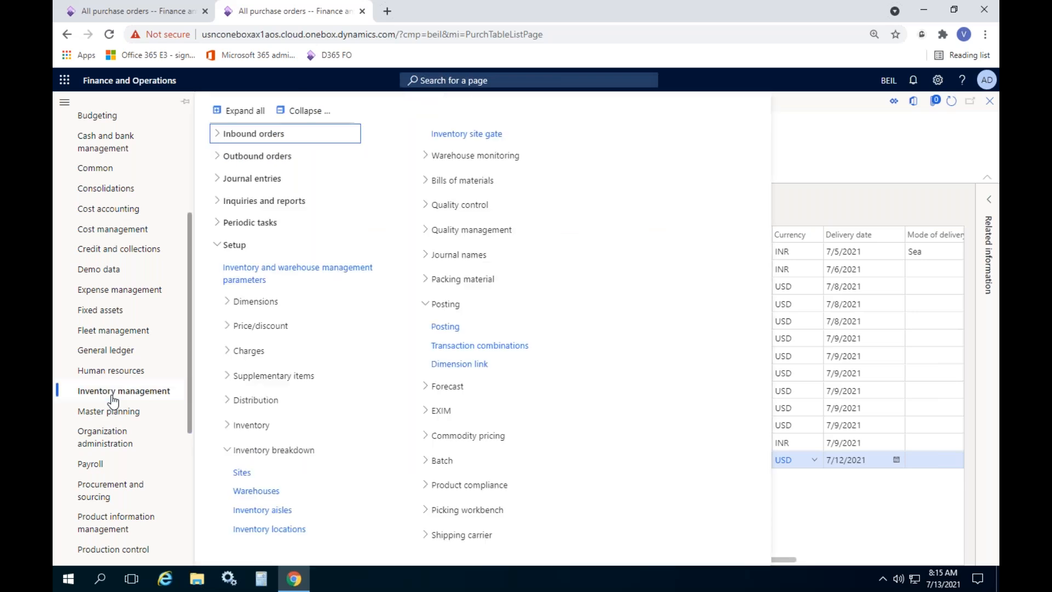
pyautogui.click(305, 115)
pyautogui.click(241, 249)
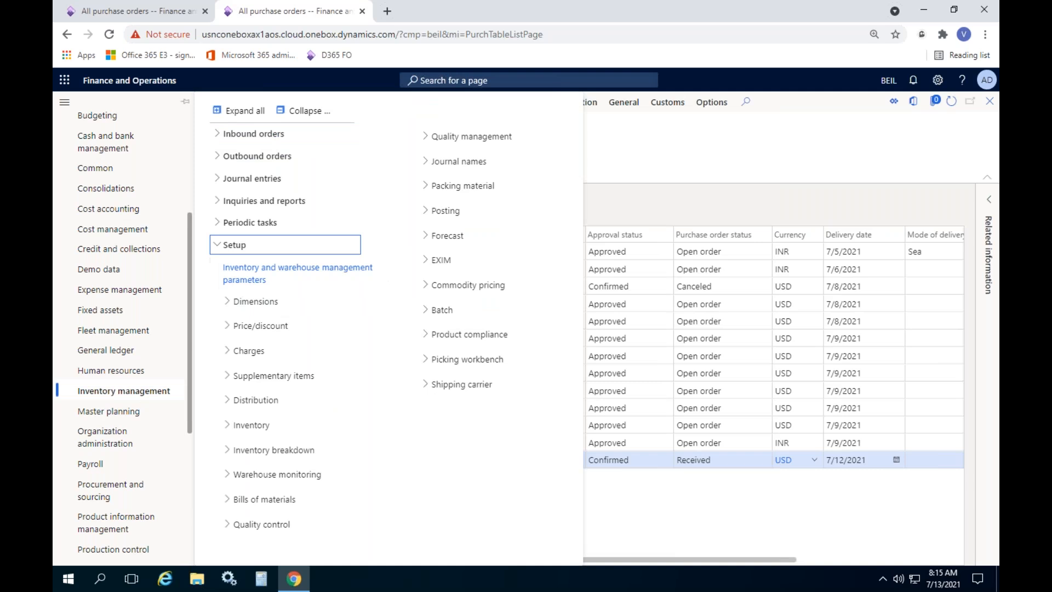
pyautogui.click(445, 210)
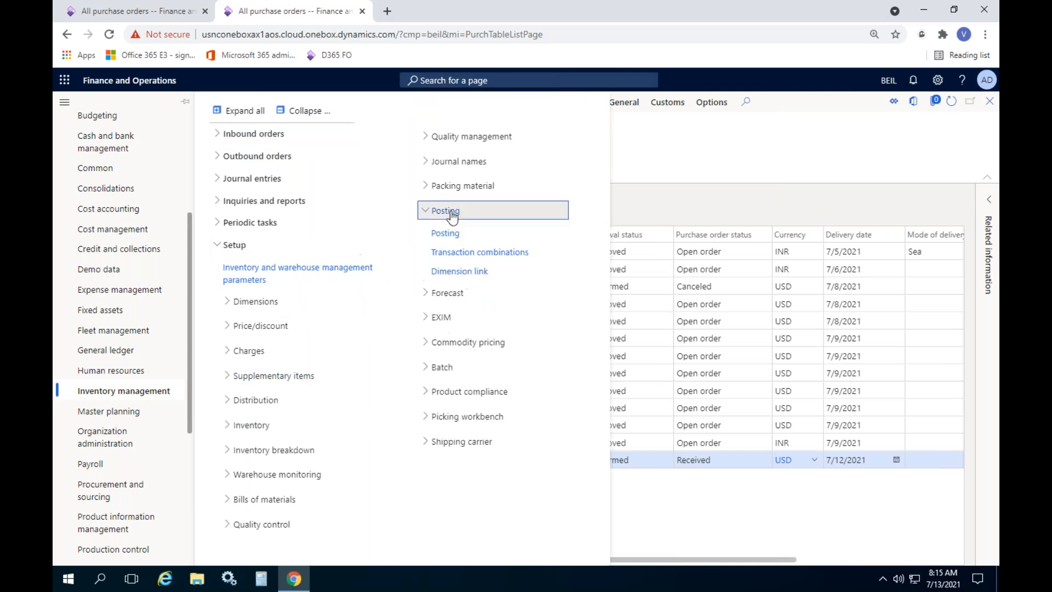
pyautogui.click(465, 233)
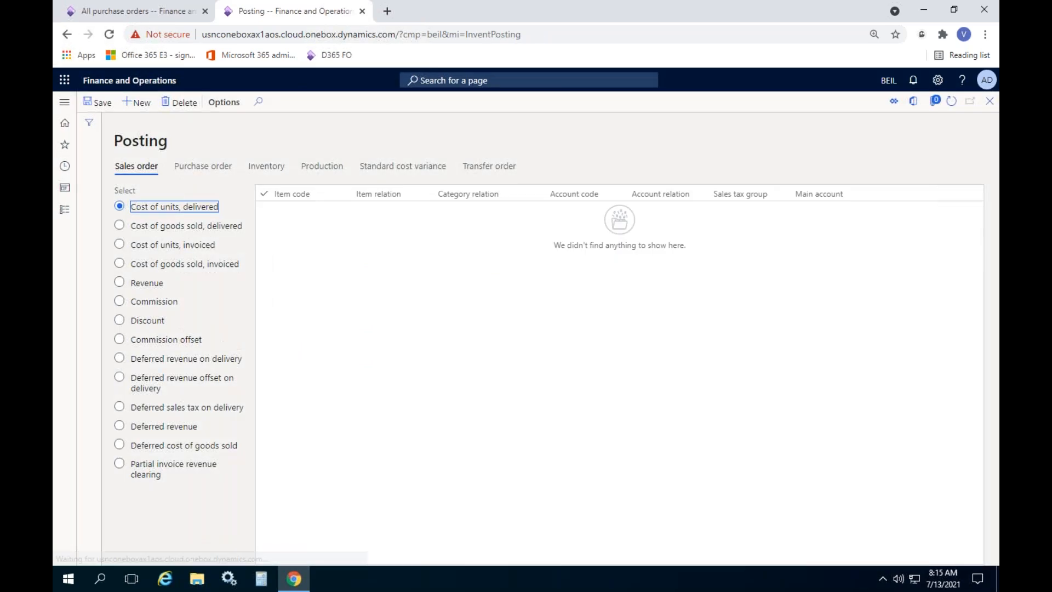
# Review the Purchase expenditure for product rule for item group Service and add a new line
pyautogui.click(213, 172)
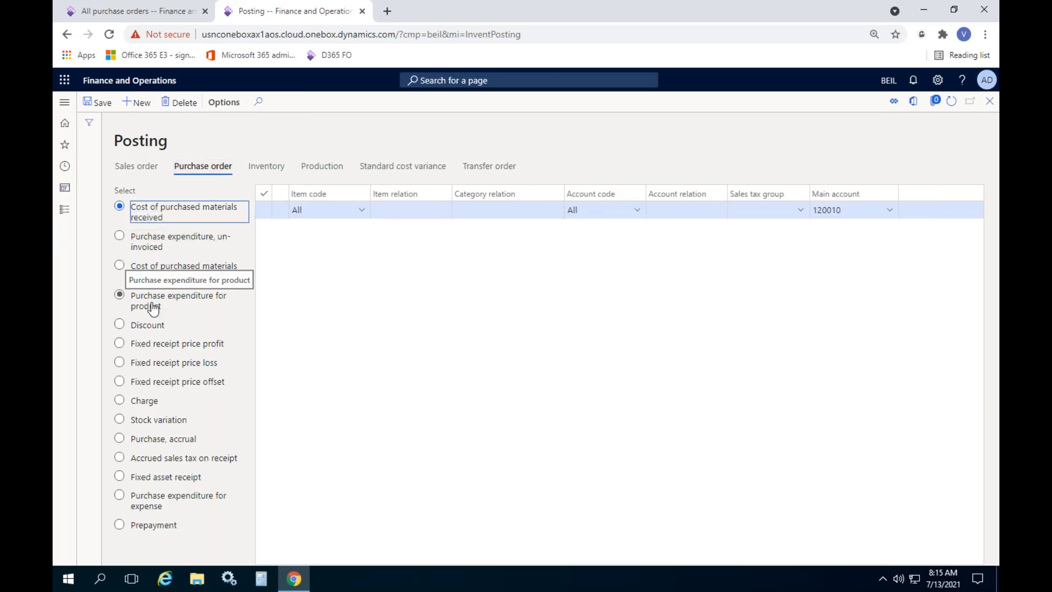
pyautogui.click(183, 305)
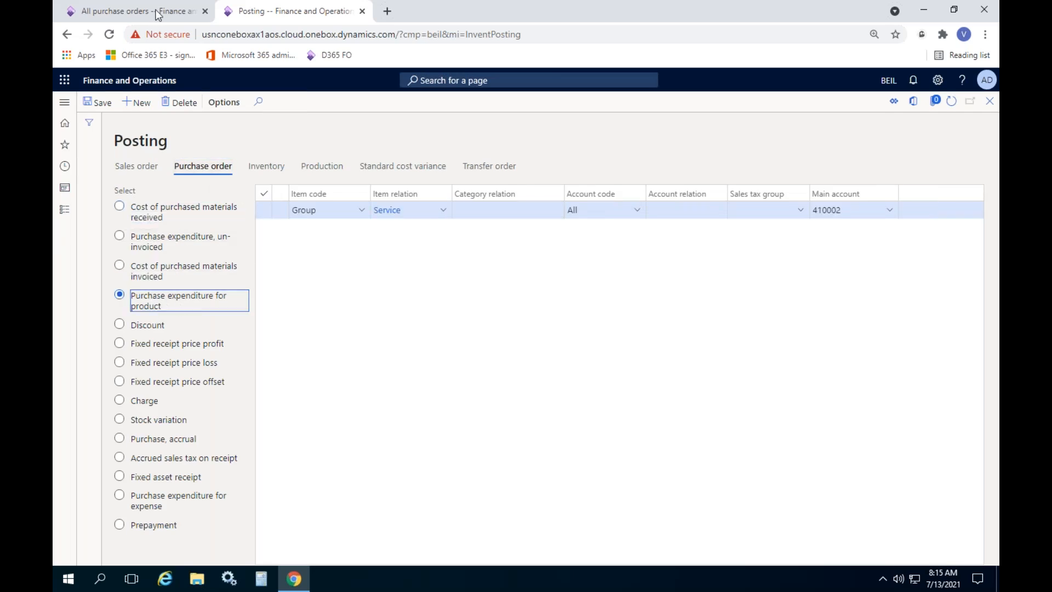
pyautogui.click(153, 18)
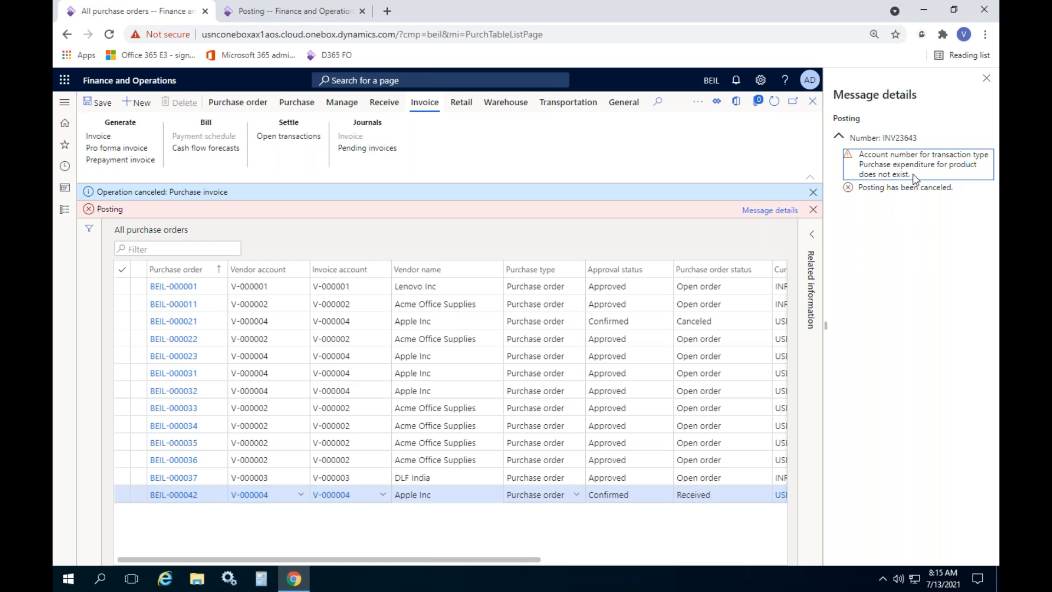
pyautogui.click(298, 19)
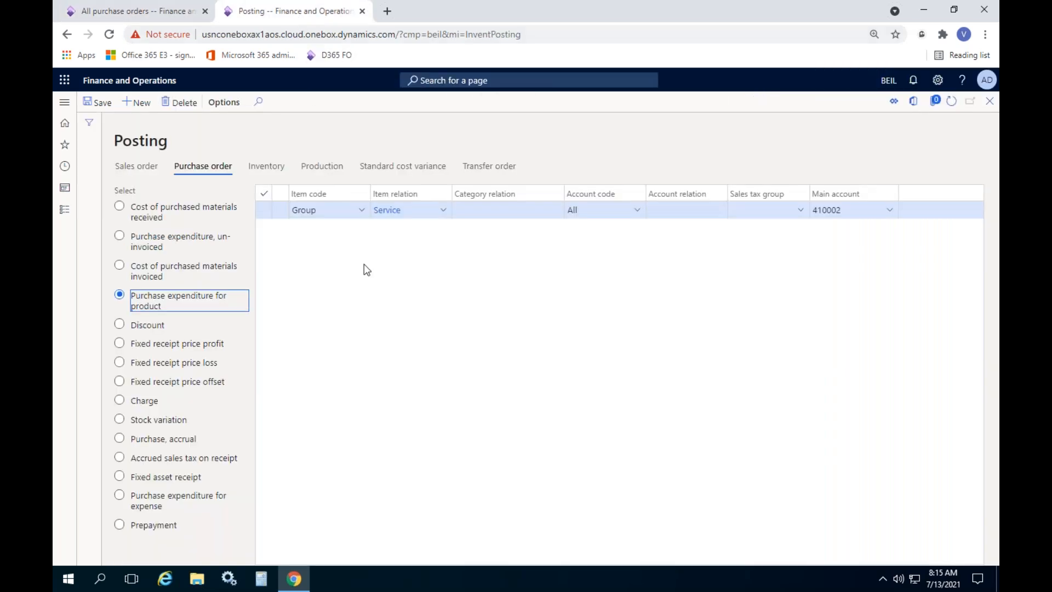
pyautogui.press('Tab')
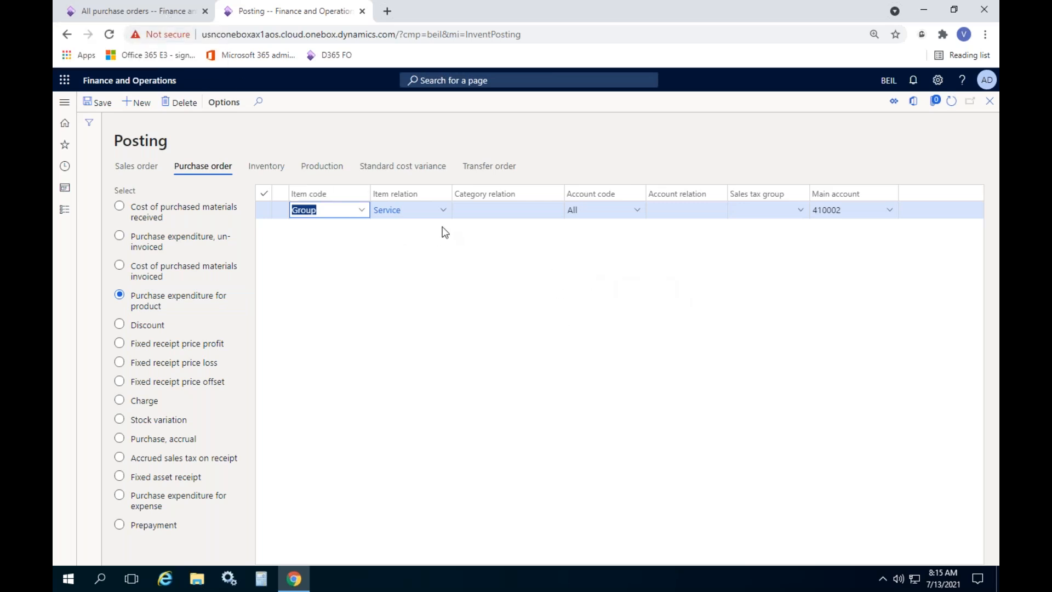
pyautogui.click(441, 212)
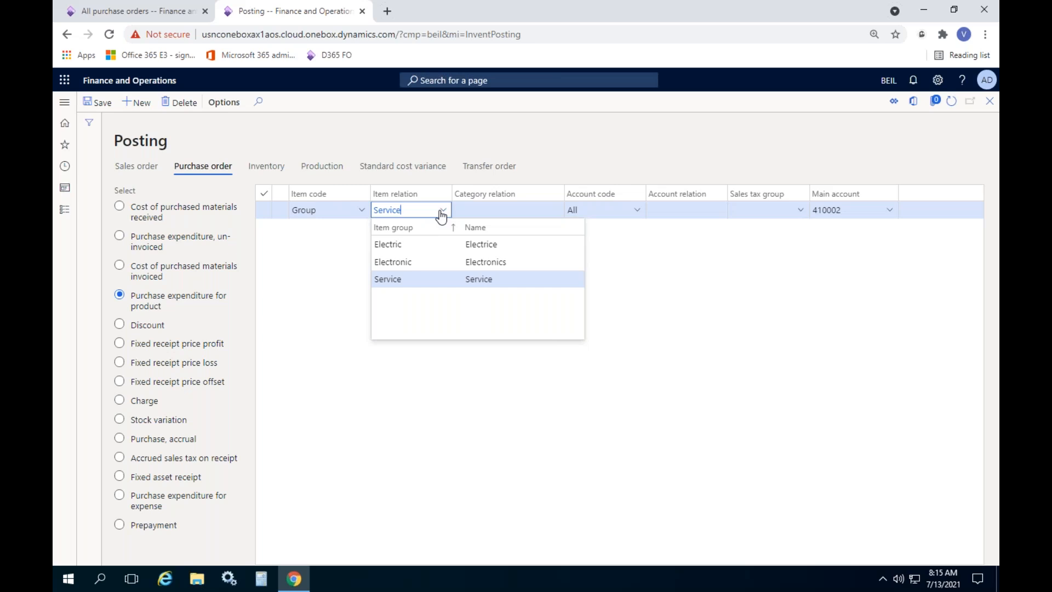
pyautogui.click(308, 278)
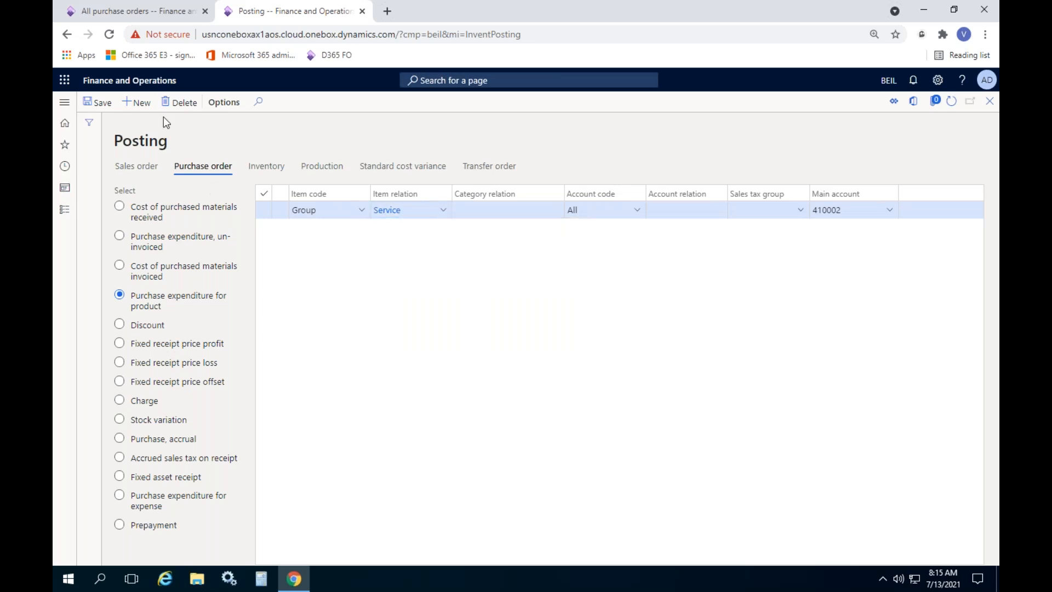
pyautogui.click(139, 103)
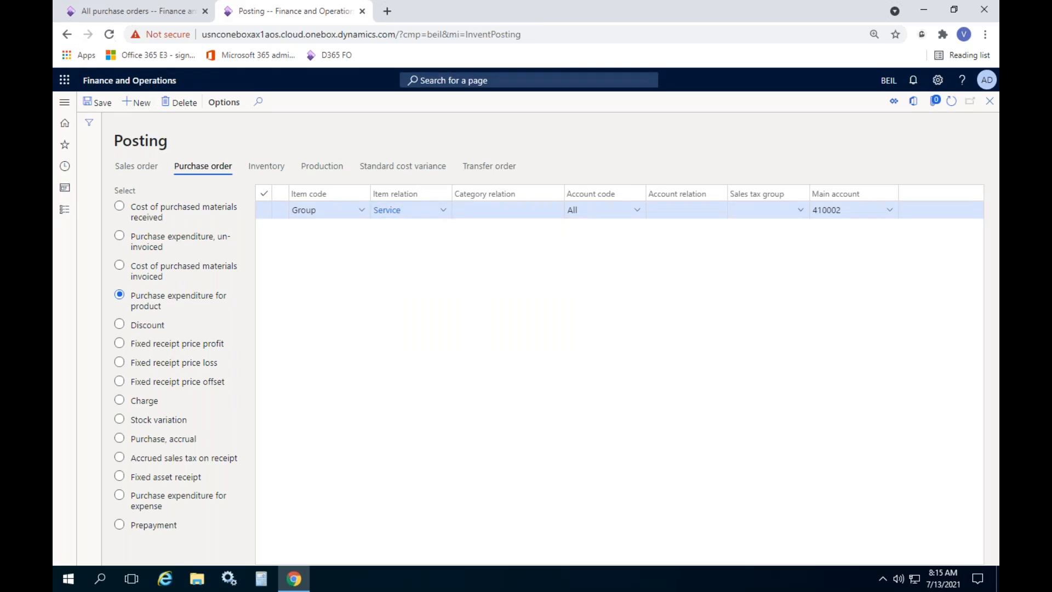
# Set the new rule to item code Group, item relation Electronic, and main account 'sto'
pyautogui.click(360, 210)
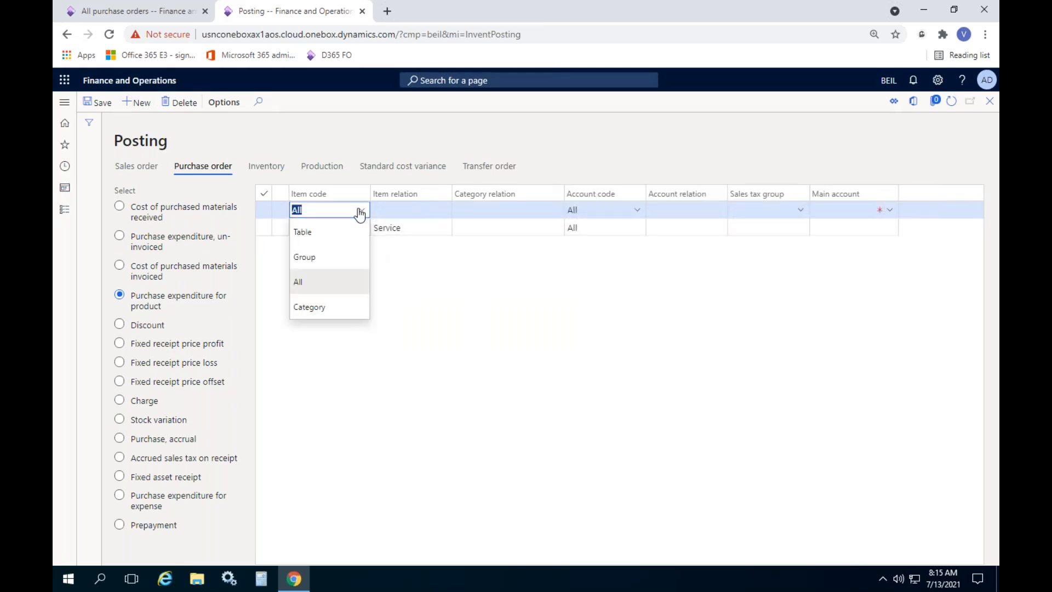
pyautogui.click(318, 256)
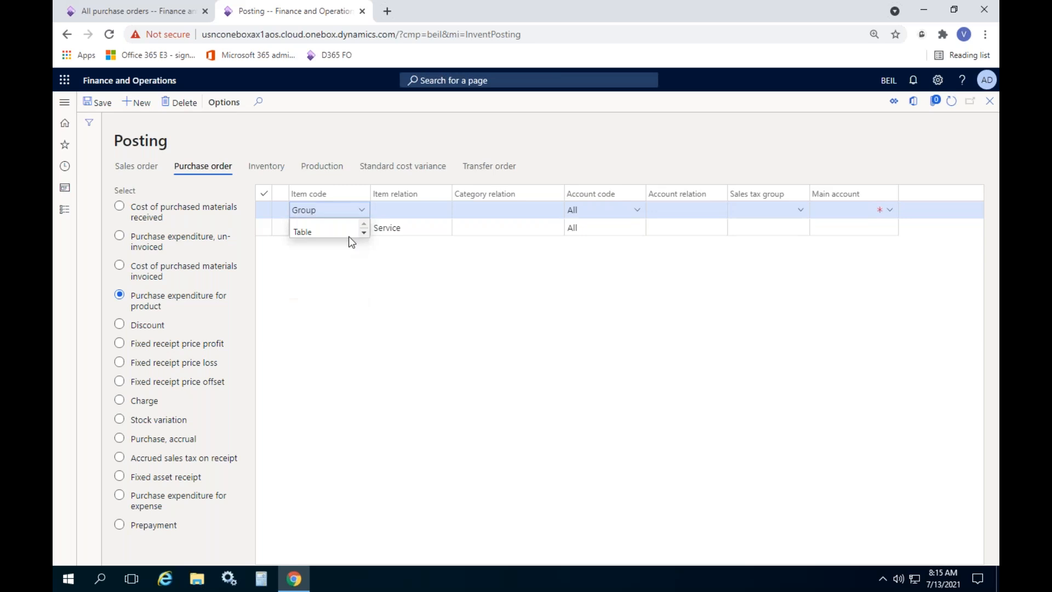
pyautogui.click(443, 214)
pyautogui.click(443, 211)
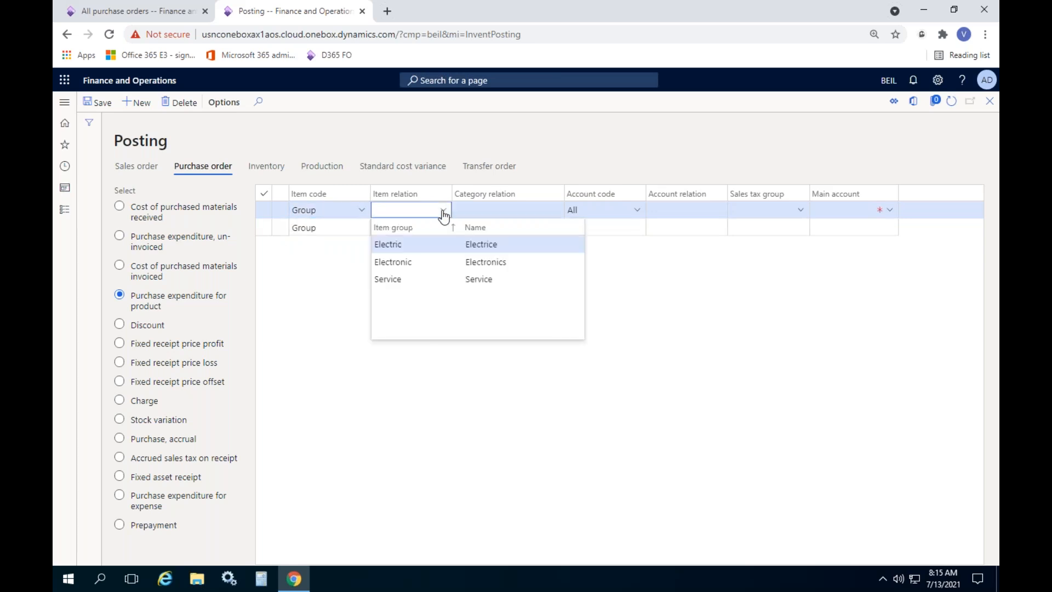
pyautogui.click(406, 245)
pyautogui.click(446, 215)
pyautogui.click(406, 262)
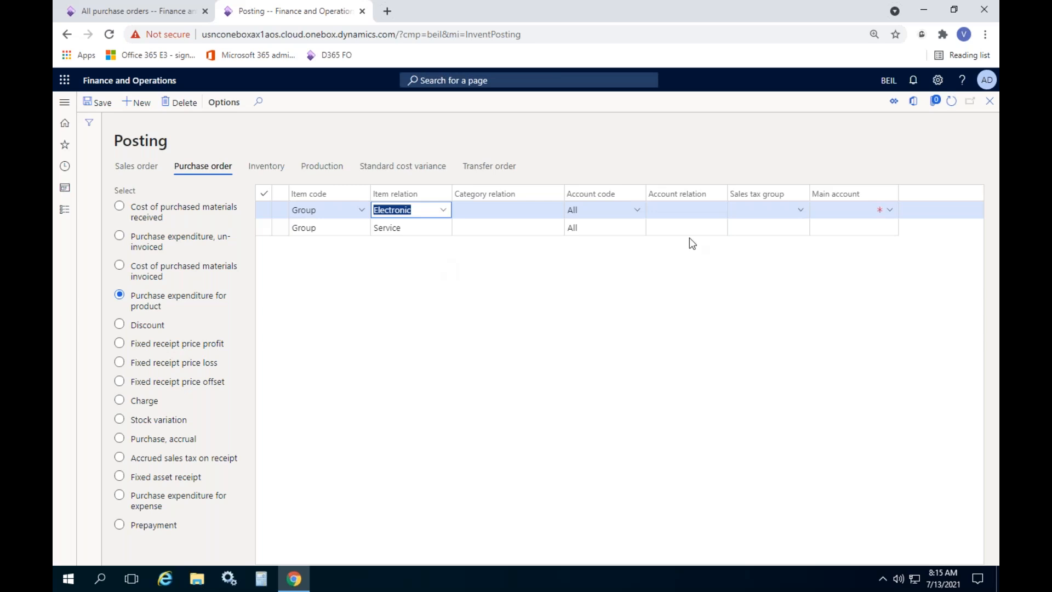
pyautogui.click(851, 209)
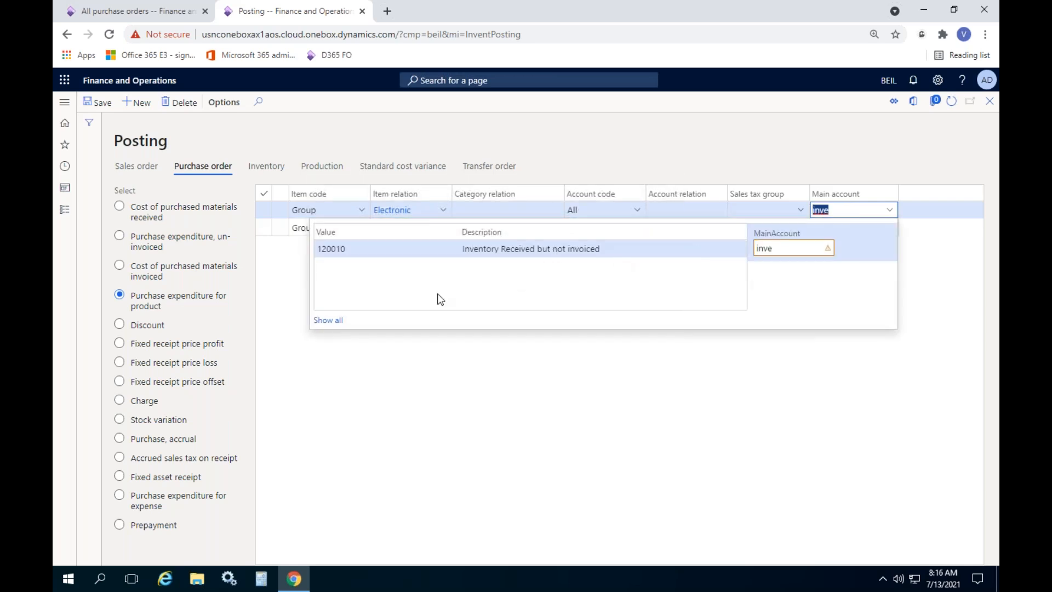
pyautogui.click(332, 321)
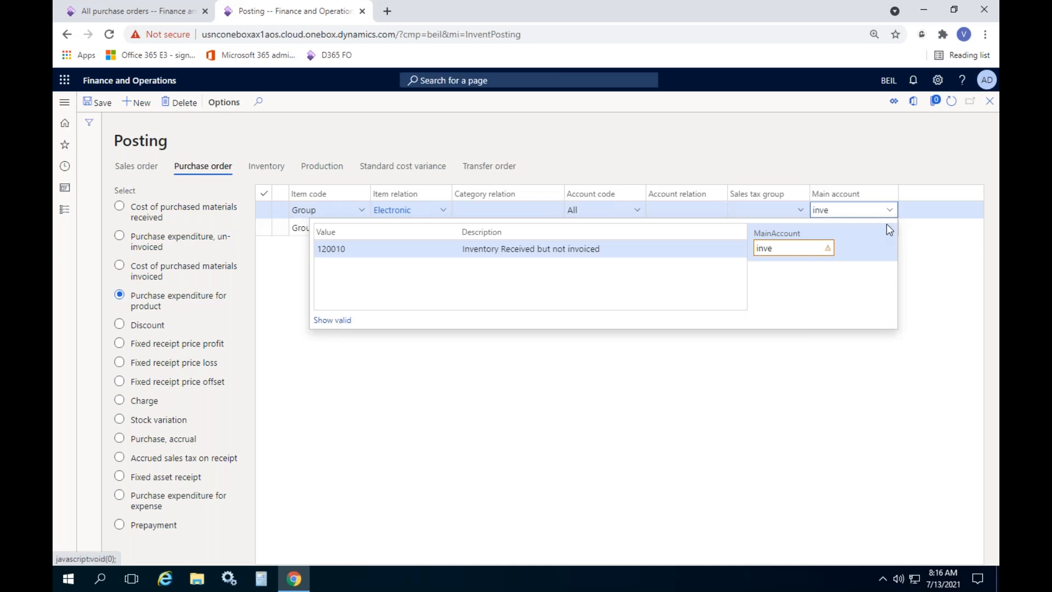
pyautogui.write('stock')
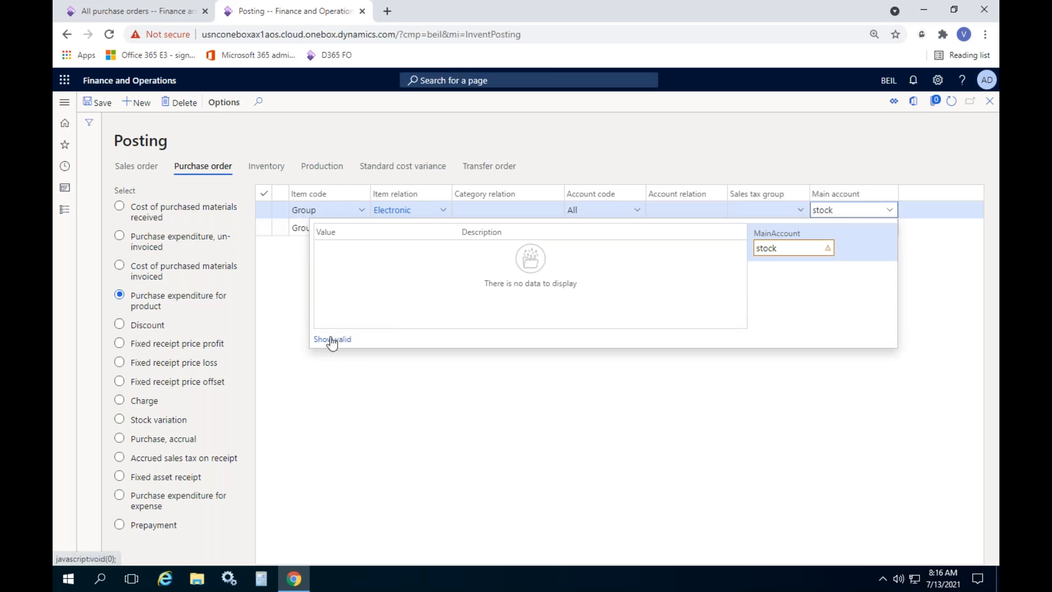
pyautogui.click(631, 397)
# Dismiss the nonexistent account warning and delete the unfinished Electronic rule
pyautogui.click(990, 123)
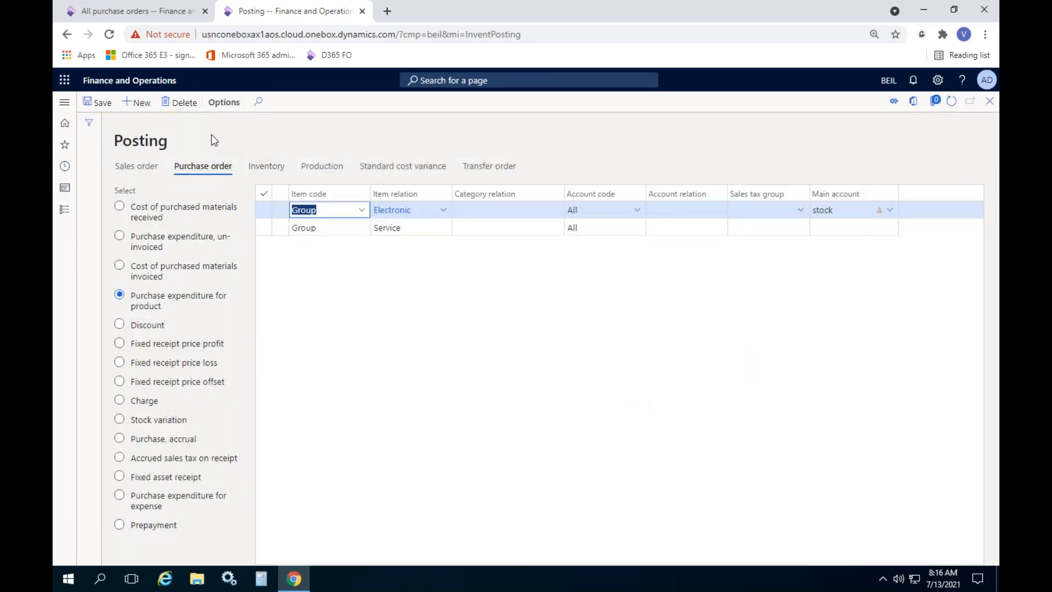
pyautogui.click(180, 102)
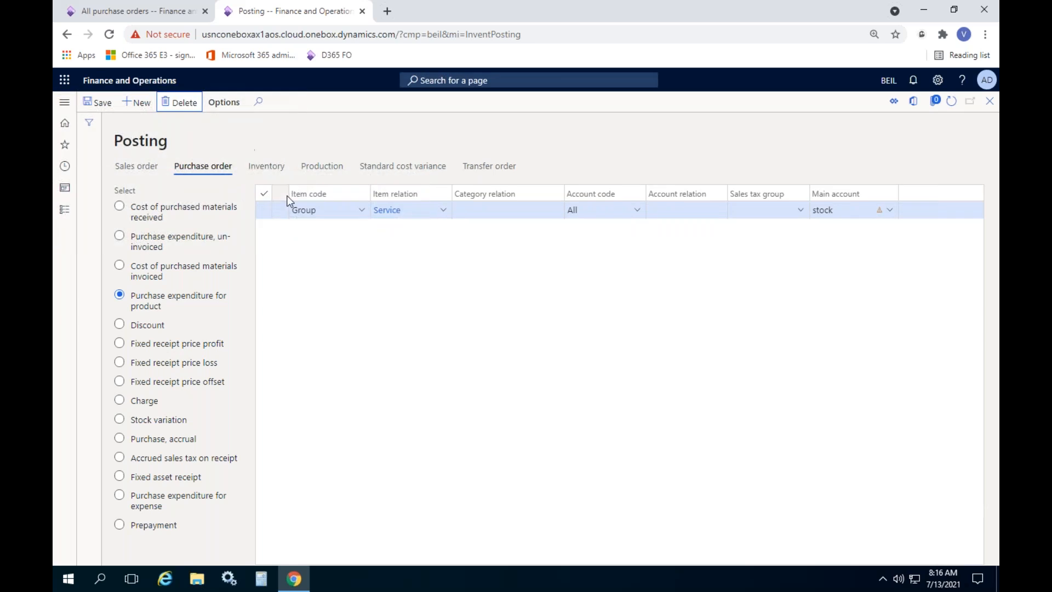
pyautogui.click(64, 209)
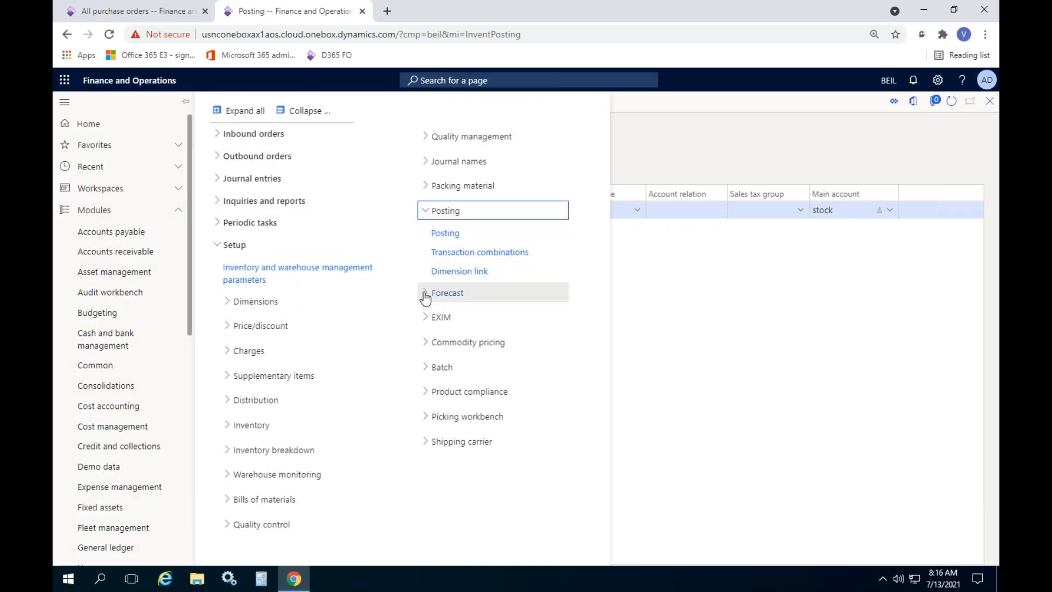
# Open Item model groups, confirm W.Avg posts physical and financial inventory, then close it
pyautogui.click(273, 429)
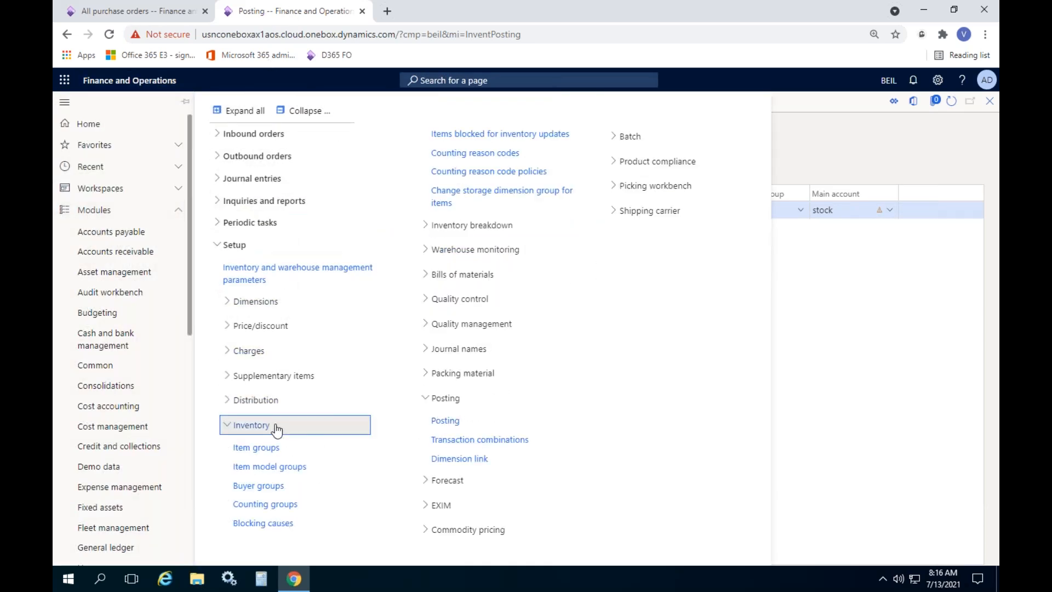
pyautogui.click(270, 465)
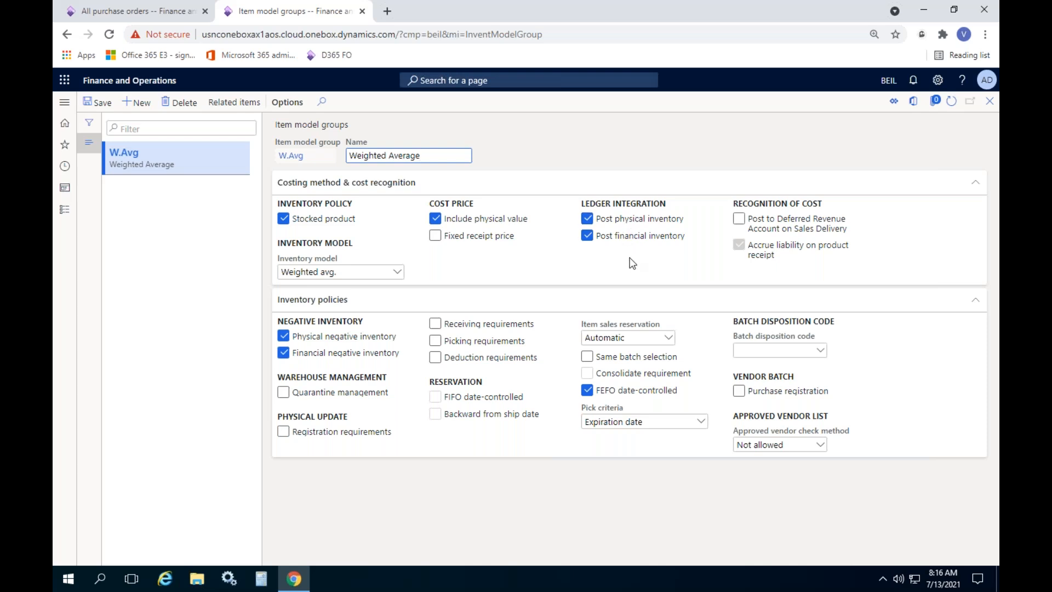
pyautogui.moveTo(635, 241)
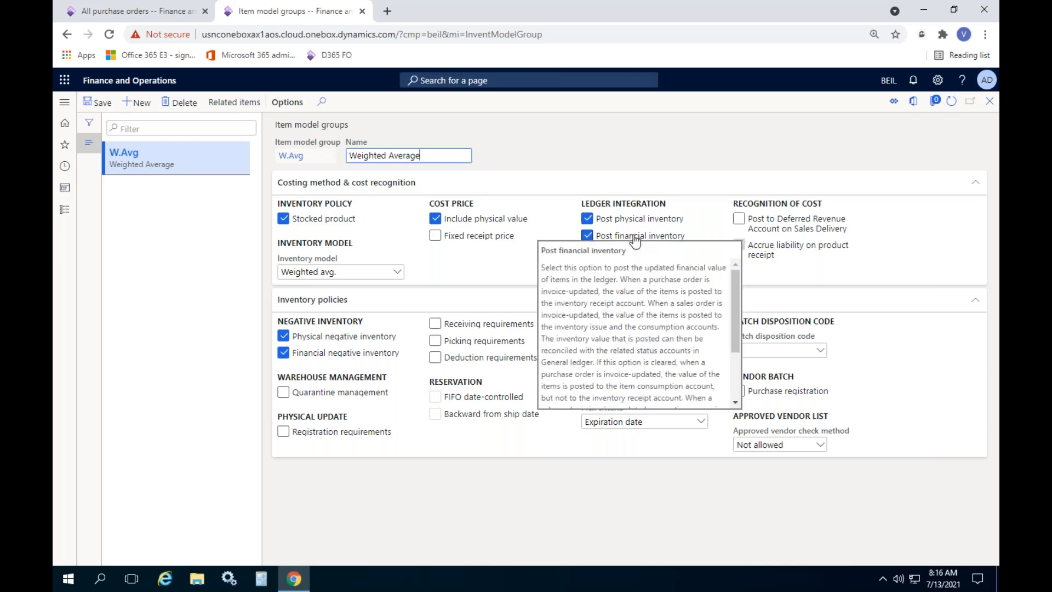
pyautogui.click(983, 104)
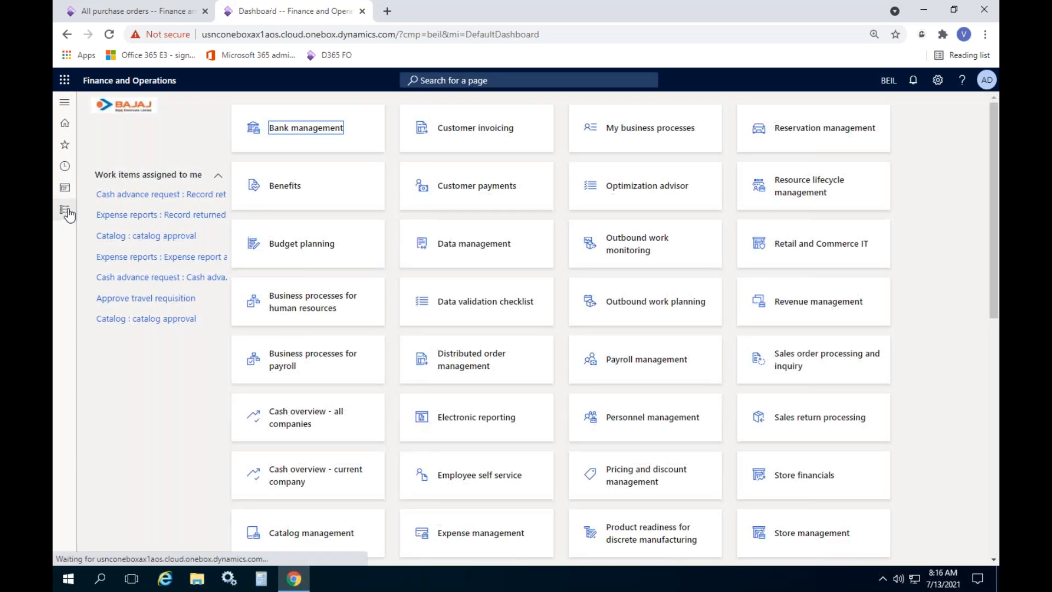
# Open inventory Posting setup and show the cost of purchased materials invoiced rules
pyautogui.click(64, 210)
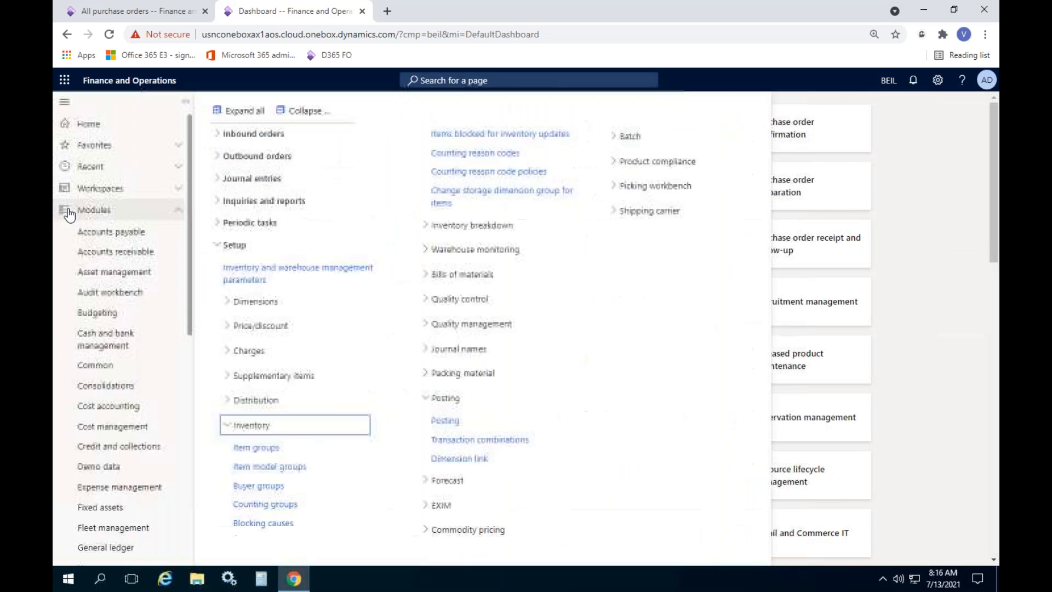
pyautogui.click(446, 421)
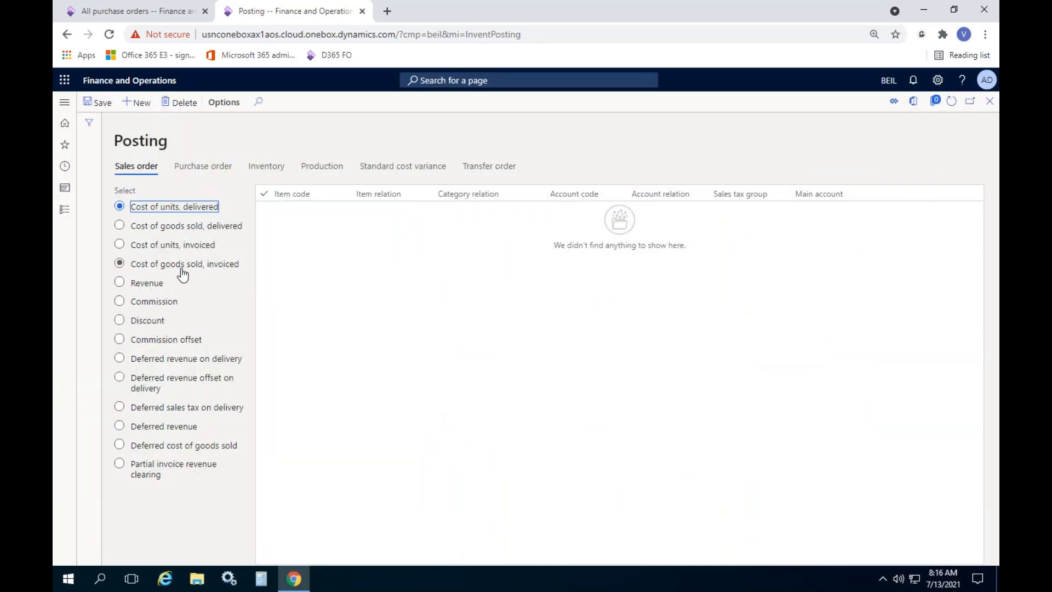
pyautogui.click(203, 167)
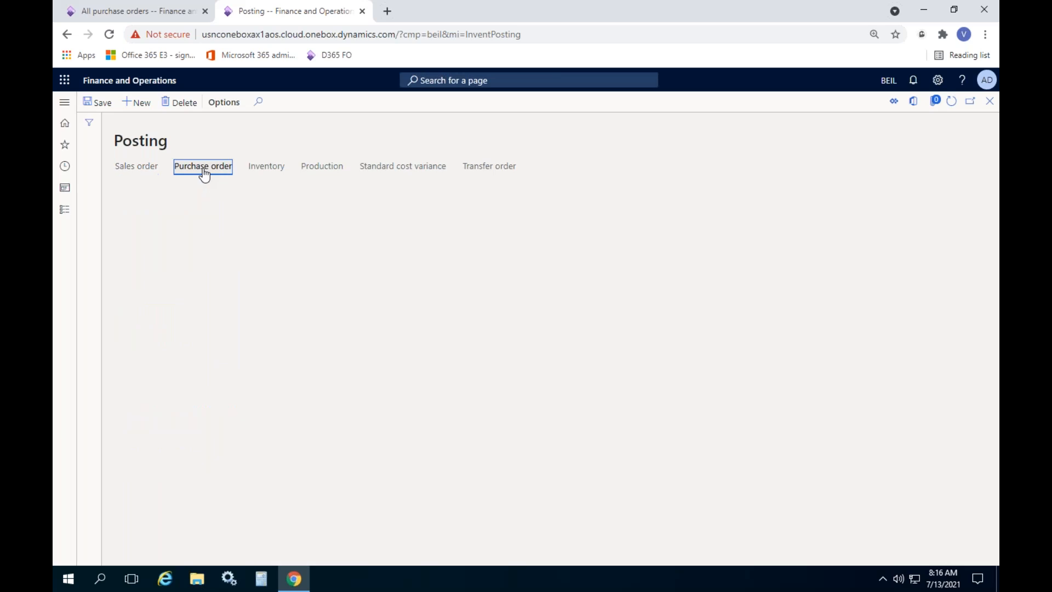
pyautogui.click(171, 301)
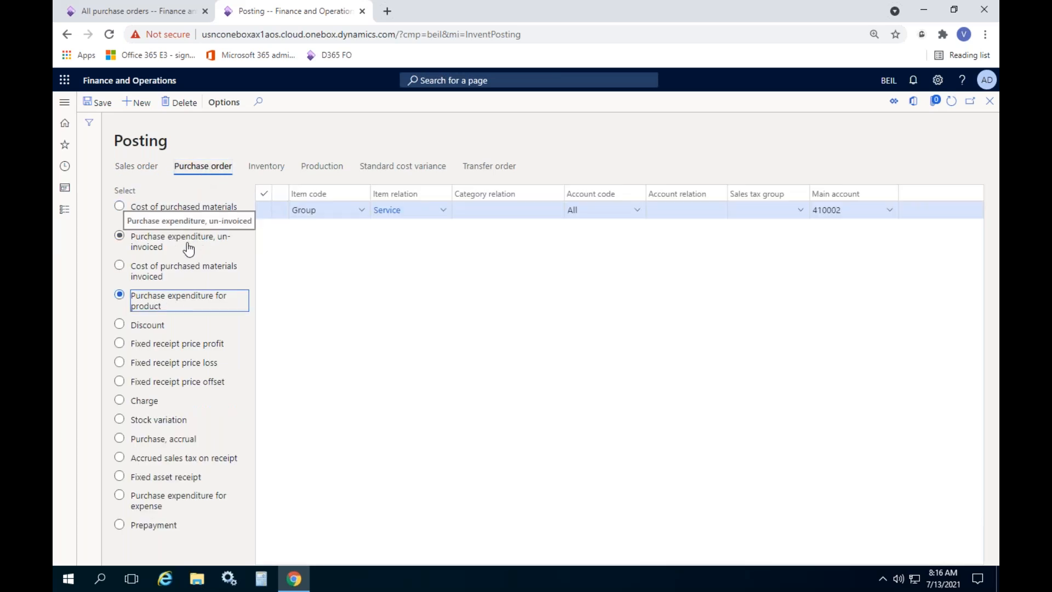
pyautogui.click(176, 274)
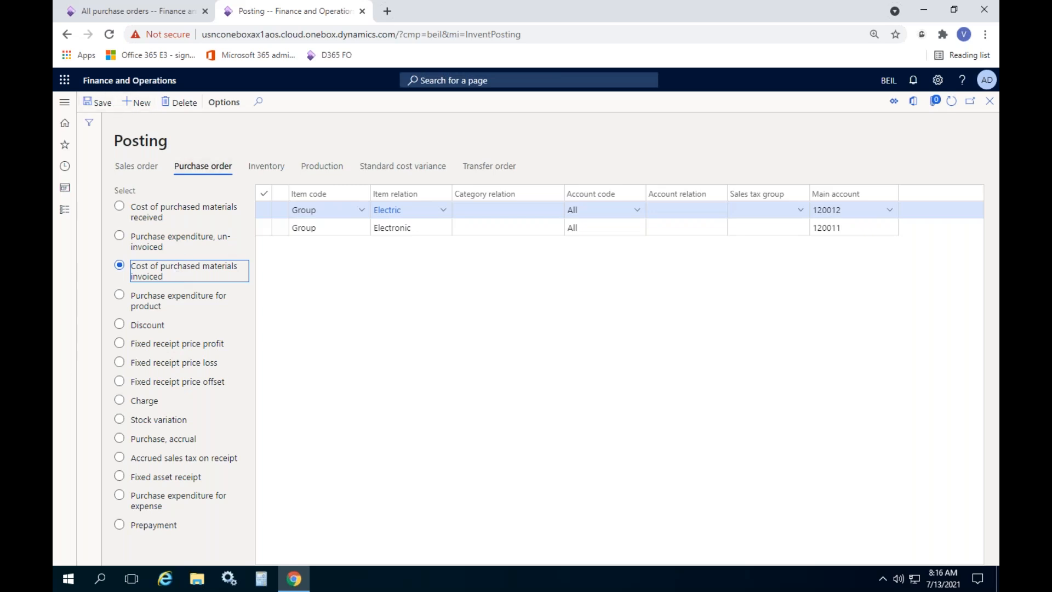
# Confirm the Electronic group posts to 120011, then show purchase expenditure for product rules
pyautogui.click(887, 213)
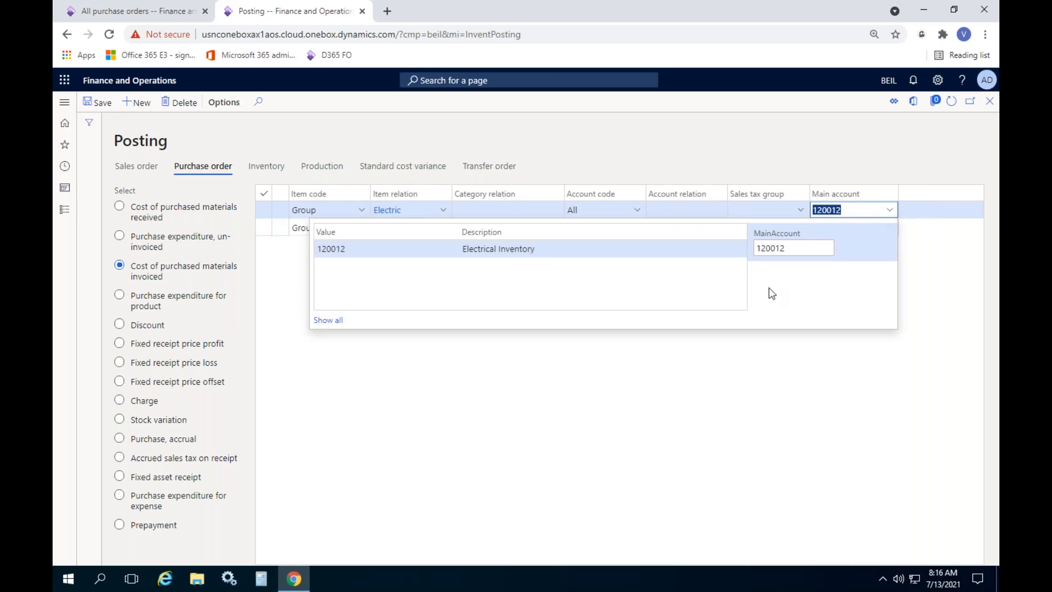
pyautogui.click(686, 337)
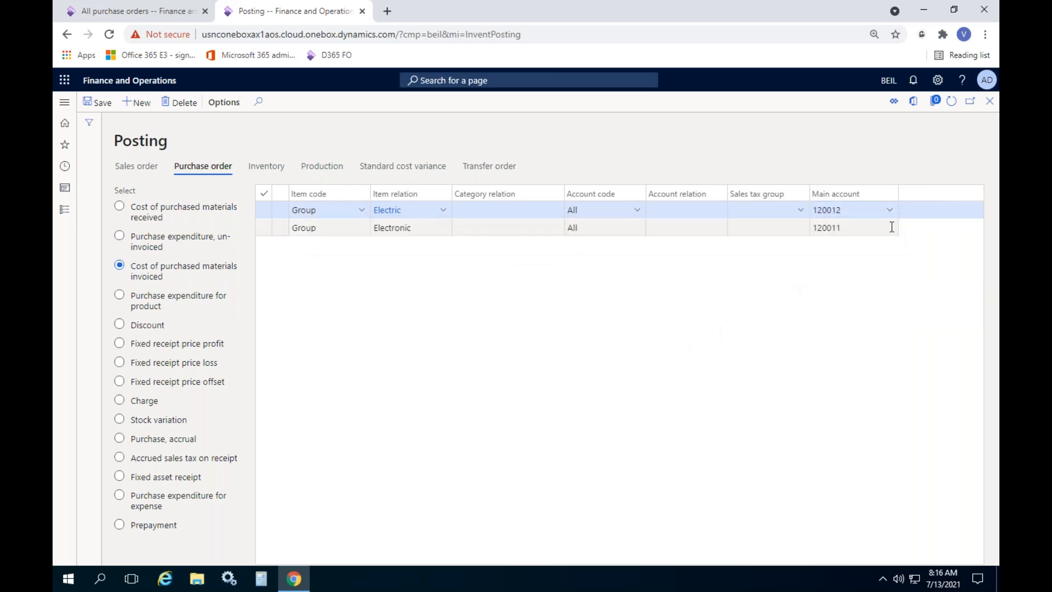
pyautogui.click(891, 227)
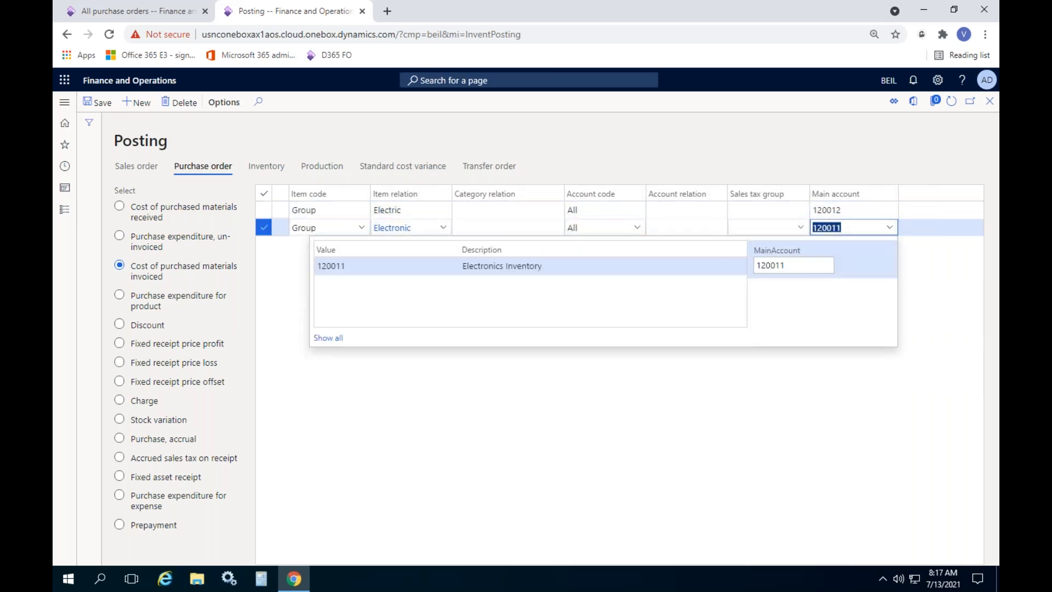
pyautogui.click(741, 359)
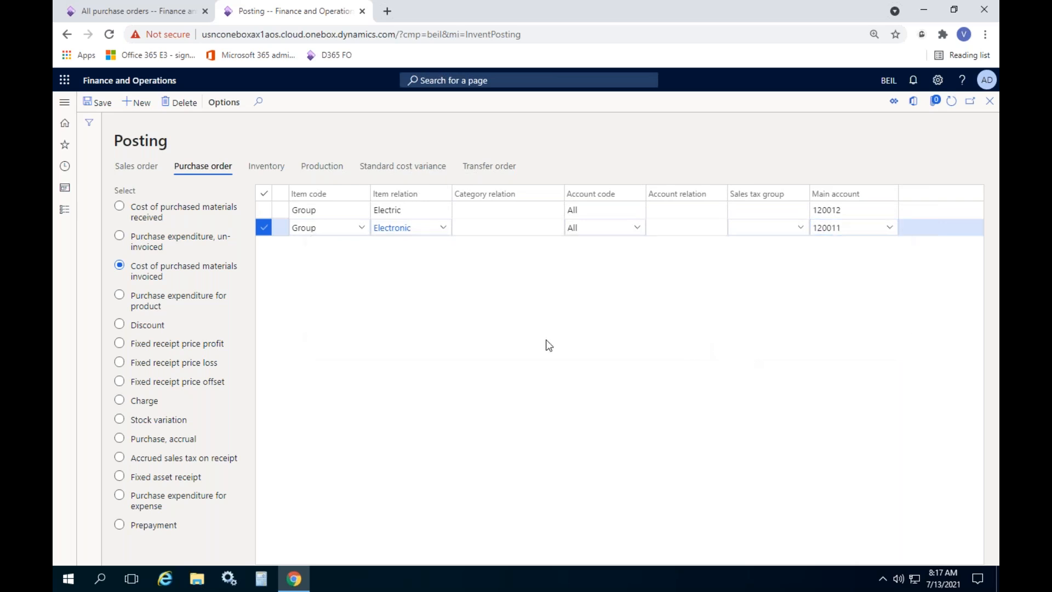
pyautogui.click(838, 229)
pyautogui.click(171, 306)
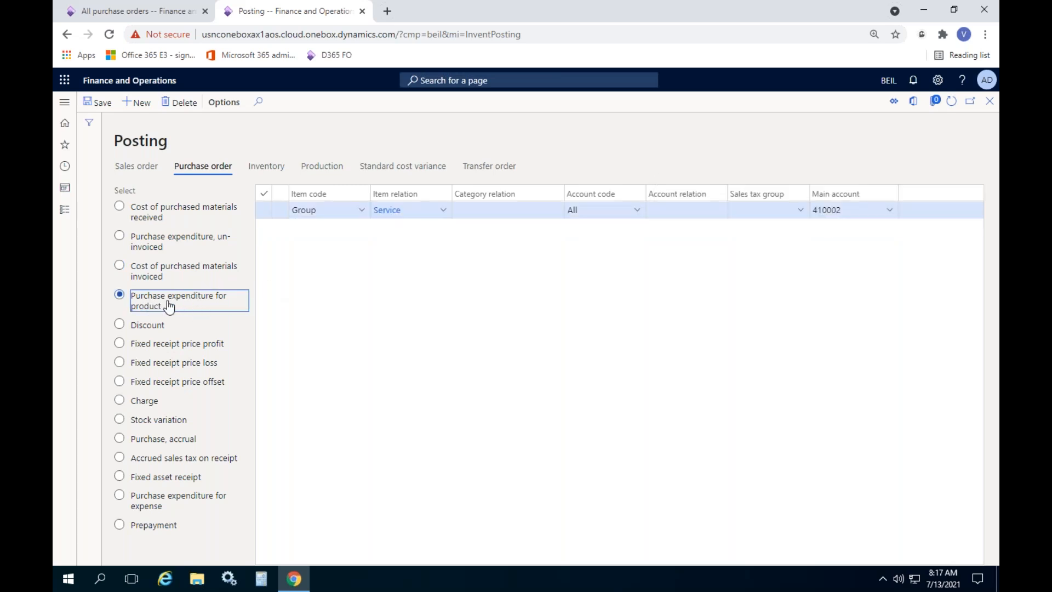
# Add and save a Group rule for item group Electronic with main account 120011
pyautogui.click(140, 103)
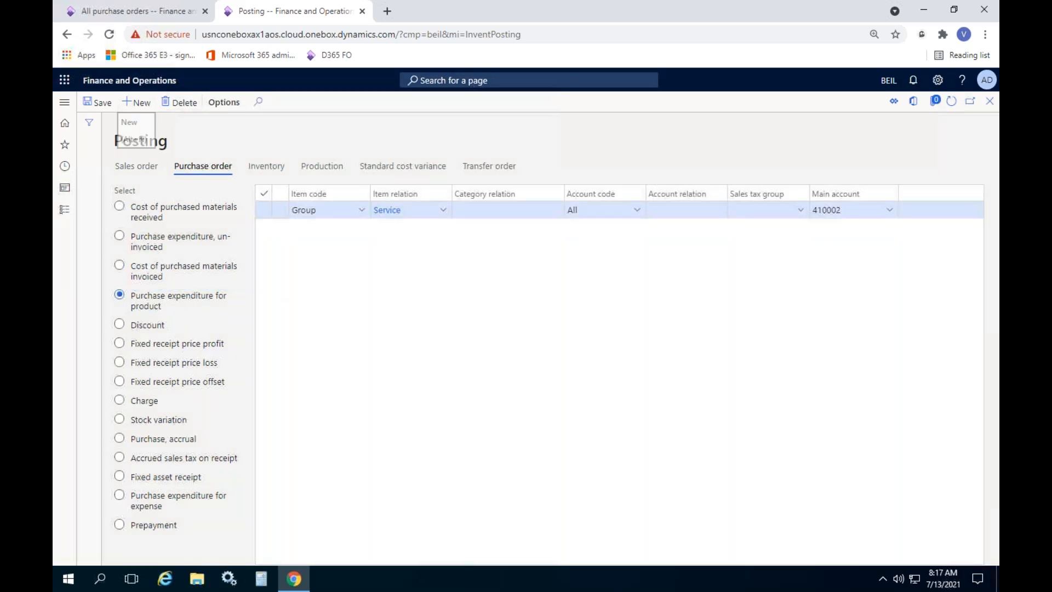
pyautogui.click(361, 209)
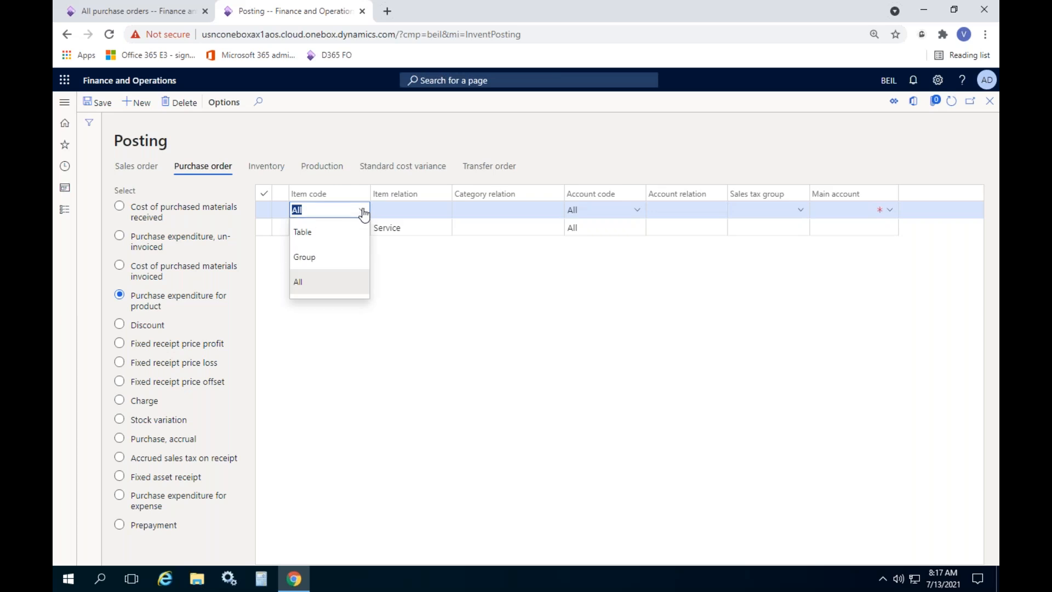
pyautogui.click(304, 256)
pyautogui.click(419, 209)
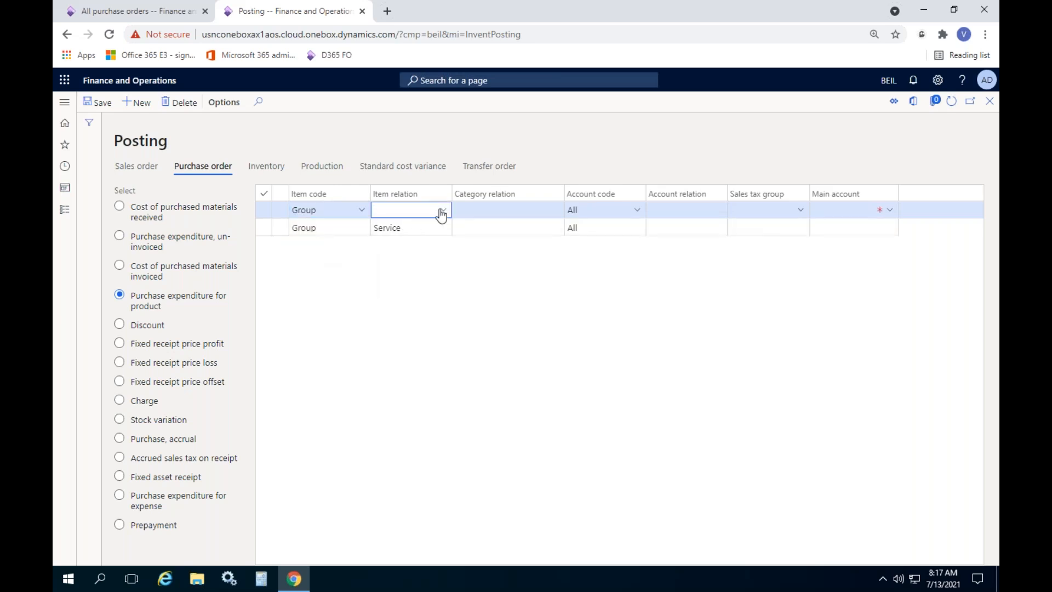
pyautogui.click(442, 210)
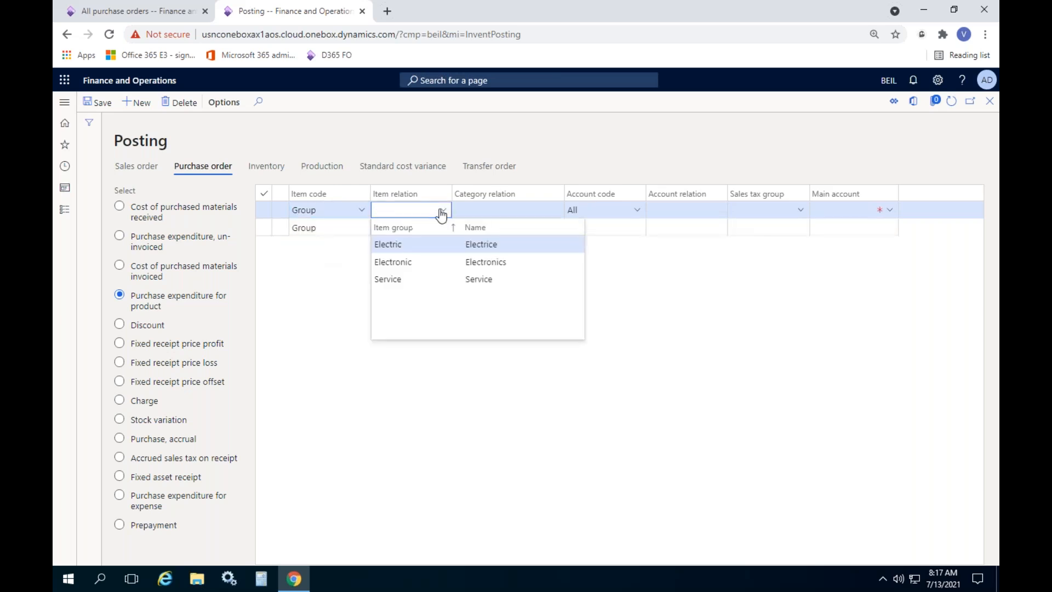
pyautogui.click(420, 262)
pyautogui.click(845, 210)
pyautogui.write('120011')
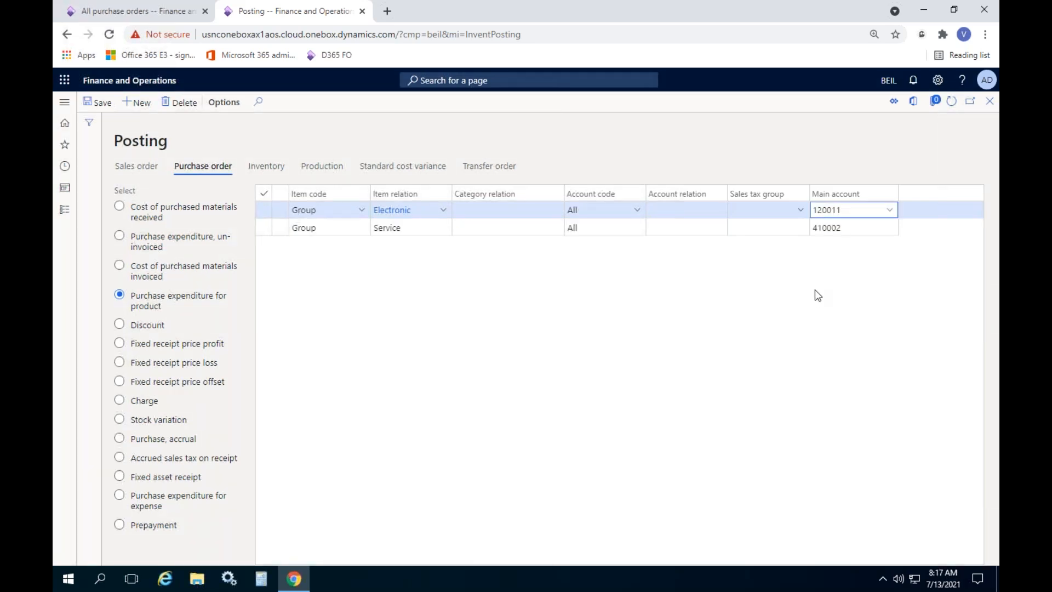
pyautogui.click(98, 108)
pyautogui.click(137, 11)
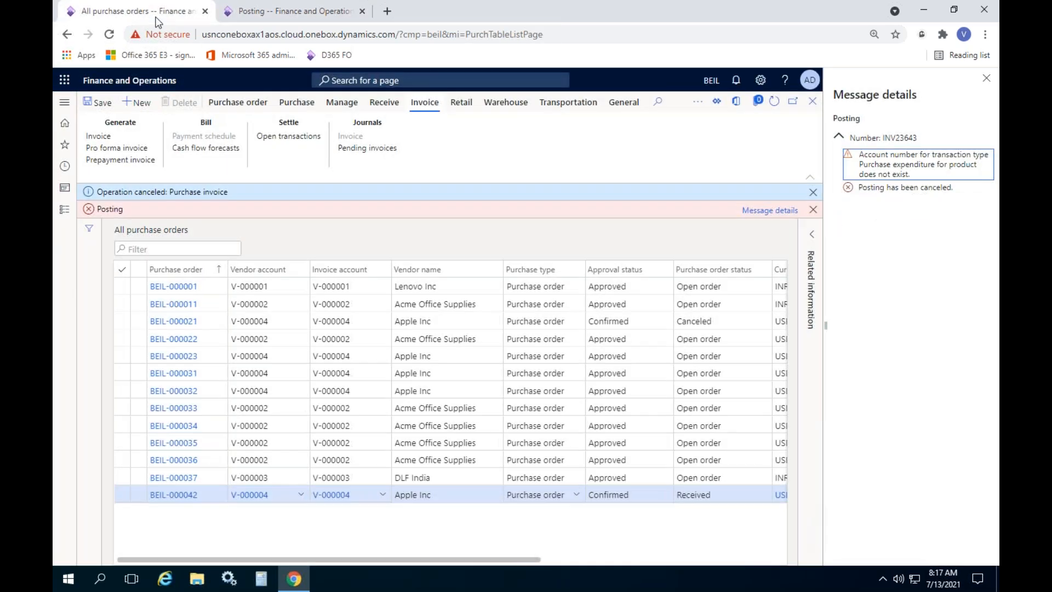
# Close the error details and message bars, and refresh the posting setup page
pyautogui.click(986, 78)
pyautogui.click(990, 191)
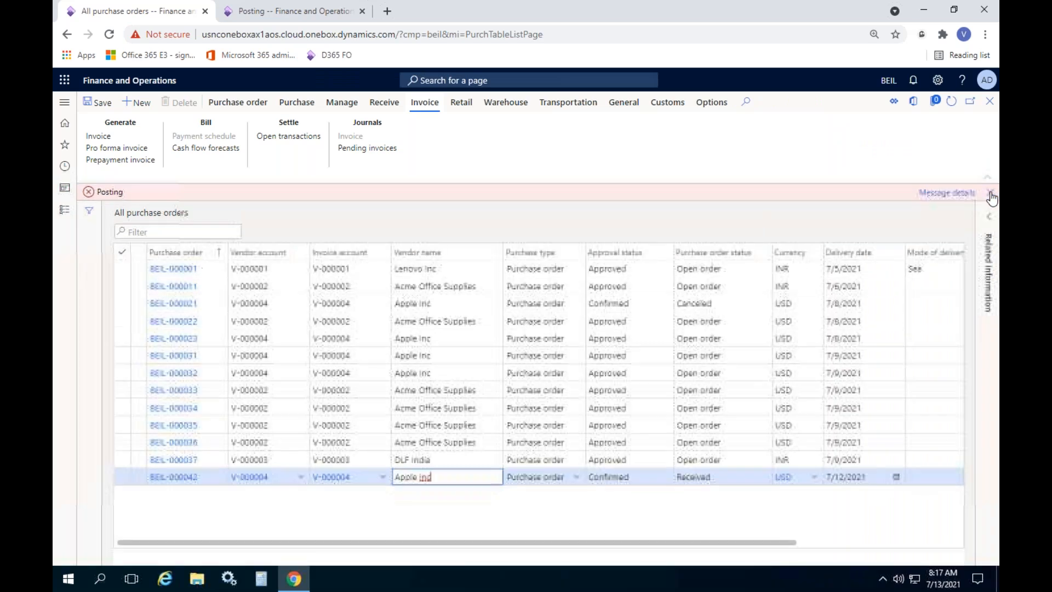
pyautogui.click(990, 193)
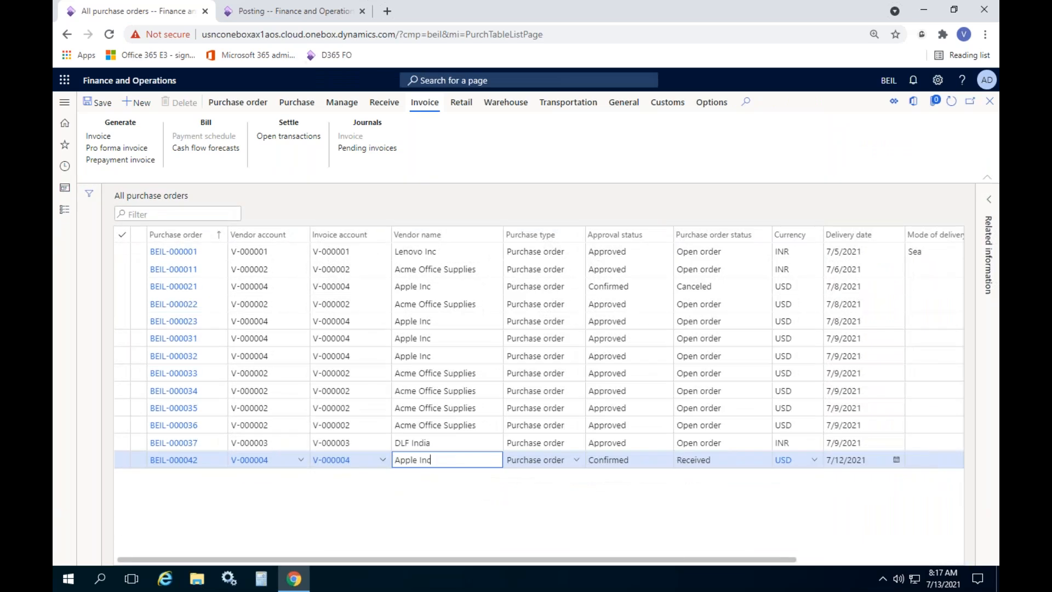
pyautogui.click(317, 14)
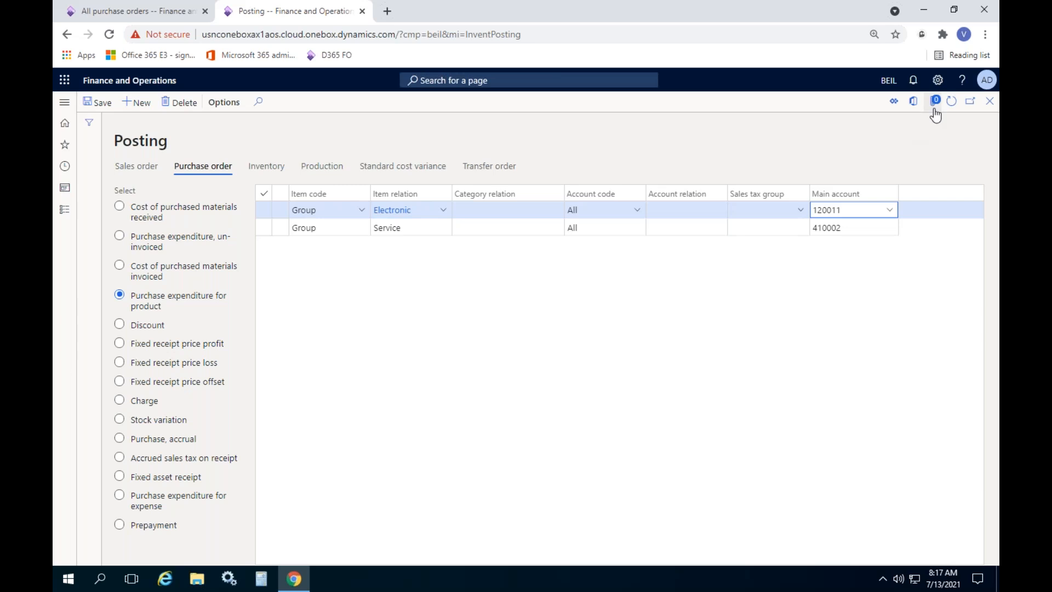
pyautogui.click(950, 101)
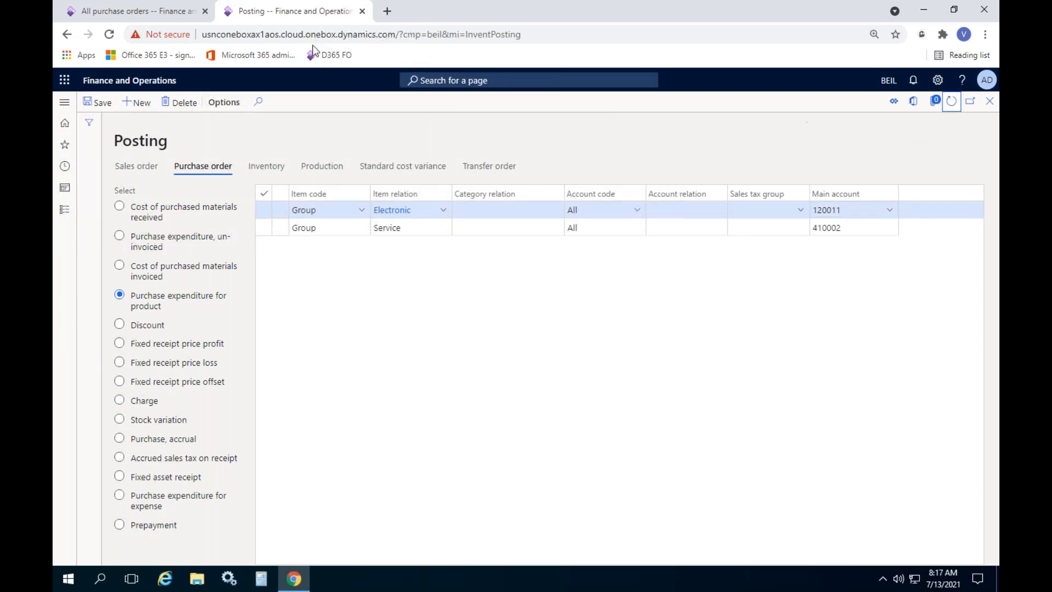
# Open pending invoice INV23643 for purchase order BEIL-000042
pyautogui.click(120, 16)
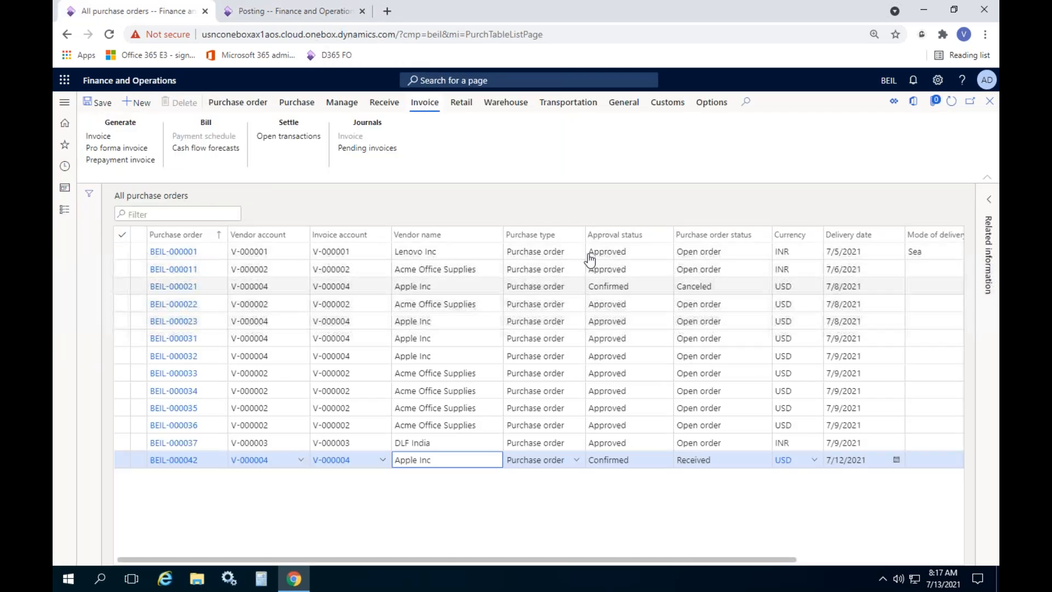
pyautogui.click(103, 136)
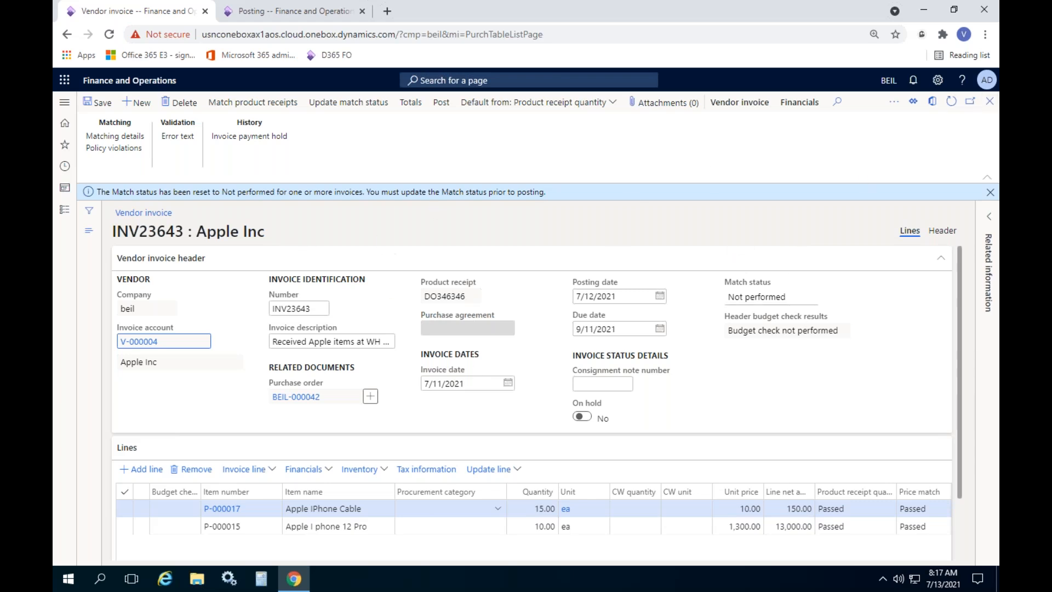
pyautogui.click(989, 101)
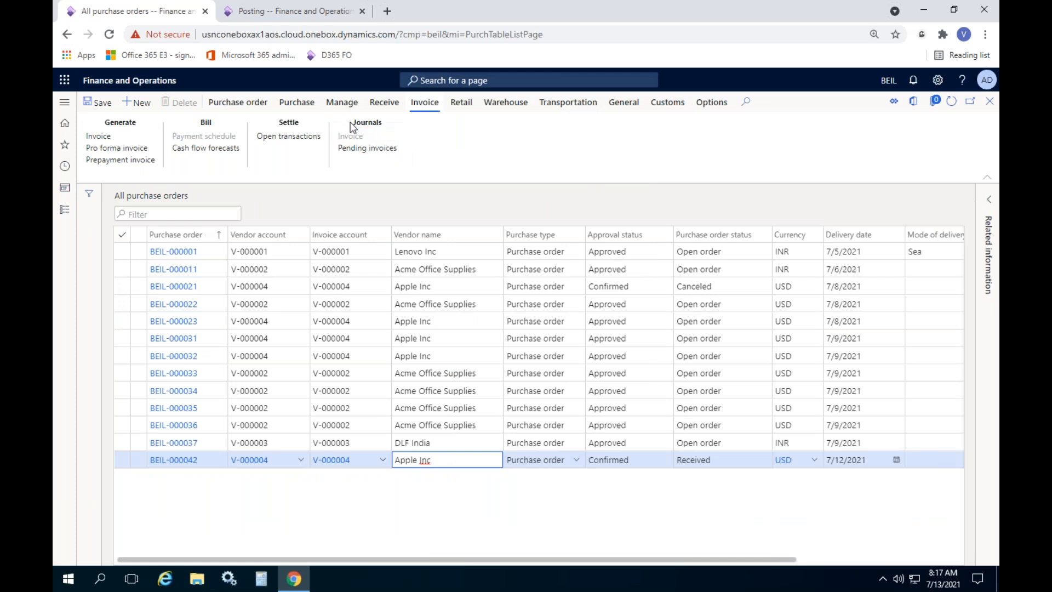
pyautogui.click(371, 154)
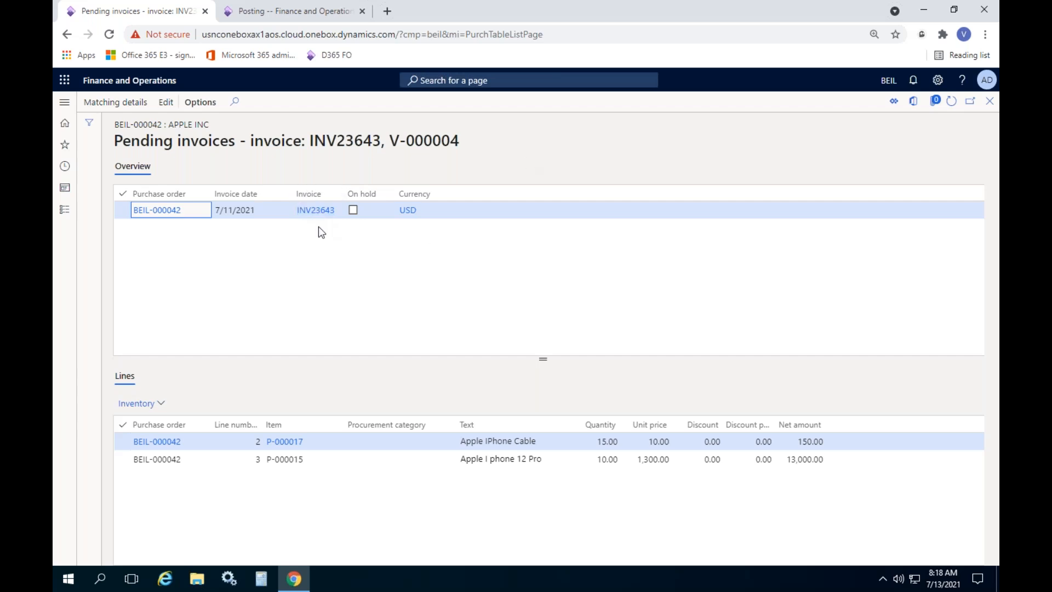
# Open pending invoice INV23643, update its match status after the validation error, and post it
pyautogui.click(313, 213)
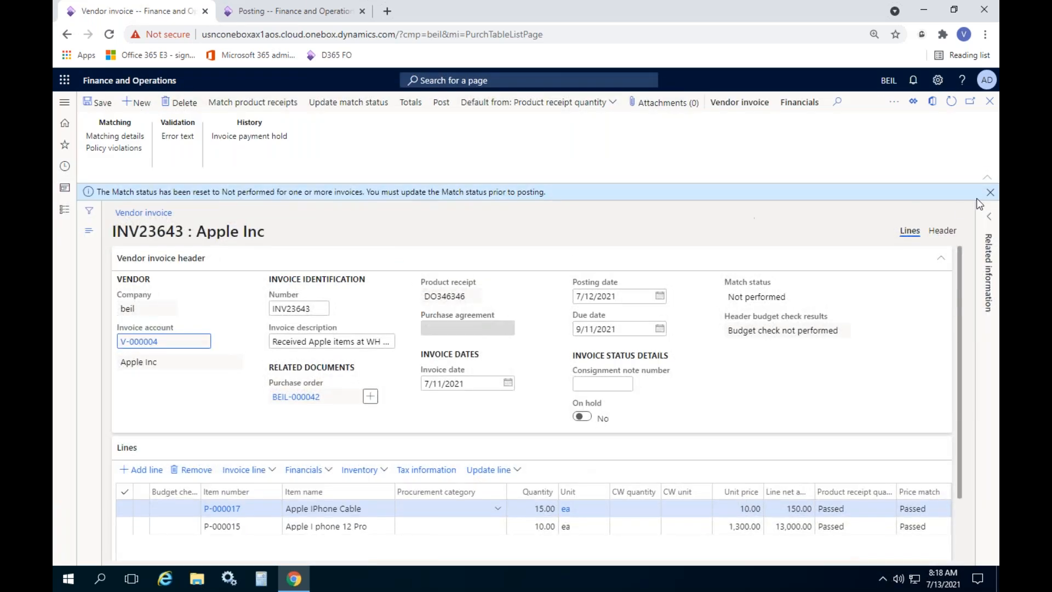
pyautogui.click(990, 192)
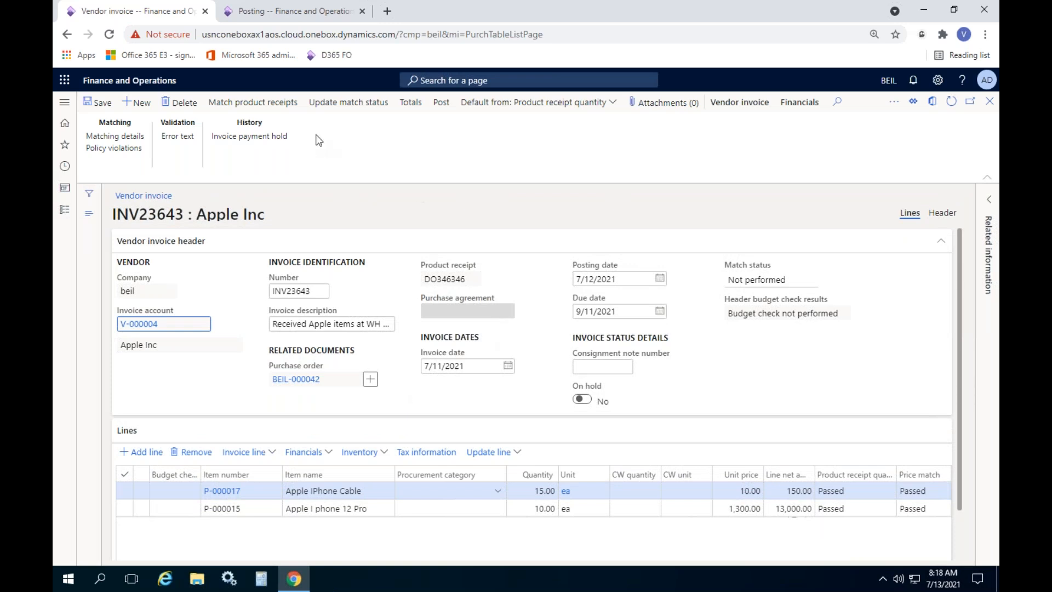
pyautogui.click(443, 103)
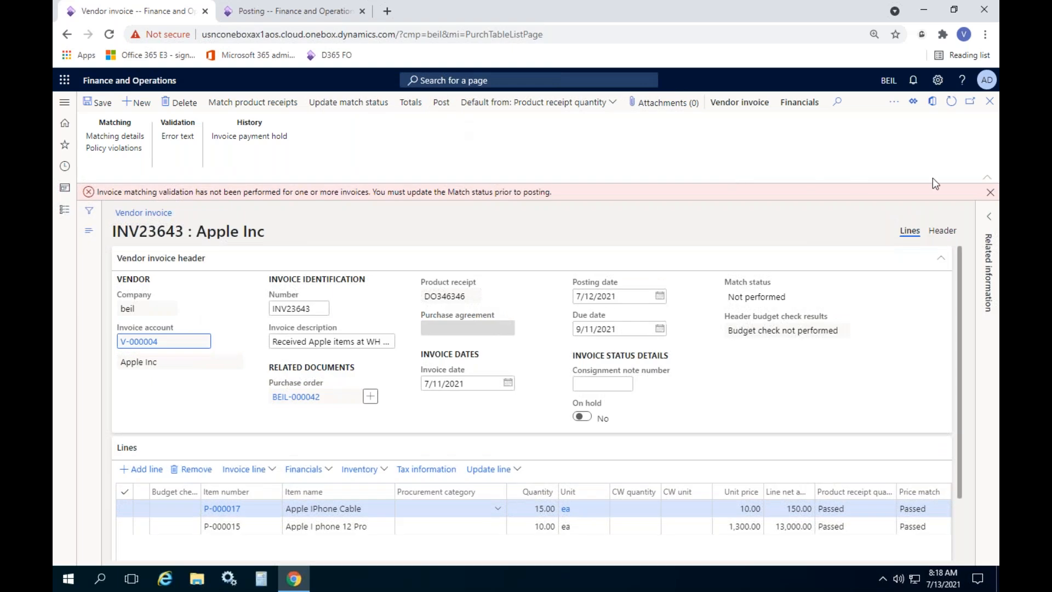
pyautogui.click(990, 191)
pyautogui.click(348, 103)
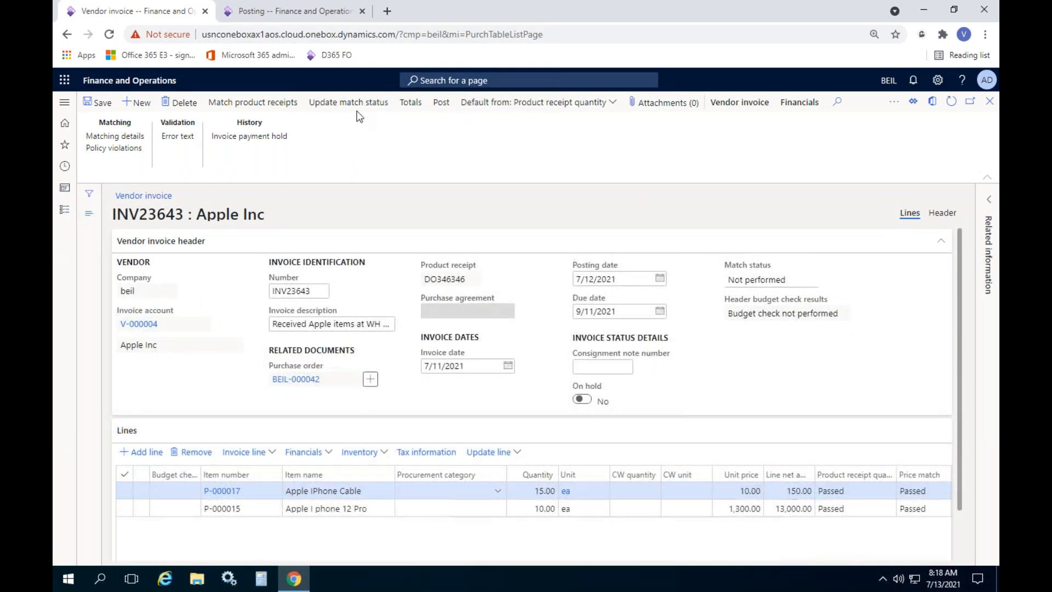
pyautogui.click(441, 103)
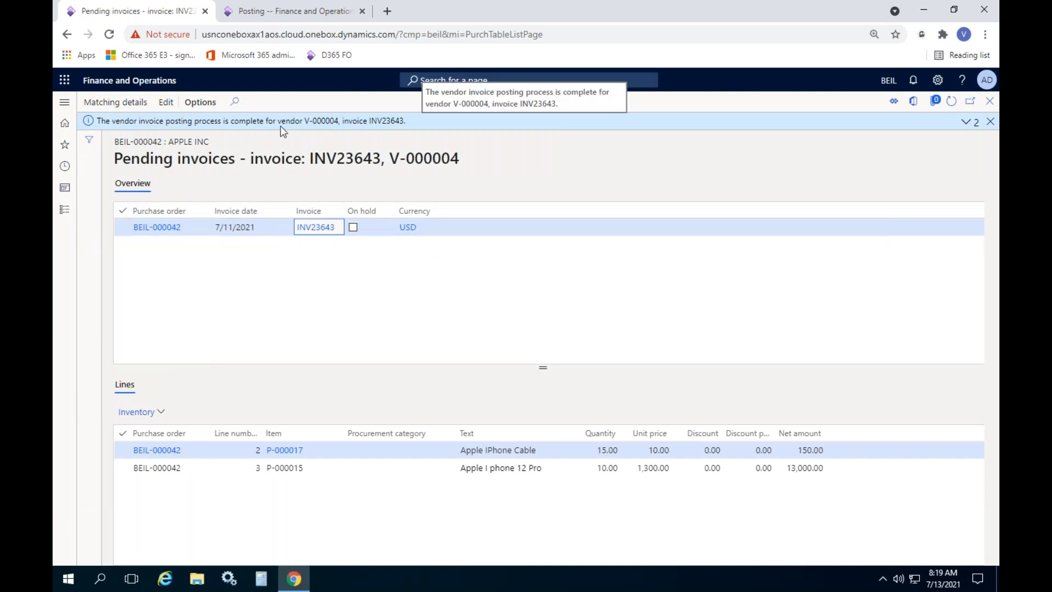
# Clear the posting messages, close Pending invoices, and refresh All purchase orders to show BEIL-000042 Invoiced
pyautogui.click(967, 122)
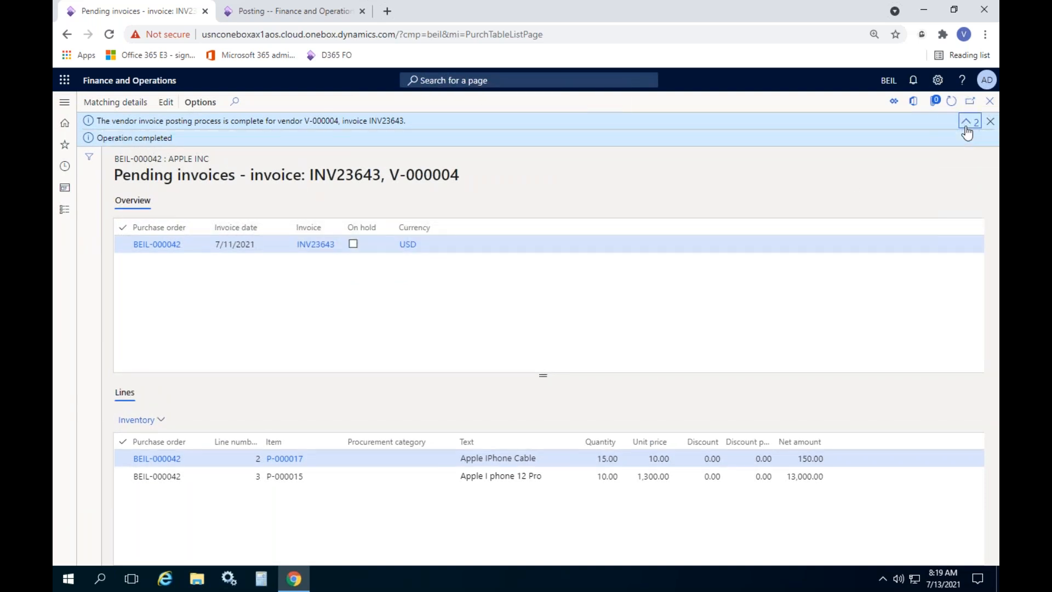
pyautogui.click(951, 102)
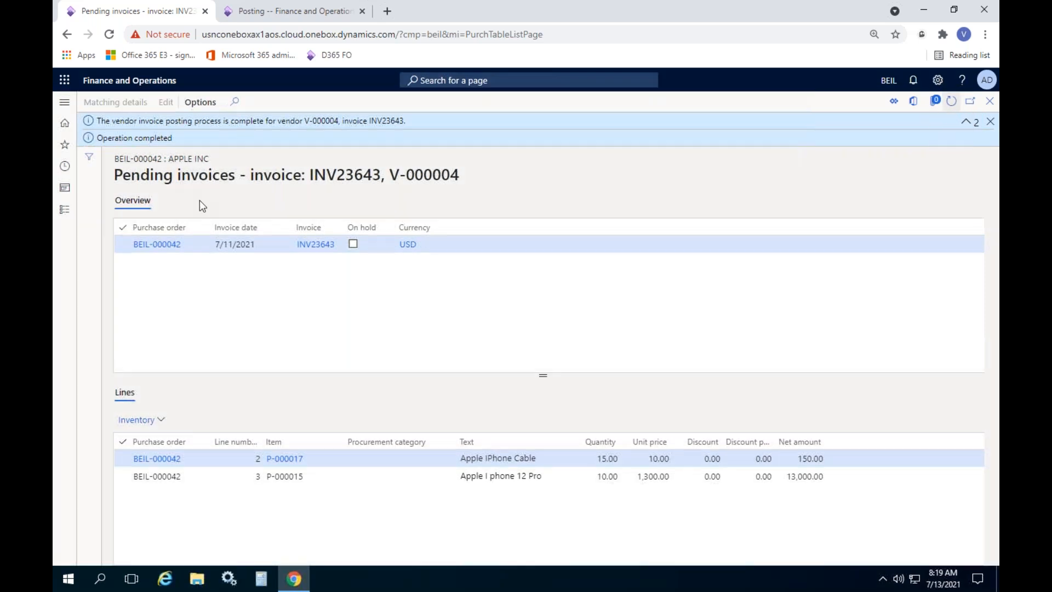
pyautogui.click(990, 121)
pyautogui.click(990, 102)
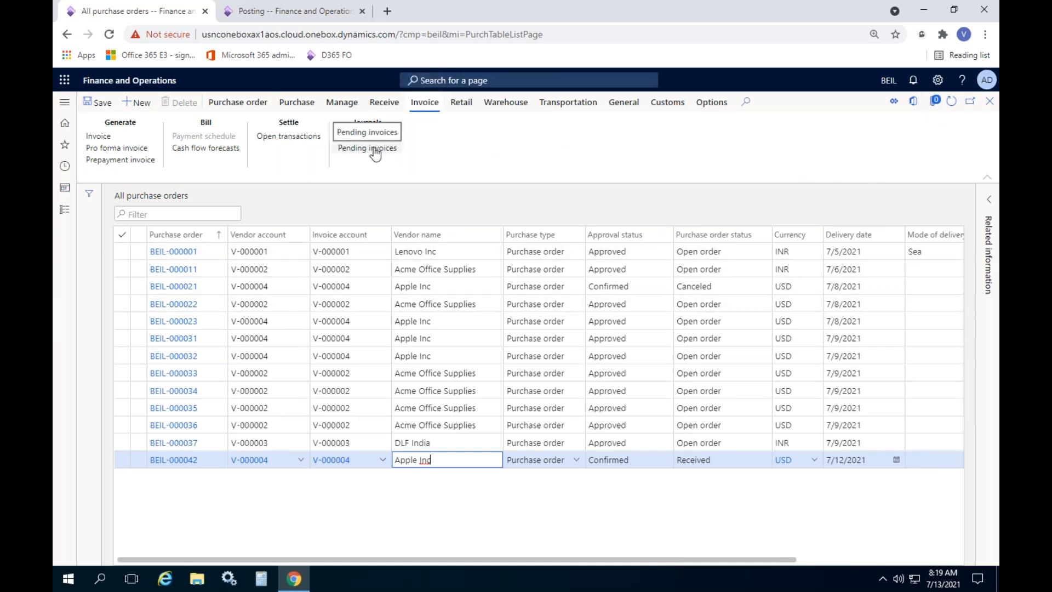
pyautogui.click(951, 102)
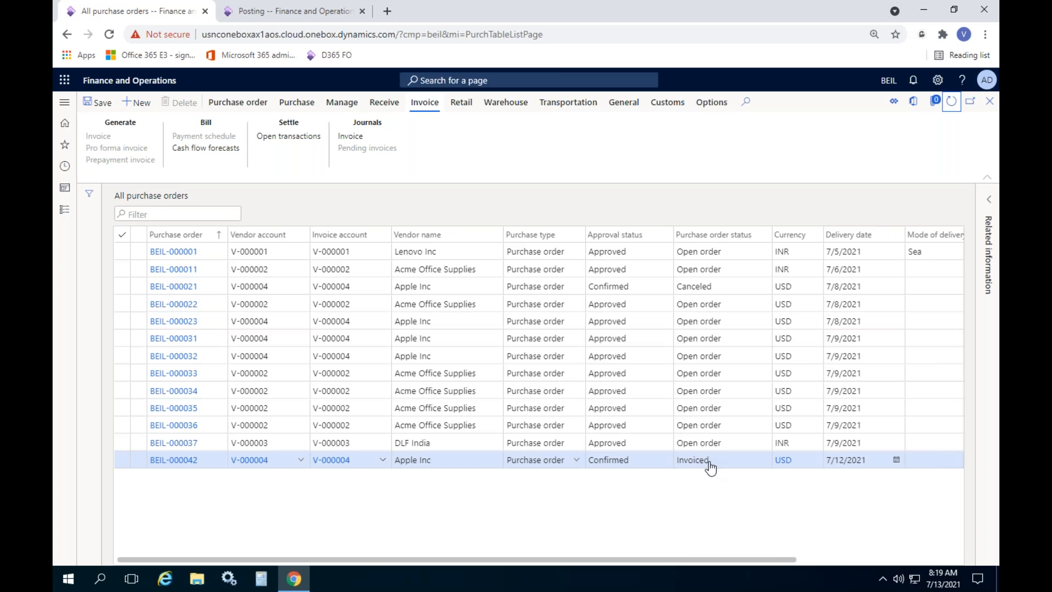
# Open the Invoice journal for BEIL-000042 and widen the Invoice amount column to show 13,153.00
pyautogui.moveTo(712, 460); pyautogui.dragTo(677, 464)
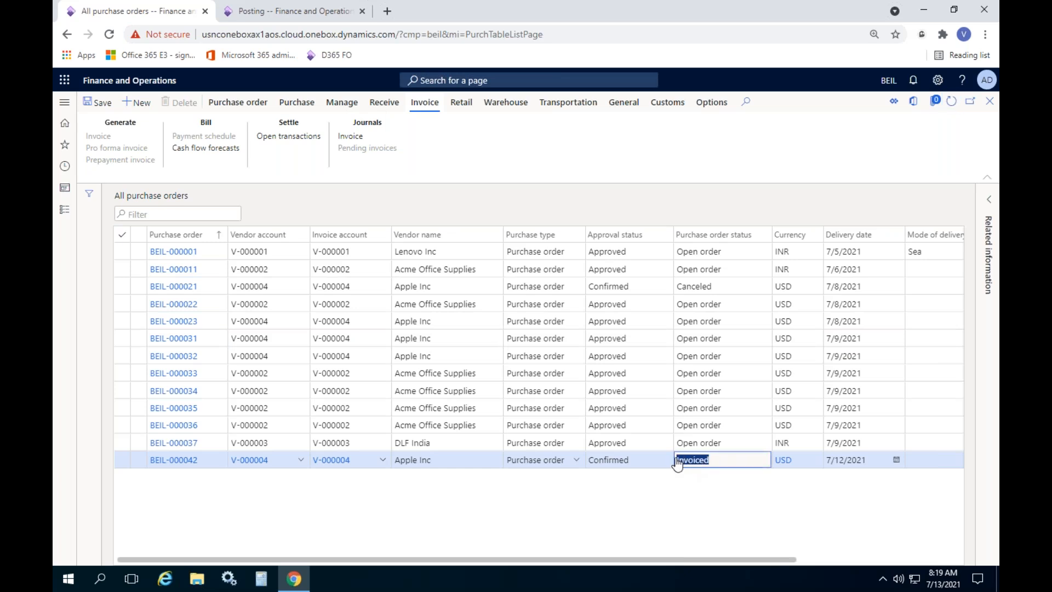
pyautogui.doubleClick(366, 122)
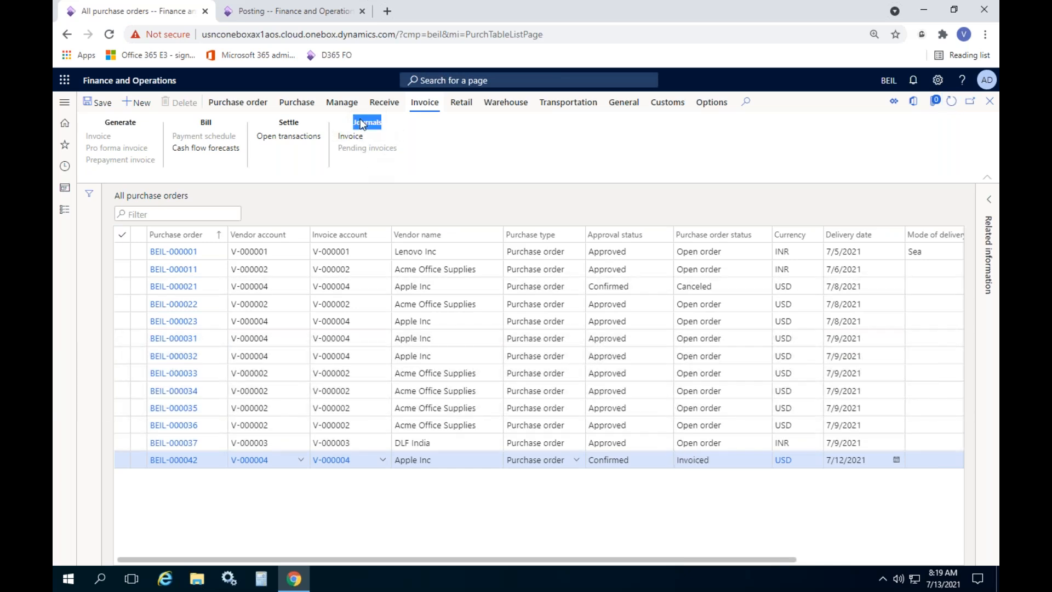
pyautogui.click(350, 135)
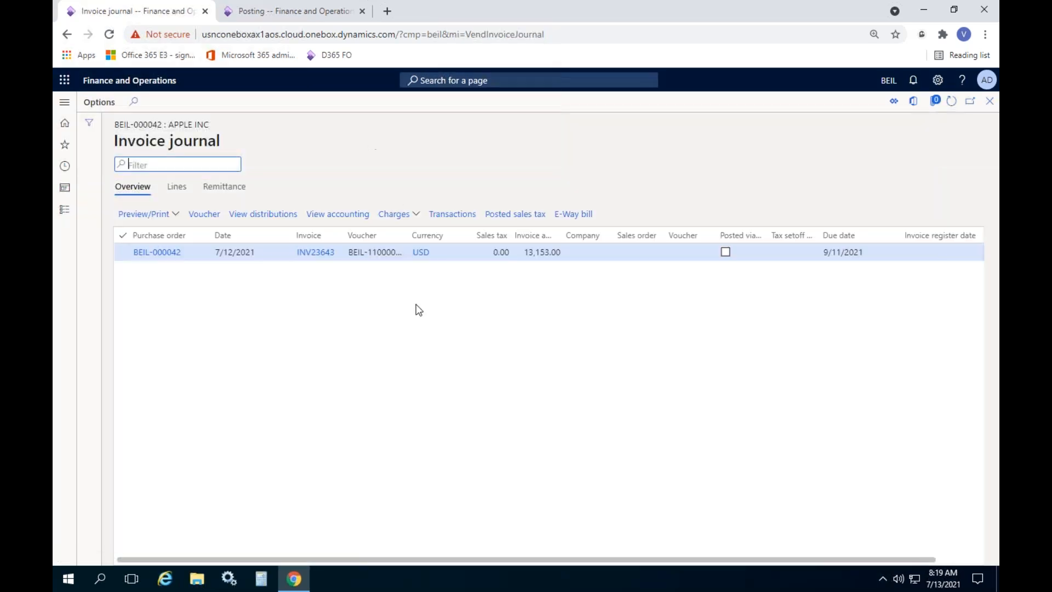
pyautogui.click(515, 254)
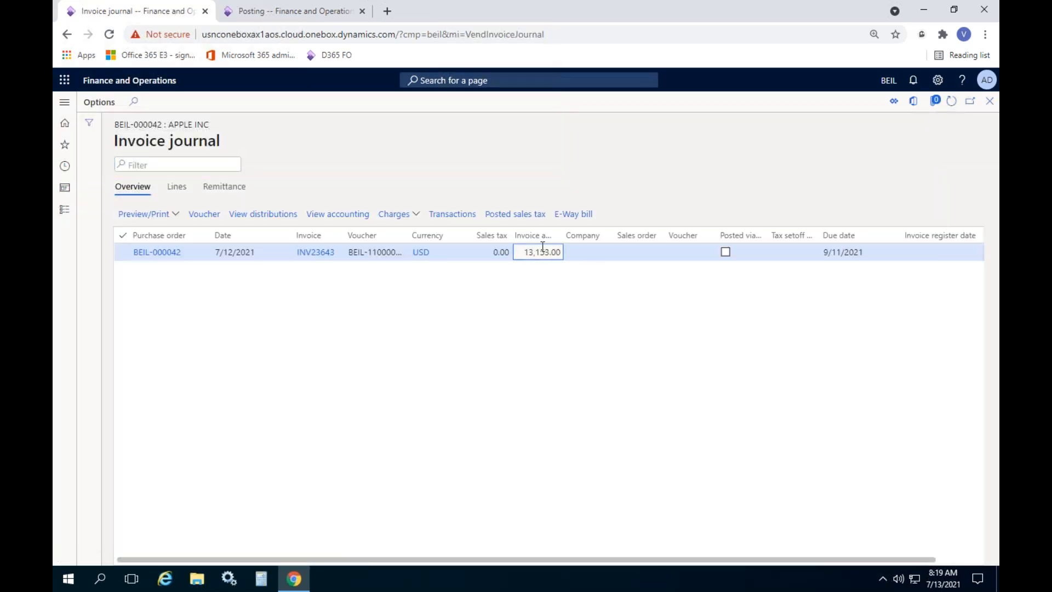
pyautogui.moveTo(558, 236); pyautogui.dragTo(589, 236)
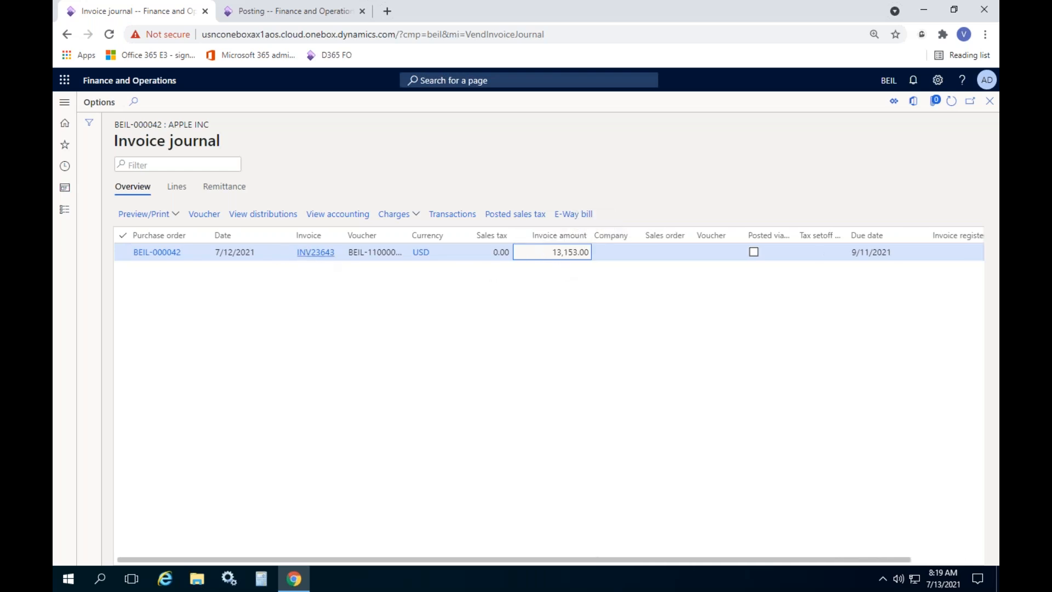
# Widen the Voucher column, open INV23643's voucher transactions with full Posting type text, then view Posting setup
pyautogui.moveTo(408, 234); pyautogui.dragTo(431, 235)
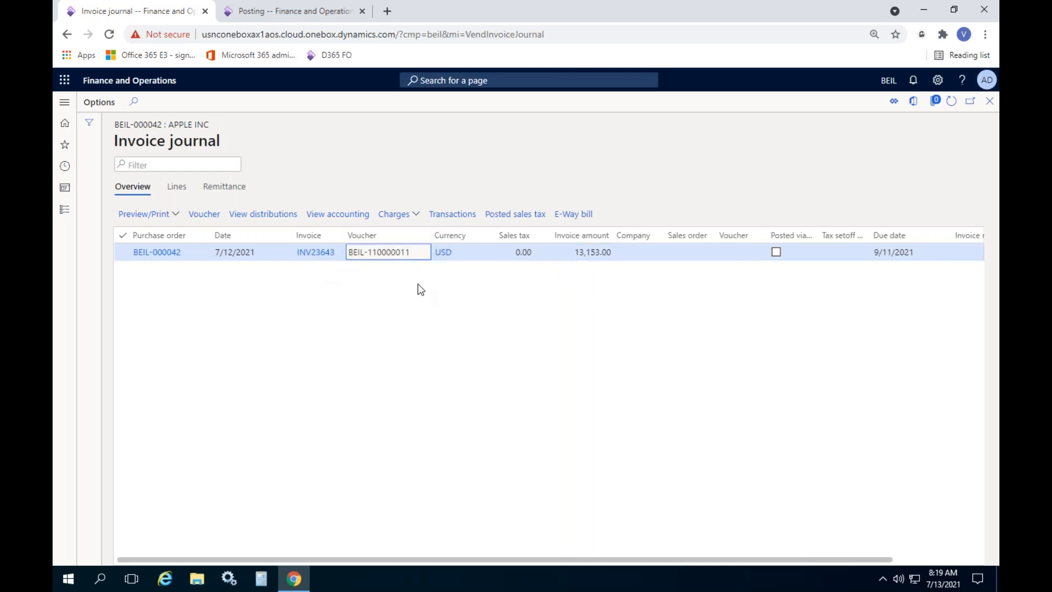
pyautogui.click(205, 214)
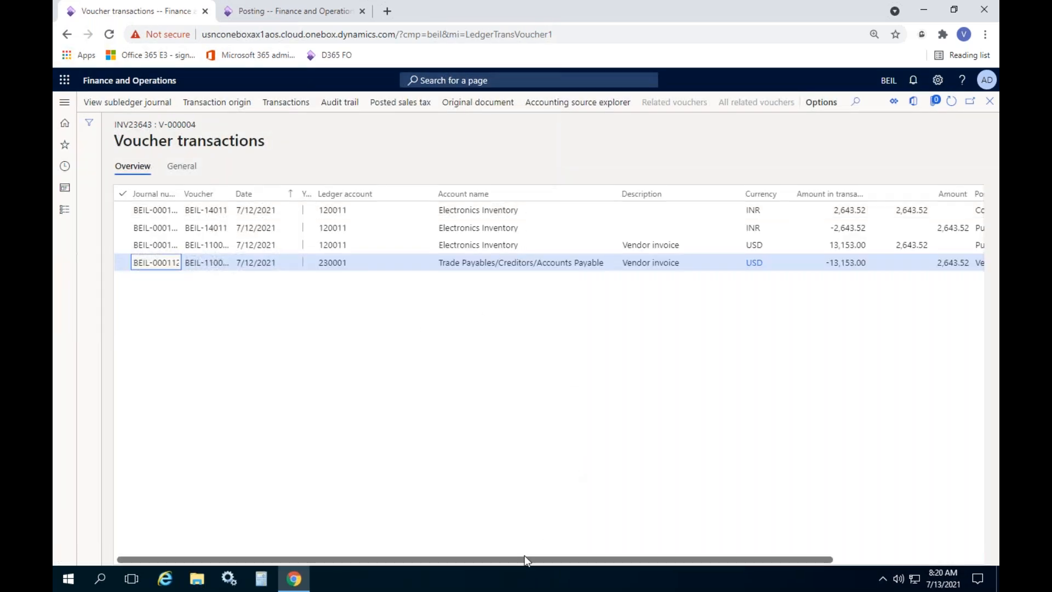
pyautogui.moveTo(547, 556); pyautogui.dragTo(687, 557)
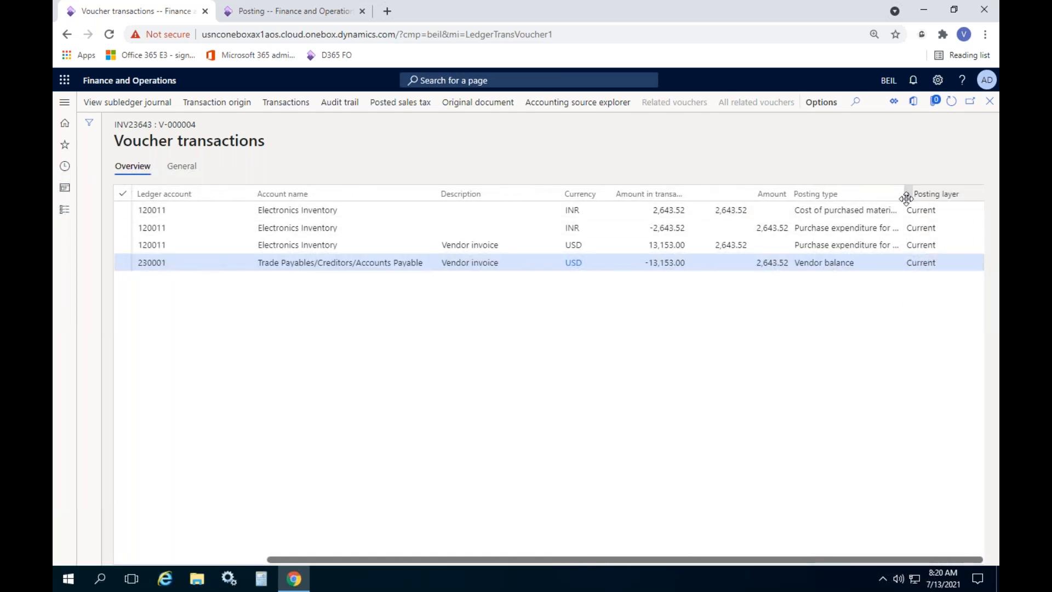
pyautogui.moveTo(903, 193); pyautogui.dragTo(970, 195)
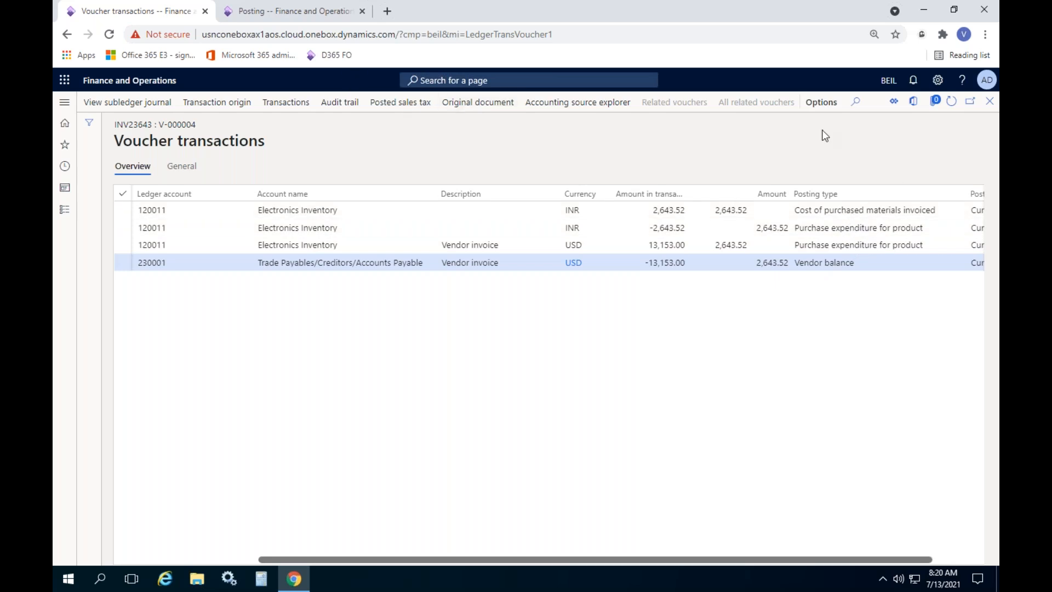
pyautogui.click(319, 12)
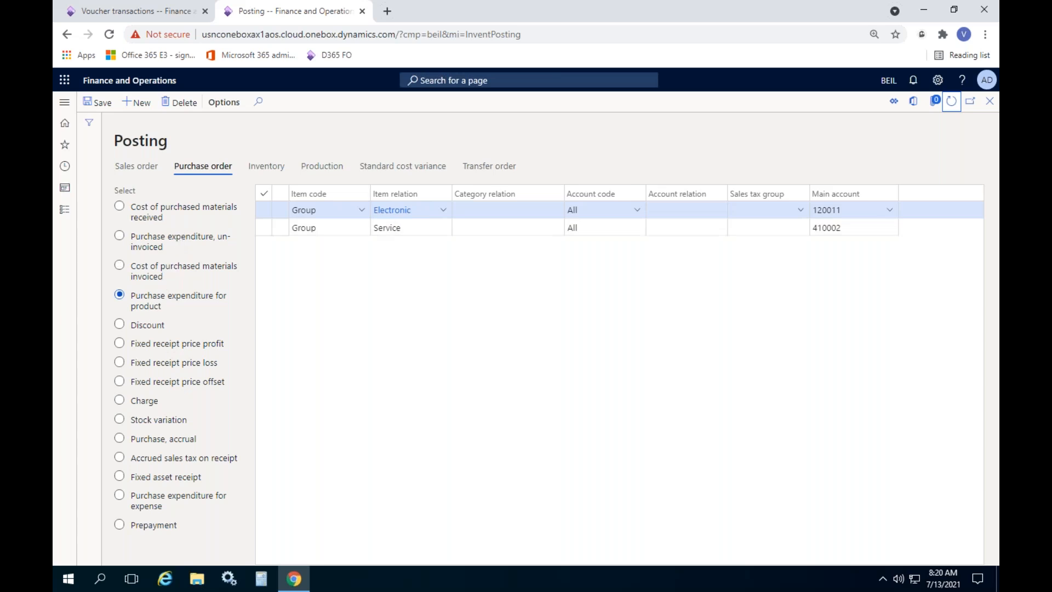
# Widen Posting type on INV23643's voucher lines and inspect Cost of purchased materials invoiced and Vendor balance rows
pyautogui.click(136, 13)
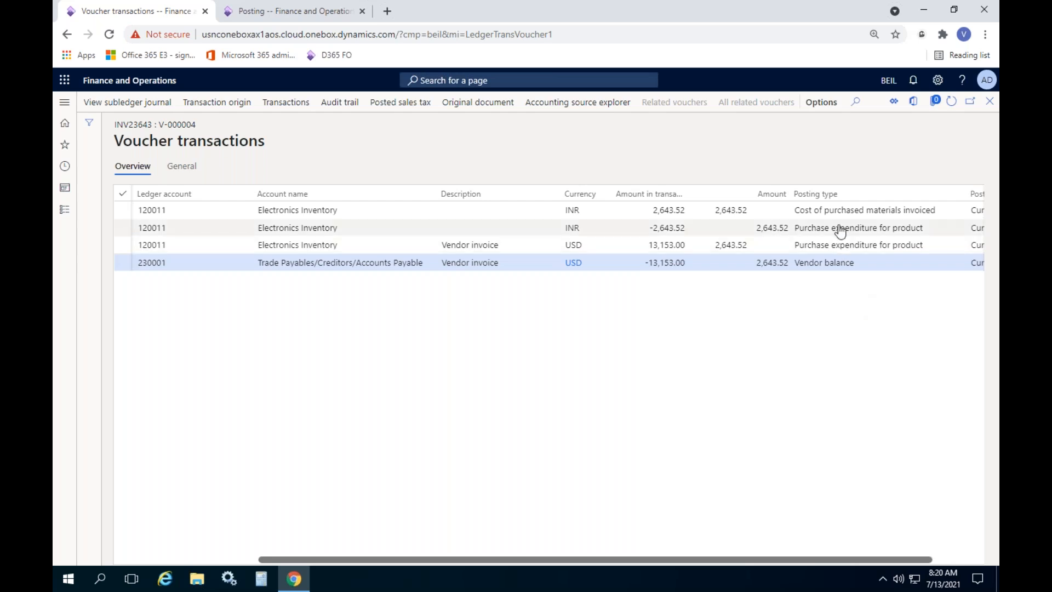
pyautogui.click(922, 213)
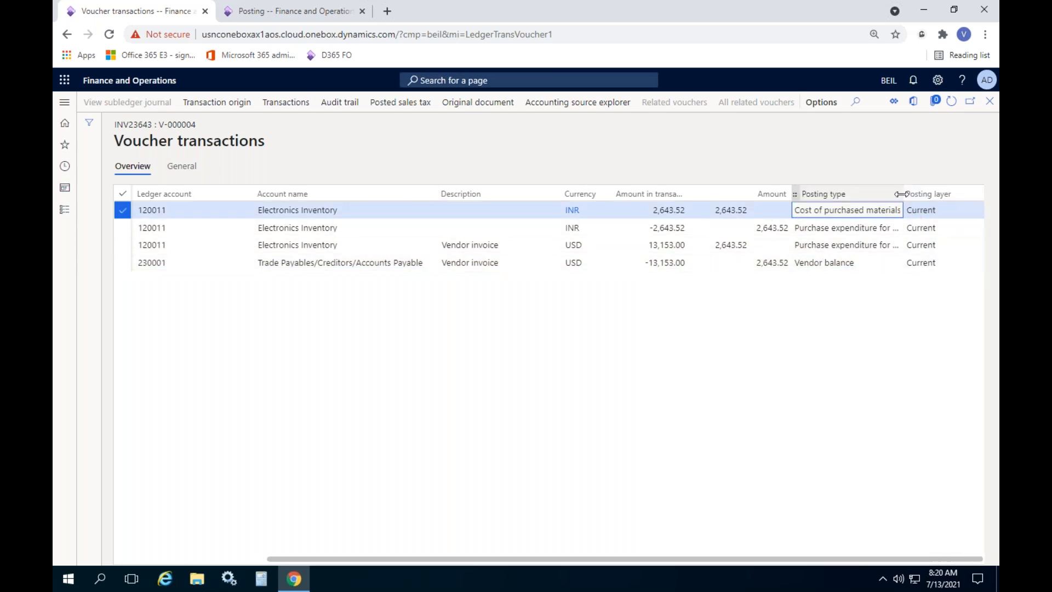
pyautogui.moveTo(901, 194); pyautogui.dragTo(949, 194)
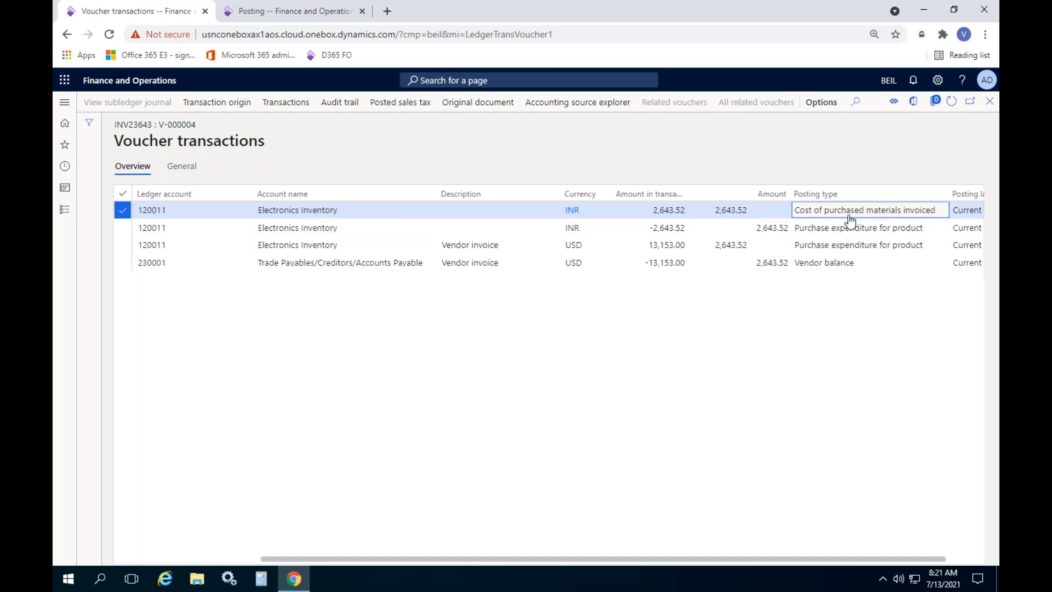
pyautogui.tripleClick(920, 219)
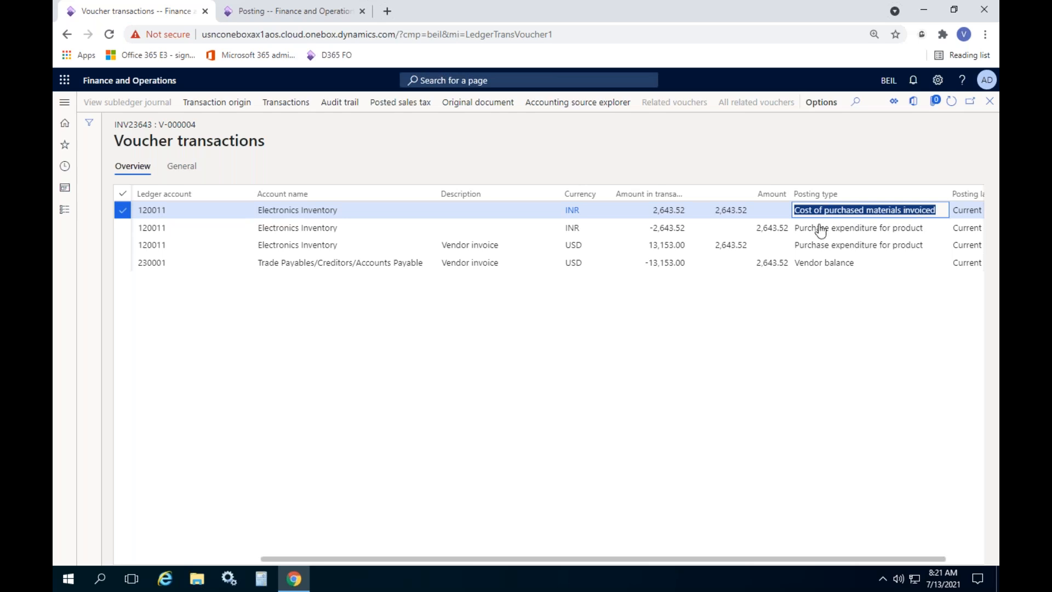
pyautogui.click(819, 267)
pyautogui.doubleClick(820, 266)
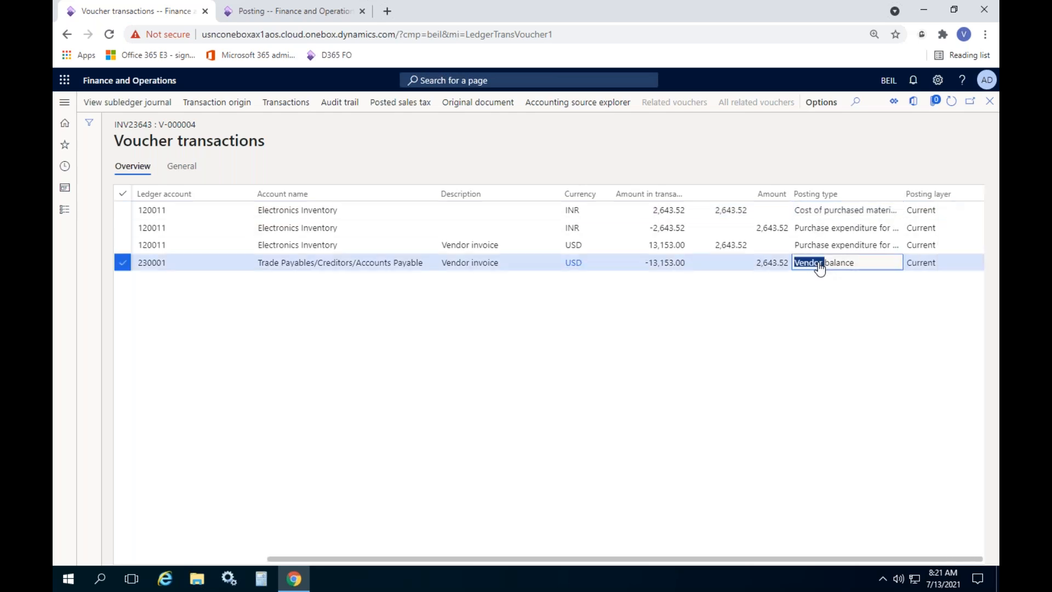
pyautogui.click(827, 212)
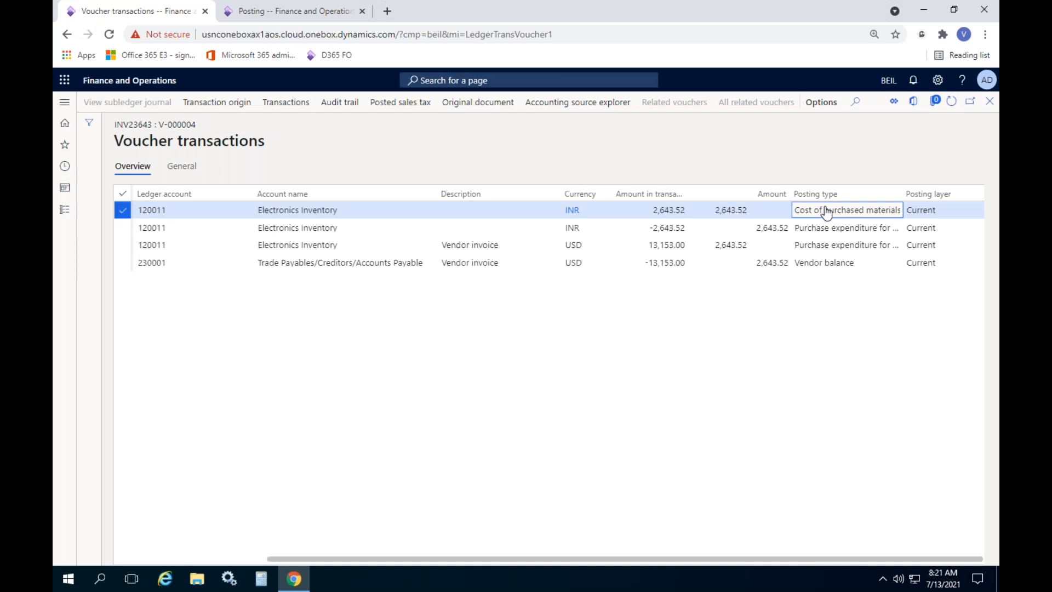
pyautogui.click(825, 268)
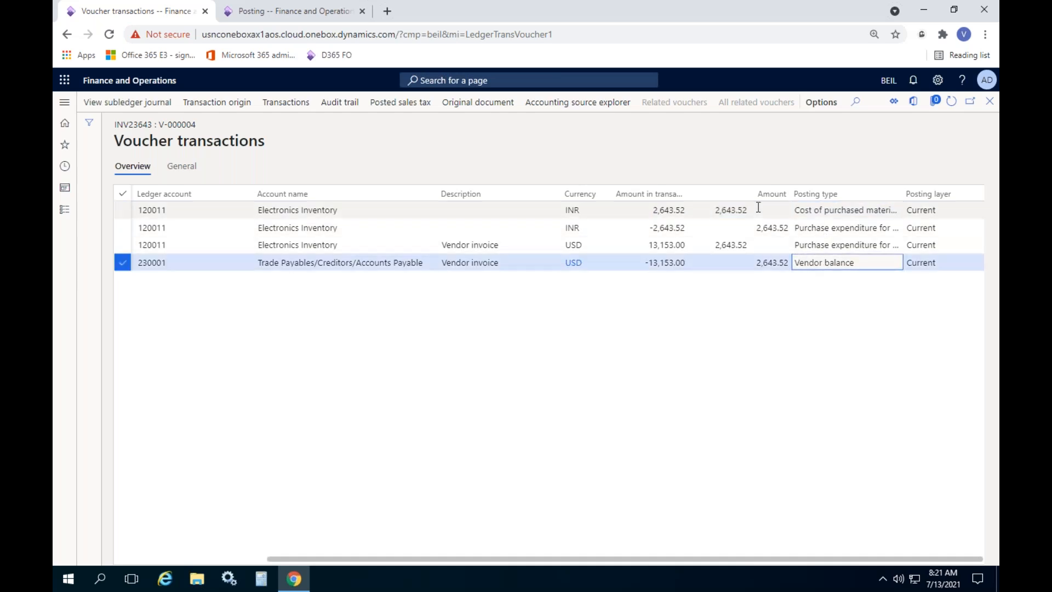
pyautogui.click(667, 208)
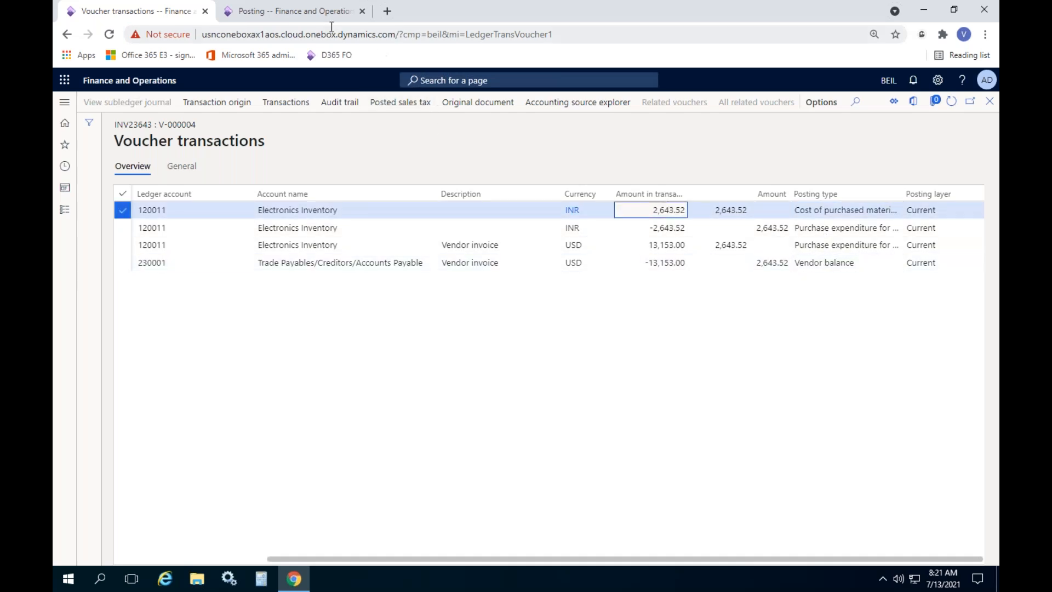
# Confirm Cost of purchased materials invoiced maps the Electronic item group to main account 120011, then return to vouchers
pyautogui.click(292, 13)
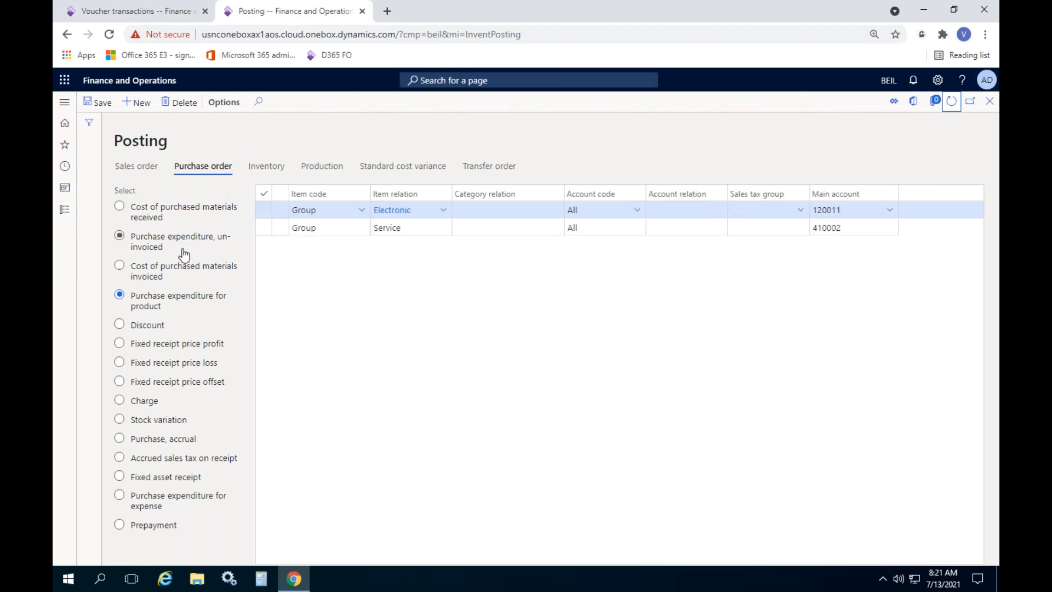
pyautogui.click(164, 277)
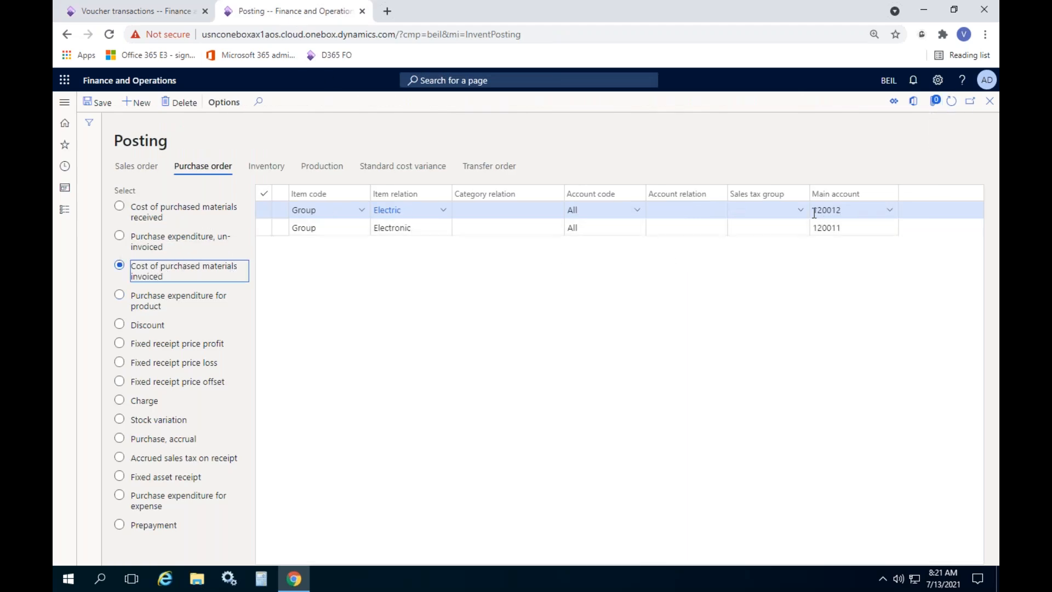
pyautogui.click(406, 229)
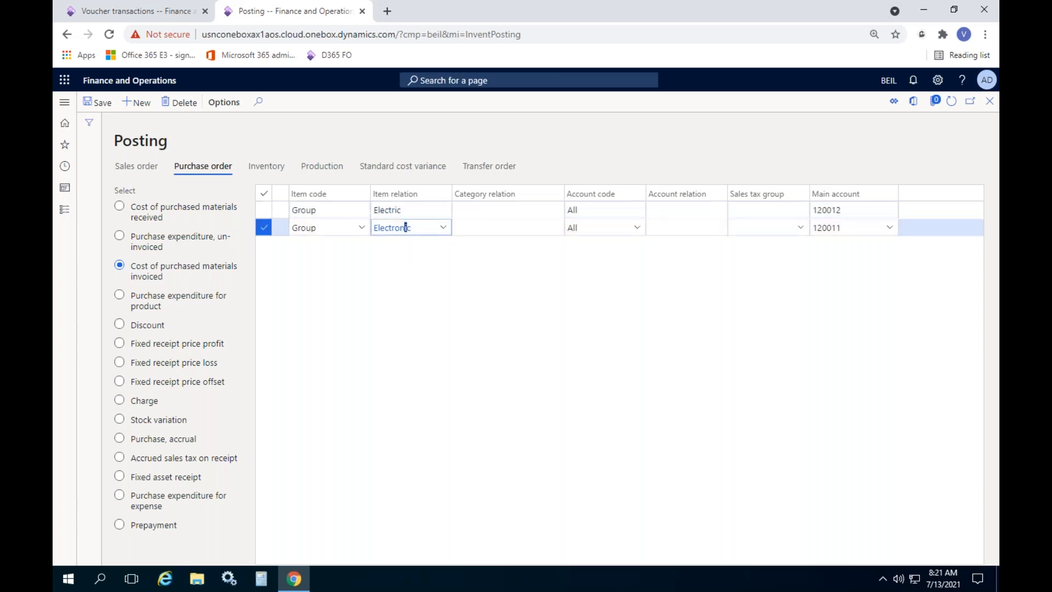
pyautogui.click(844, 228)
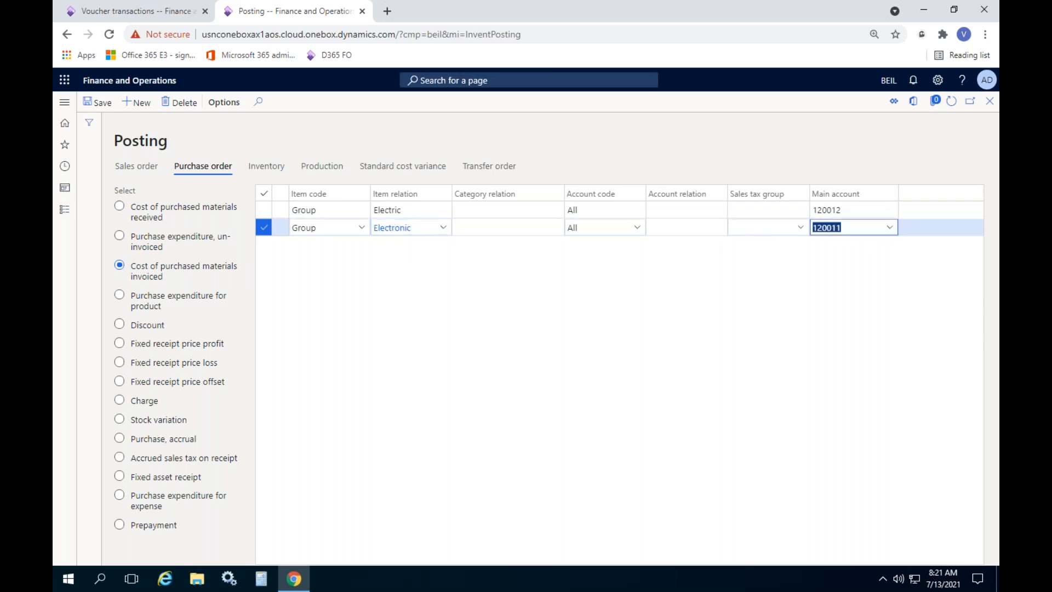
pyautogui.click(160, 14)
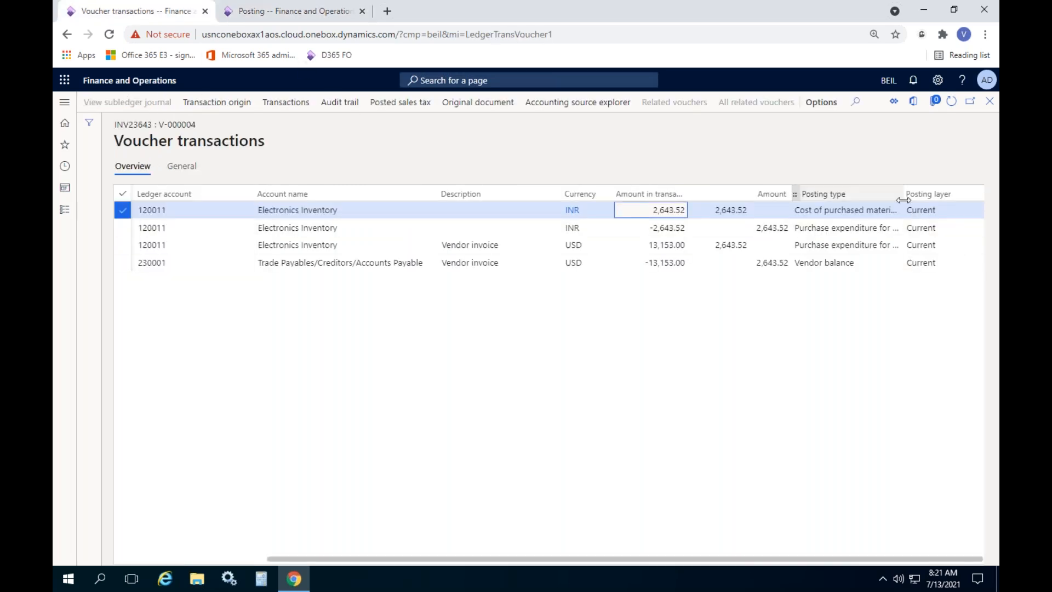
# Resize the Posting type, Description and Ledger account columns to reveal Voucher and Date, then close the vouchers
pyautogui.moveTo(899, 197); pyautogui.dragTo(935, 198)
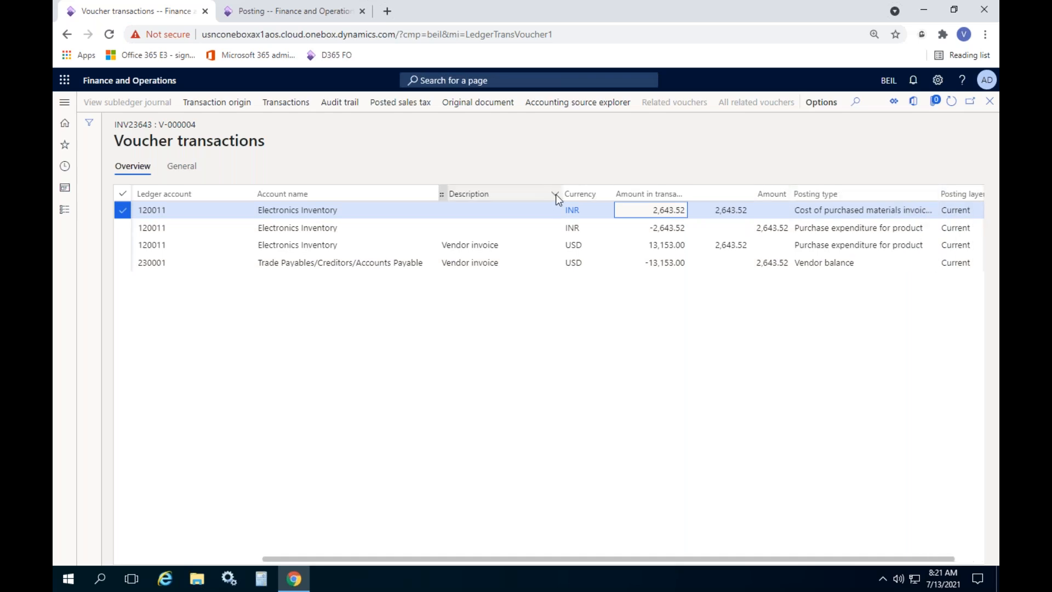
pyautogui.moveTo(560, 194); pyautogui.dragTo(505, 213)
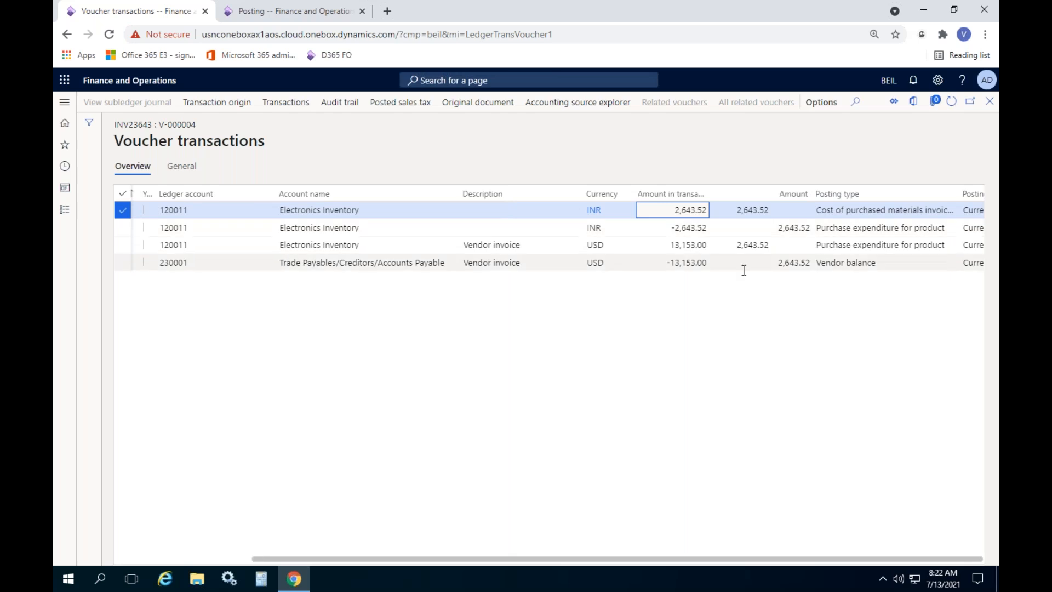
pyautogui.moveTo(582, 190); pyautogui.dragTo(535, 207)
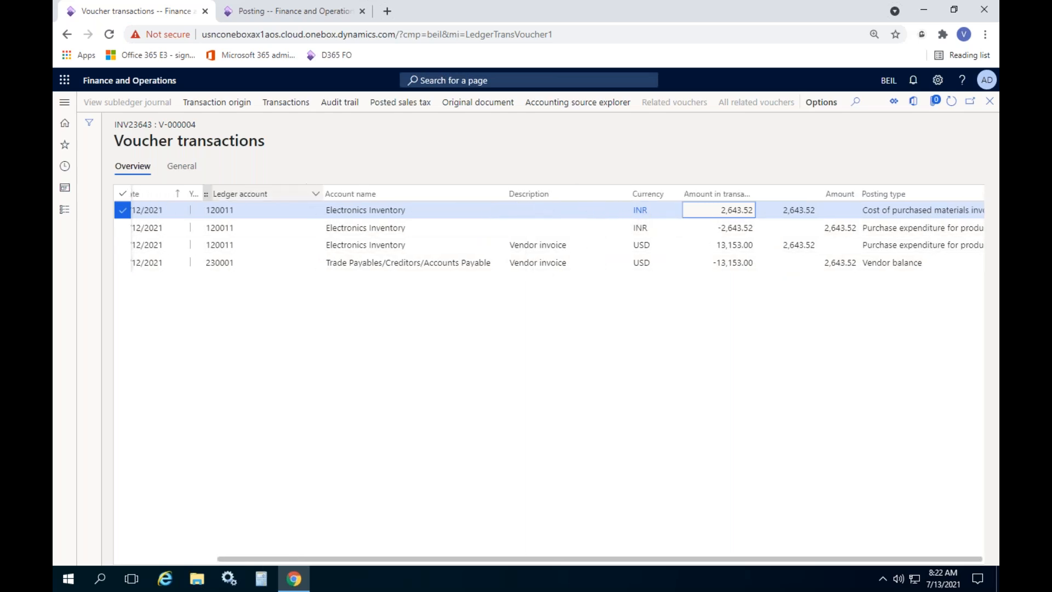
pyautogui.moveTo(317, 190); pyautogui.dragTo(269, 217)
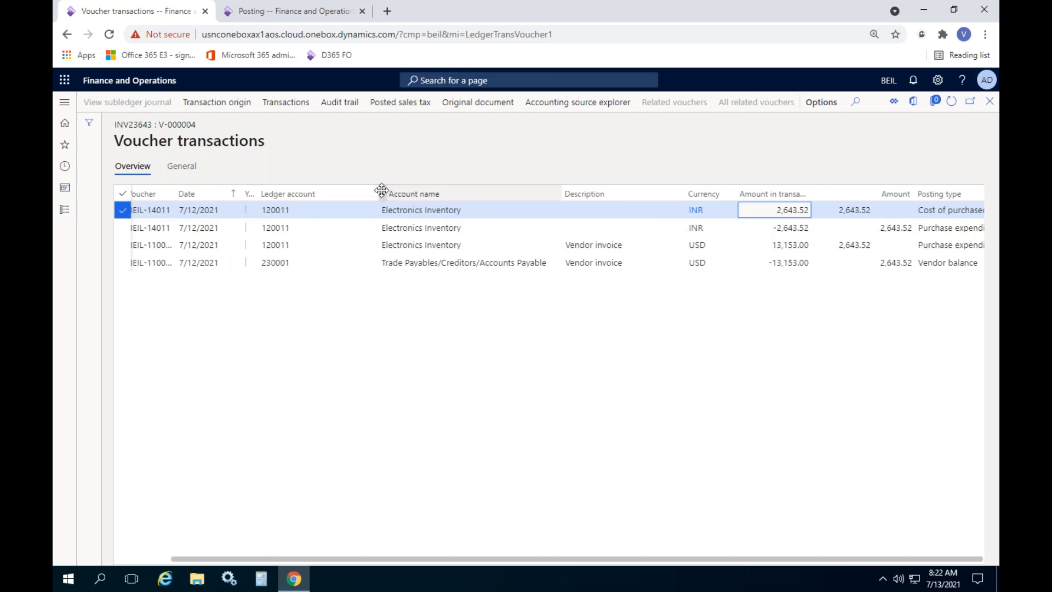
pyautogui.moveTo(379, 193); pyautogui.dragTo(338, 214)
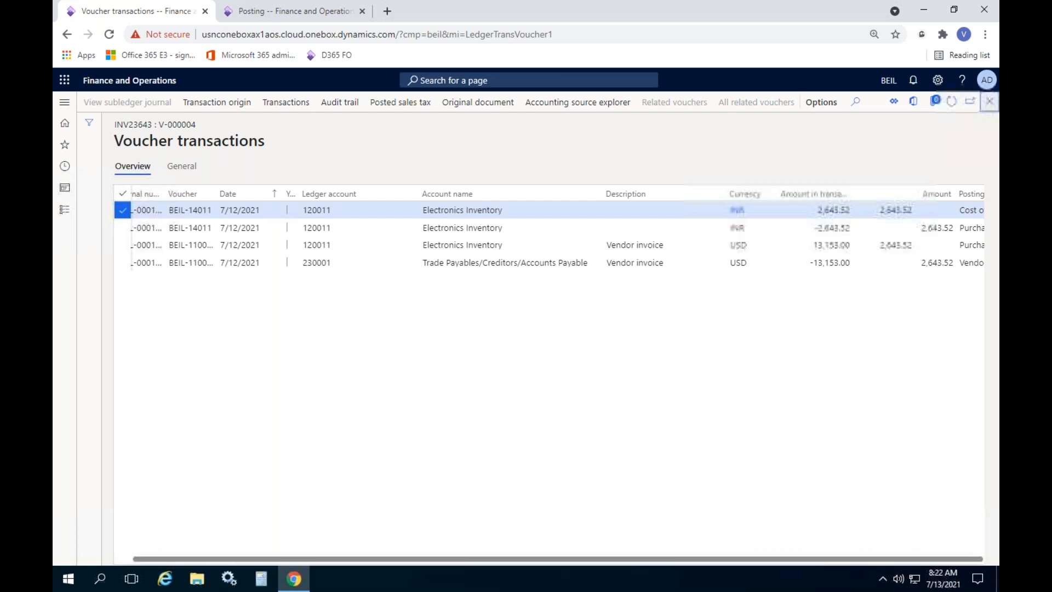
pyautogui.click(989, 100)
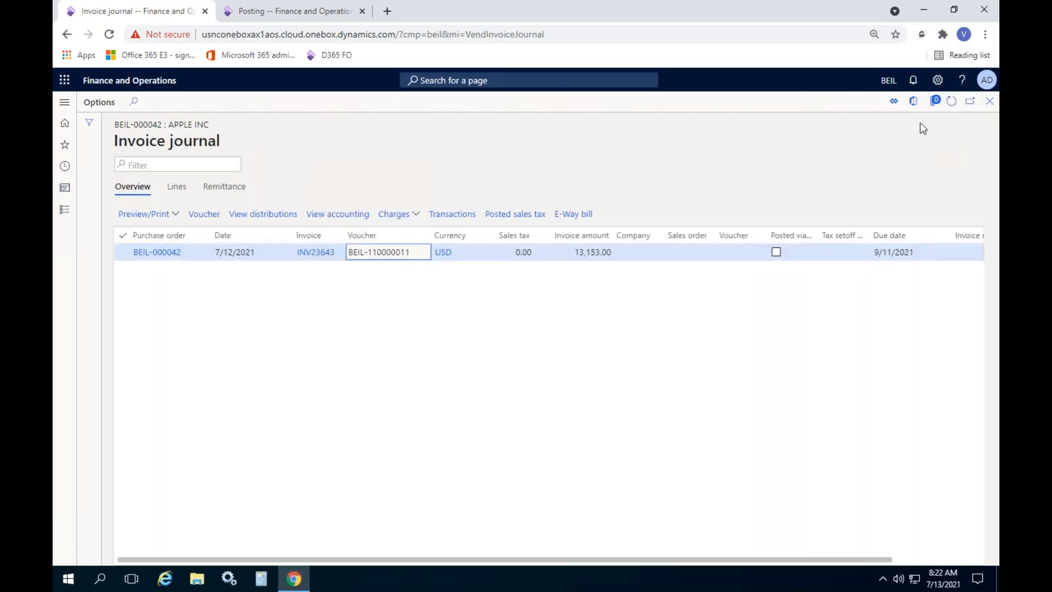
# Refresh the Invoice journal, reopen INV23643's vouchers to check the -13,153.00 Trade Payables line, then close them
pyautogui.click(951, 101)
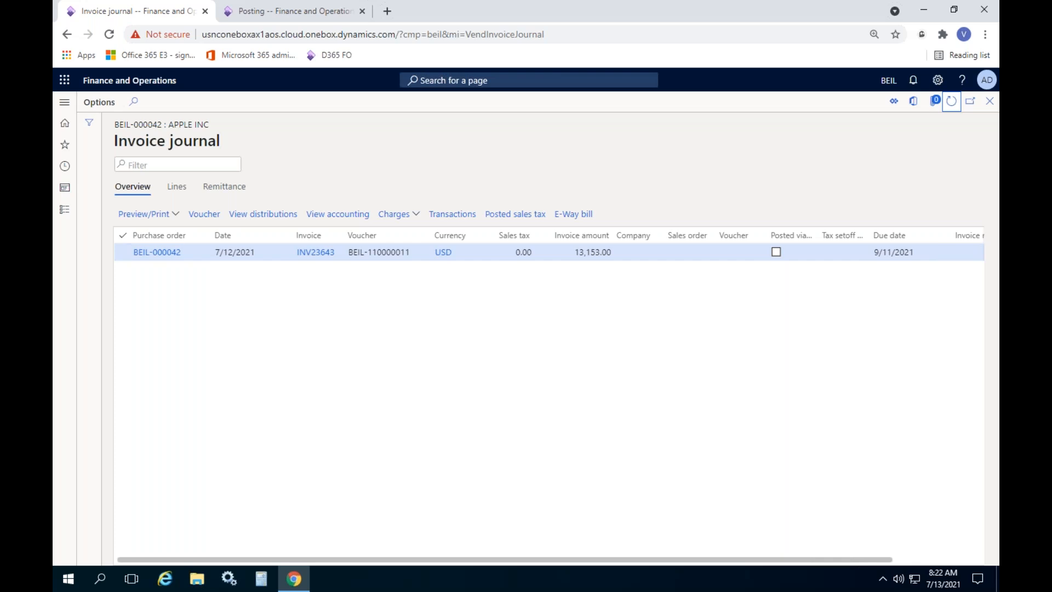
pyautogui.click(206, 214)
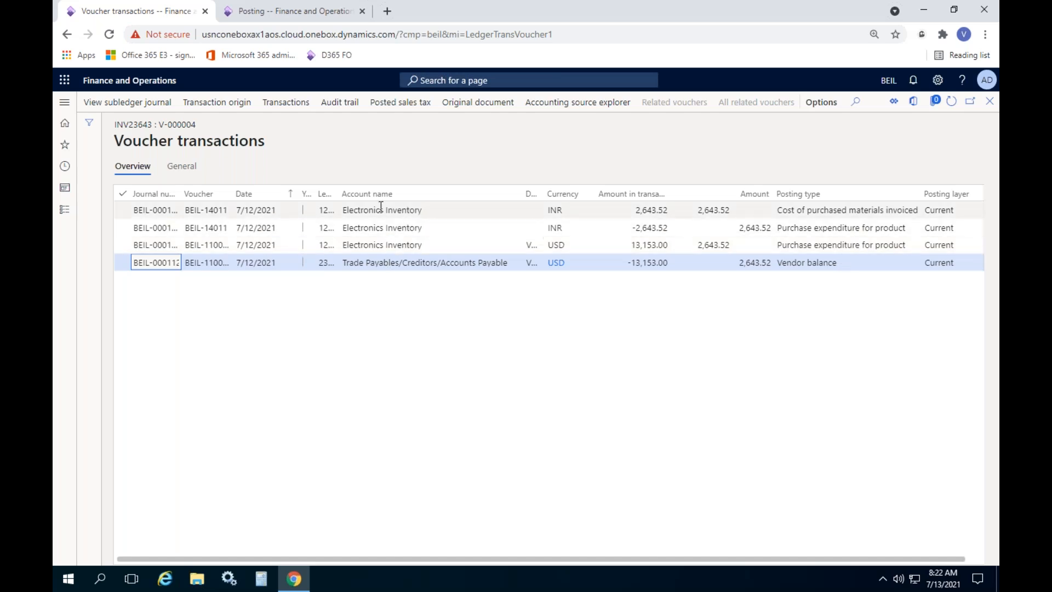
pyautogui.moveTo(340, 193); pyautogui.dragTo(376, 194)
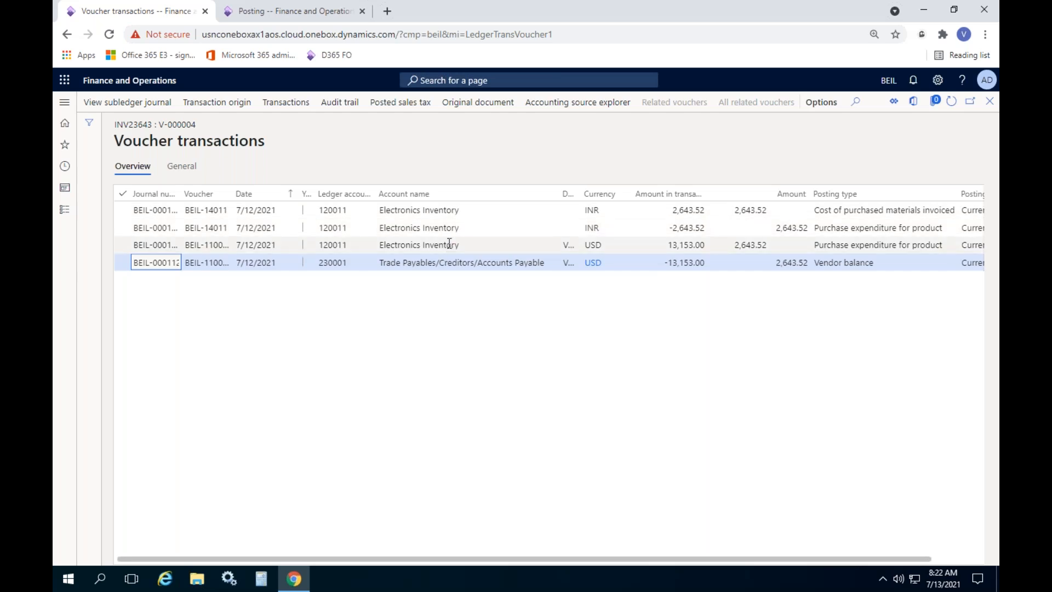
pyautogui.click(430, 264)
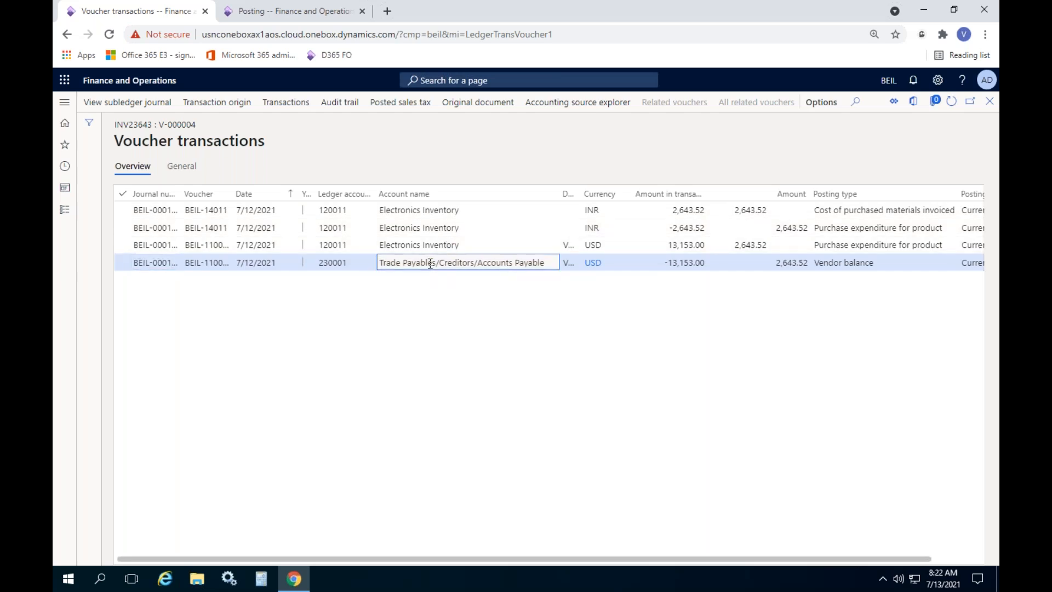
pyautogui.click(679, 268)
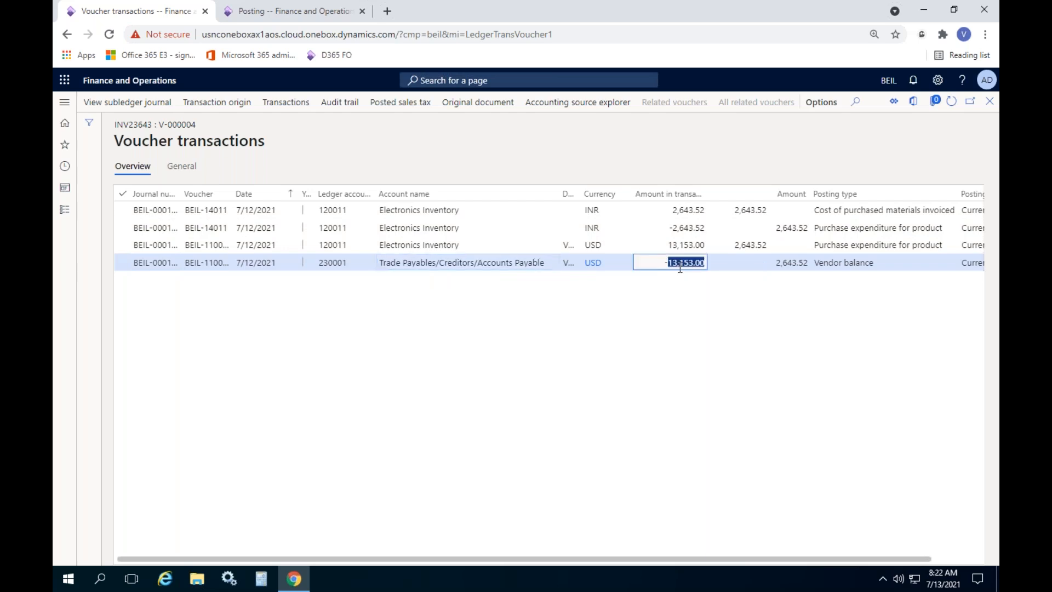
pyautogui.click(467, 211)
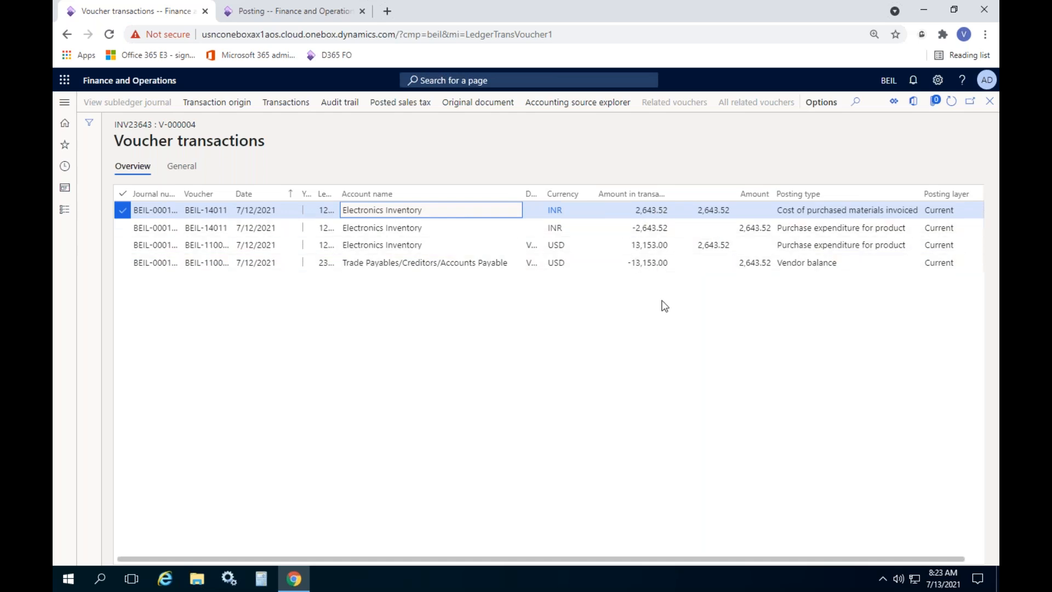
pyautogui.click(989, 104)
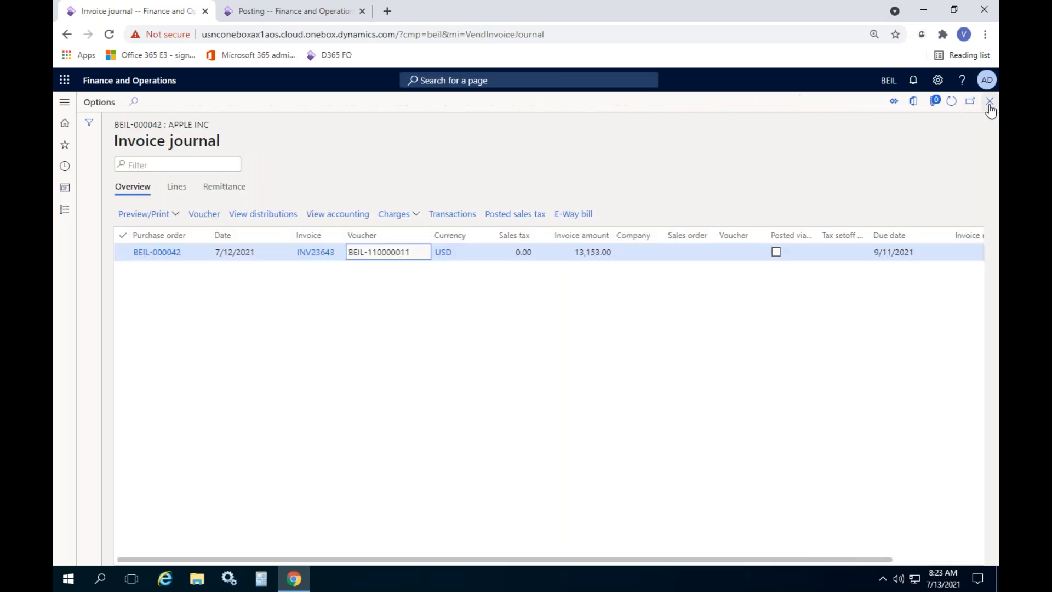
# Close the Invoice journal and open the Product receipt journal listing receipt DO346346 dated 7/12/2021
pyautogui.click(990, 105)
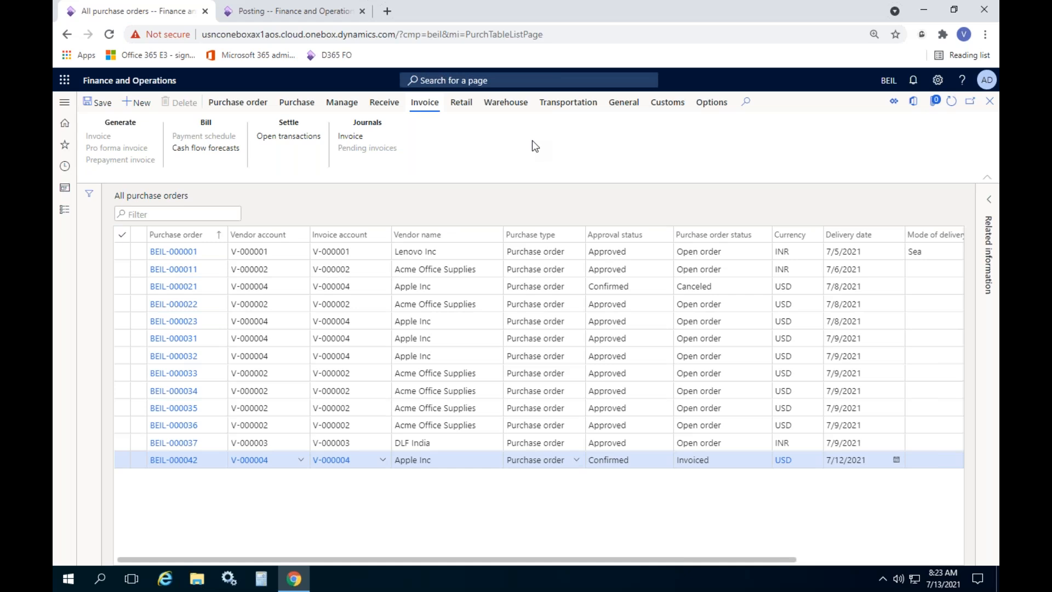
pyautogui.click(396, 104)
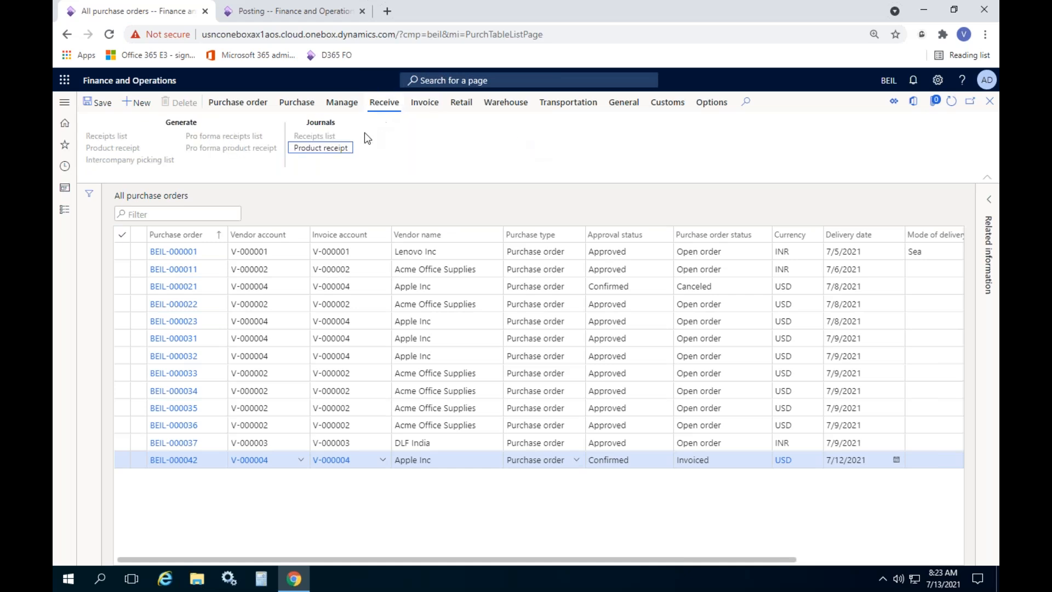
pyautogui.click(320, 147)
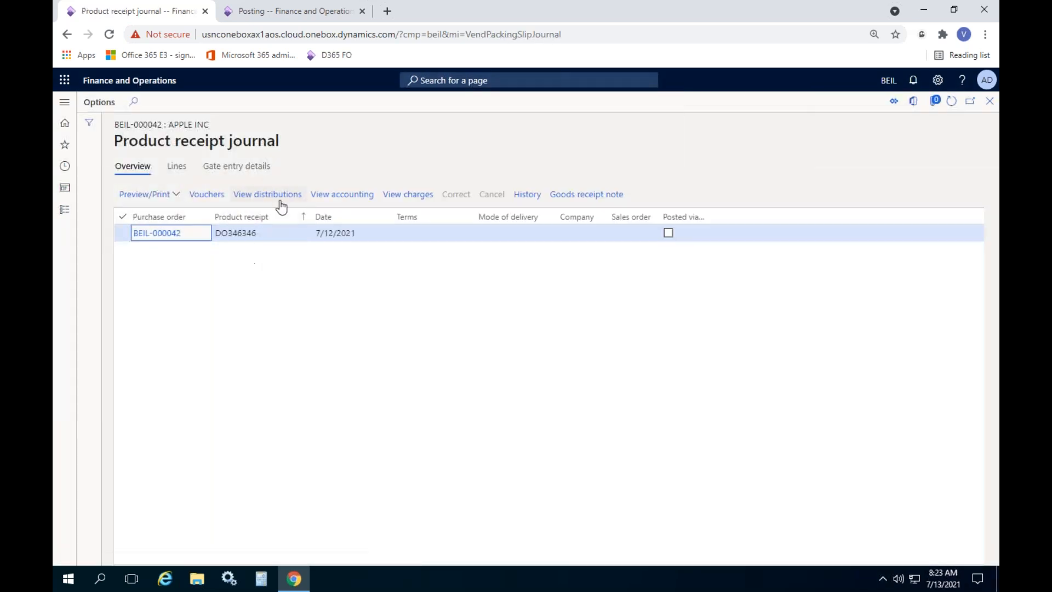
# Open DO346346's vouchers, find the list empty, and close back to All purchase orders
pyautogui.click(204, 196)
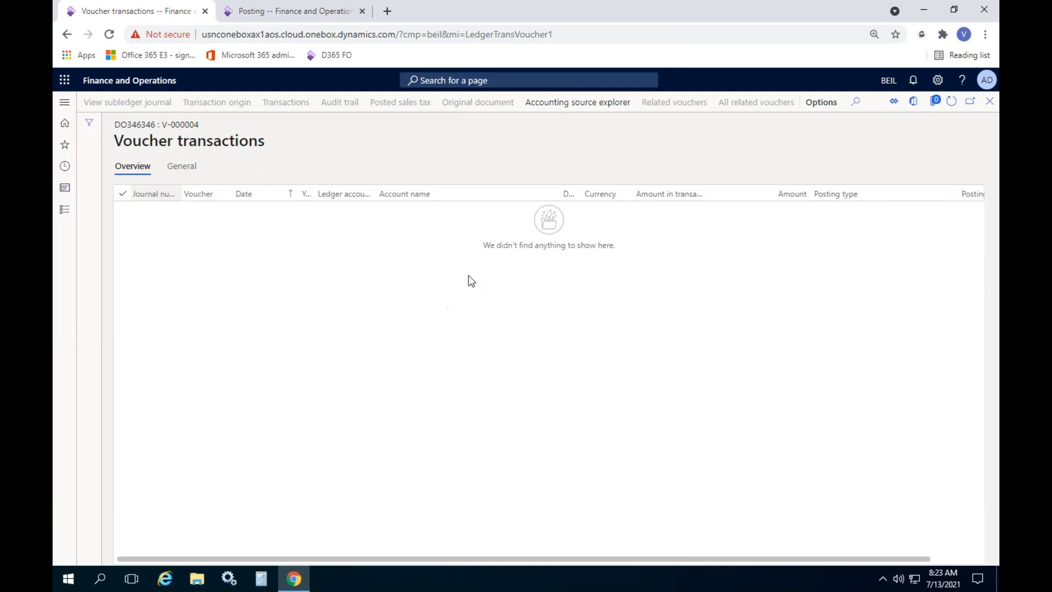
pyautogui.click(989, 107)
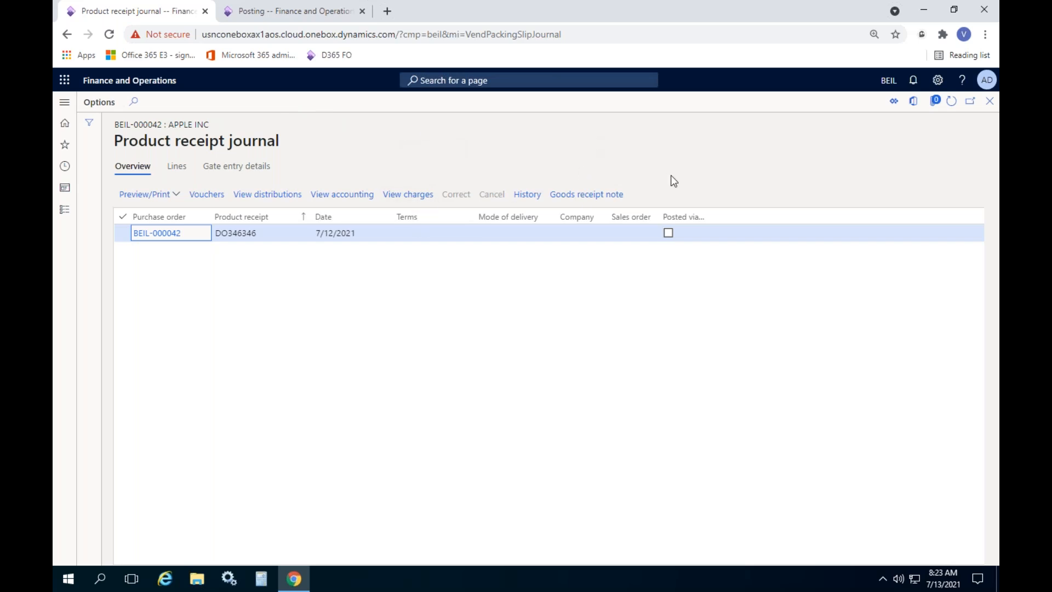
pyautogui.click(989, 101)
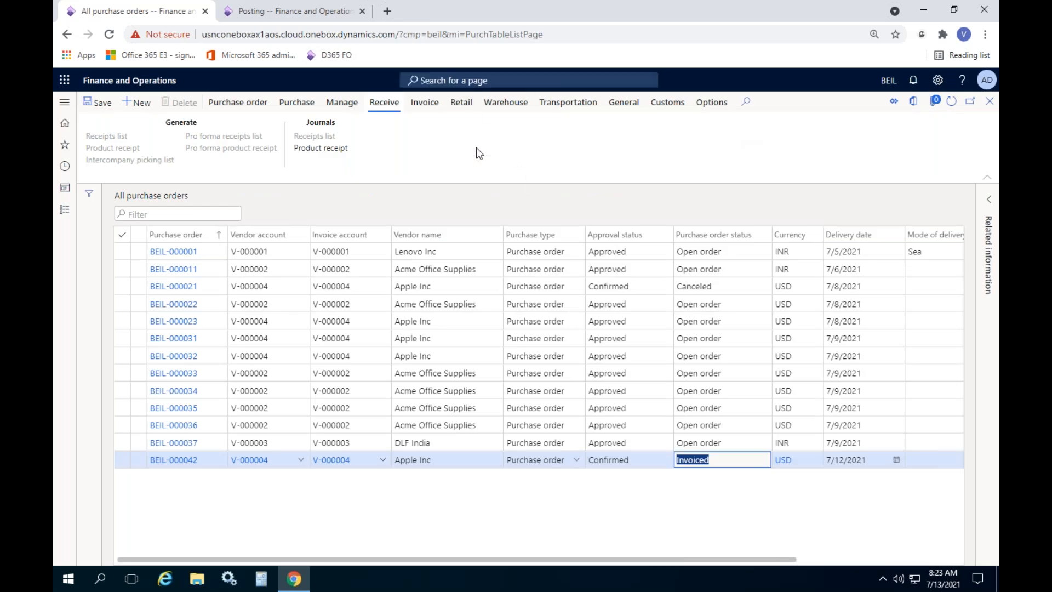
# Open the Procurement and sourcing parameters from the Procurement and sourcing setup pages
pyautogui.click(64, 210)
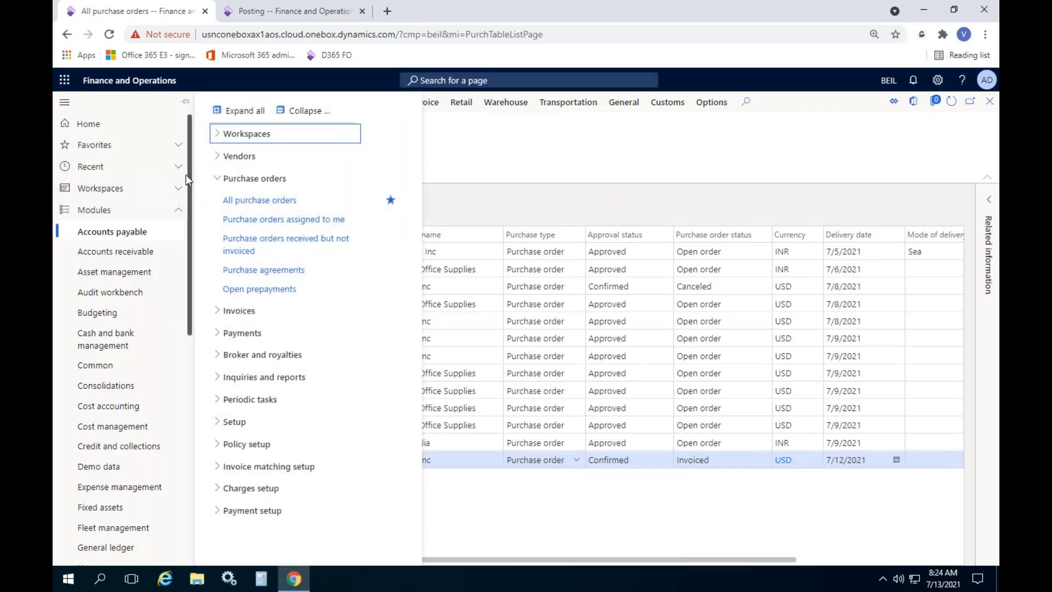
pyautogui.scroll(-1, 187, 181)
pyautogui.moveTo(188, 192); pyautogui.dragTo(178, 354)
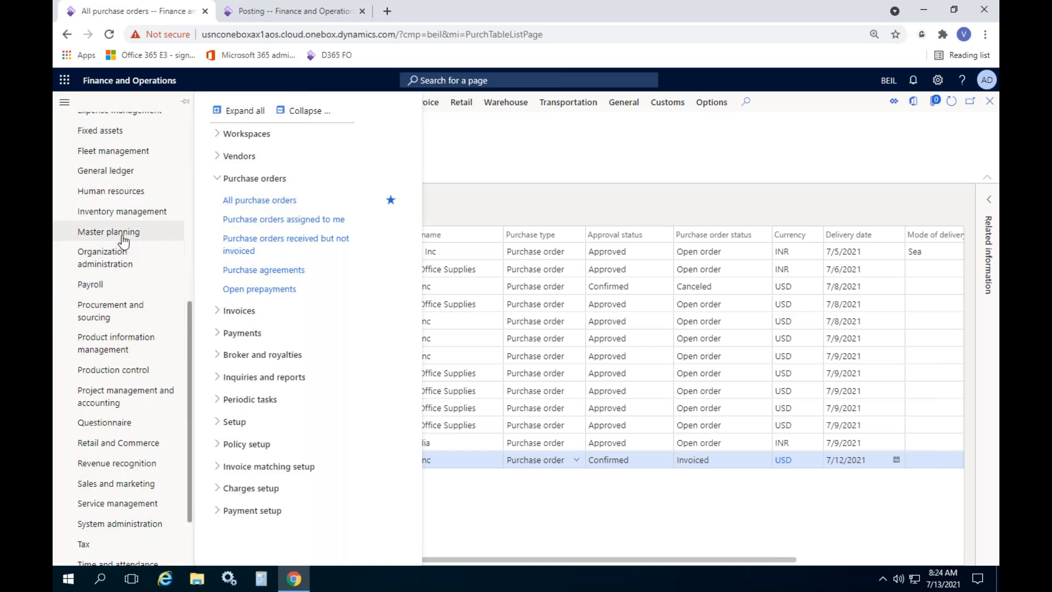
pyautogui.click(131, 316)
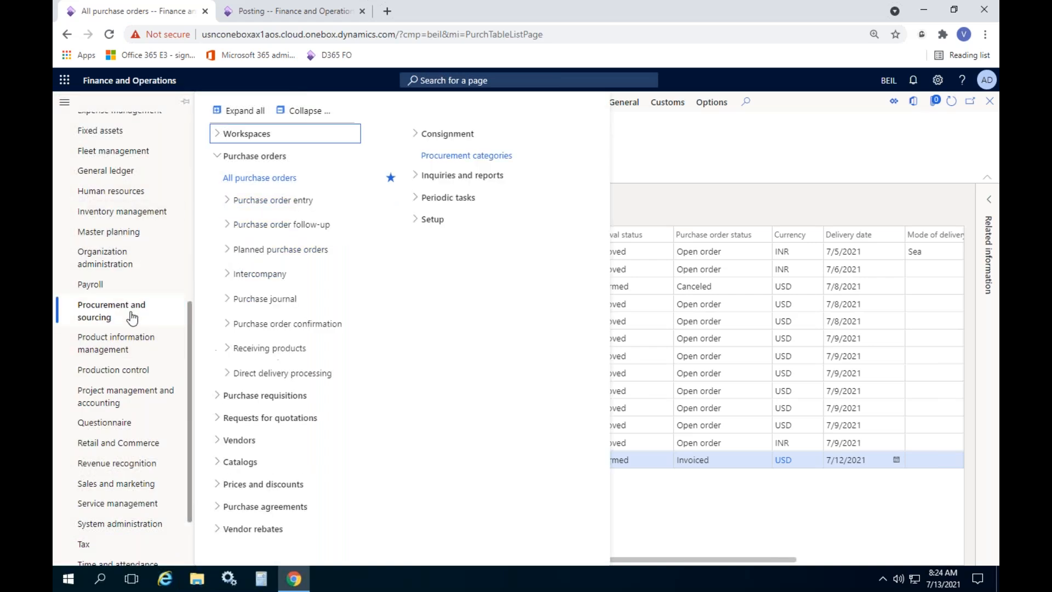
pyautogui.click(433, 220)
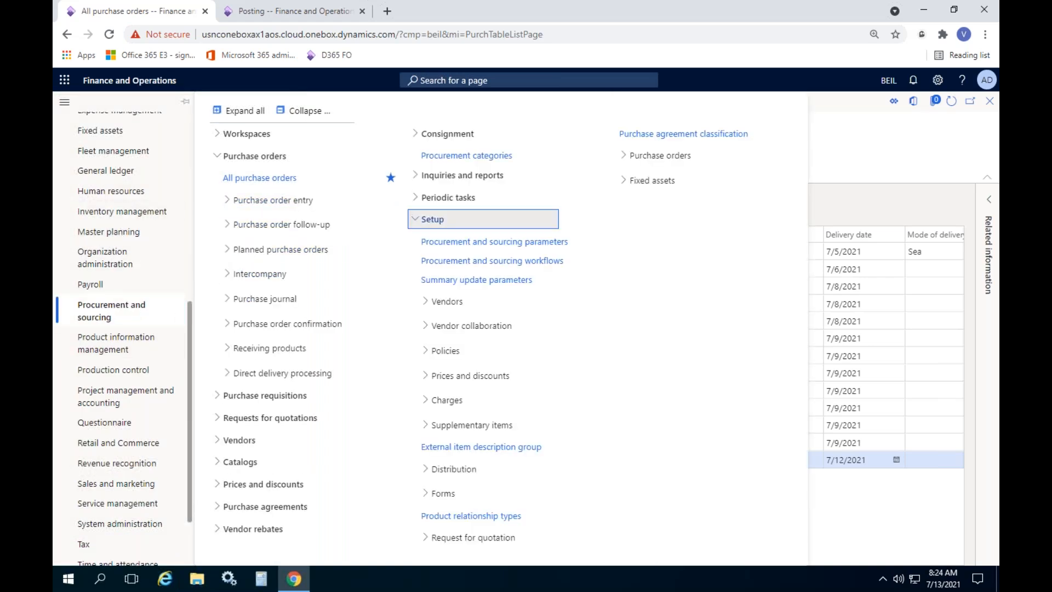
pyautogui.click(515, 244)
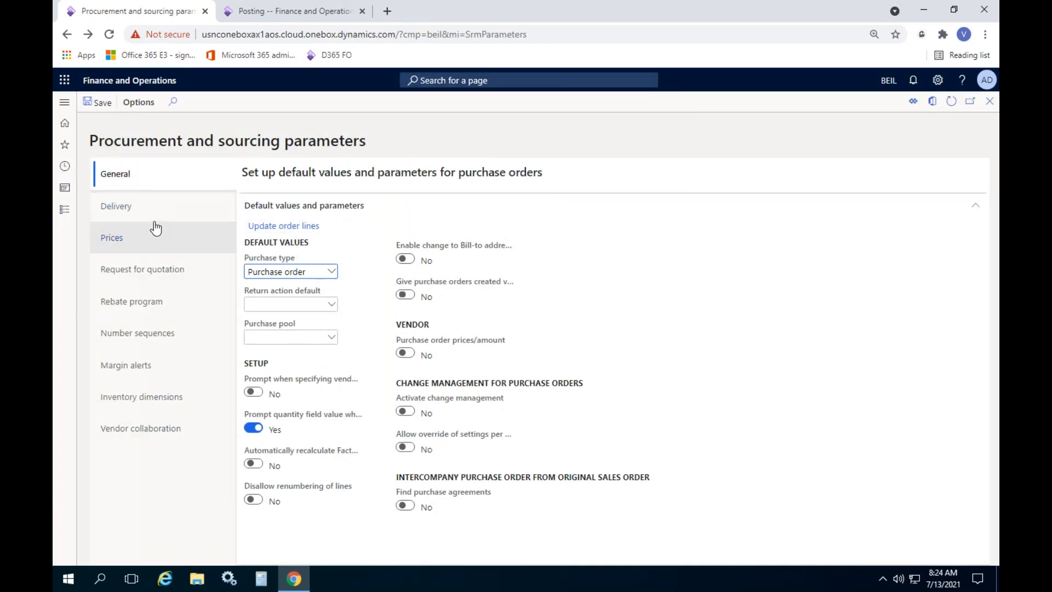
# Review the Delivery and Prices parameter settings, then return to the general purchase order defaults
pyautogui.click(154, 219)
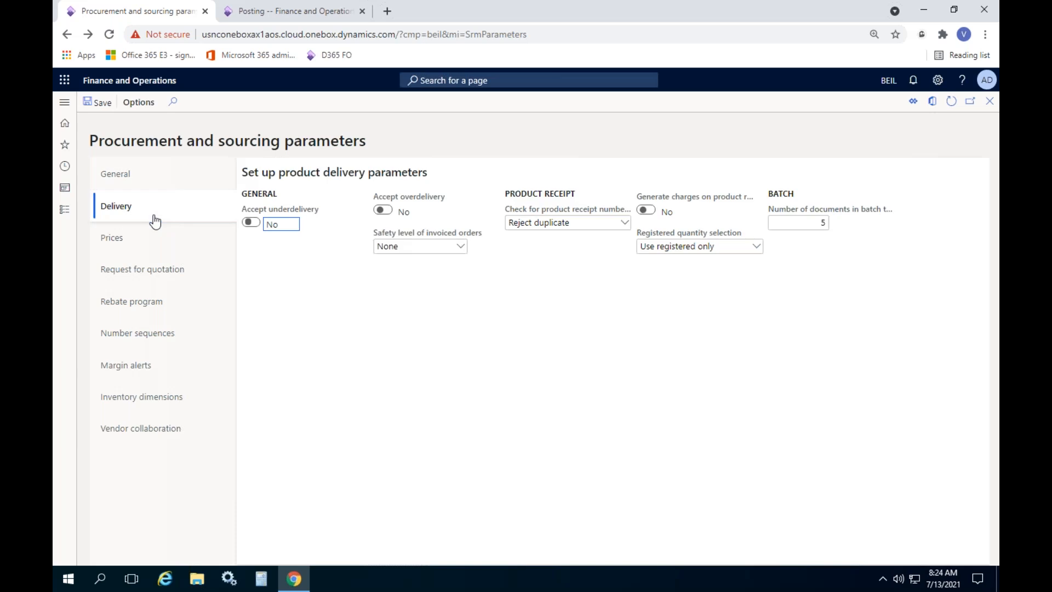
pyautogui.click(146, 254)
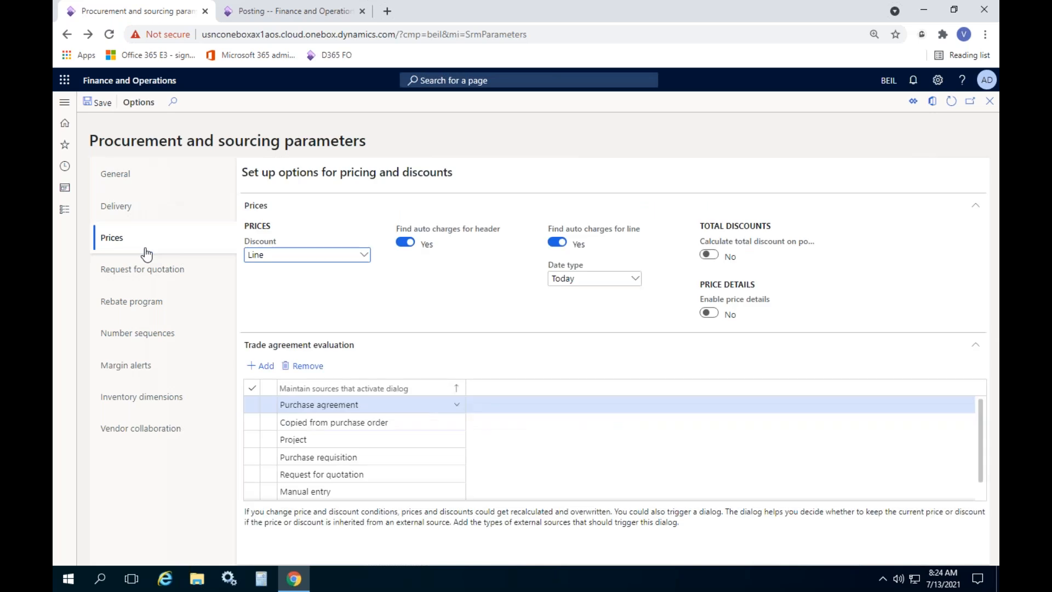
pyautogui.click(154, 216)
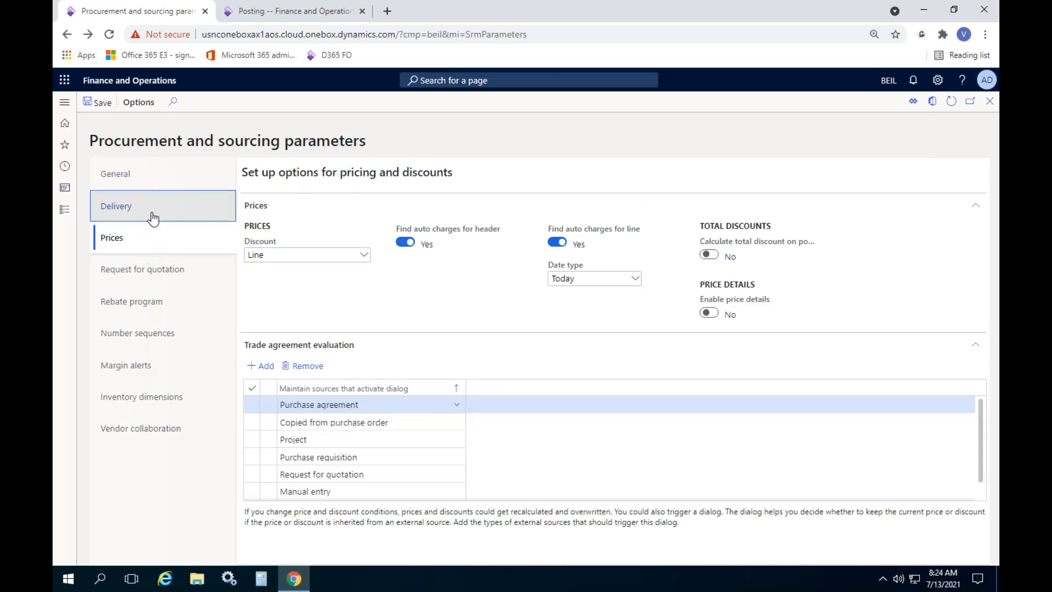
pyautogui.click(156, 186)
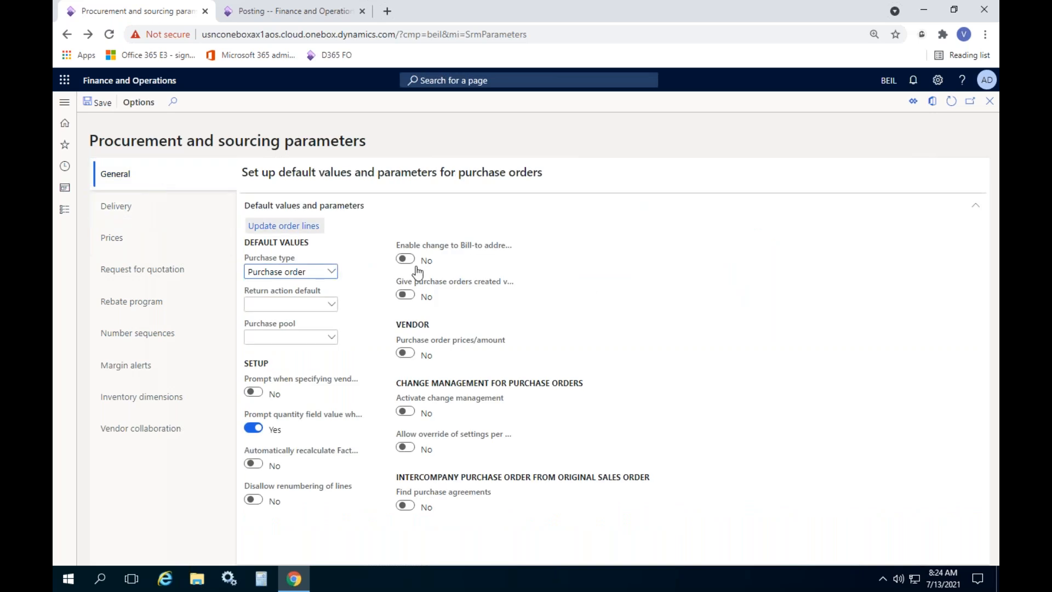
# Set Post product receipt in ledger to Yes in the Accounts payable parameters
pyautogui.click(66, 219)
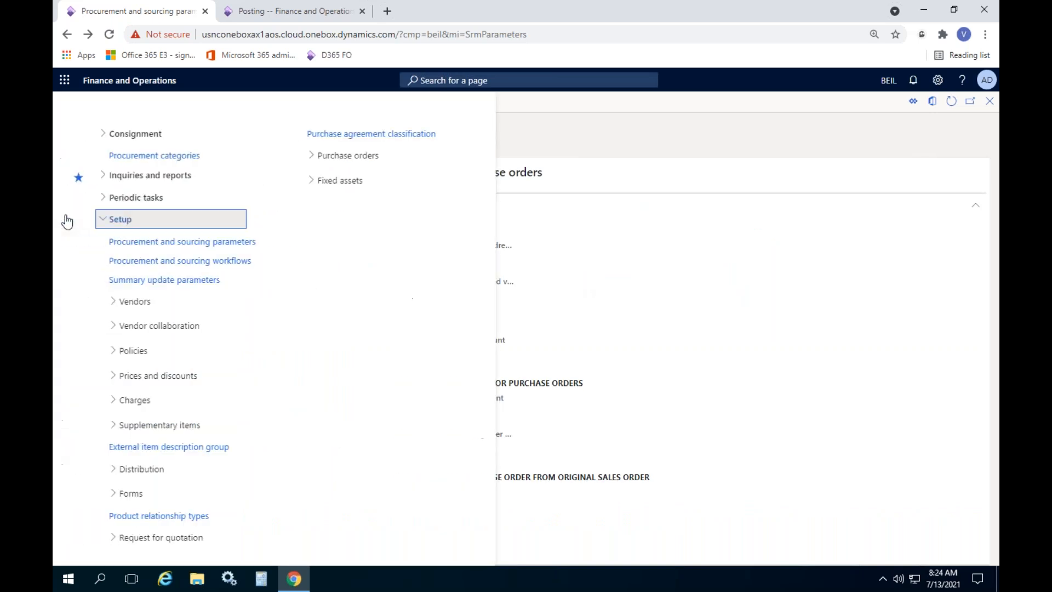
pyautogui.click(144, 236)
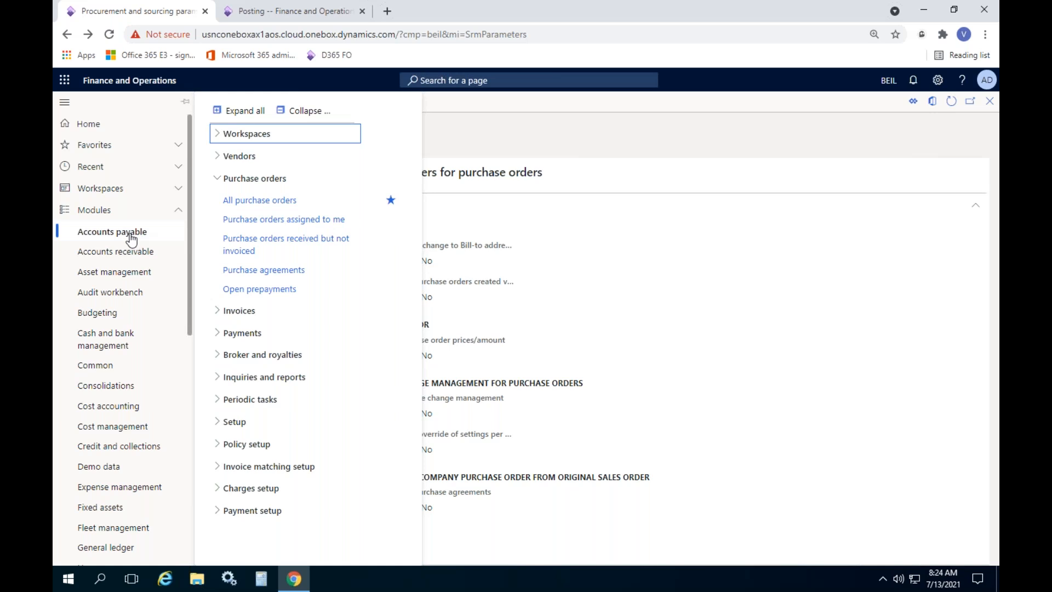
pyautogui.click(267, 422)
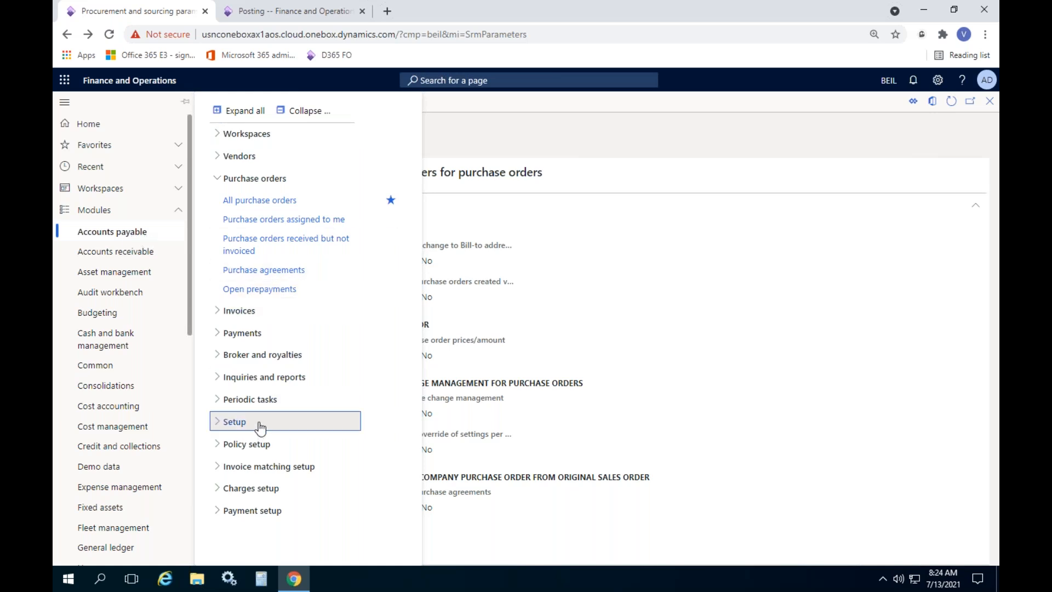
pyautogui.click(268, 443)
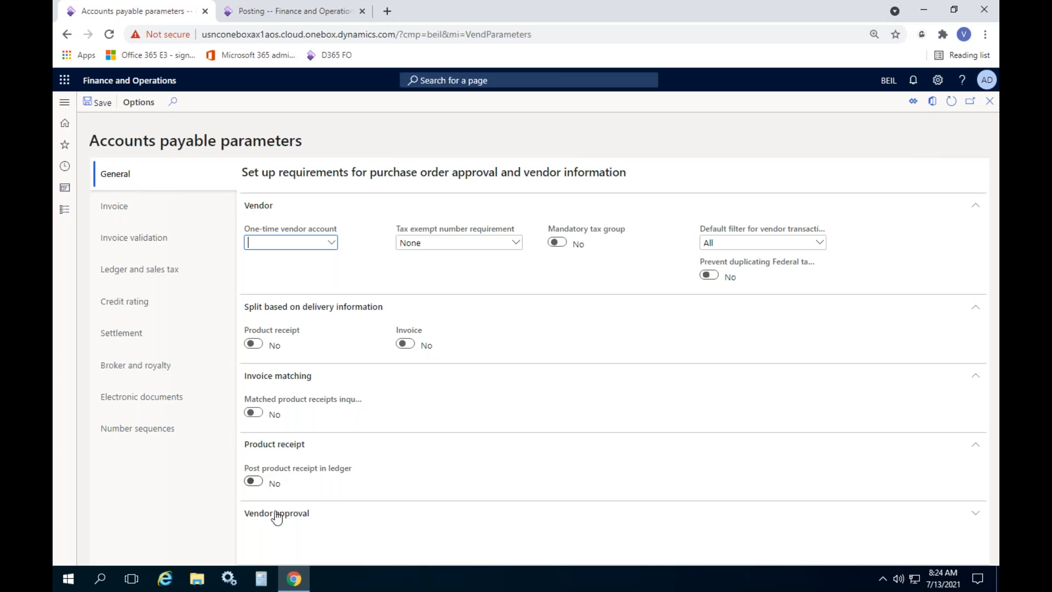
pyautogui.click(257, 483)
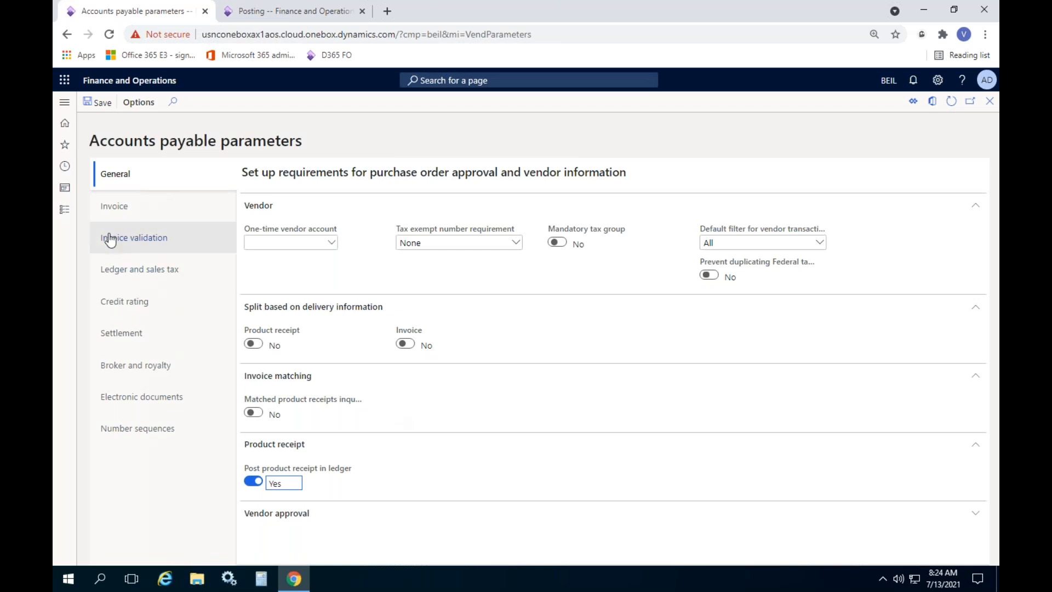
pyautogui.click(64, 209)
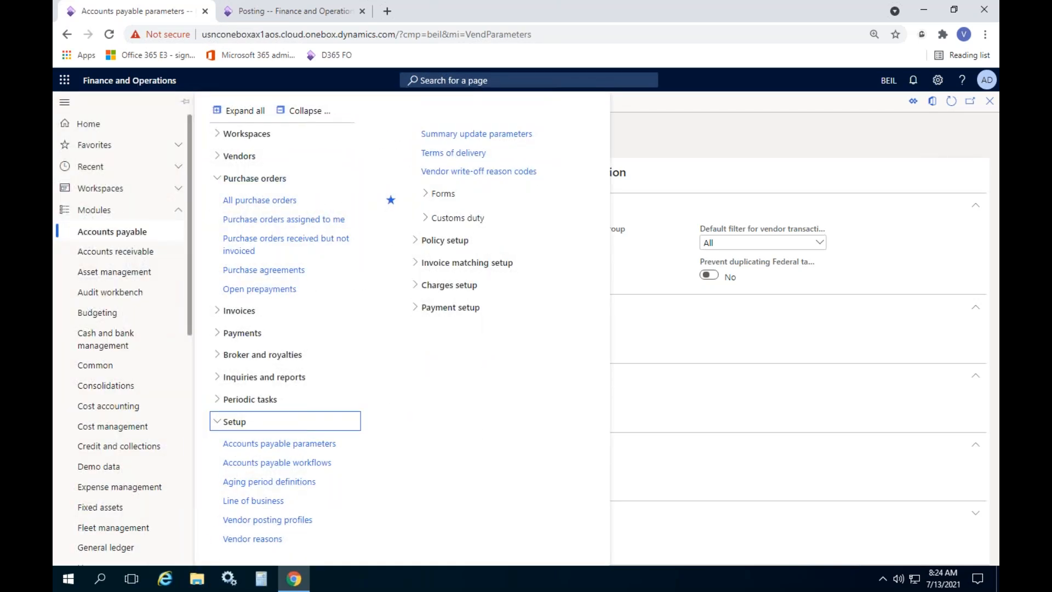
# Create a new purchase order for vendor Apple Inc (V-000004) with warehouse GCB
pyautogui.click(260, 201)
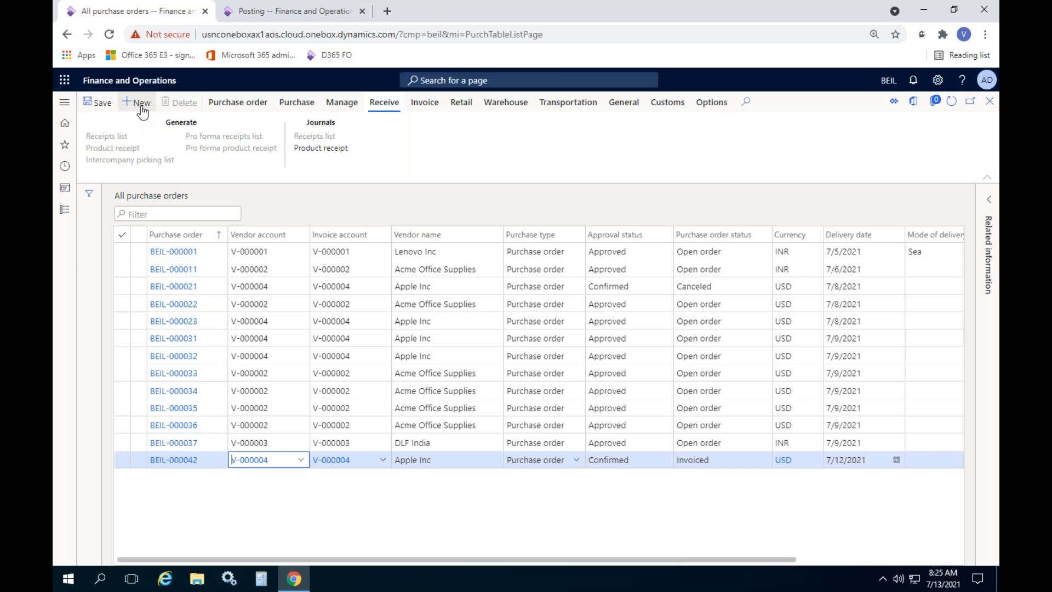
pyautogui.click(141, 104)
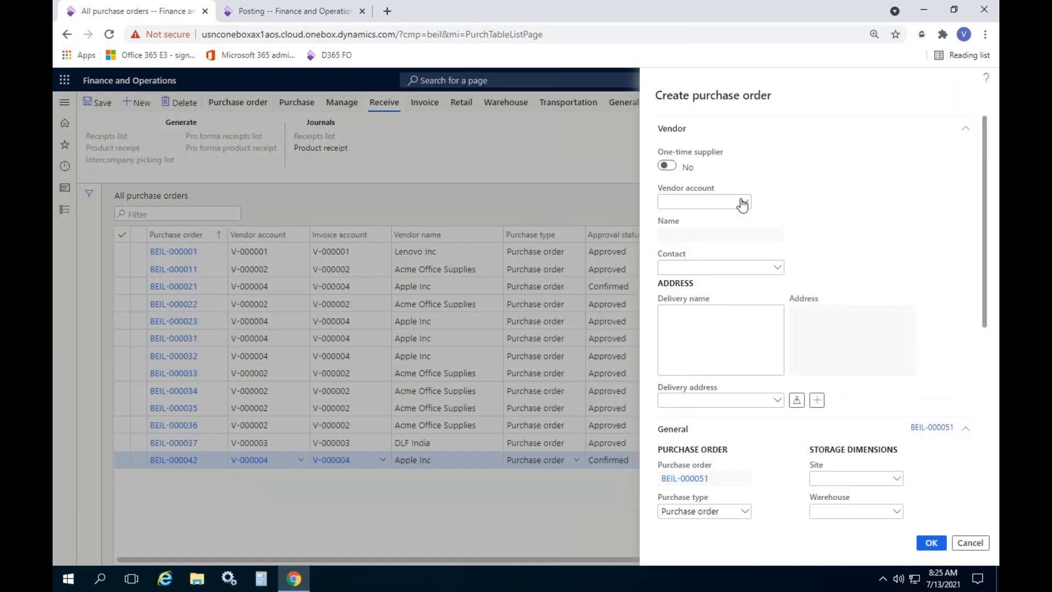
pyautogui.click(743, 203)
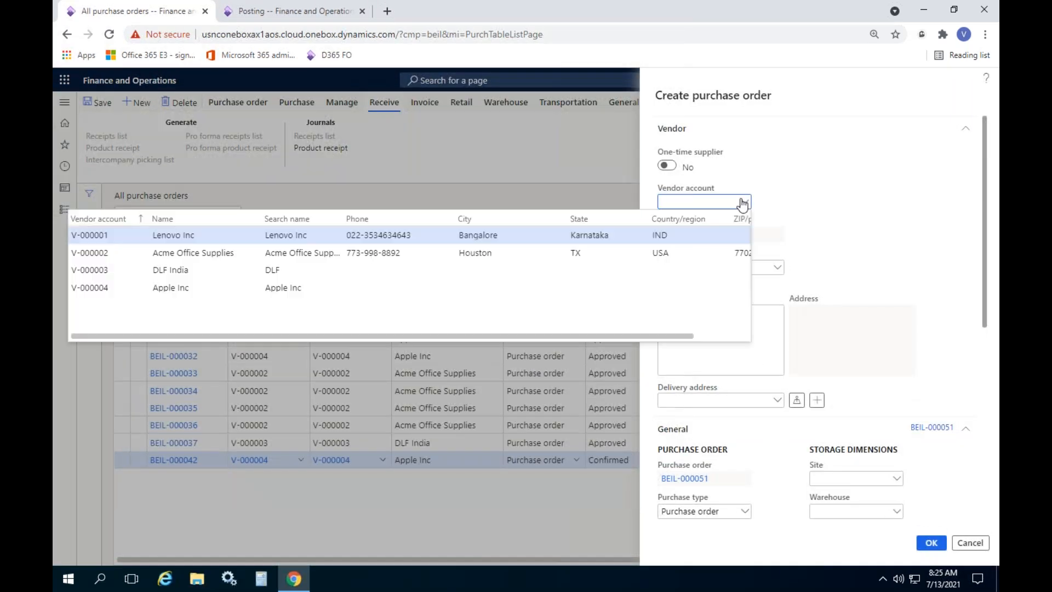
pyautogui.click(285, 286)
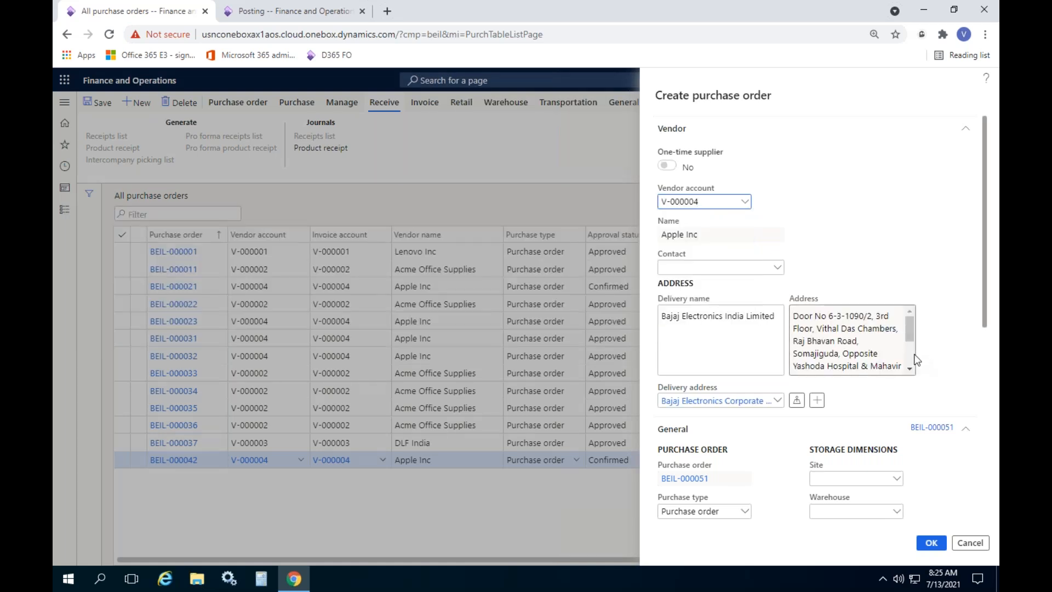
pyautogui.moveTo(986, 279); pyautogui.dragTo(981, 383)
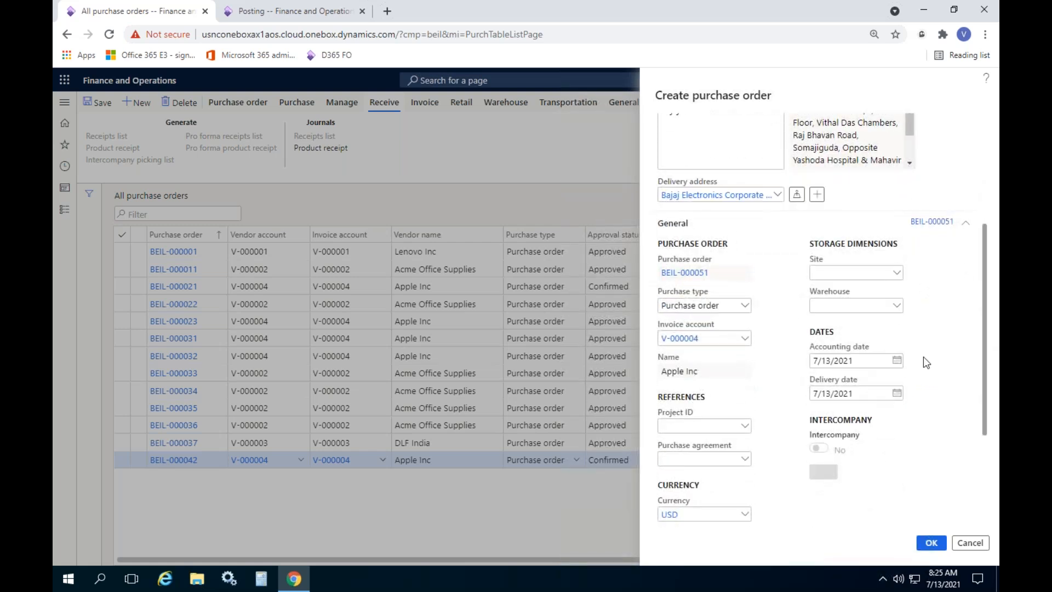
pyautogui.click(857, 305)
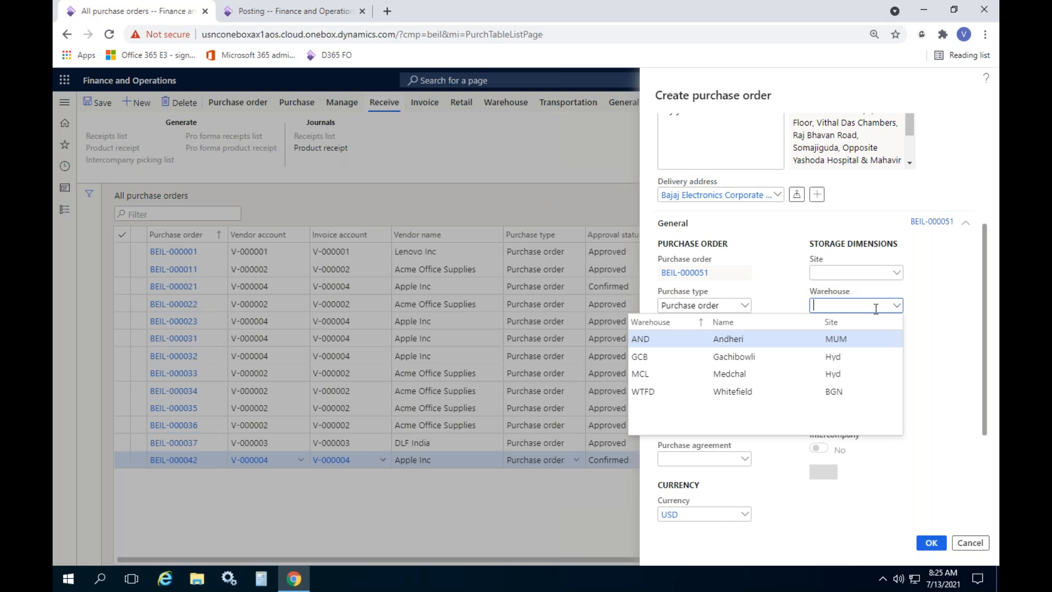
pyautogui.click(688, 357)
pyautogui.scroll(-3, 911, 400)
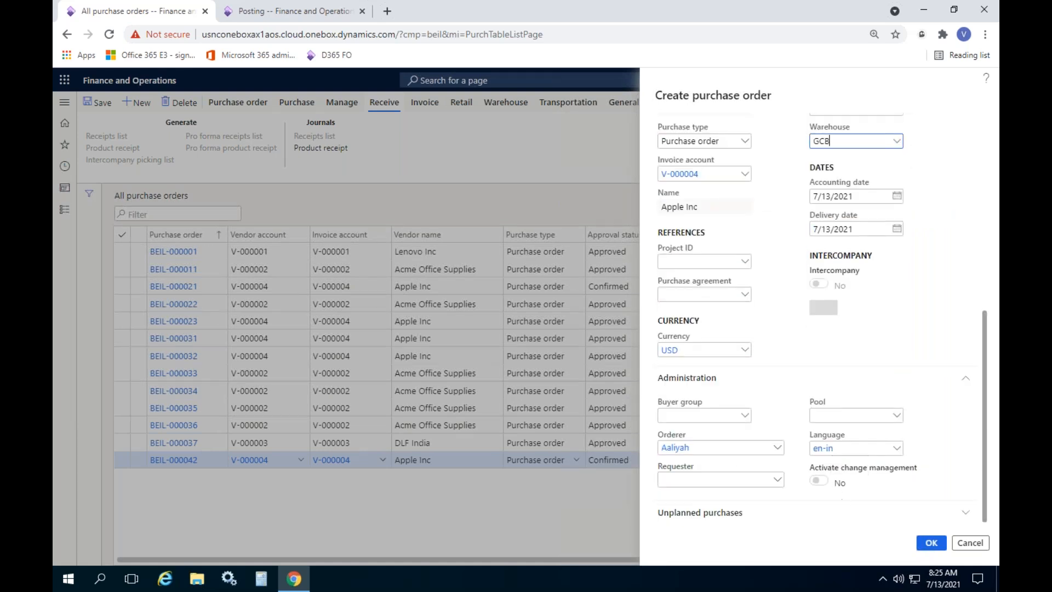
pyautogui.click(929, 545)
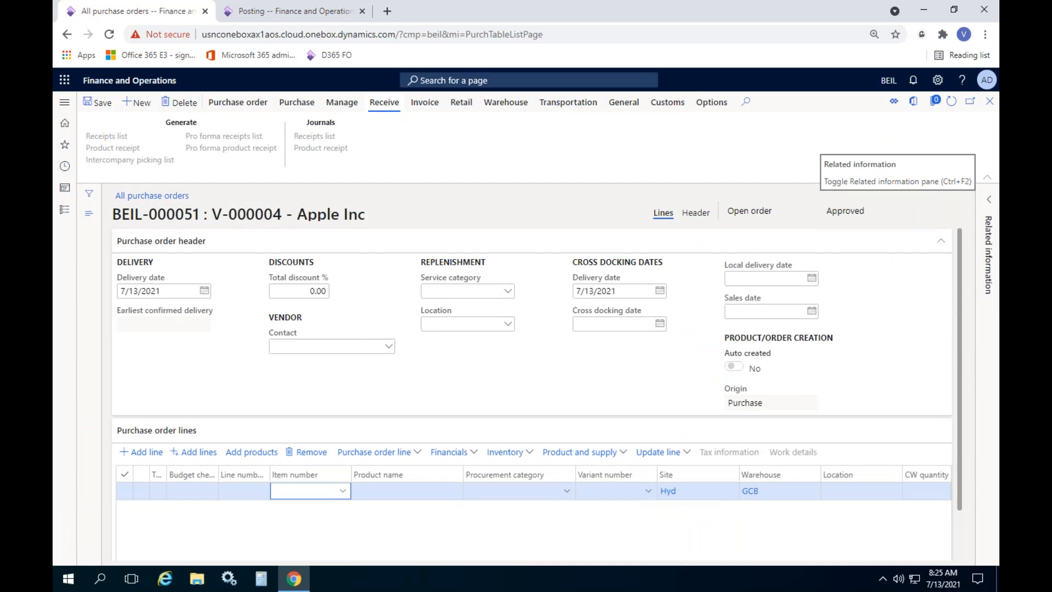
# Add an order line for item P-000015 (Apple I phone 12 Pro) at location A1-L1
pyautogui.click(381, 248)
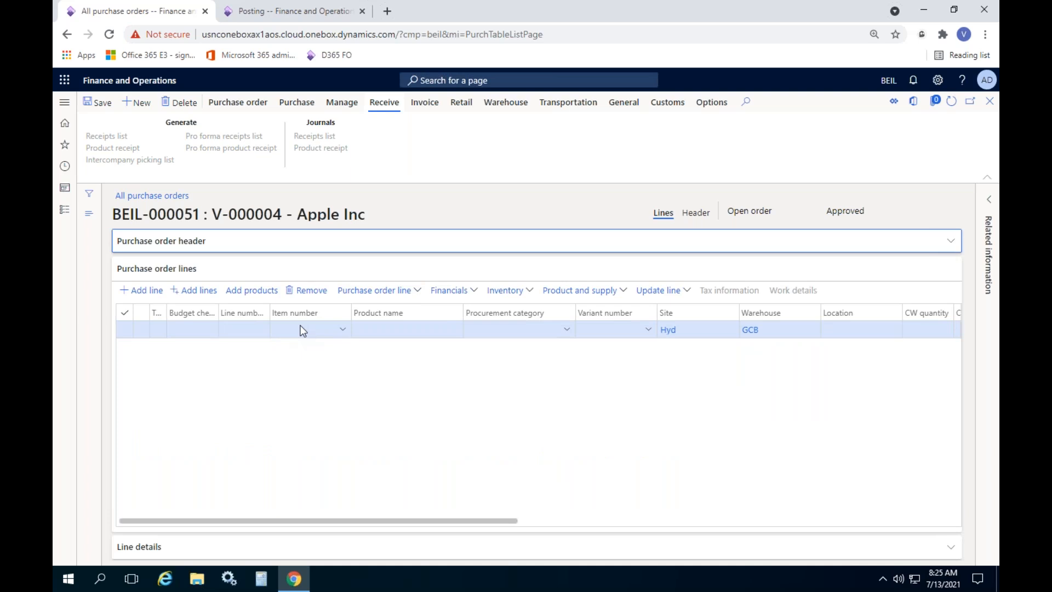
pyautogui.click(301, 330)
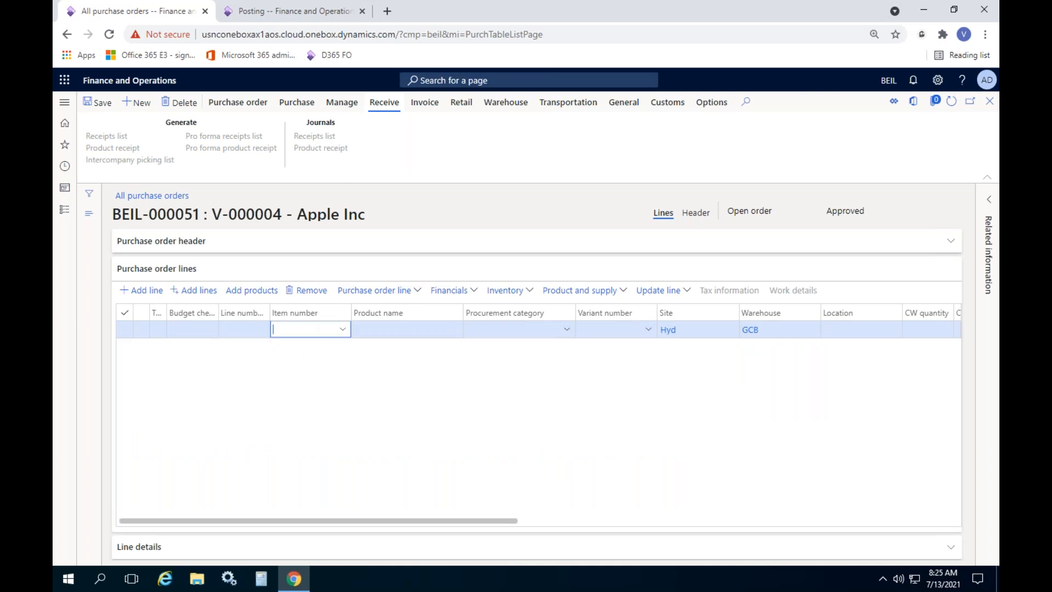
pyautogui.hotkey('alt', 'Down')
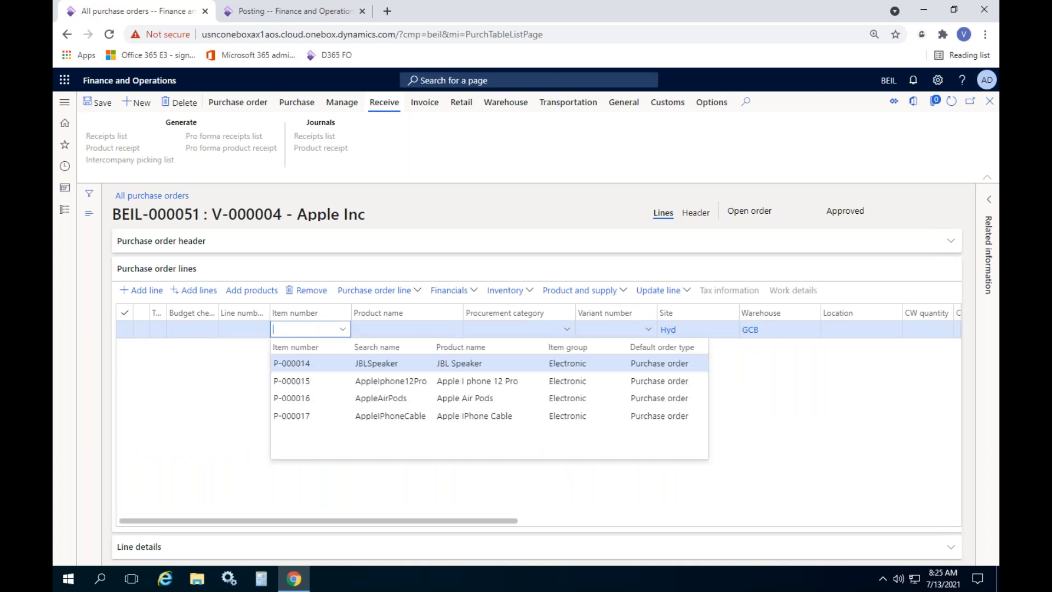
pyautogui.click(351, 379)
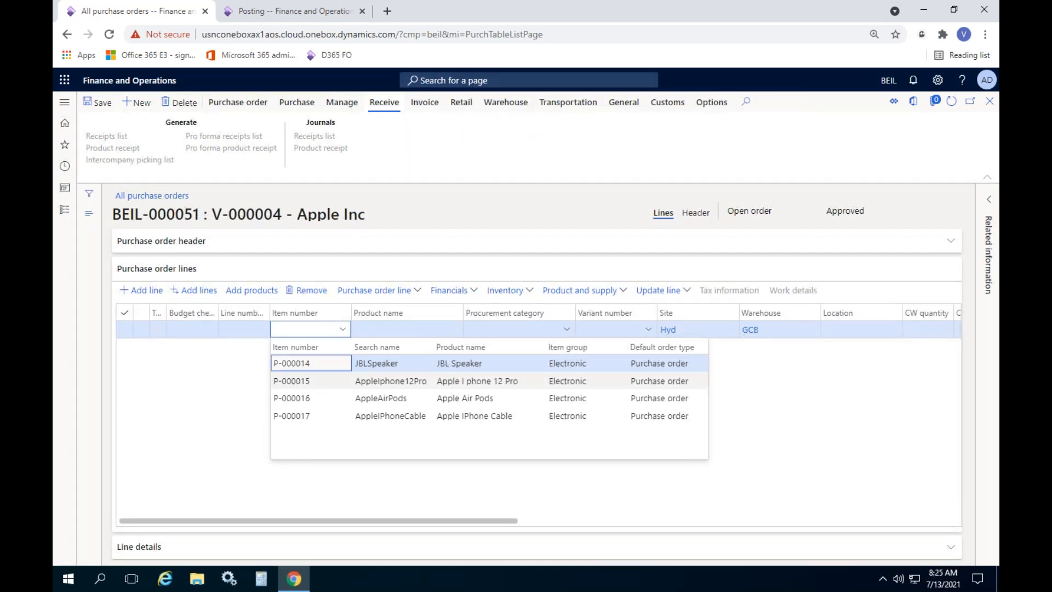
pyautogui.click(366, 382)
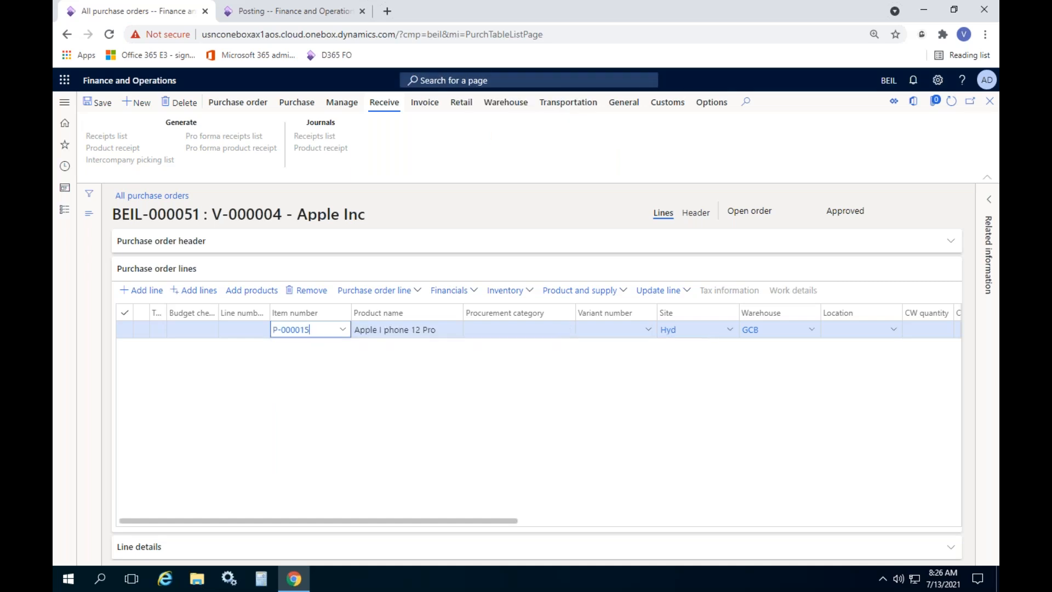
pyautogui.click(893, 334)
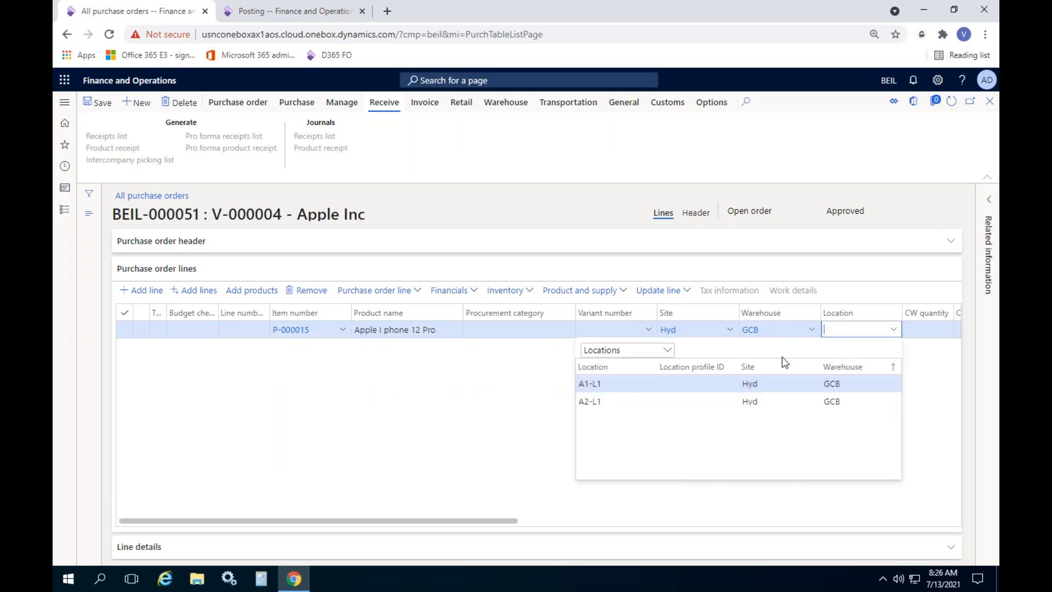
pyautogui.click(688, 381)
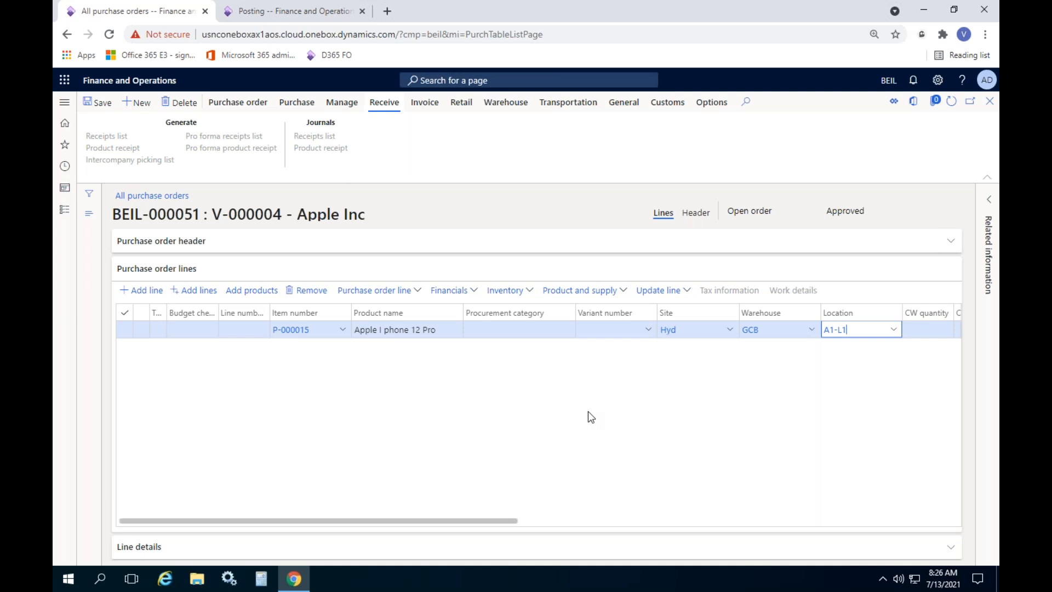
# Enter quantity 10 and unit price 1000 on the line, giving a 10,000.00 net amount
pyautogui.moveTo(499, 521); pyautogui.dragTo(703, 520)
pyautogui.click(607, 328)
pyautogui.write('10')
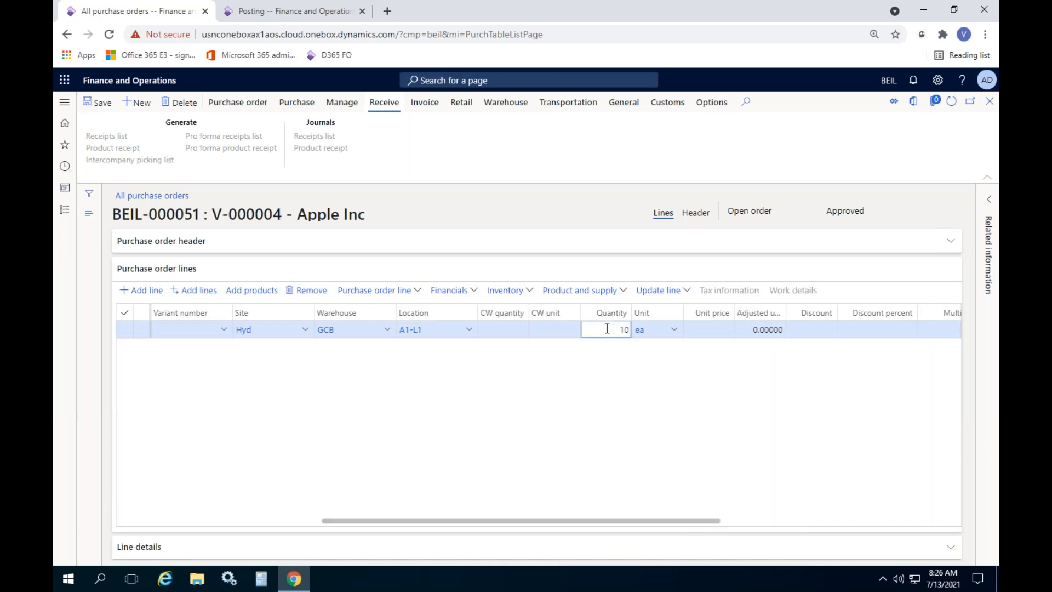
pyautogui.press('Tab')
pyautogui.press('Tab')
pyautogui.write('100')
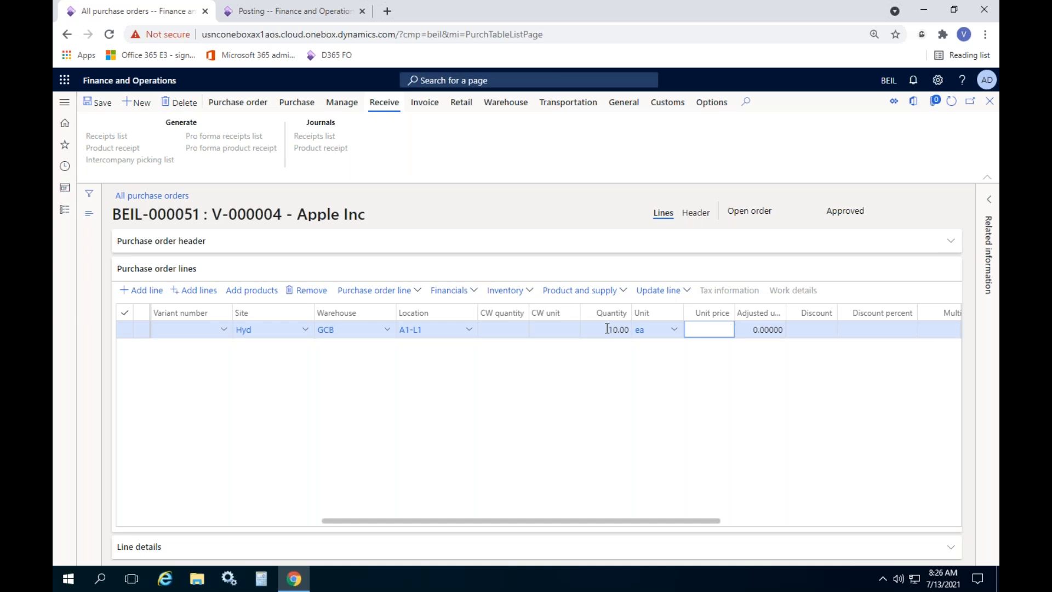
pyautogui.write('0')
pyautogui.press('Tab')
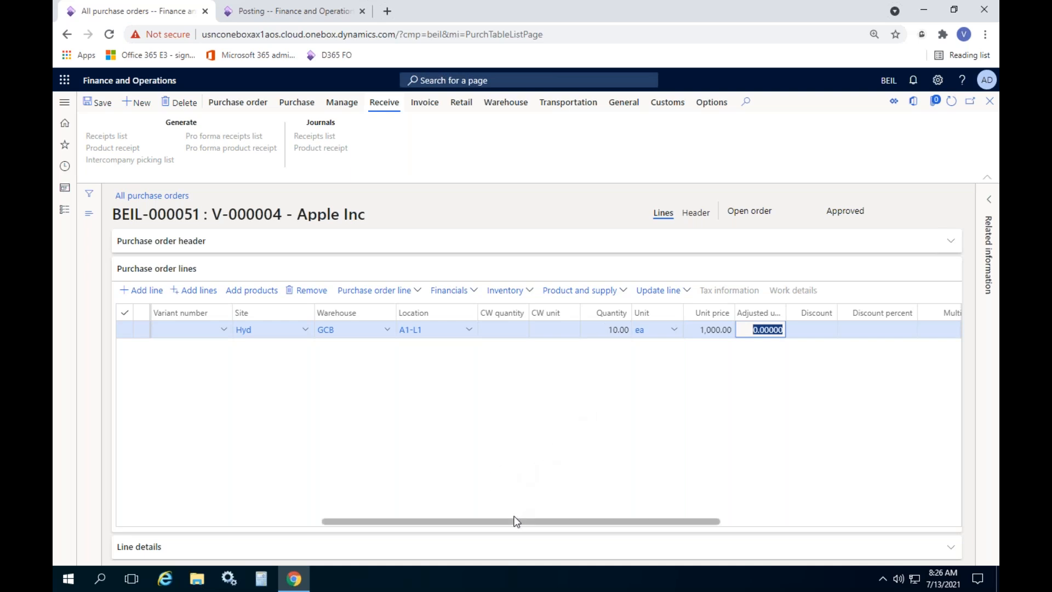
pyautogui.moveTo(515, 520); pyautogui.dragTo(519, 495)
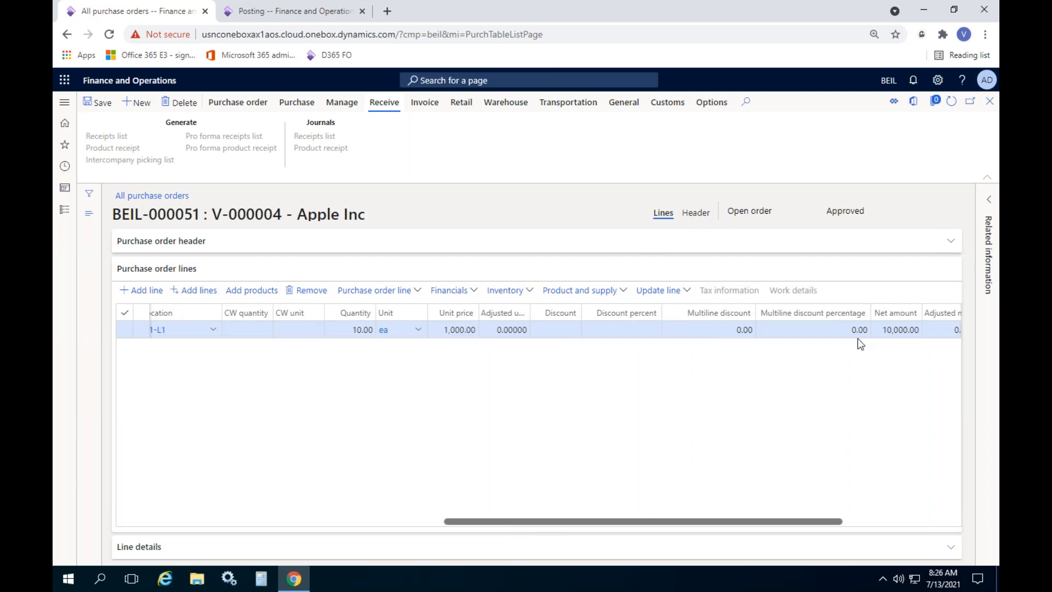
pyautogui.click(883, 330)
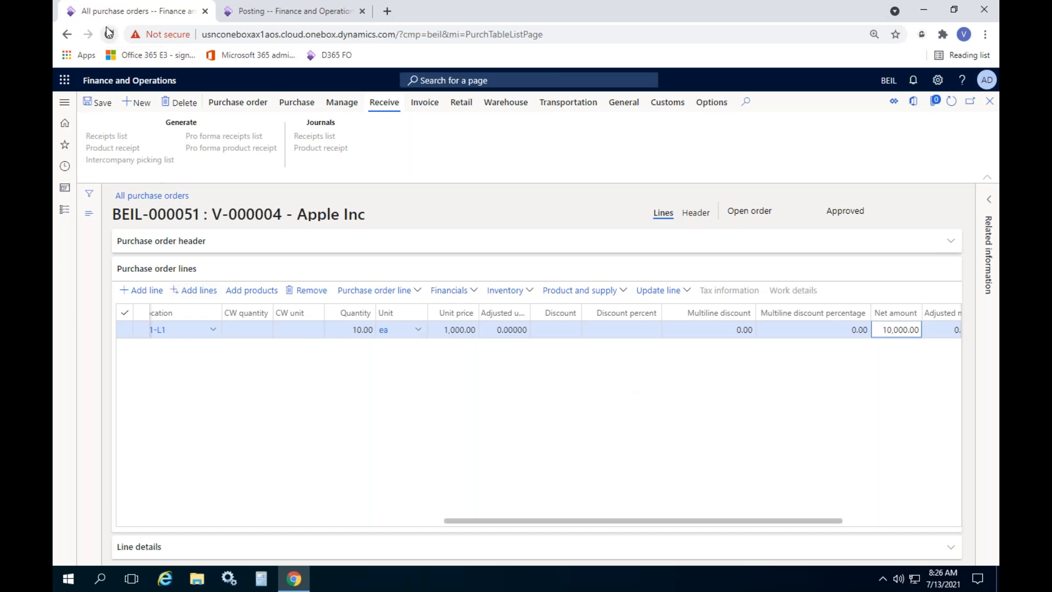
# Save the order line and attempt to confirm approved purchase order BEIL-000051
pyautogui.click(99, 102)
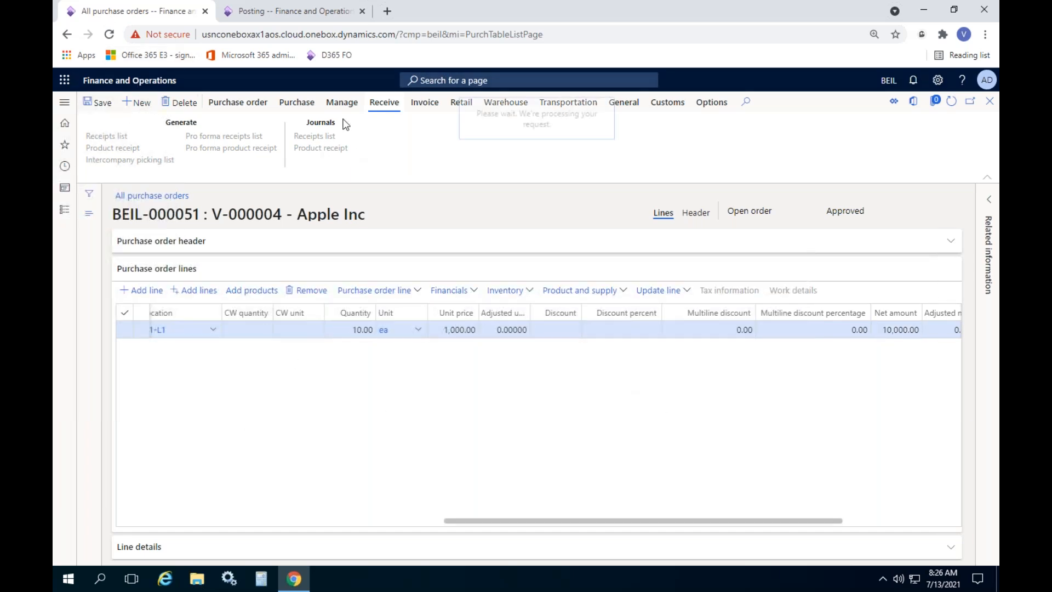
pyautogui.click(296, 104)
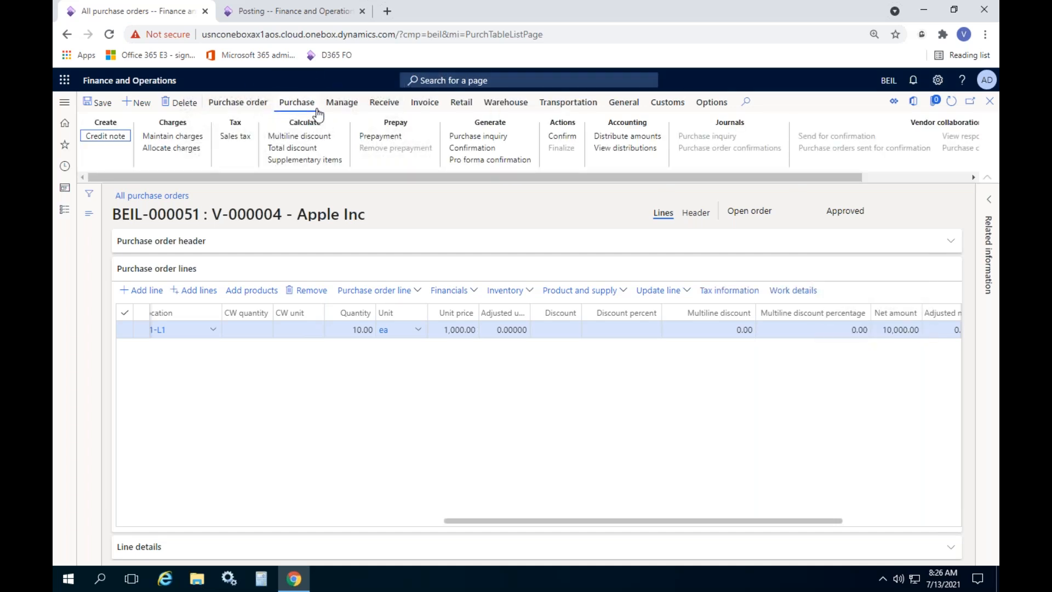
pyautogui.doubleClick(853, 211)
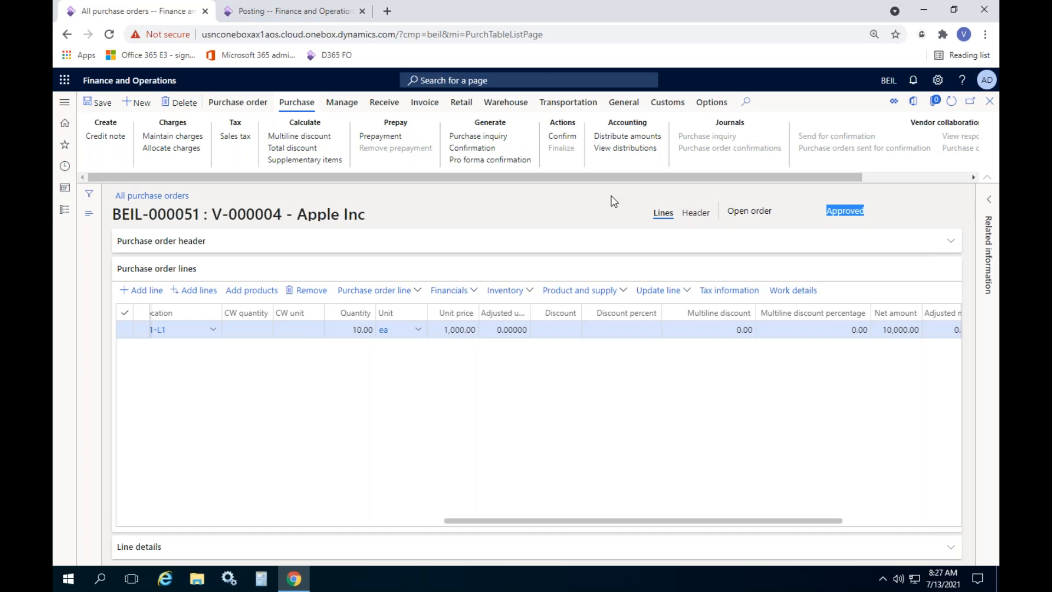
pyautogui.click(559, 138)
pyautogui.click(562, 137)
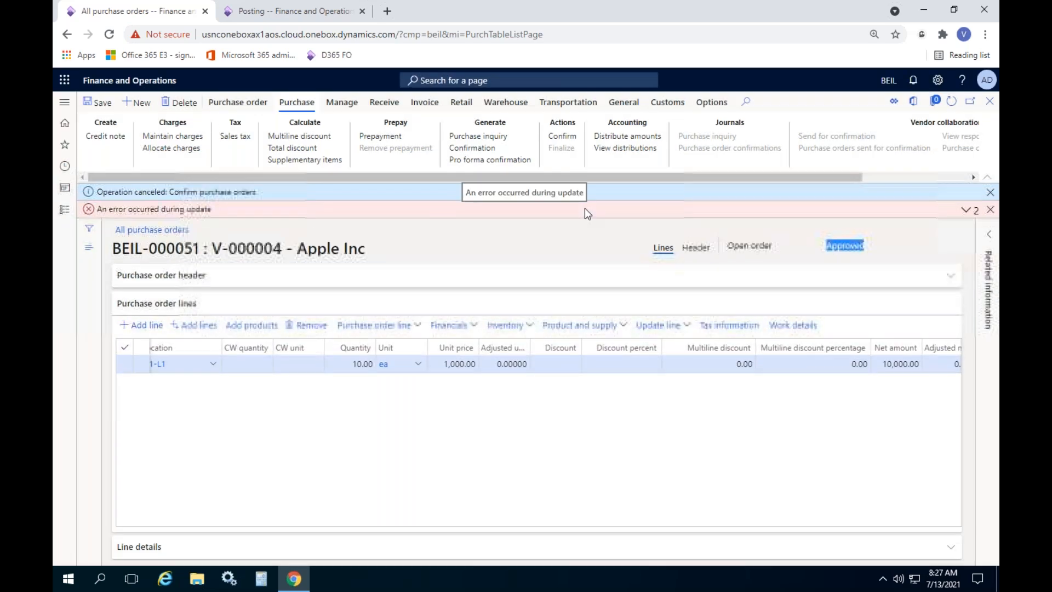
# Review the charges-not-allocated error details and dismiss the cancellation notices
pyautogui.click(965, 214)
pyautogui.click(959, 227)
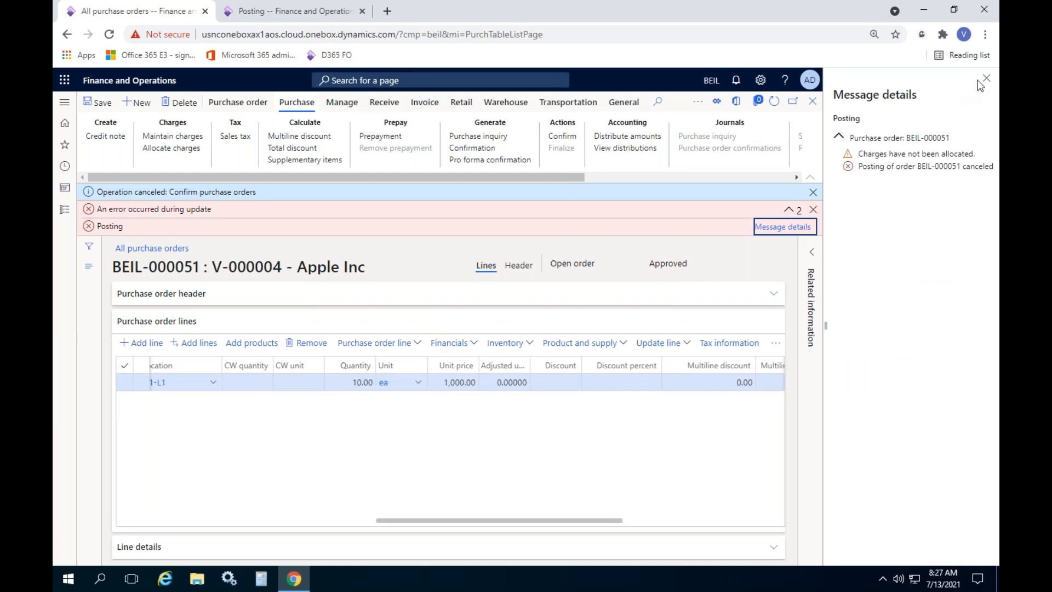
pyautogui.click(986, 78)
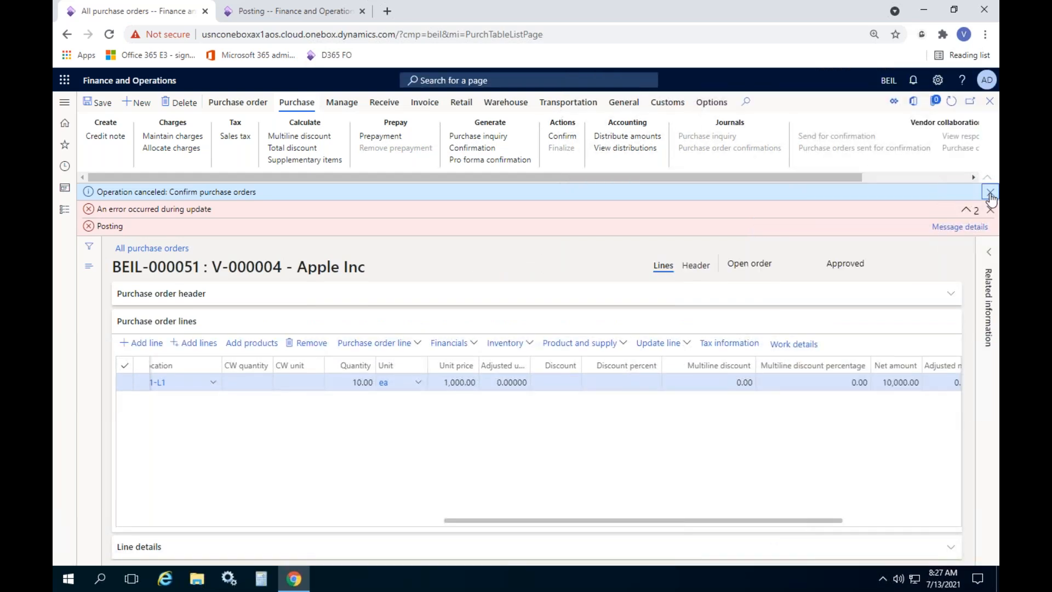
pyautogui.click(989, 192)
pyautogui.click(989, 193)
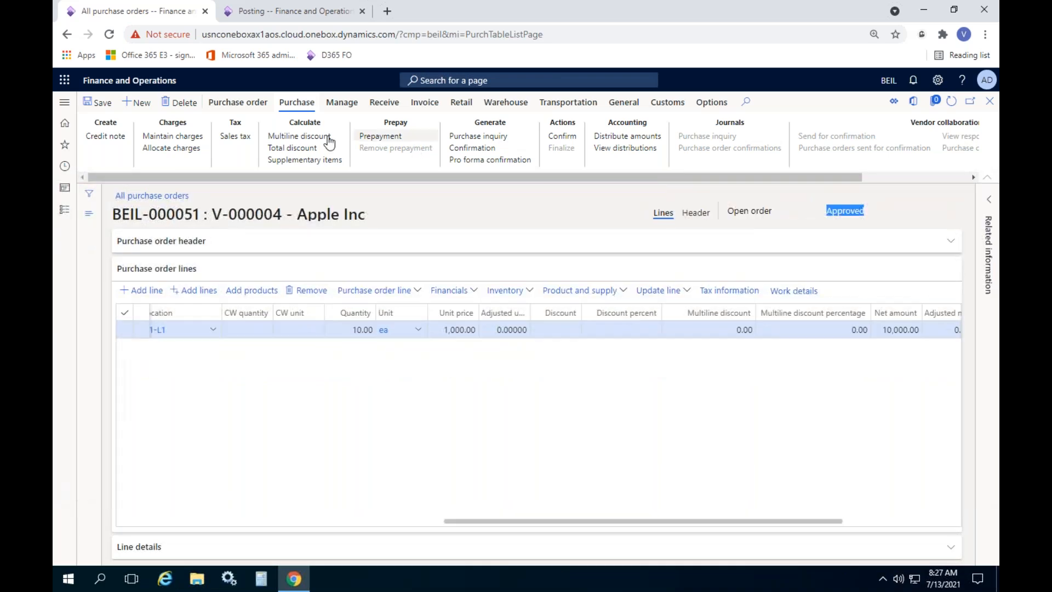
# Review the Insur-V charge, allocate it to the order line, and verify the 200.00 line charge
pyautogui.click(184, 136)
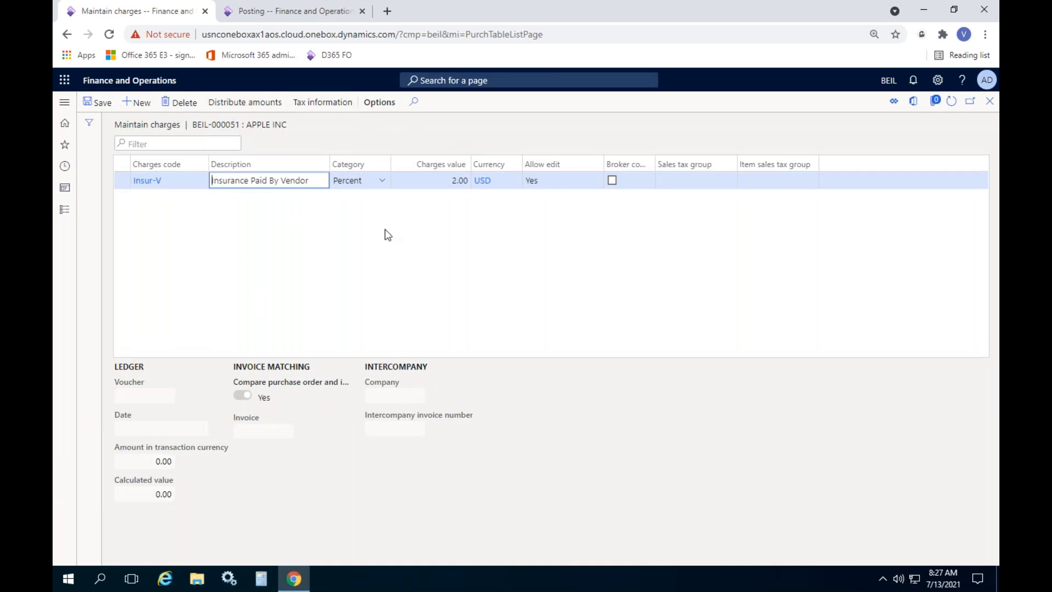
pyautogui.click(988, 107)
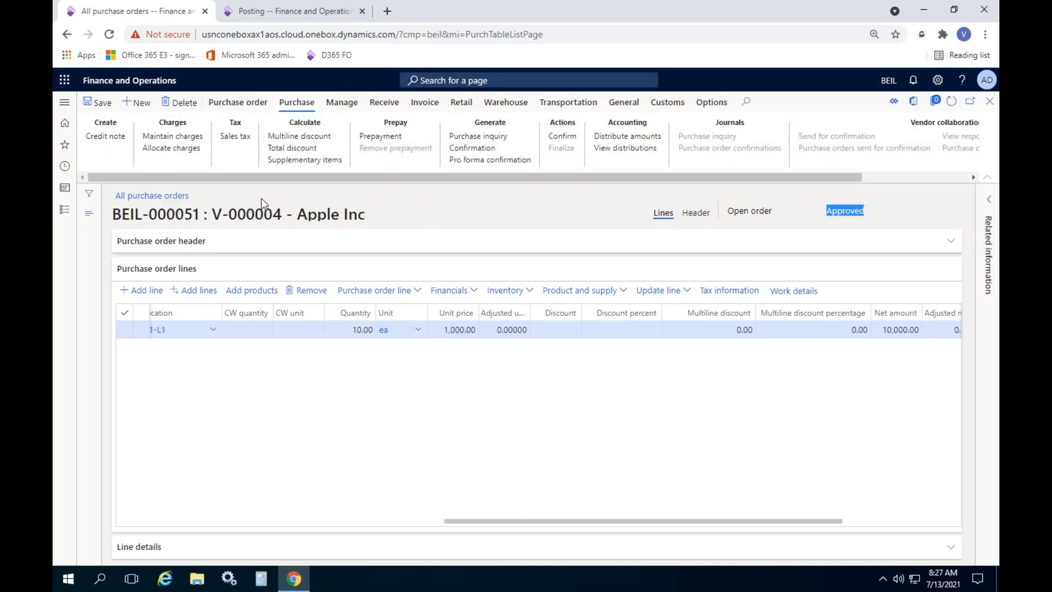
pyautogui.click(181, 151)
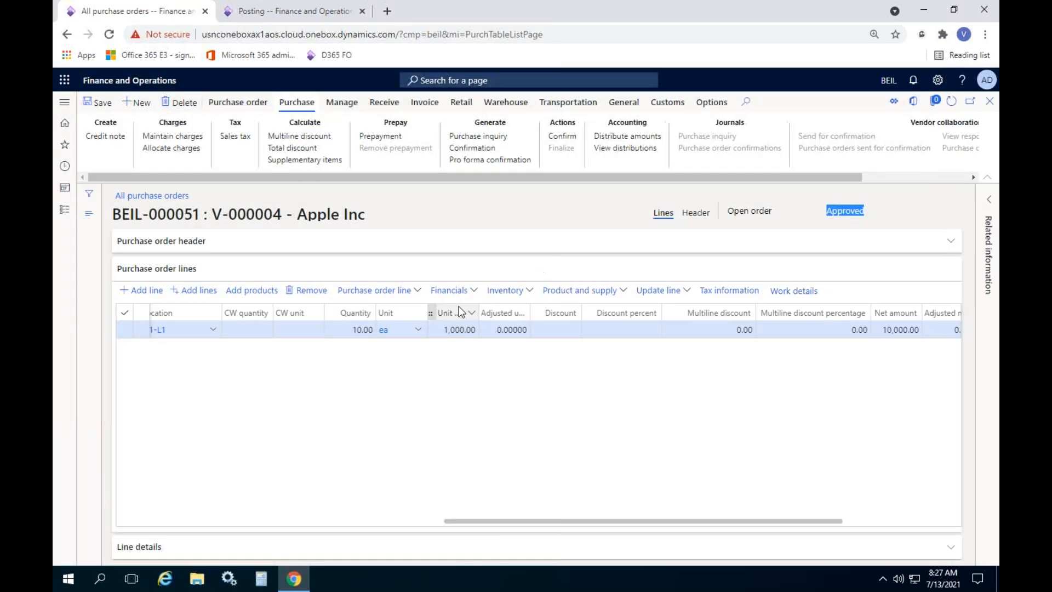
pyautogui.click(456, 288)
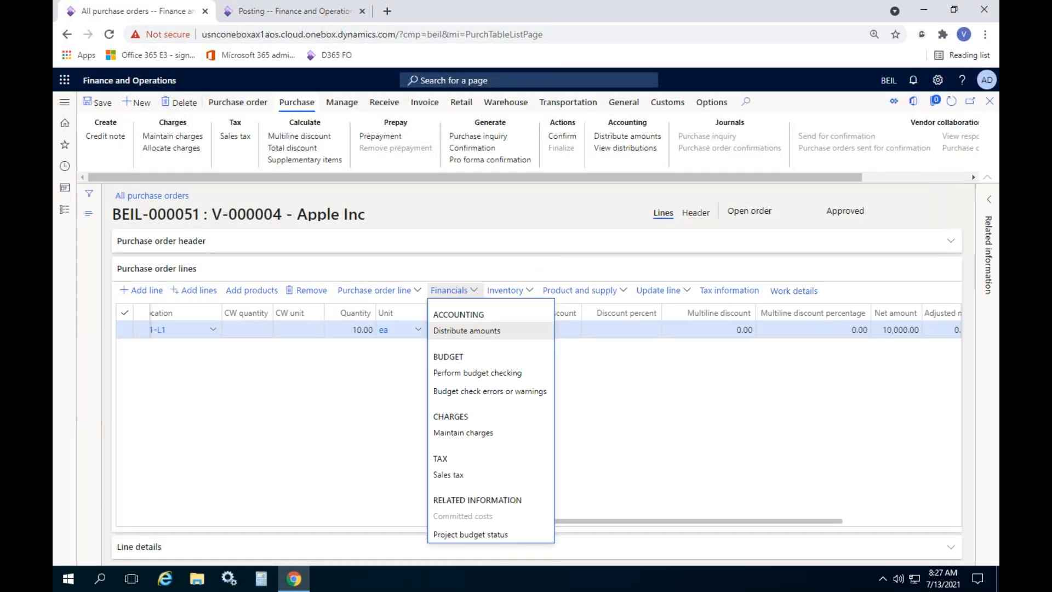
pyautogui.click(469, 431)
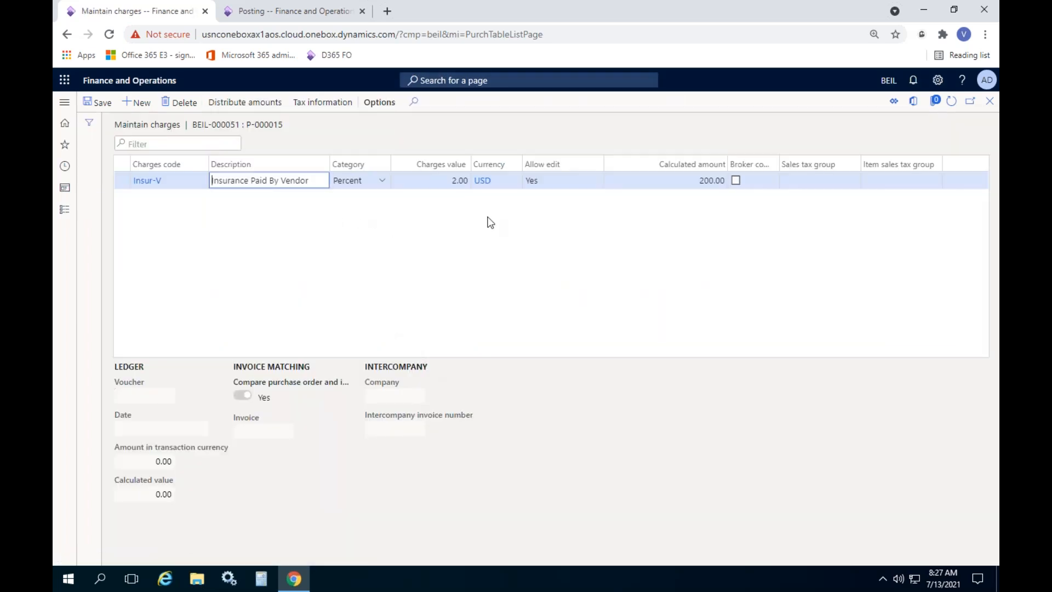
pyautogui.click(672, 186)
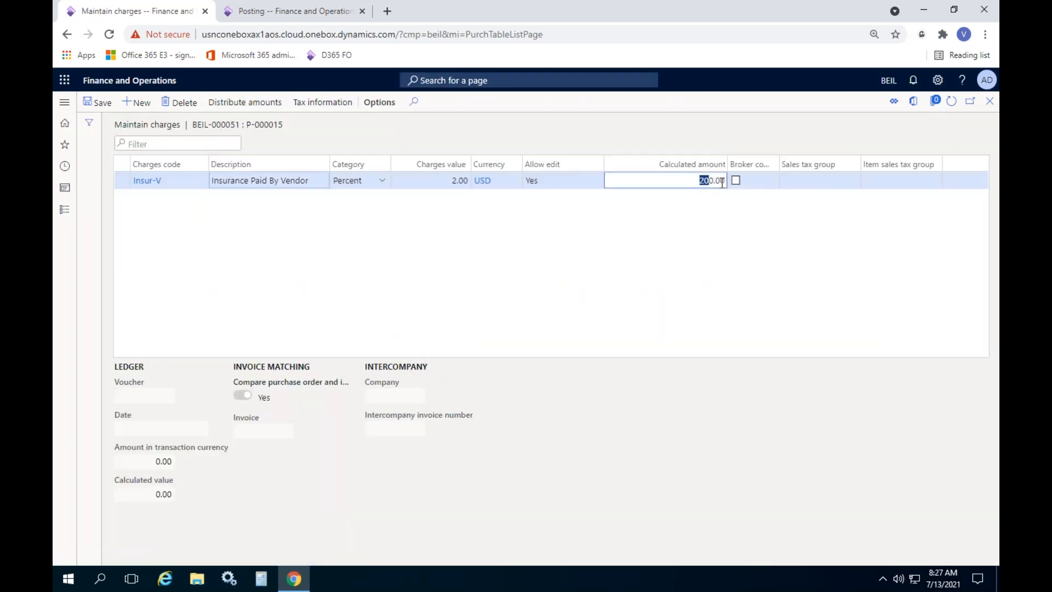
pyautogui.click(989, 104)
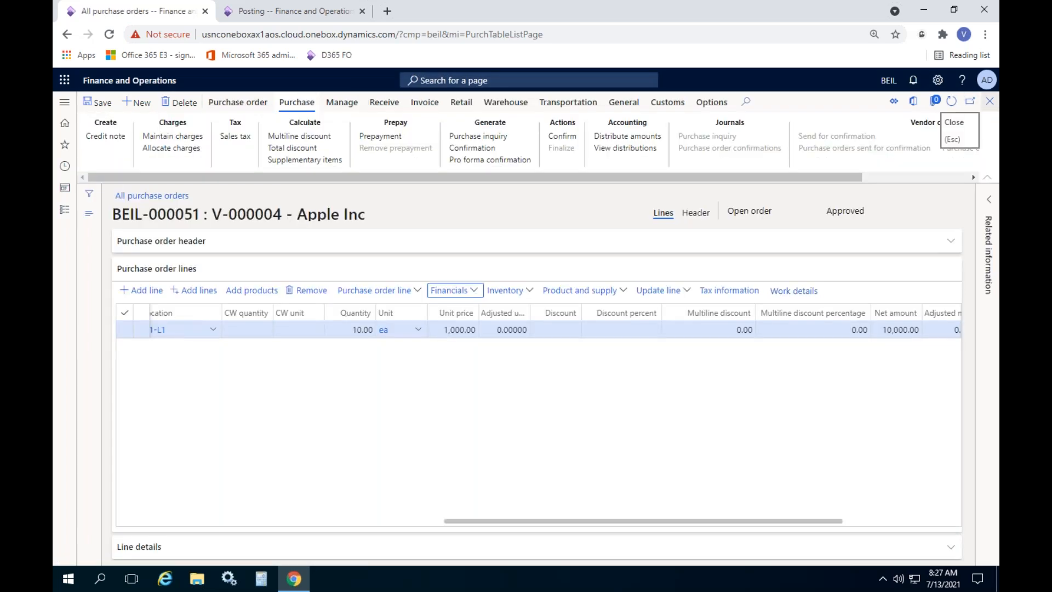
# Check the 10,200.00 order total including 200.00 charges, then confirm purchase order BEIL-000051
pyautogui.click(253, 104)
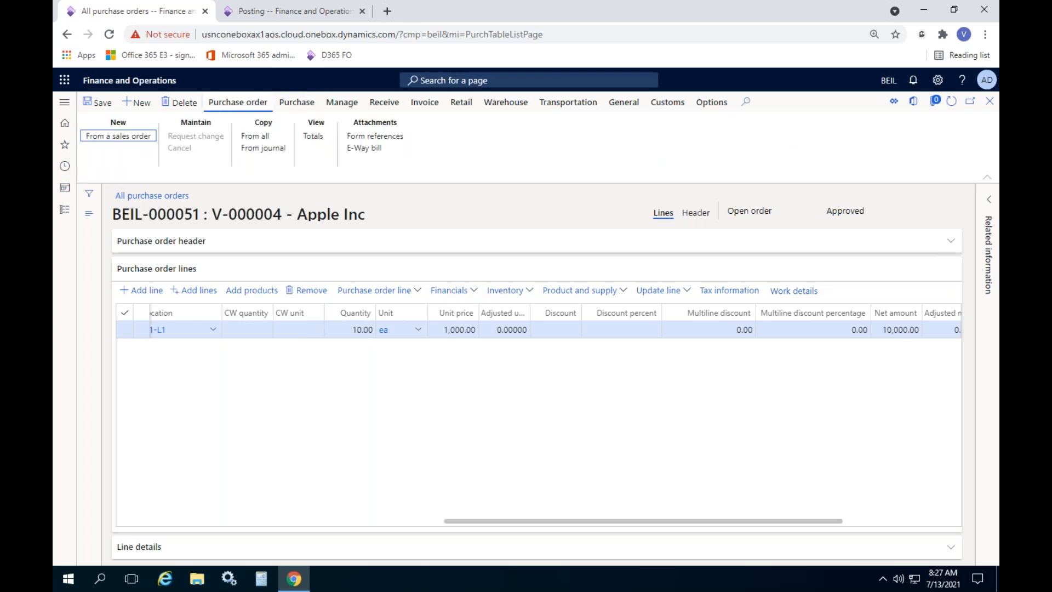
pyautogui.click(321, 139)
pyautogui.scroll(-1, 720, 356)
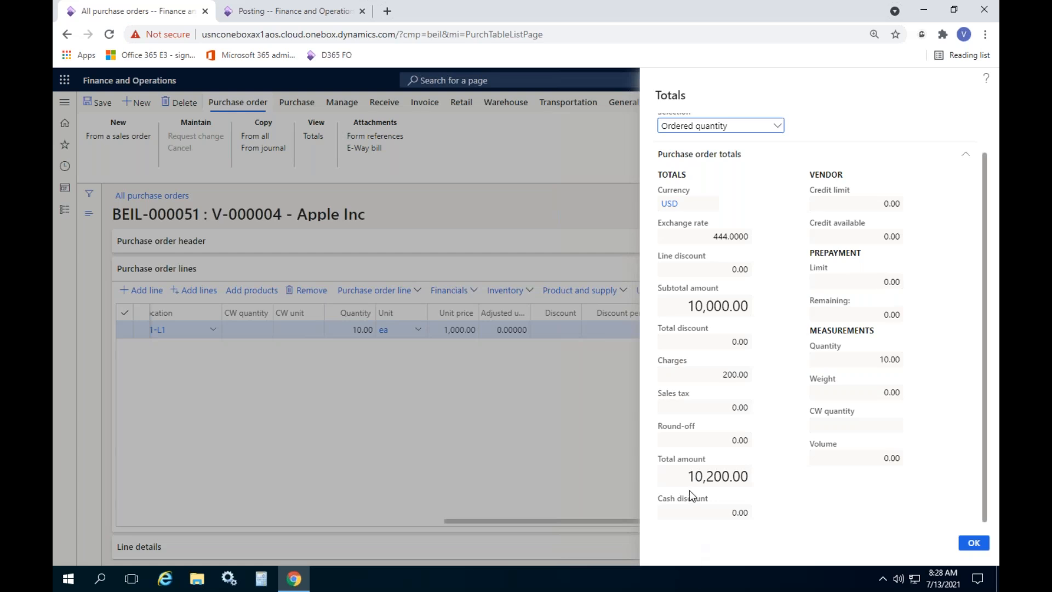
pyautogui.click(985, 541)
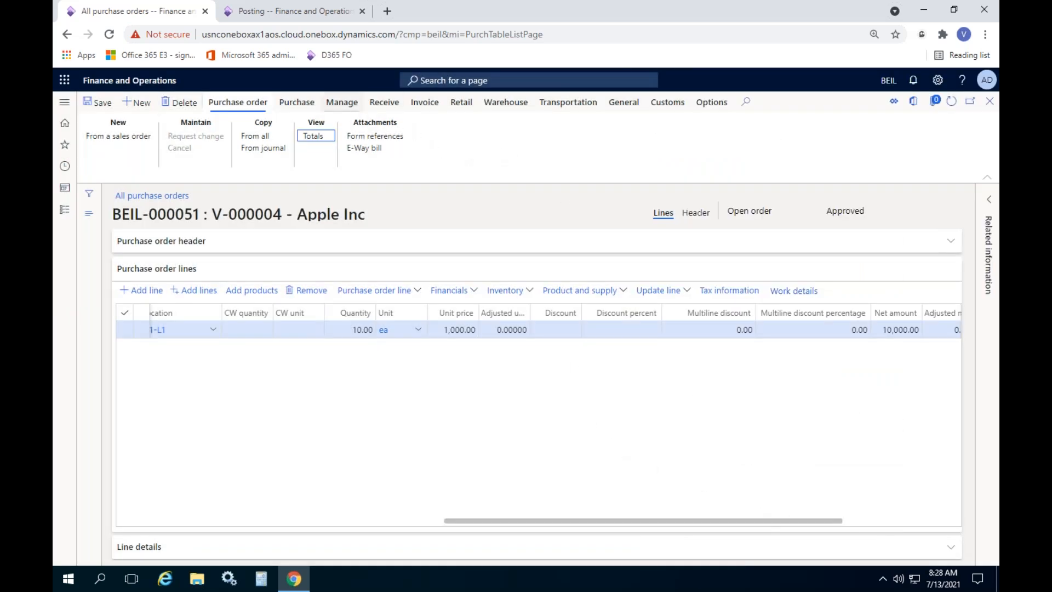
pyautogui.click(292, 103)
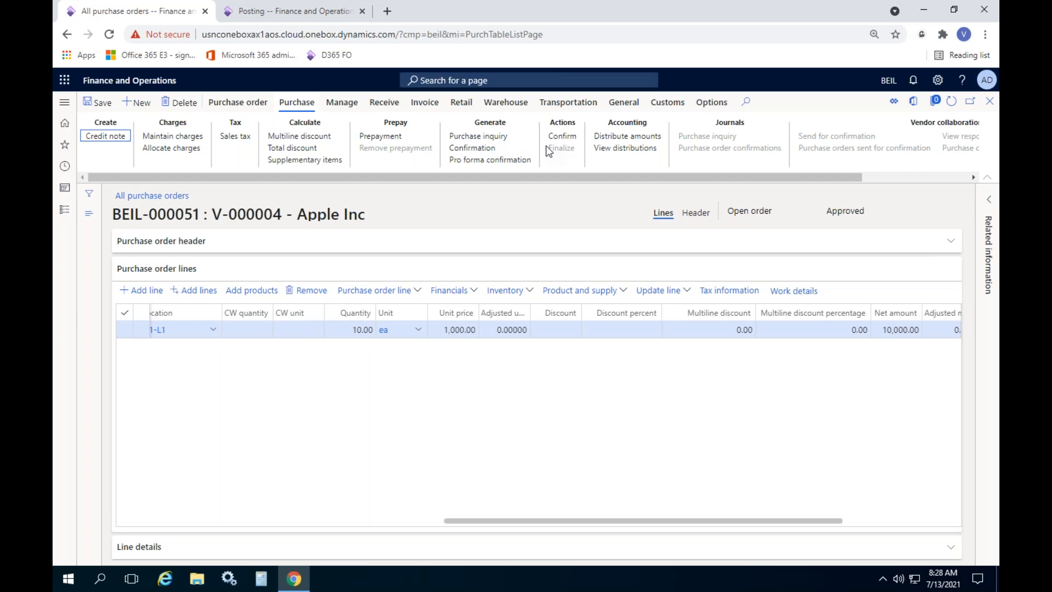
pyautogui.click(572, 136)
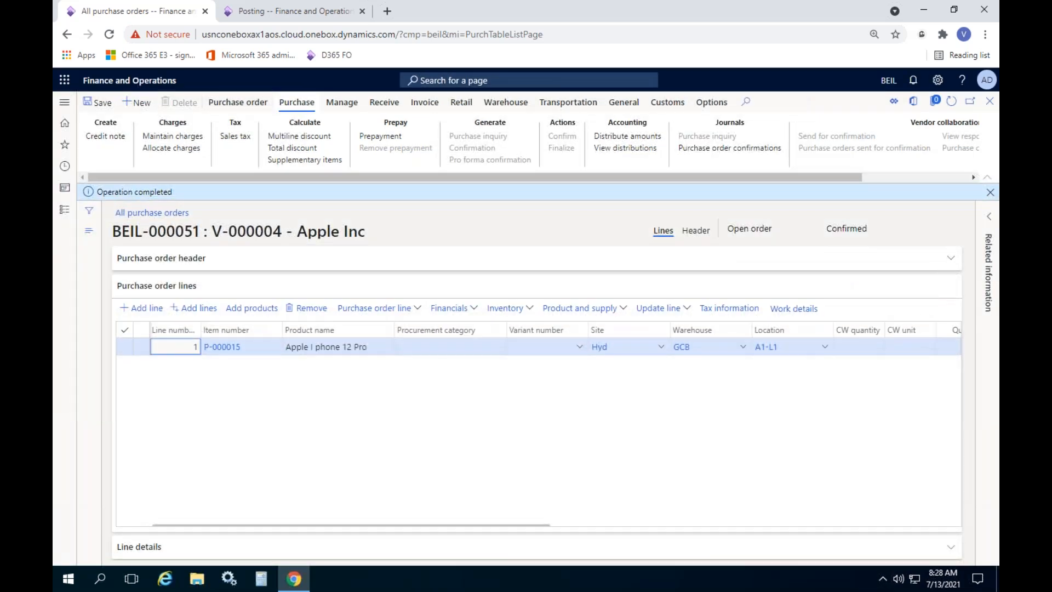
# Show the Receive actions for confirmed purchase order BEIL-000051
pyautogui.moveTo(678, 349)
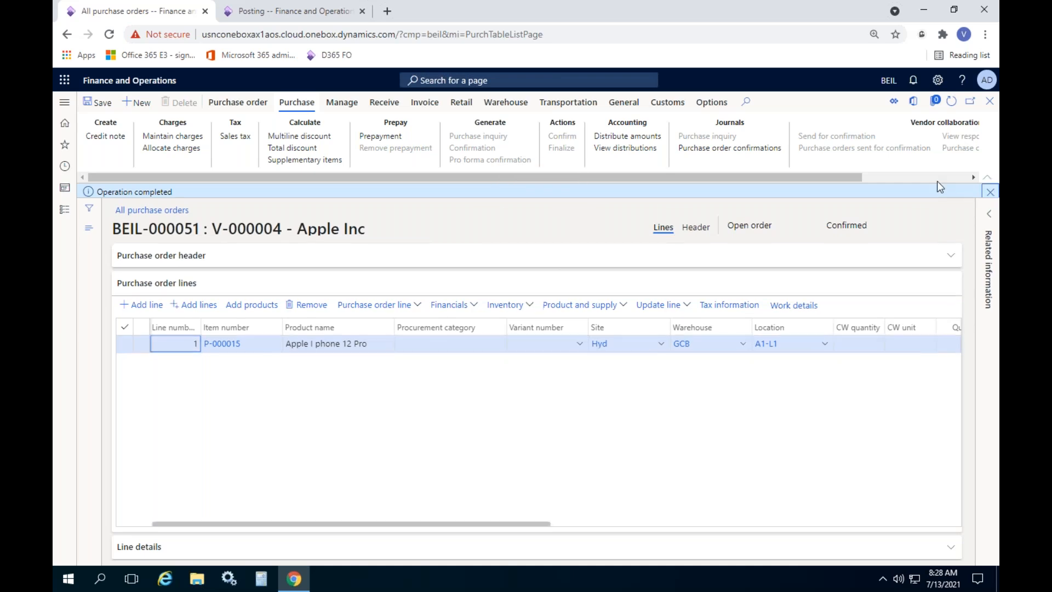
pyautogui.click(385, 103)
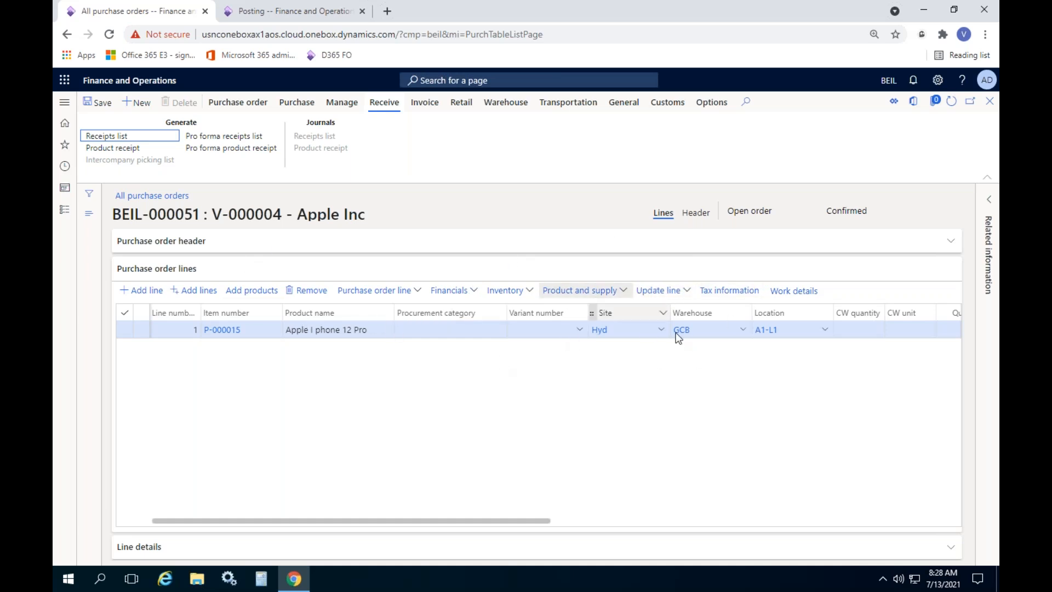
# Set up product receipt GRN43347 for BEIL-000051 with Print product receipt set to No
pyautogui.click(669, 292)
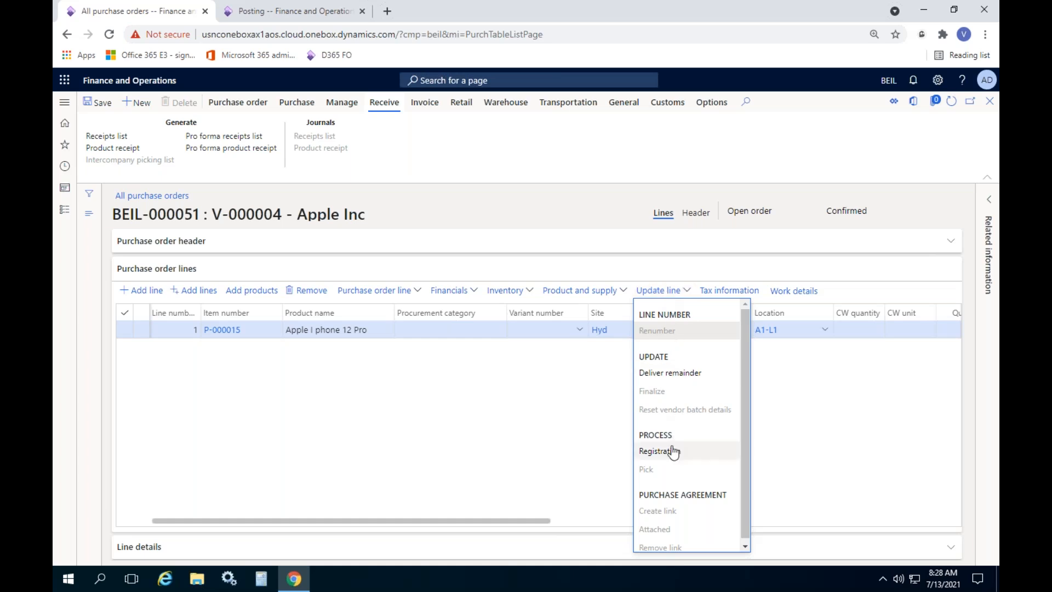
pyautogui.click(403, 369)
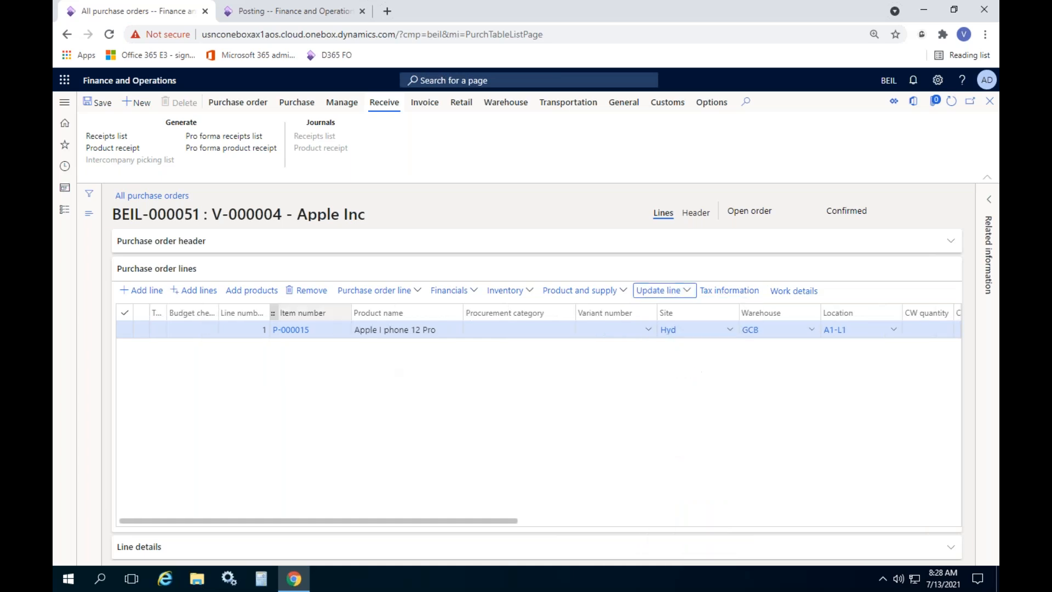
pyautogui.click(121, 148)
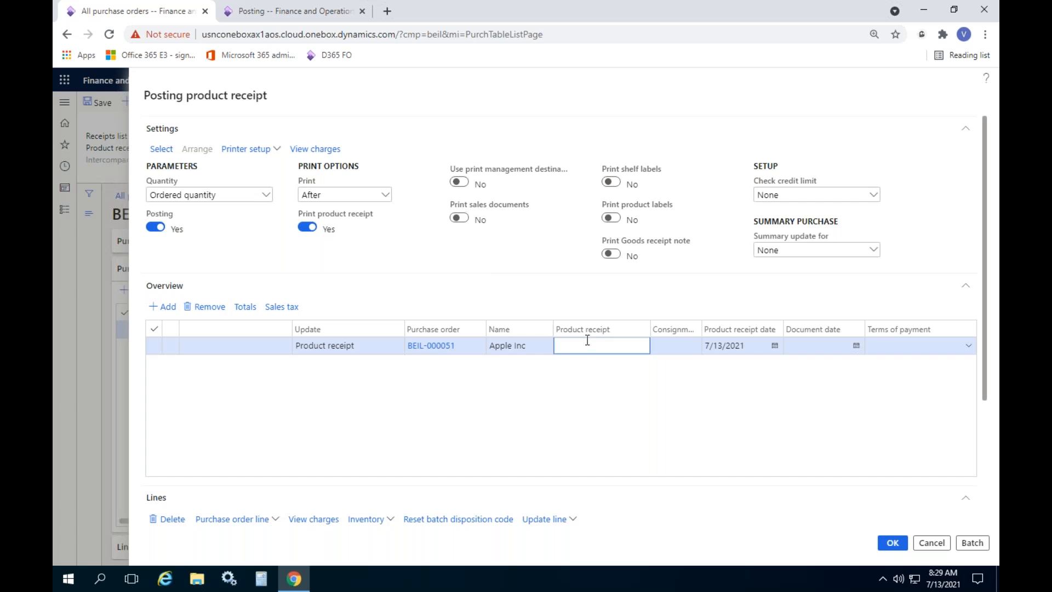
pyautogui.write('NR')
pyautogui.write('43347')
pyautogui.scroll(-2, 676, 317)
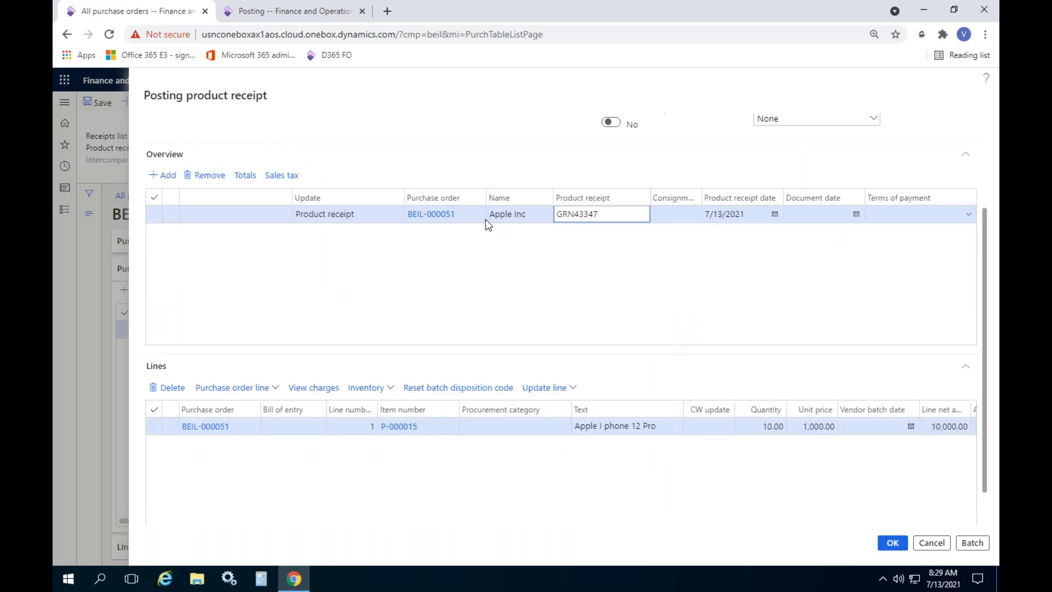
pyautogui.scroll(1, 366, 152)
pyautogui.click(308, 161)
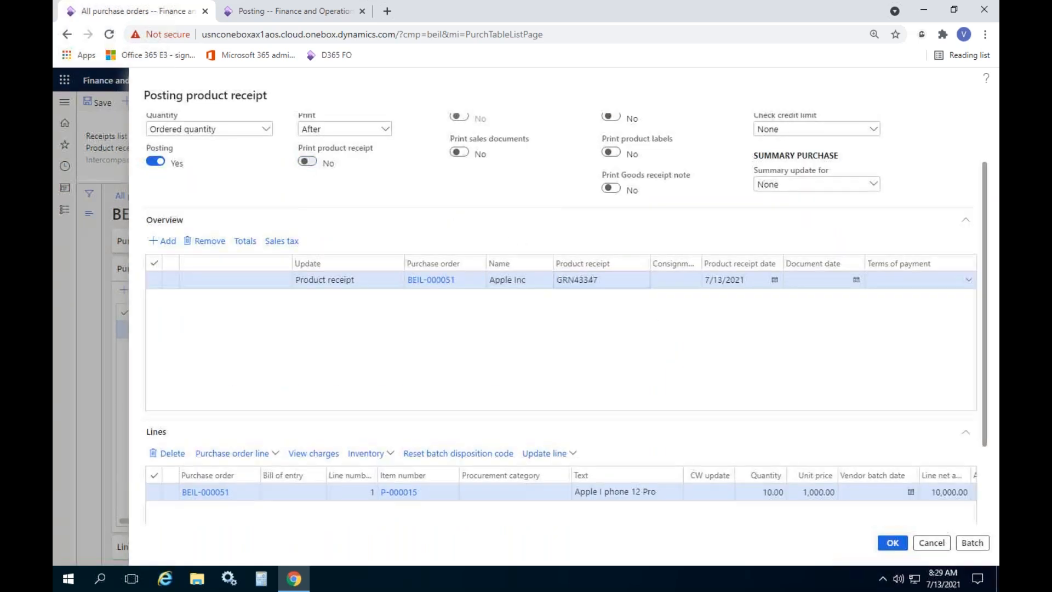
pyautogui.scroll(-2, 482, 196)
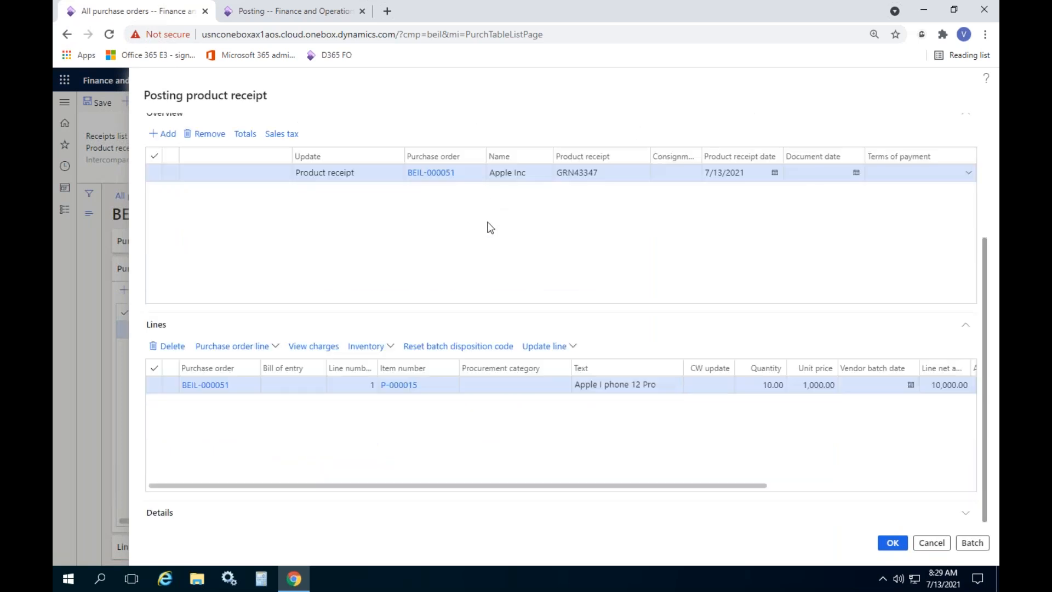
pyautogui.click(553, 345)
# Register all 10 iPhone units under serial number 3364477 and confirm the registration
pyautogui.click(554, 388)
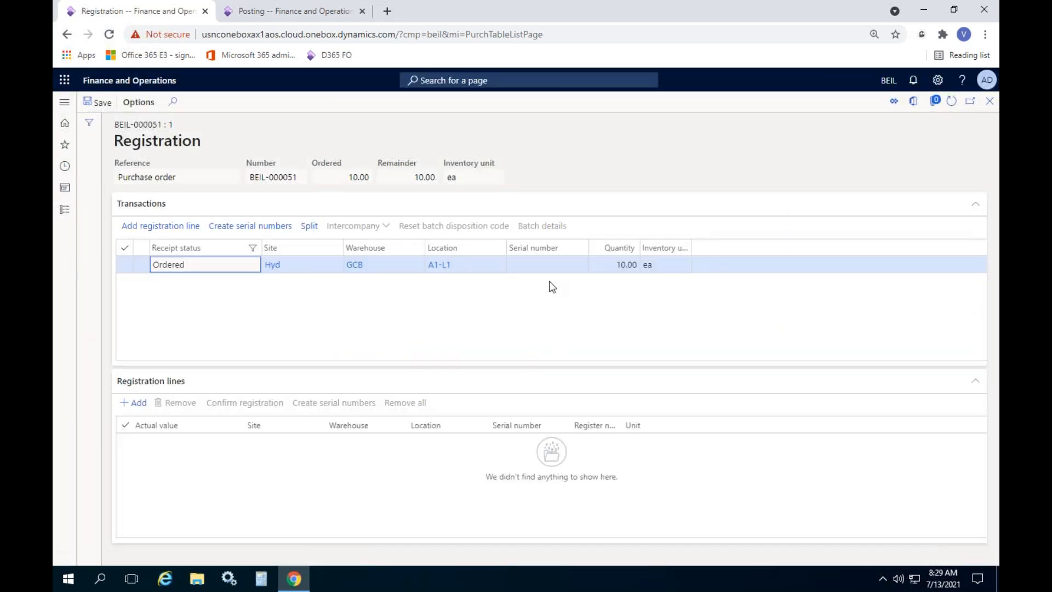
pyautogui.click(156, 225)
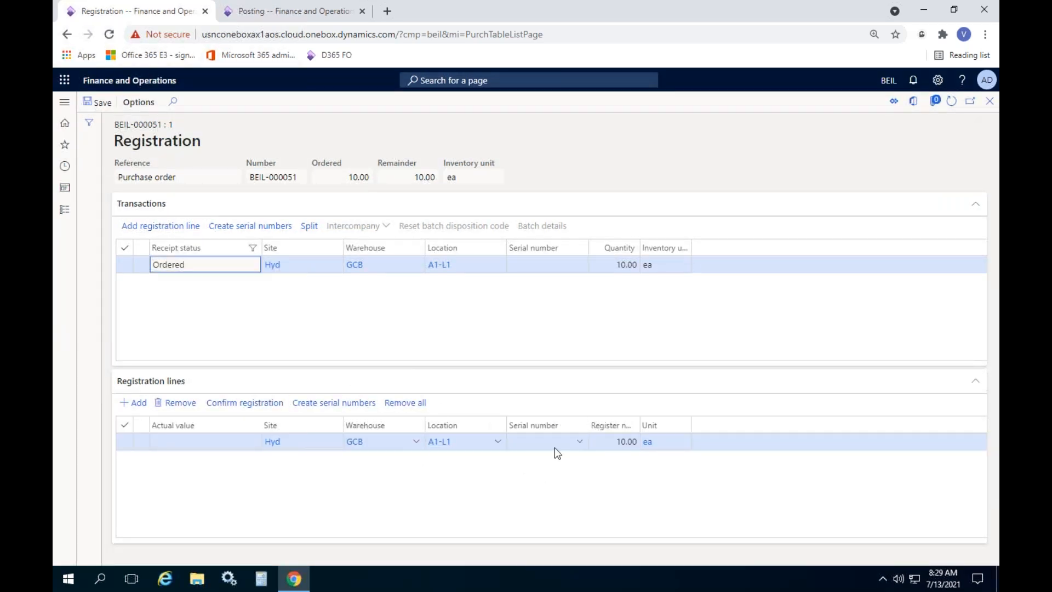
pyautogui.click(544, 442)
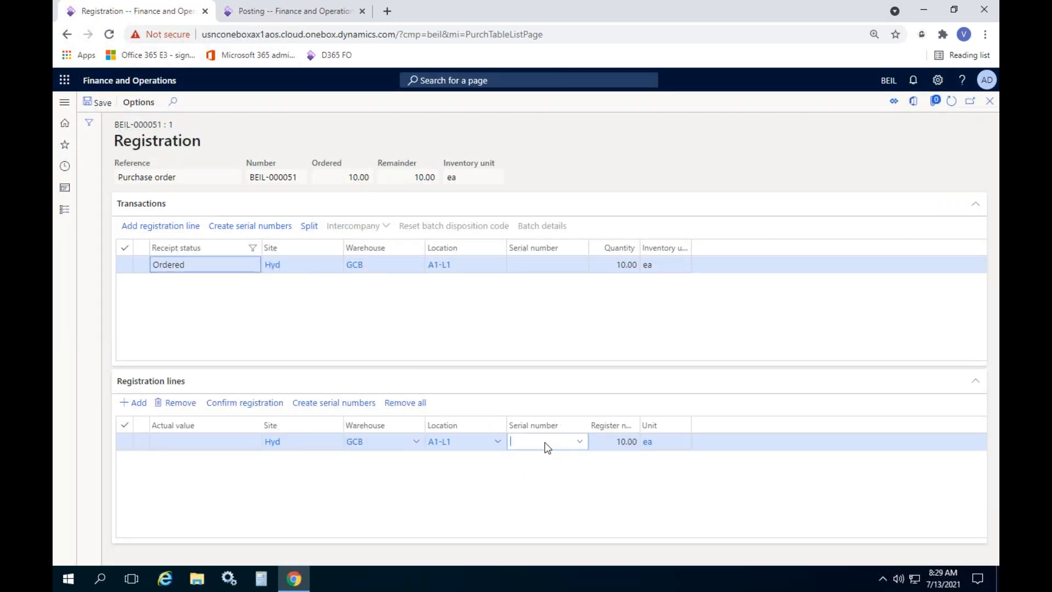
pyautogui.click(580, 442)
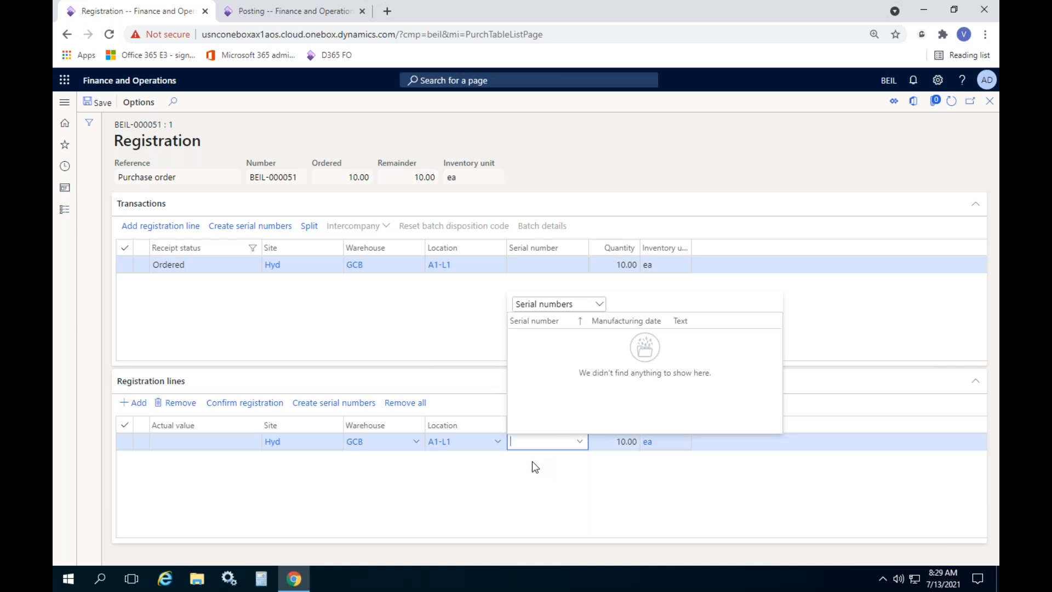
pyautogui.write('3364477')
pyautogui.click(245, 403)
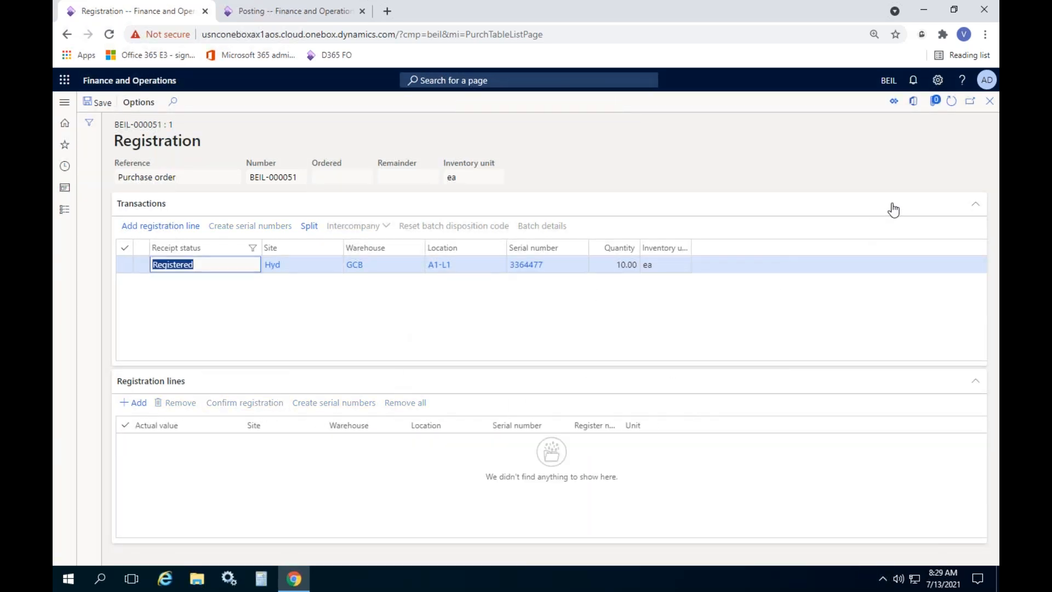
pyautogui.click(989, 101)
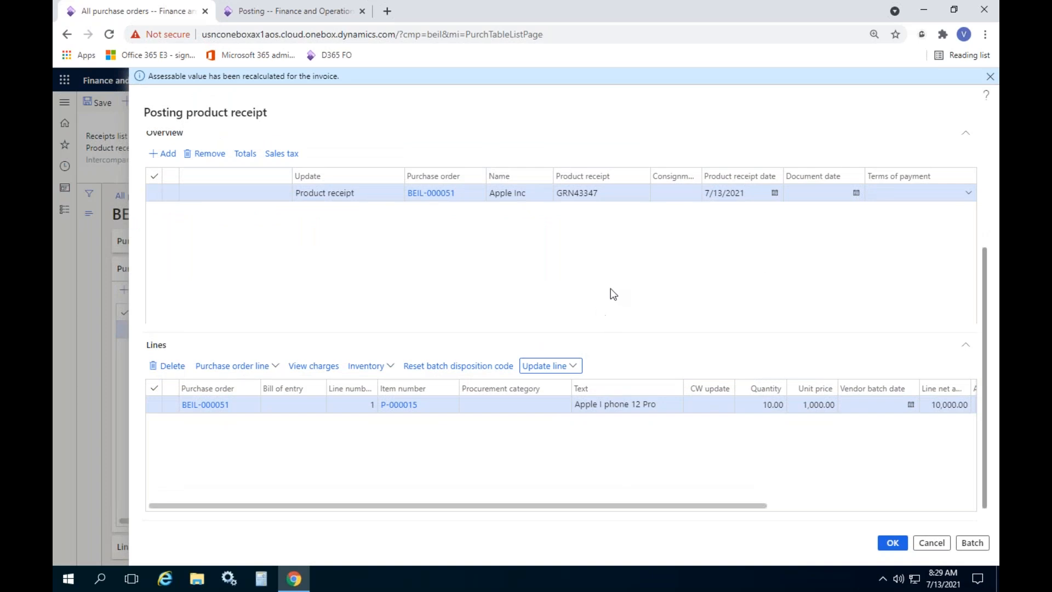
# Attempt to post the product receipt and view the missing 'Purchase expenditure, un-invoiced' account error
pyautogui.scroll(-1, 669, 300)
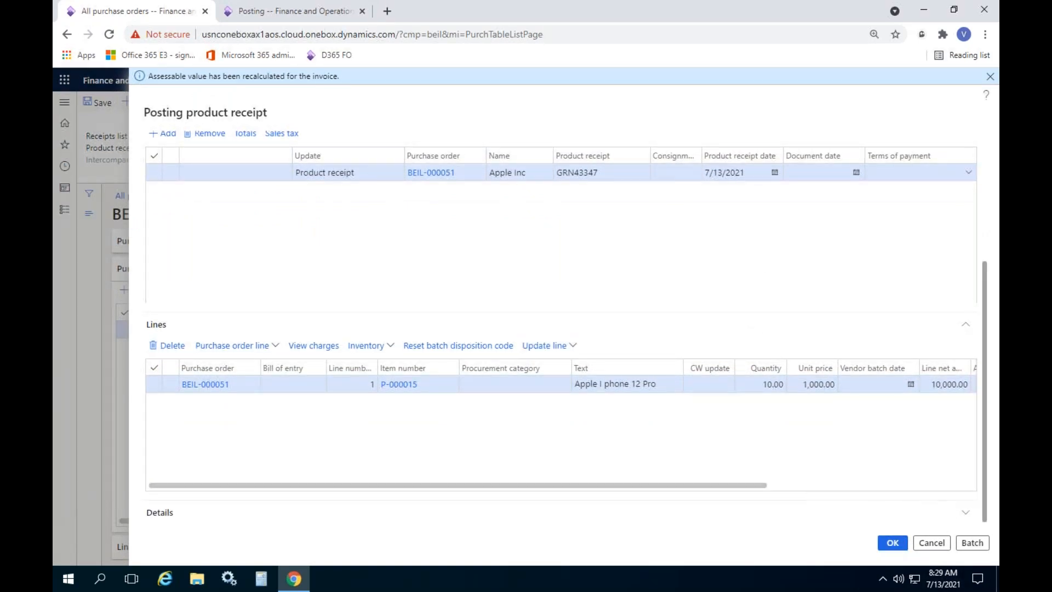
pyautogui.click(892, 542)
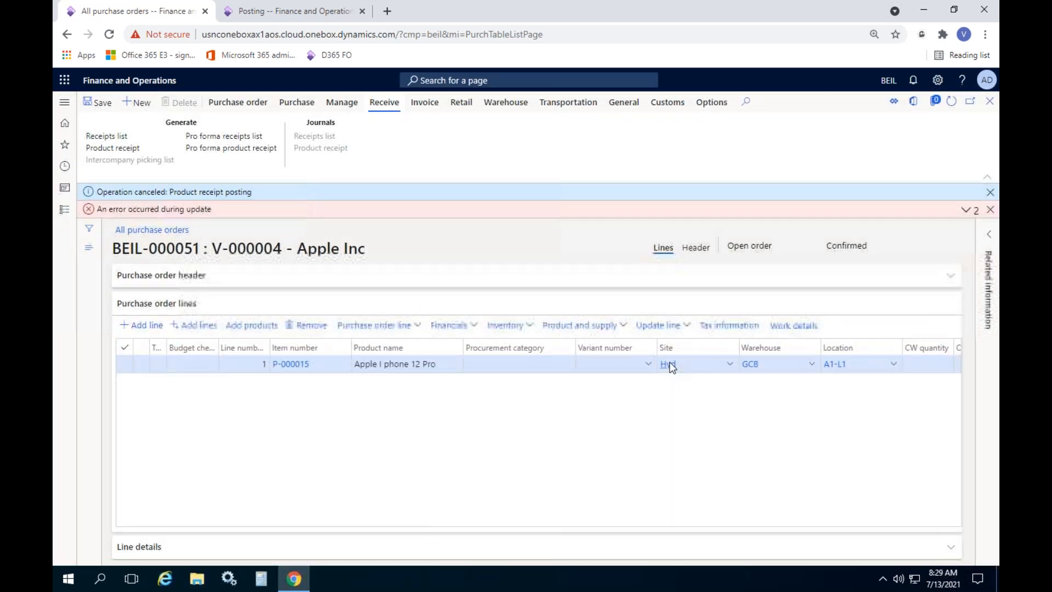
pyautogui.moveTo(669, 361)
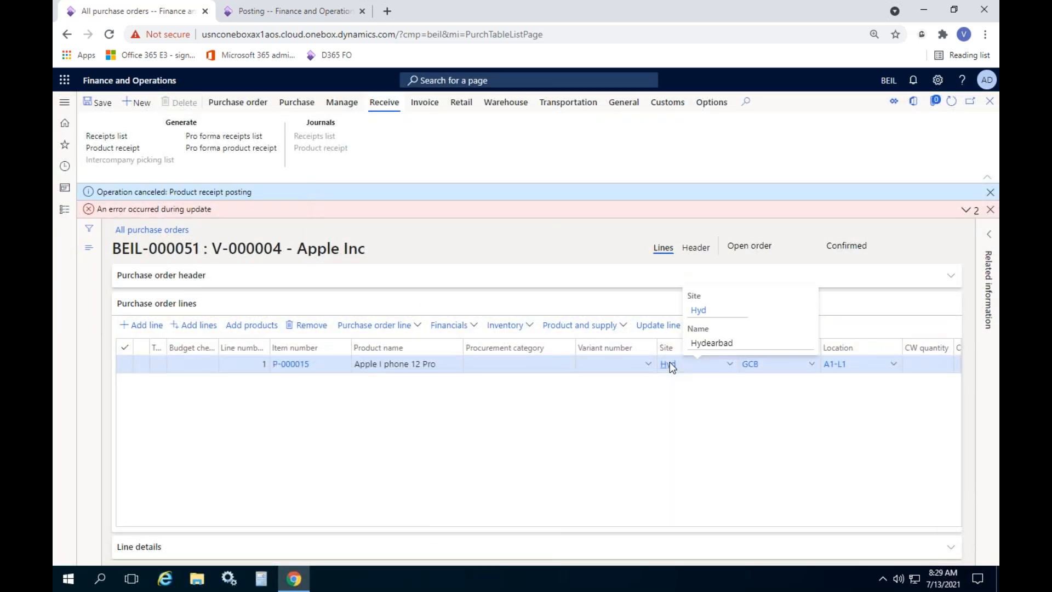
pyautogui.click(965, 209)
pyautogui.click(968, 232)
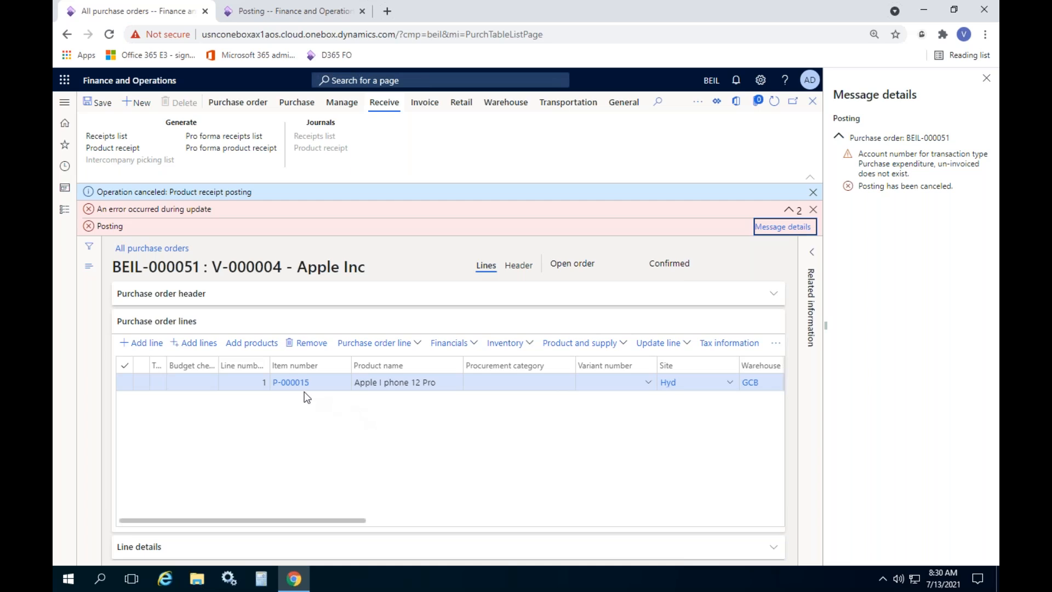
# Check item P-000015's product information to confirm its Electronic item group
pyautogui.click(291, 382)
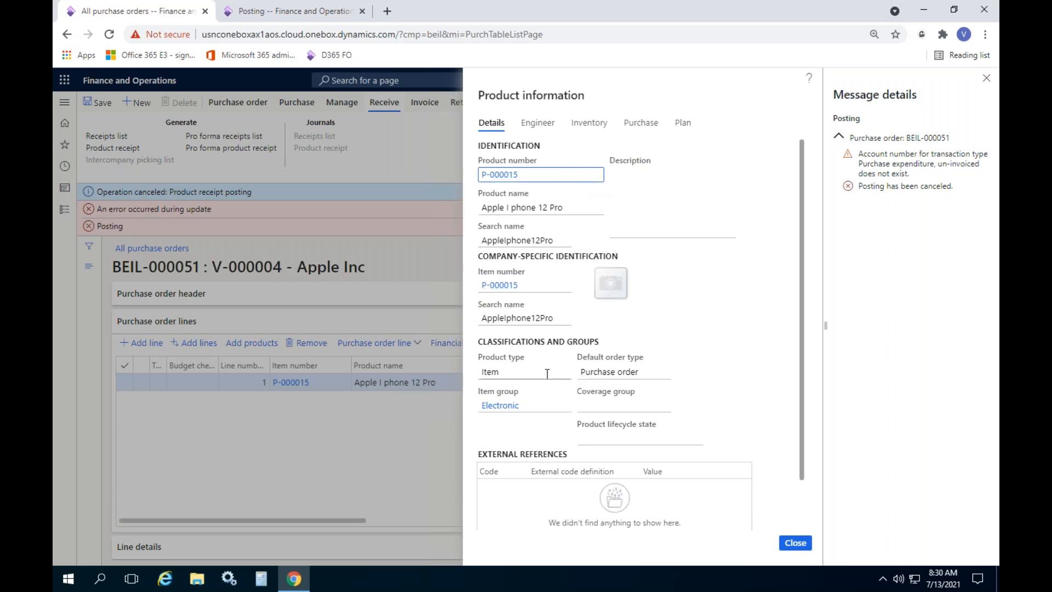
pyautogui.scroll(-1, 540, 374)
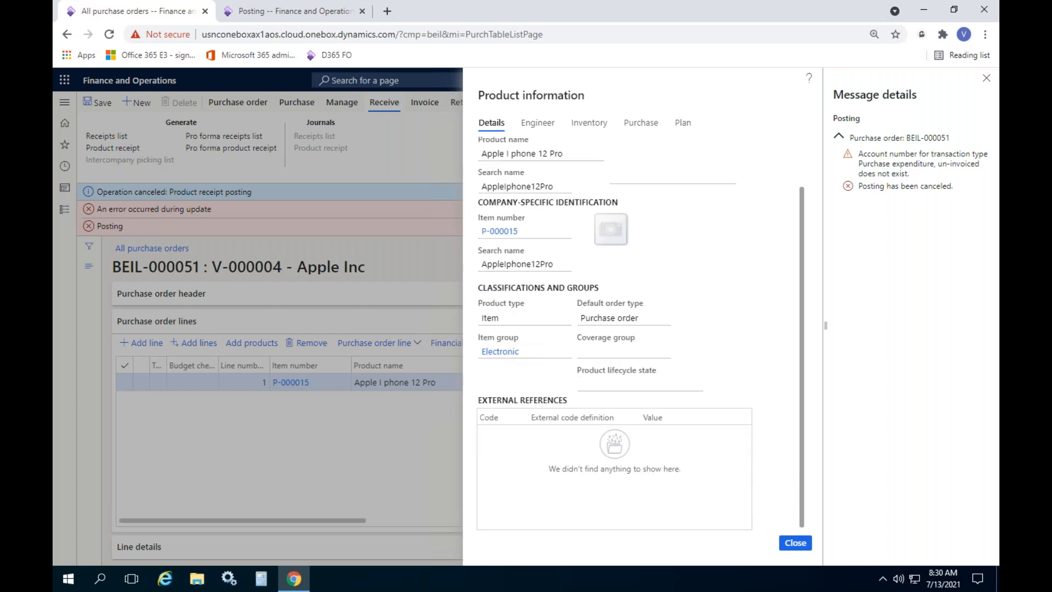
pyautogui.scroll(1, 540, 367)
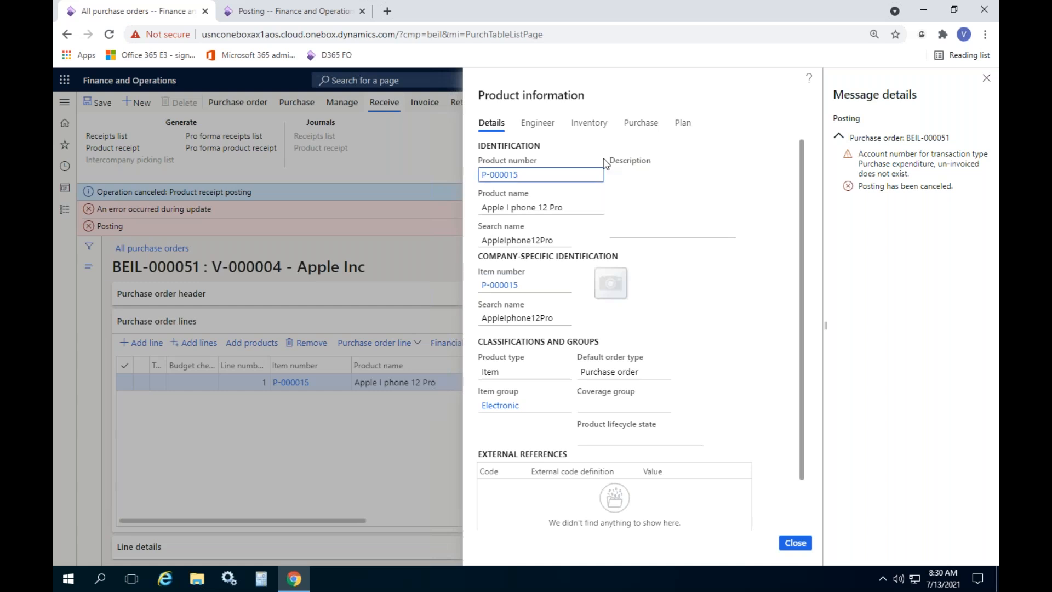
pyautogui.click(803, 544)
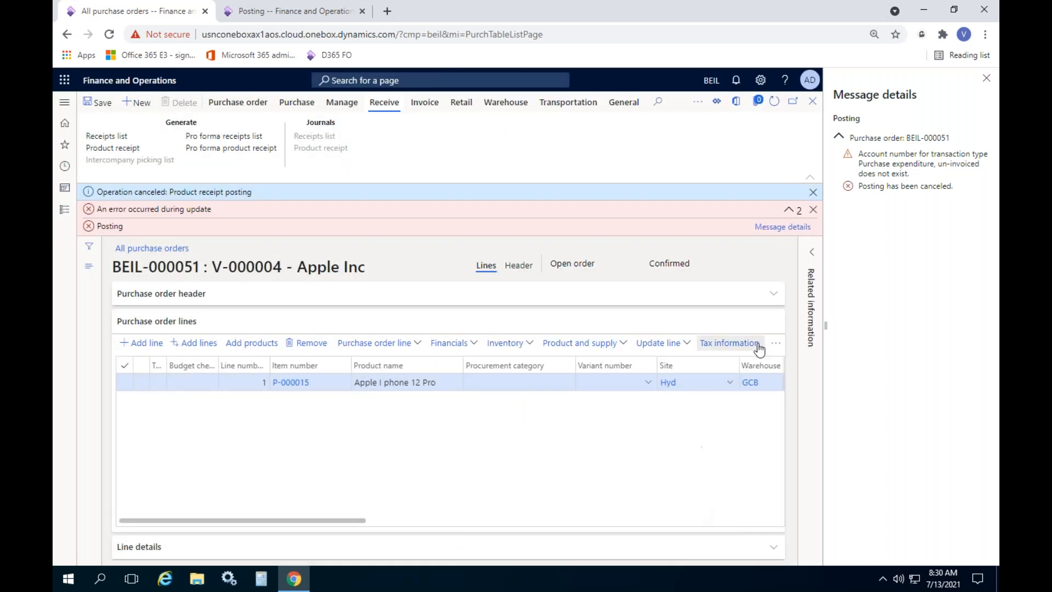
# Dismiss the posting error banners and select the missing posting type in the message details
pyautogui.click(813, 210)
pyautogui.click(803, 209)
pyautogui.click(813, 192)
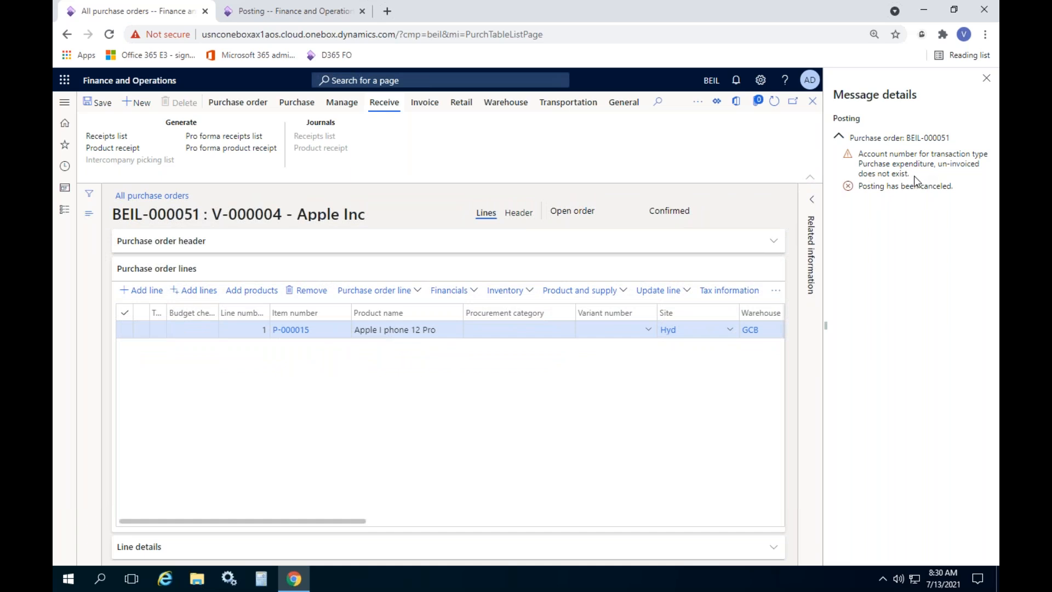
pyautogui.moveTo(863, 163); pyautogui.dragTo(978, 164)
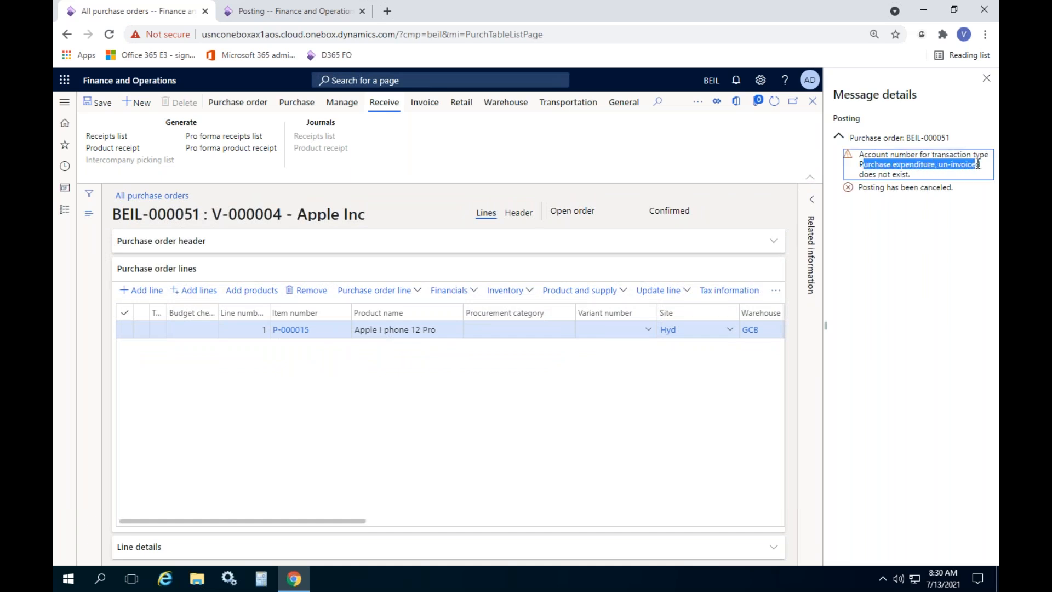
# Review the 'Purchase expenditure, un-invoiced' posting rules, including the Service rule's account 410003
pyautogui.click(275, 17)
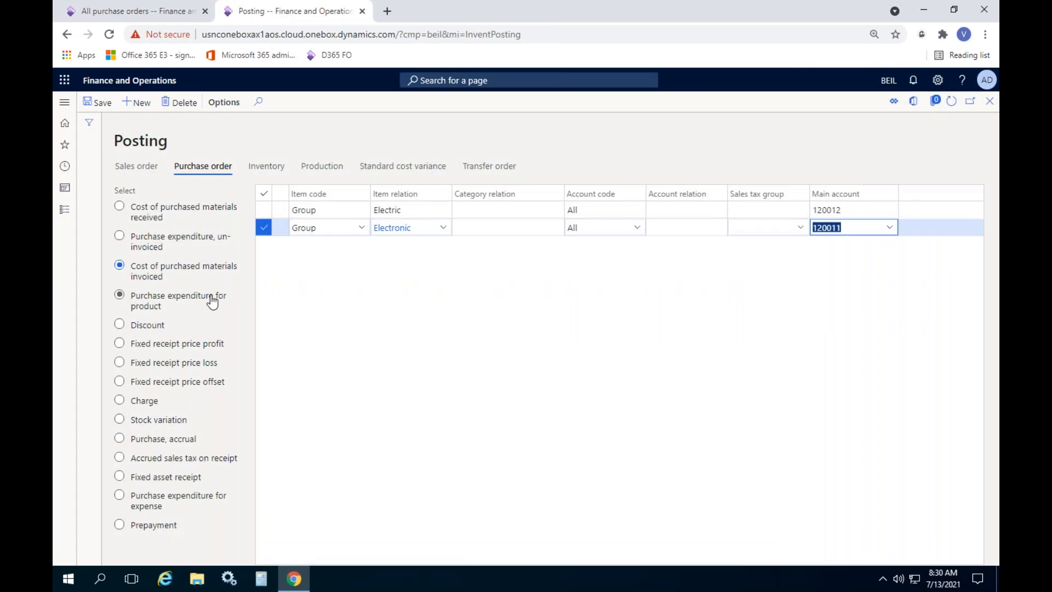
pyautogui.click(157, 243)
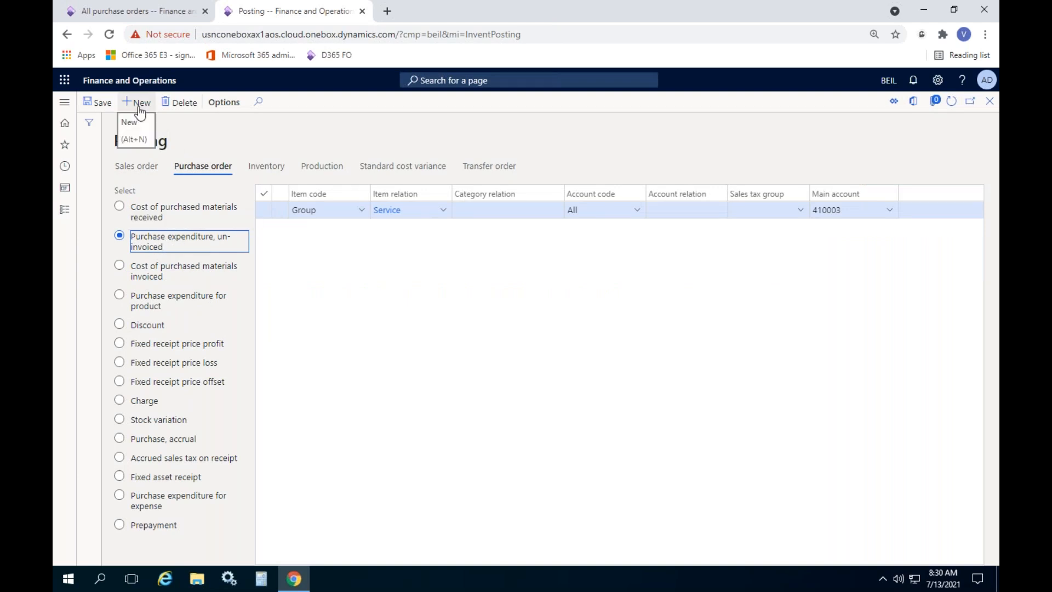
pyautogui.click(883, 209)
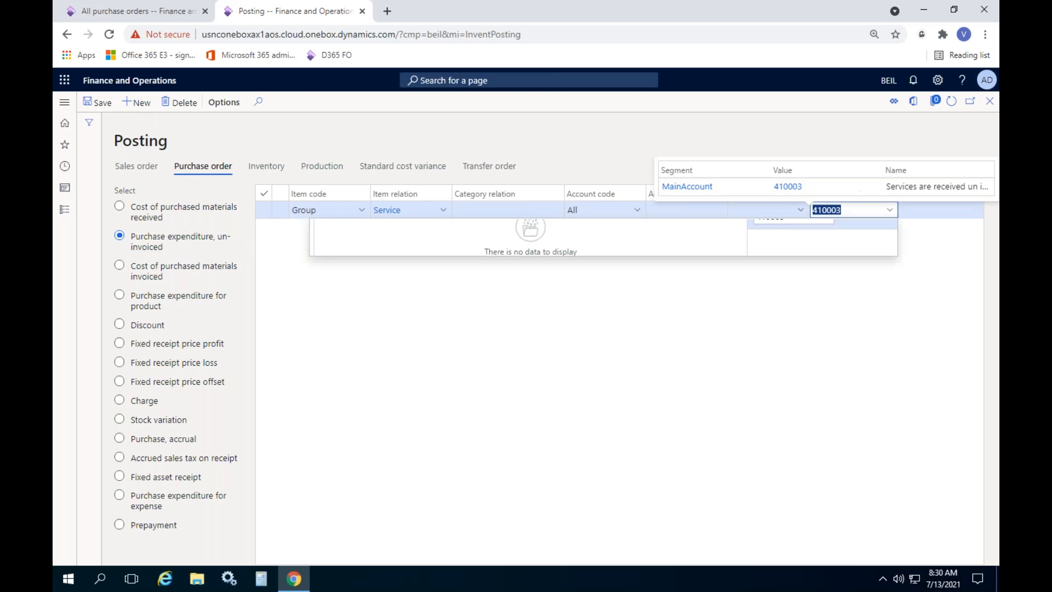
pyautogui.click(557, 377)
# Add a Group rule mapping item group Electronic to main account 120010, then return to BEIL-000051
pyautogui.click(137, 102)
pyautogui.click(360, 213)
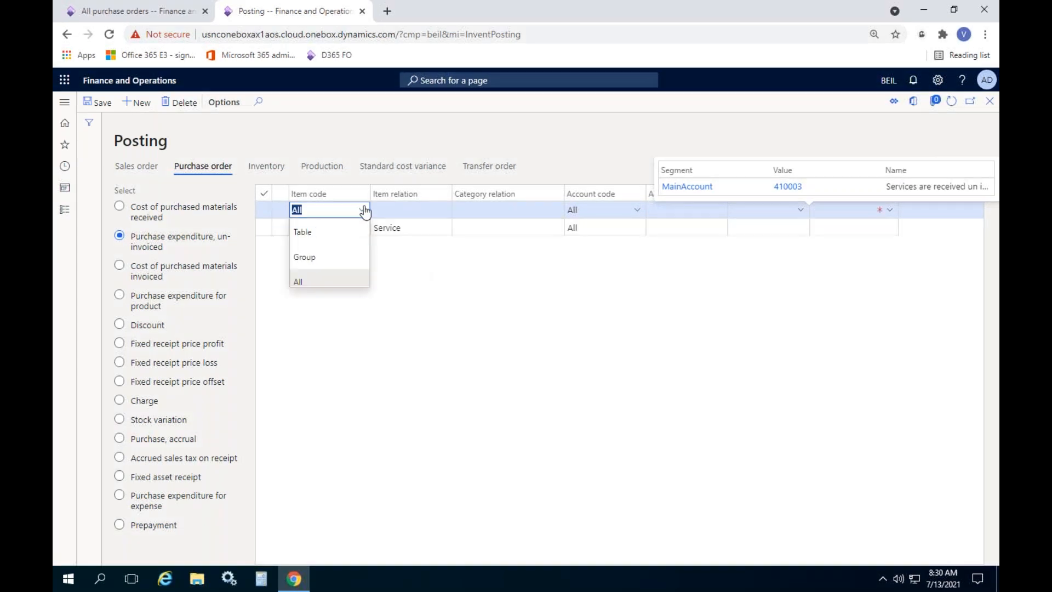
pyautogui.click(318, 258)
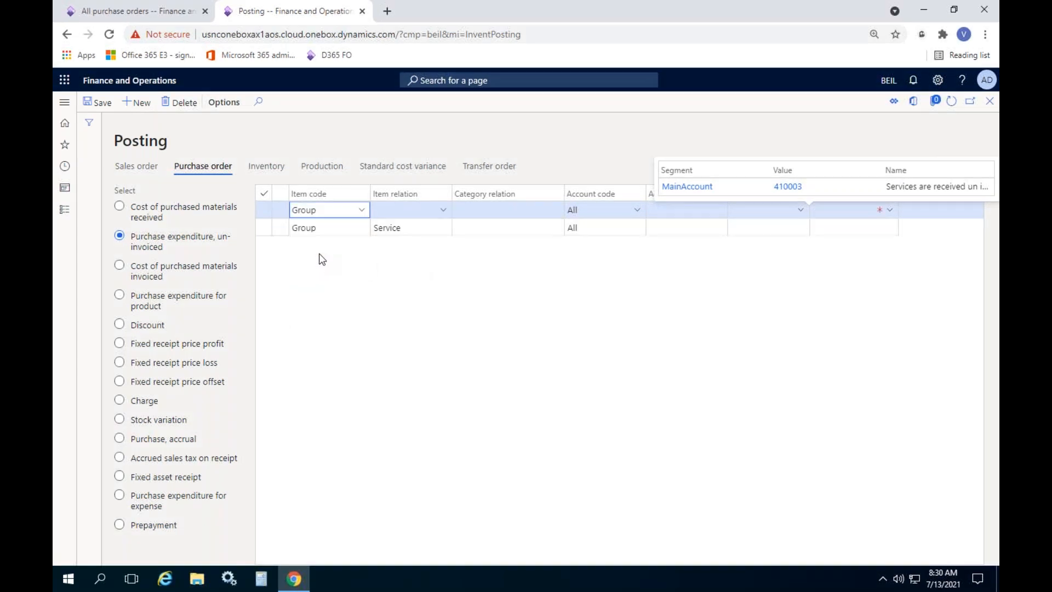
pyautogui.click(443, 210)
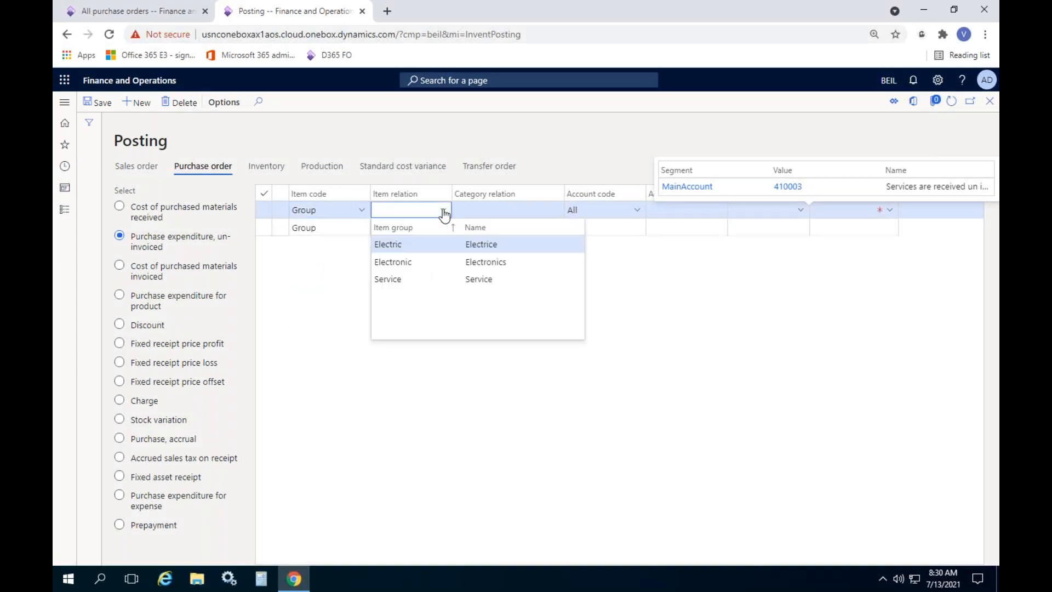
pyautogui.click(406, 263)
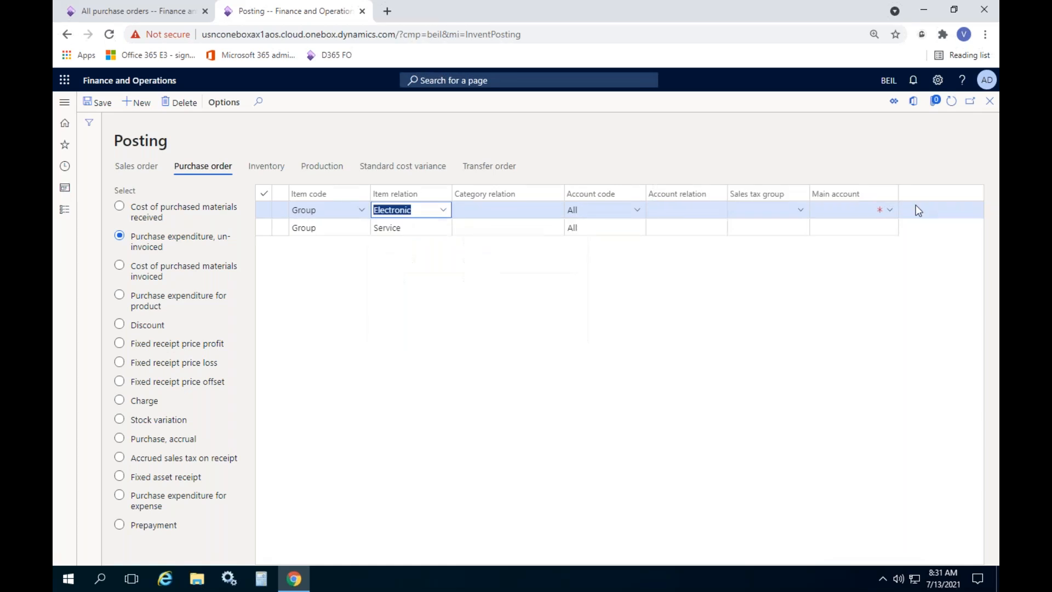
pyautogui.click(843, 212)
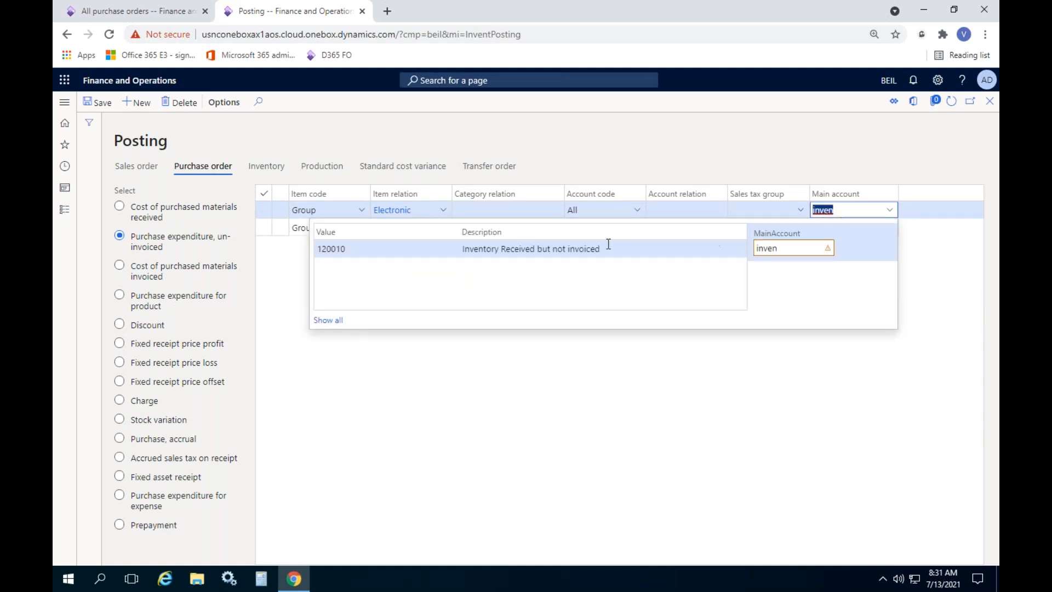
pyautogui.click(529, 249)
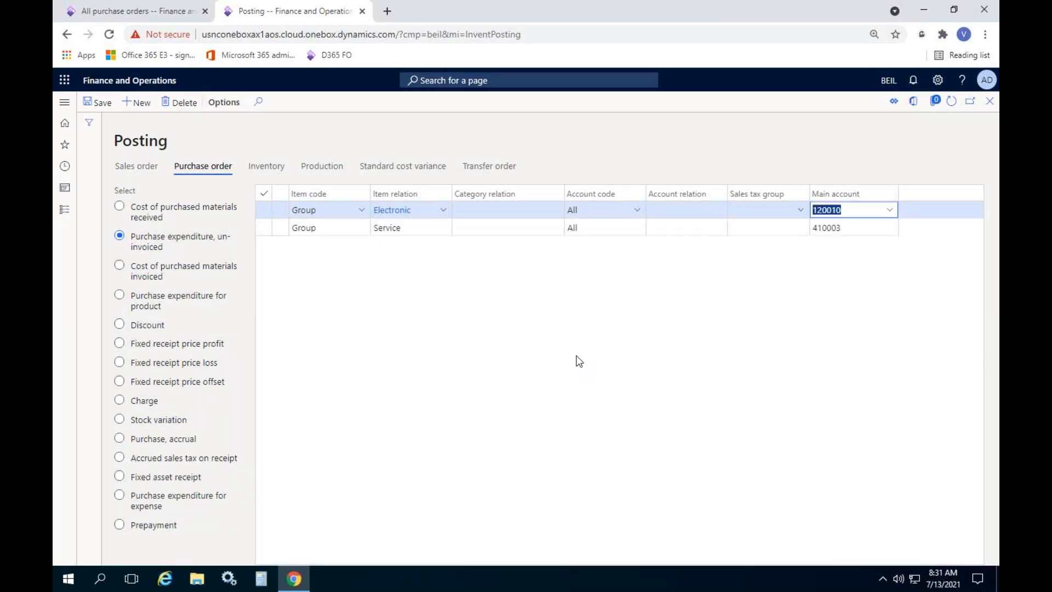
pyautogui.click(163, 15)
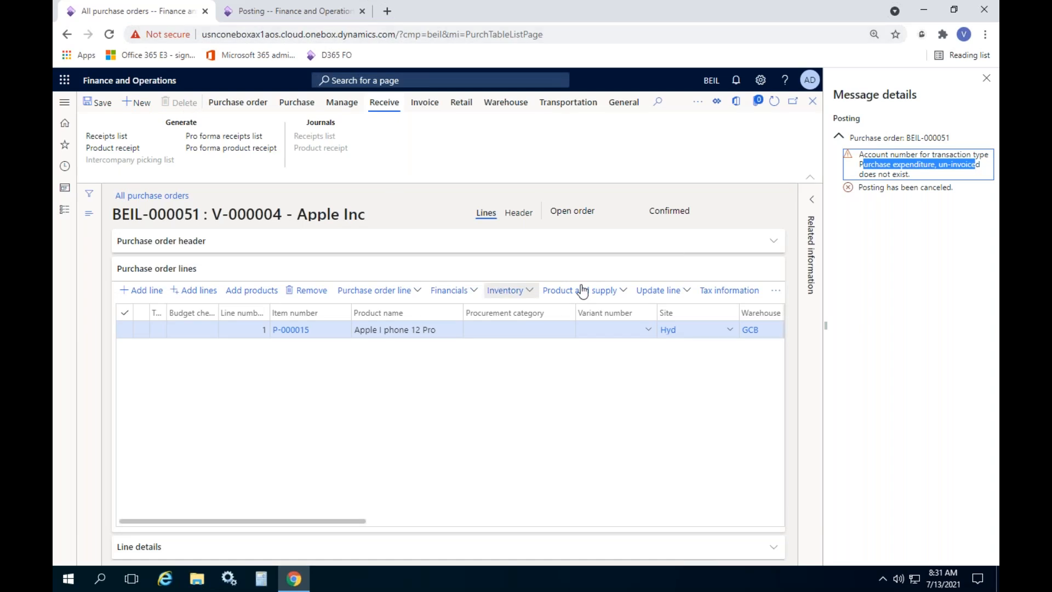
# Attempt to post product receipt GRN436456 for order BEIL-000051
pyautogui.click(986, 78)
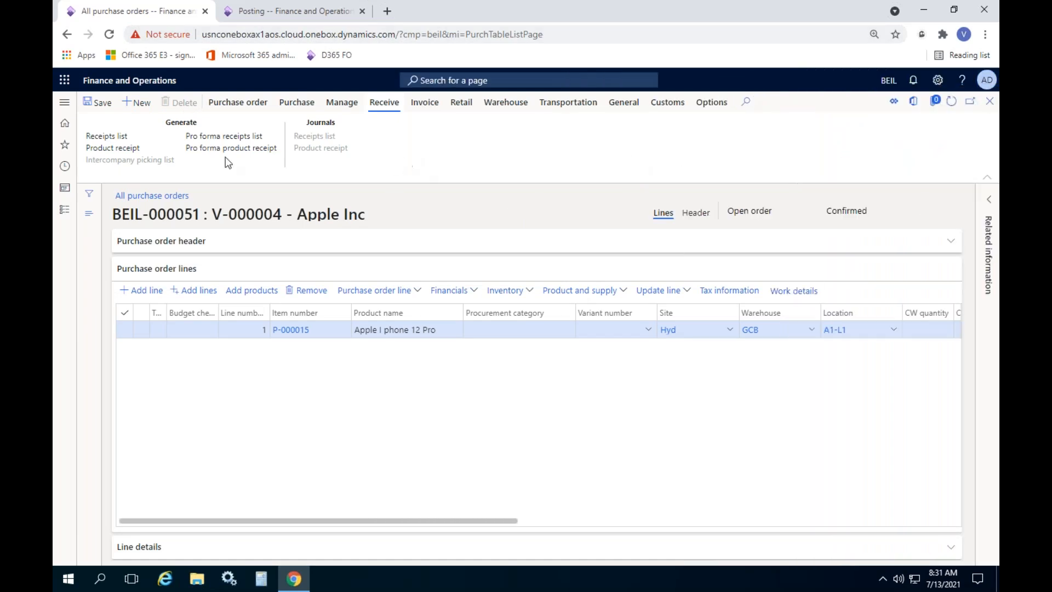
pyautogui.click(104, 149)
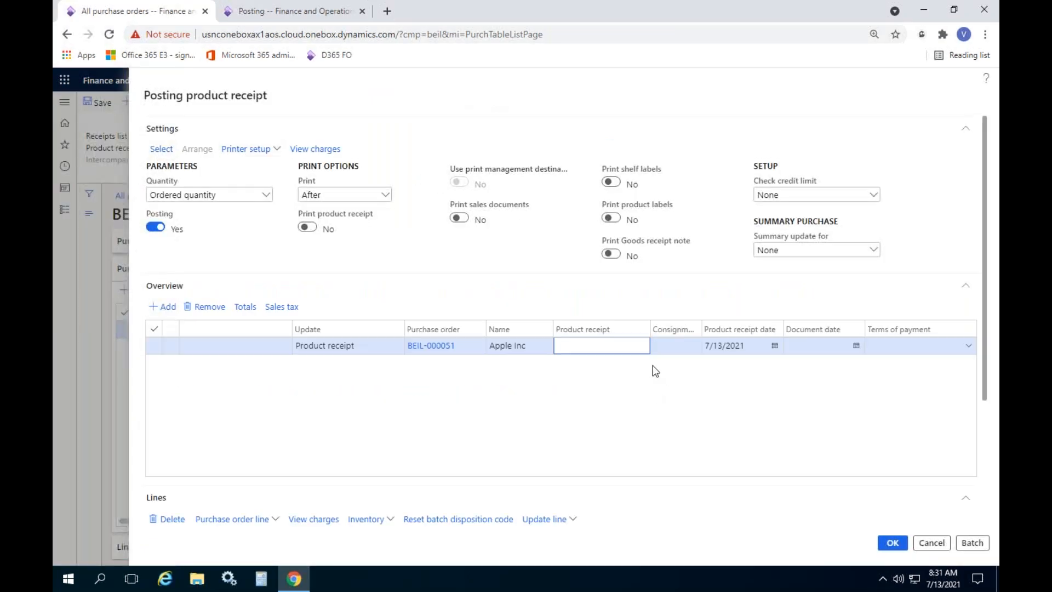
pyautogui.write('GRN436456')
pyautogui.scroll(-3, 653, 366)
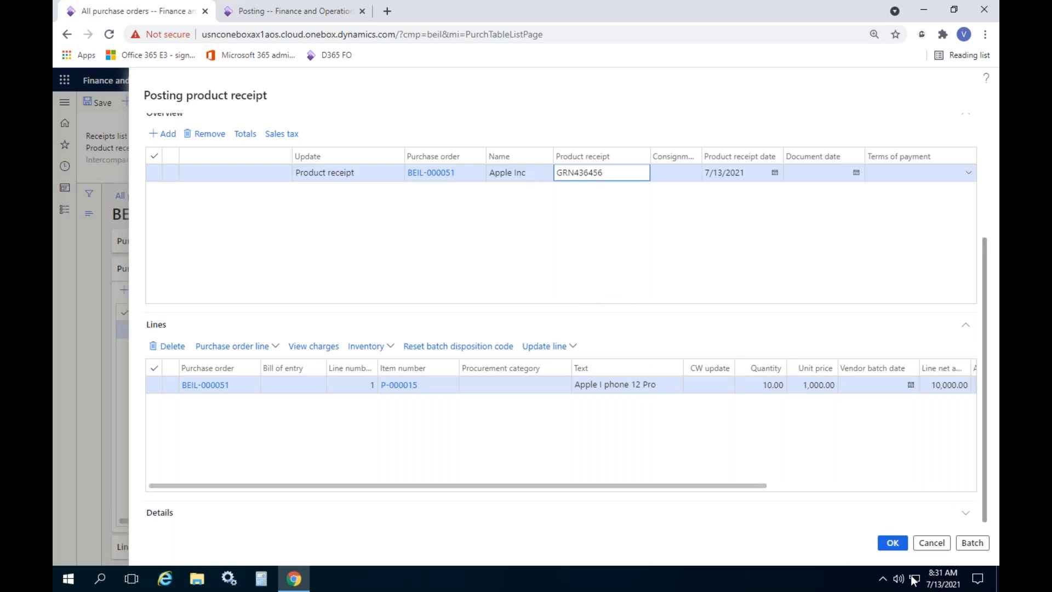
pyautogui.click(893, 543)
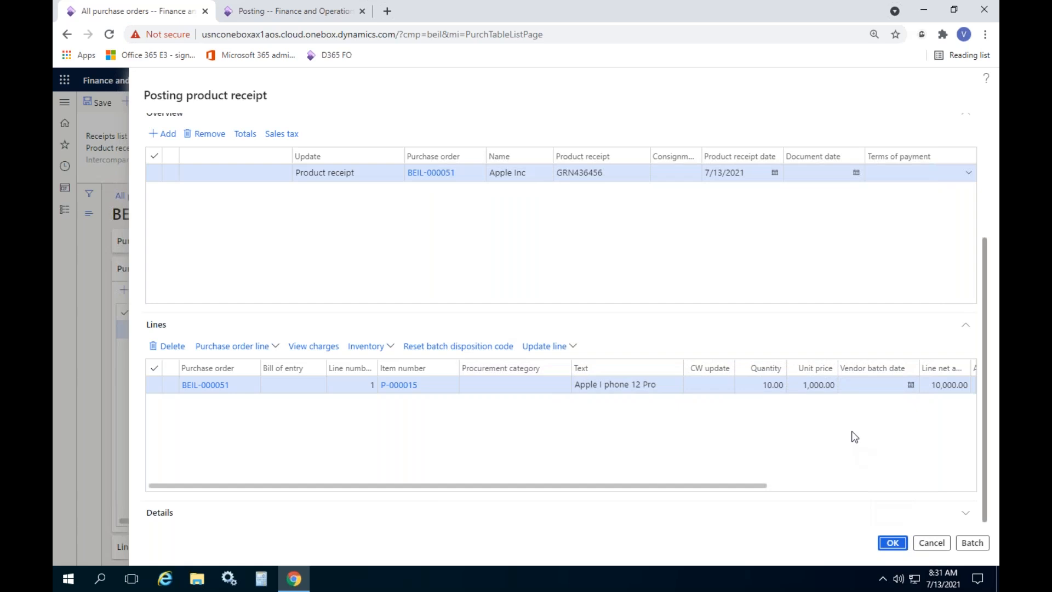
pyautogui.click(892, 542)
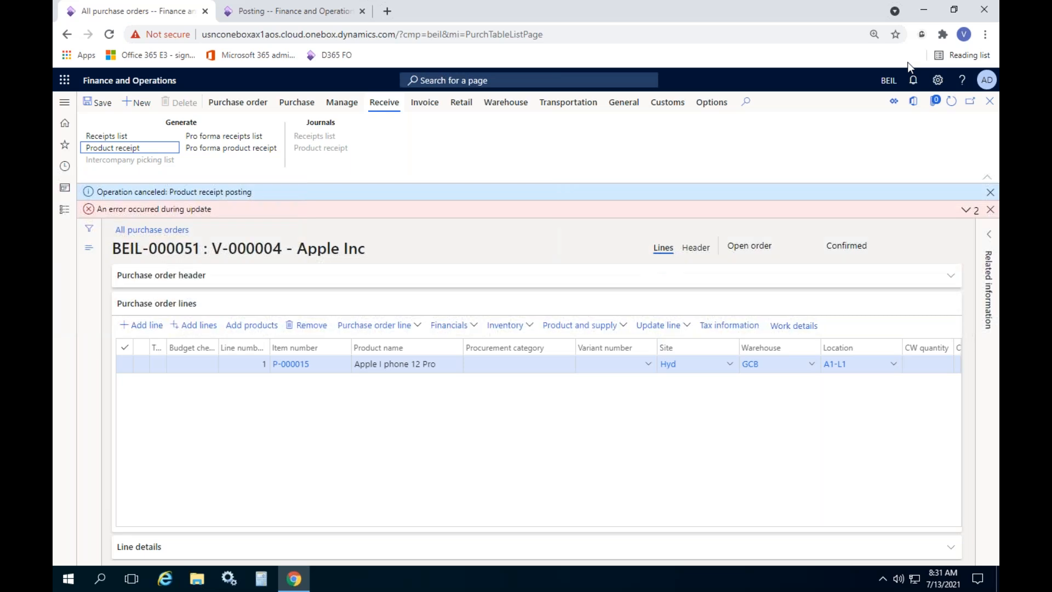
# Review the voucher BEIL-14011 already-used error, clear the banners, and restart product receipt posting
pyautogui.click(960, 226)
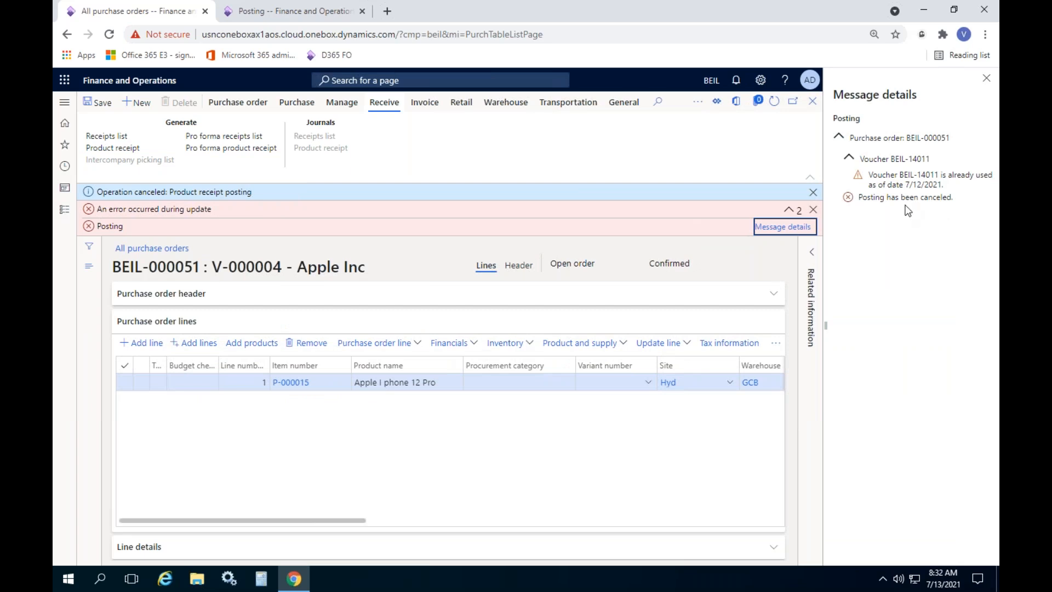
pyautogui.click(984, 79)
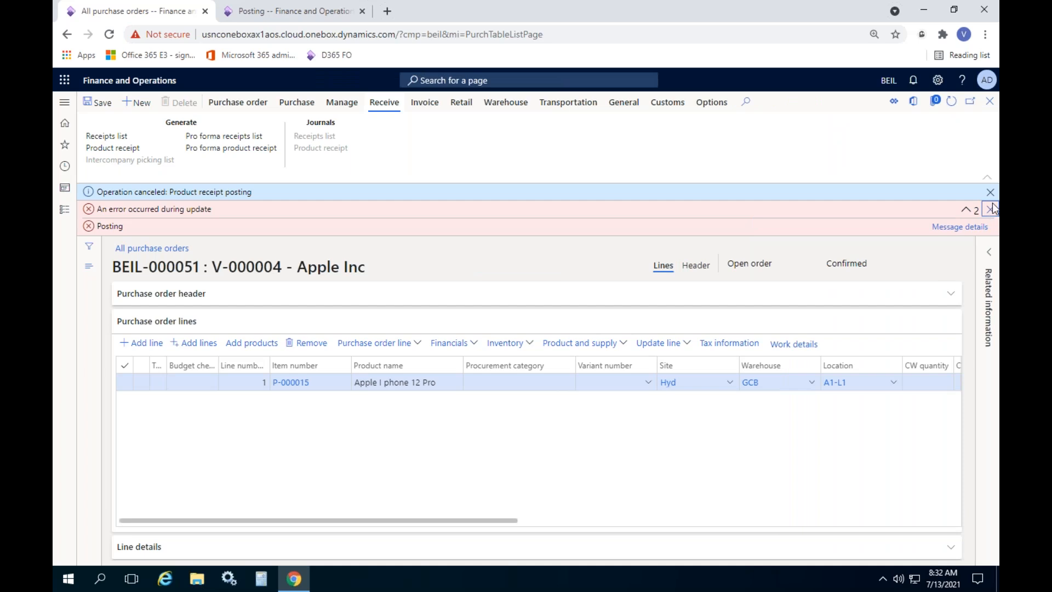
pyautogui.click(990, 209)
pyautogui.click(118, 151)
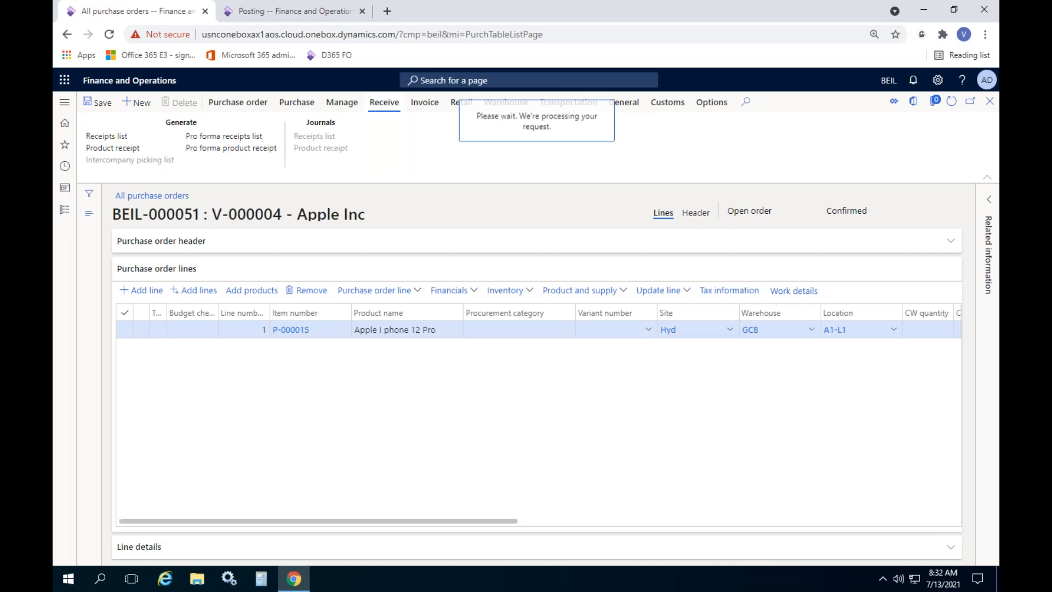
# Post product receipt GRN45457 for BEIL-000051 and open its product receipt journal
pyautogui.write('GRN45457')
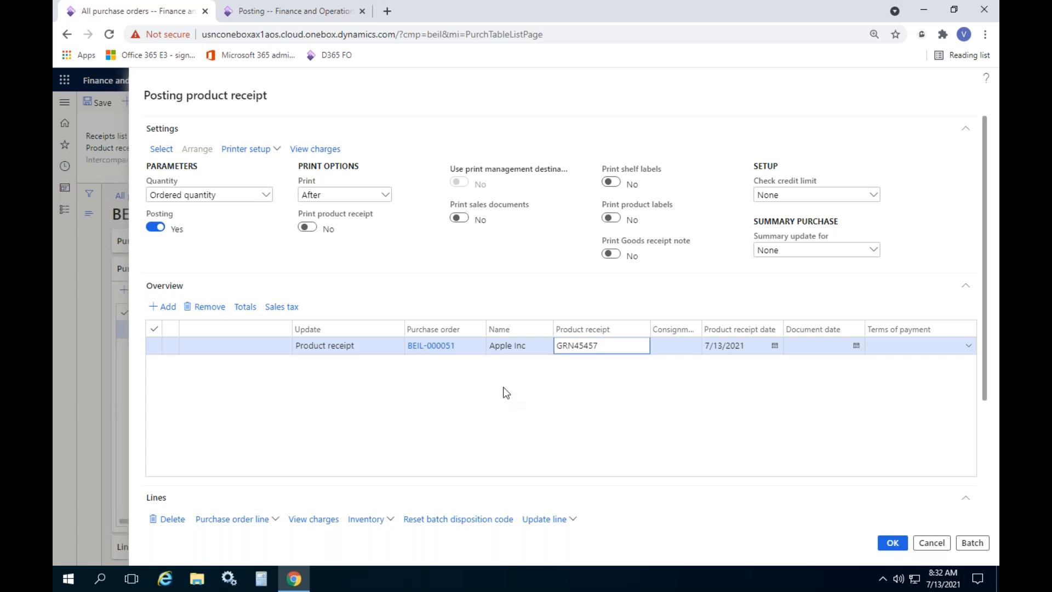
pyautogui.scroll(-3, 712, 394)
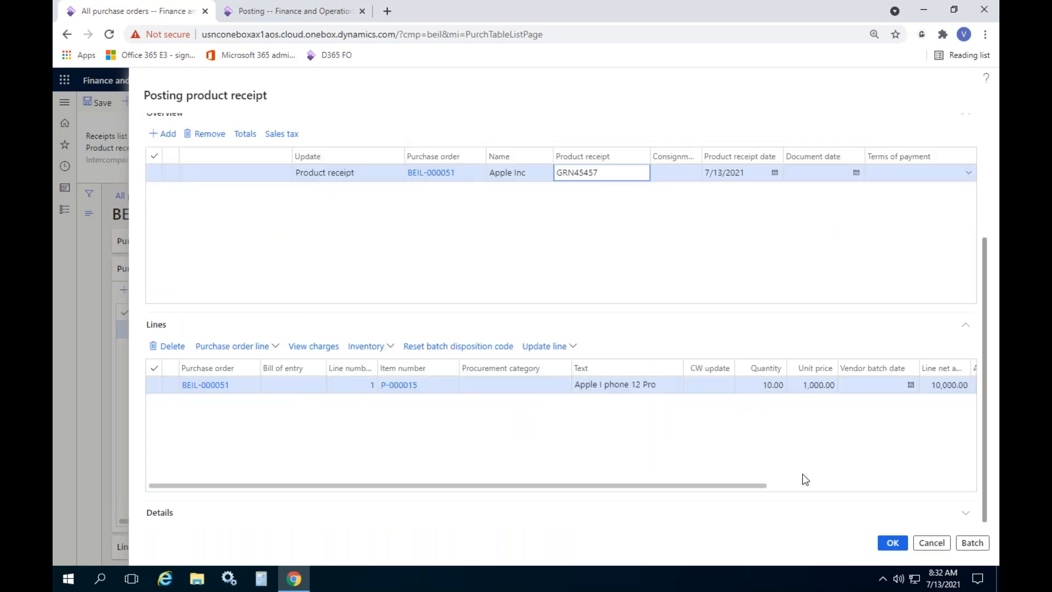
pyautogui.click(893, 542)
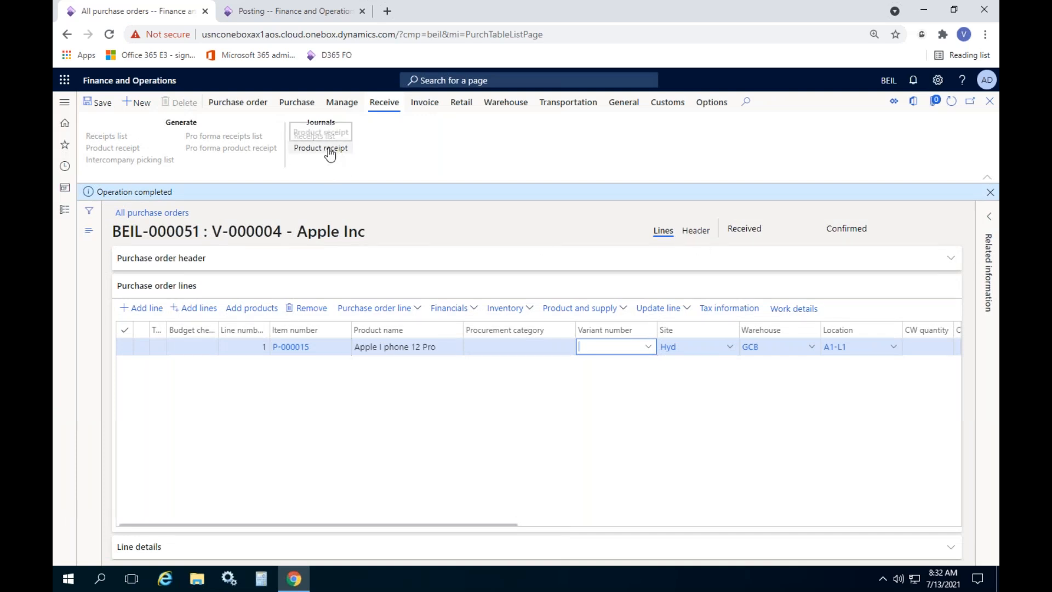
pyautogui.doubleClick(319, 126)
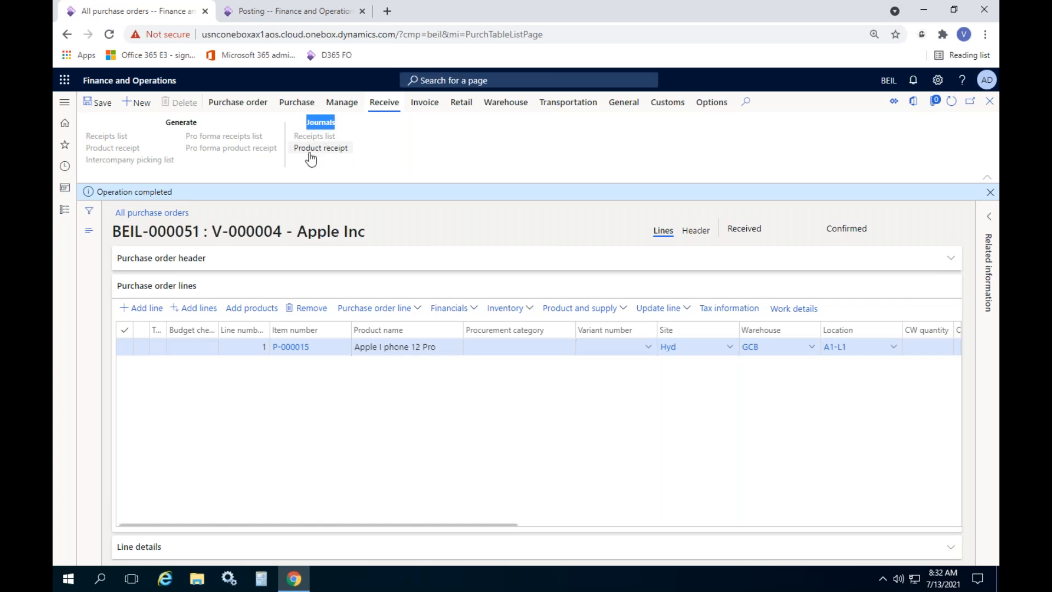
pyautogui.click(320, 147)
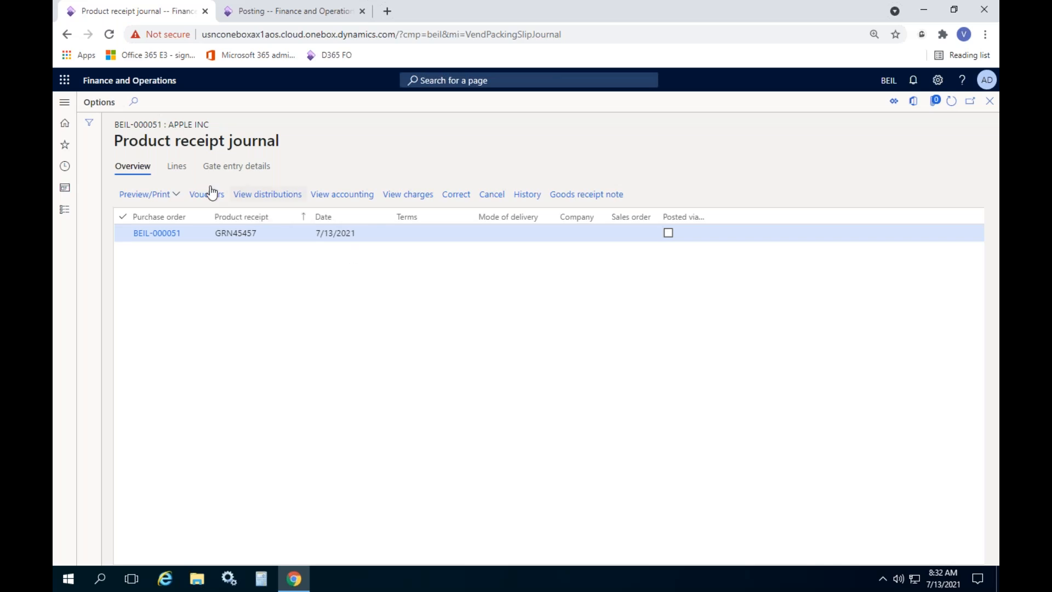
pyautogui.click(177, 166)
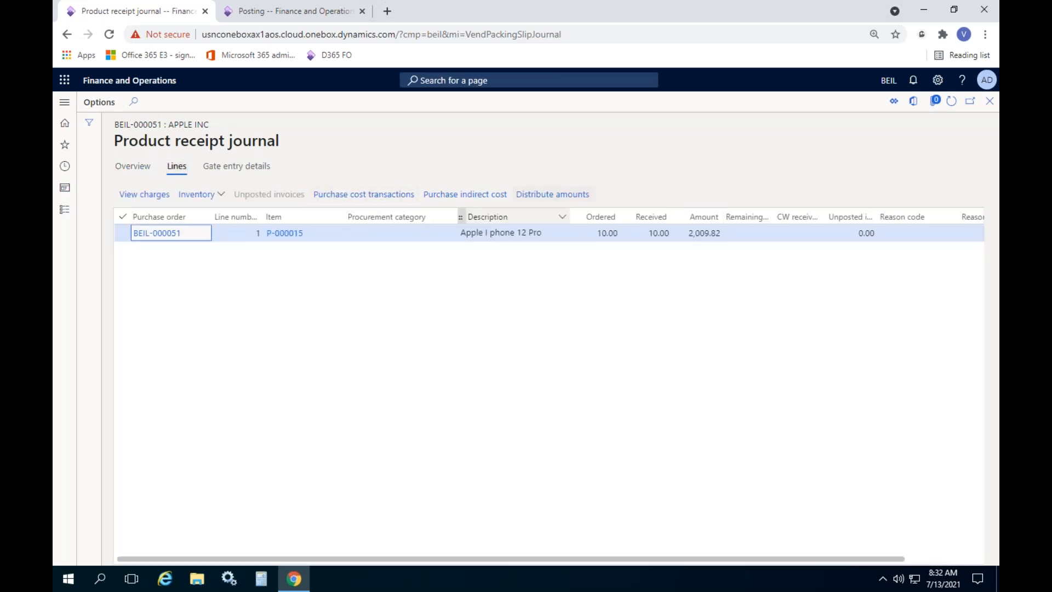
pyautogui.click(602, 232)
pyautogui.click(641, 232)
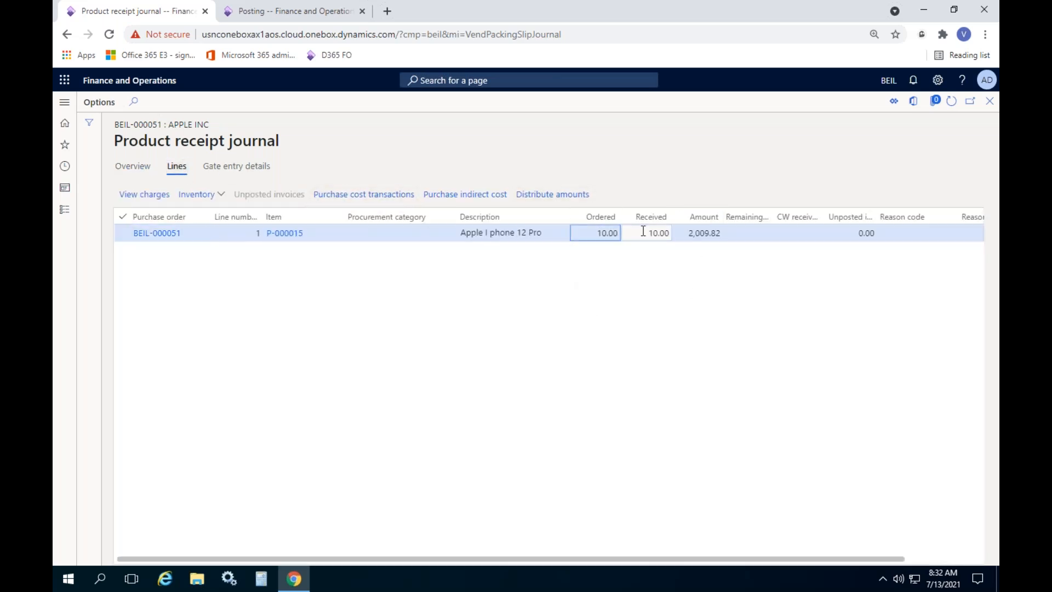
pyautogui.click(129, 169)
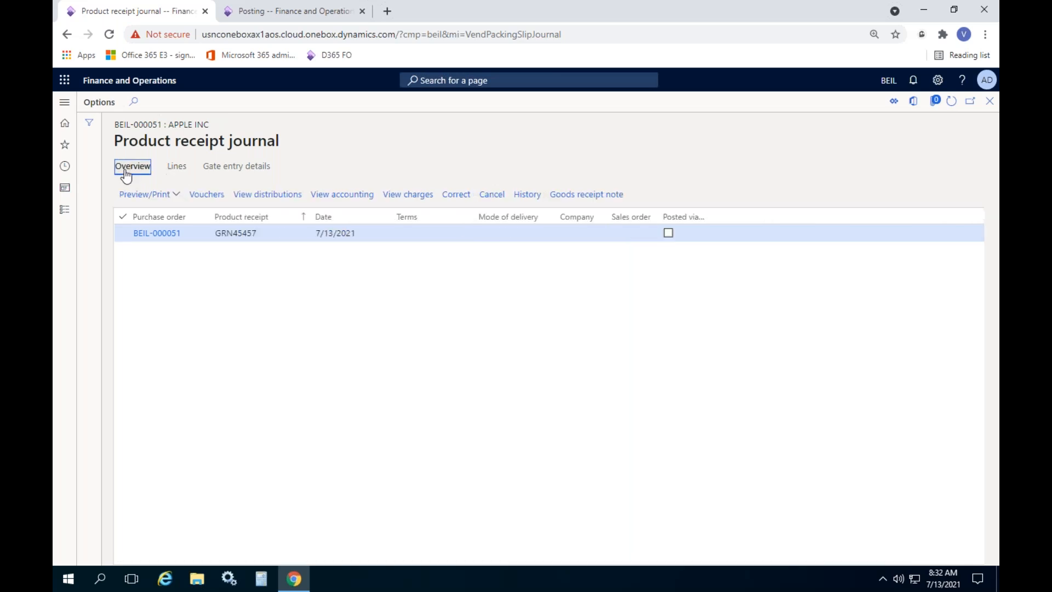
pyautogui.click(205, 197)
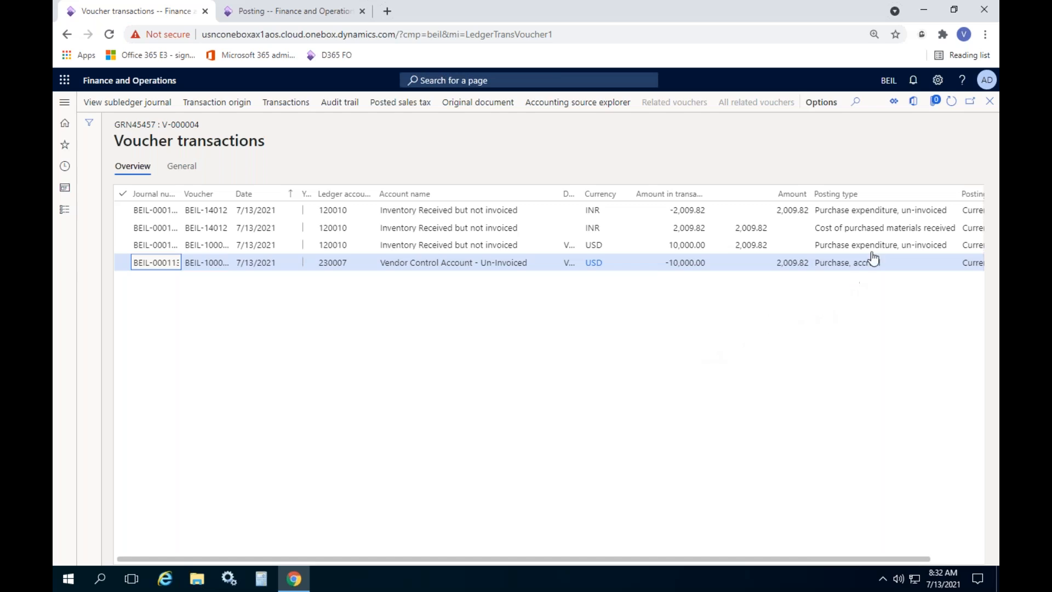
pyautogui.click(893, 214)
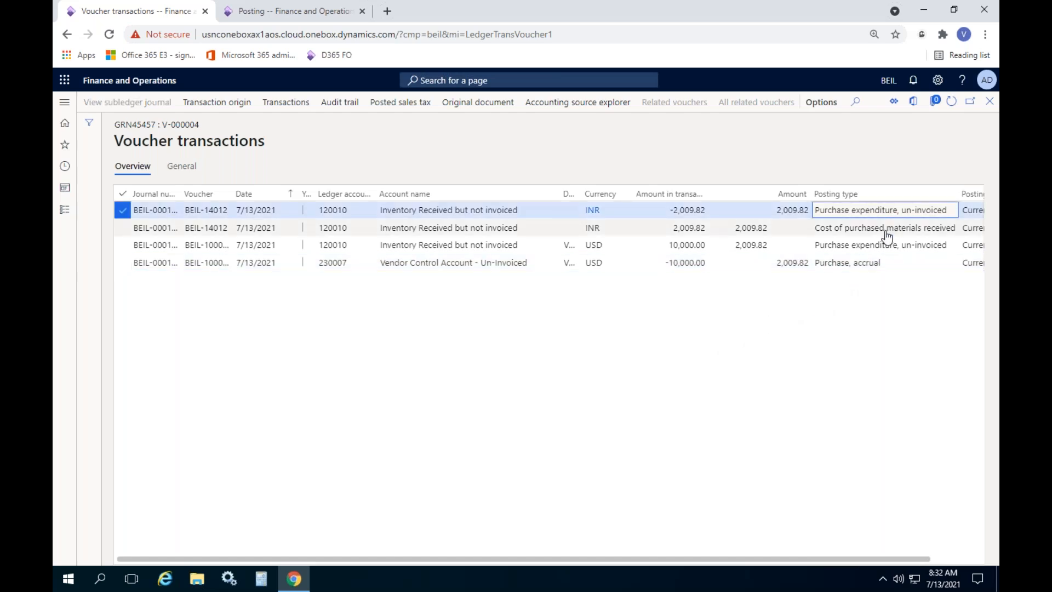
pyautogui.click(859, 248)
pyautogui.click(820, 210)
pyautogui.click(825, 245)
pyautogui.click(829, 214)
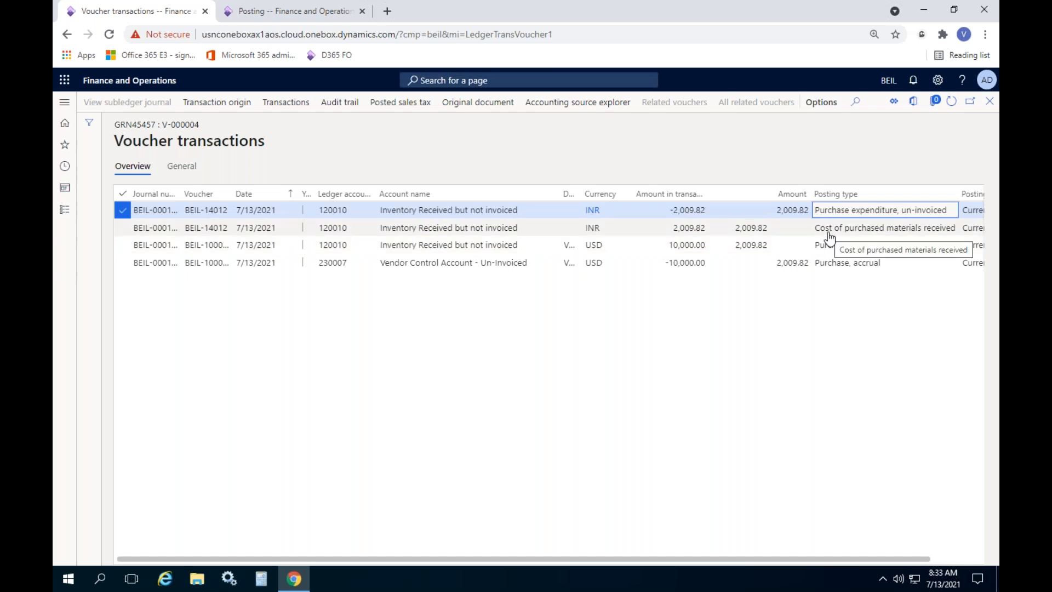
pyautogui.click(829, 234)
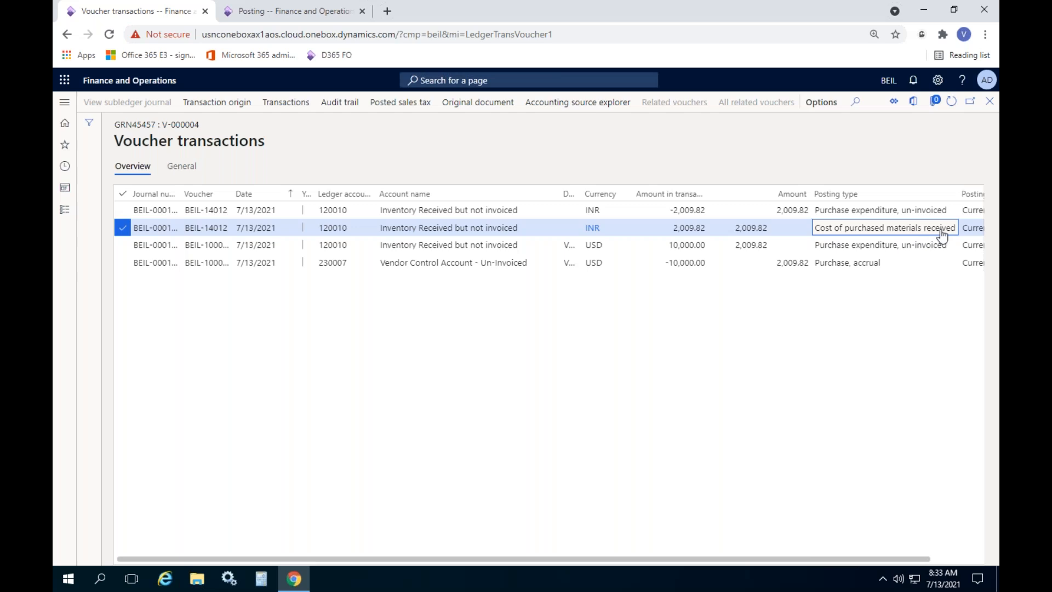
pyautogui.click(692, 228)
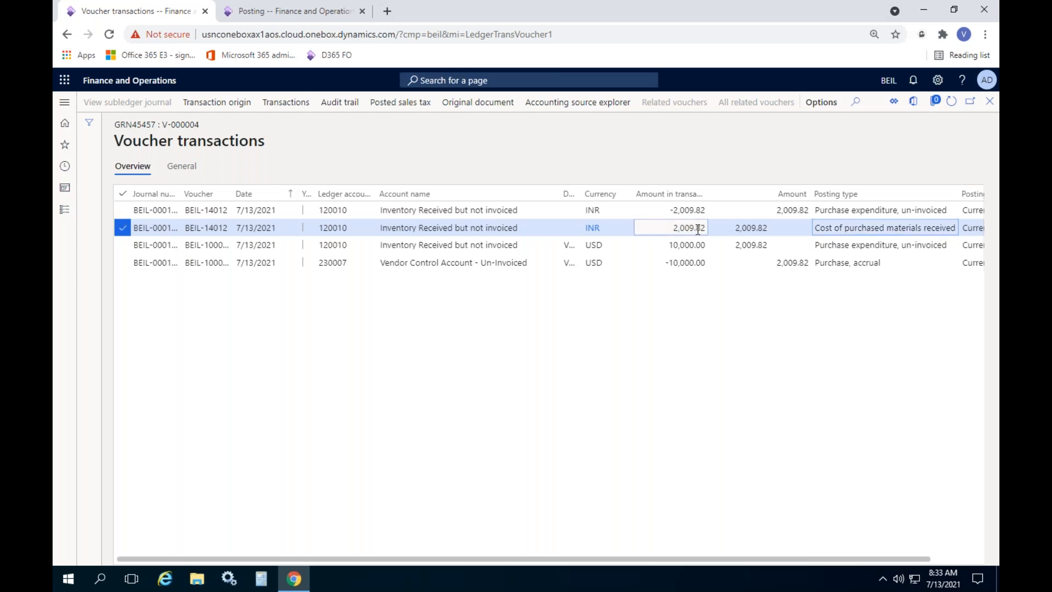
pyautogui.click(835, 268)
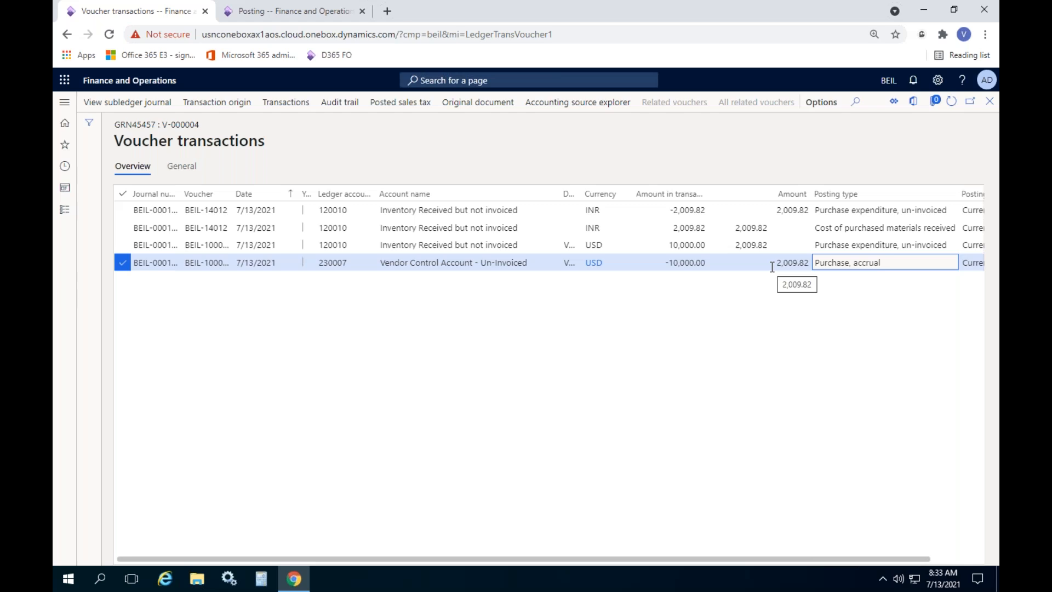
pyautogui.click(989, 100)
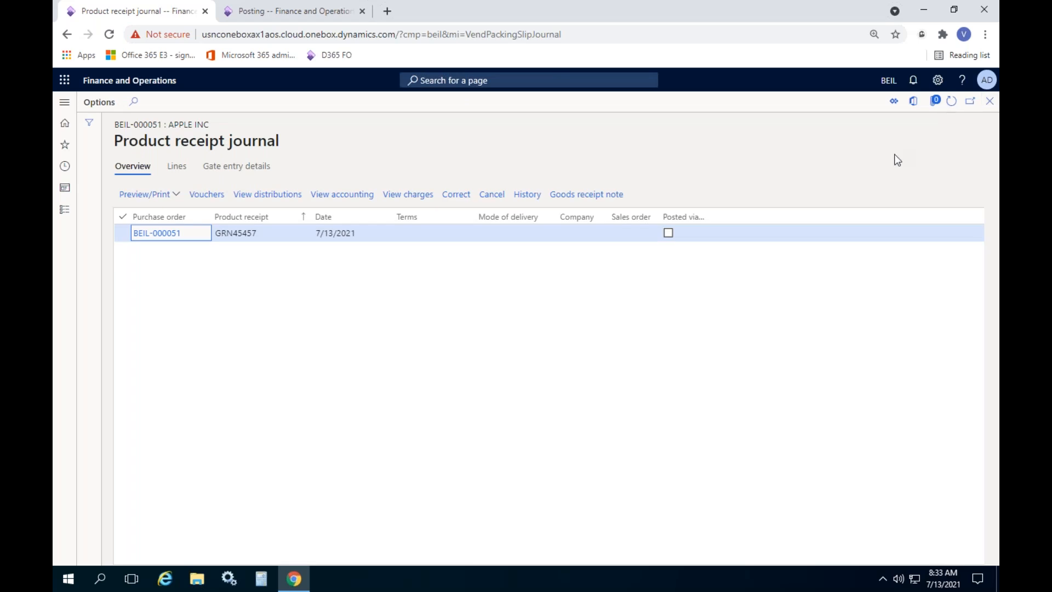
# Create the vendor invoice with number INV46364 and invoice date 7/13/2021
pyautogui.click(989, 102)
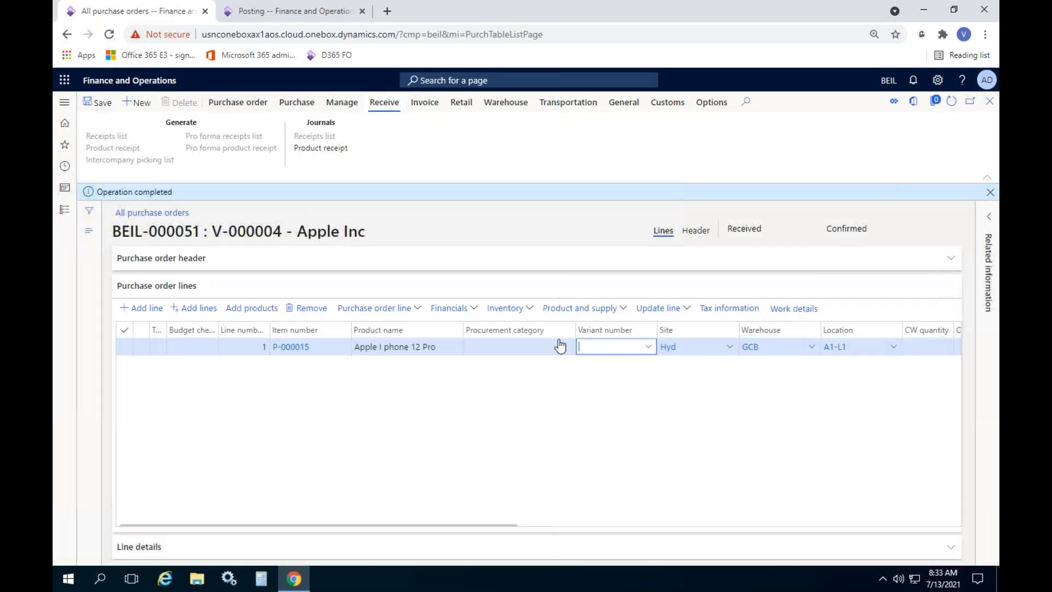
pyautogui.click(990, 191)
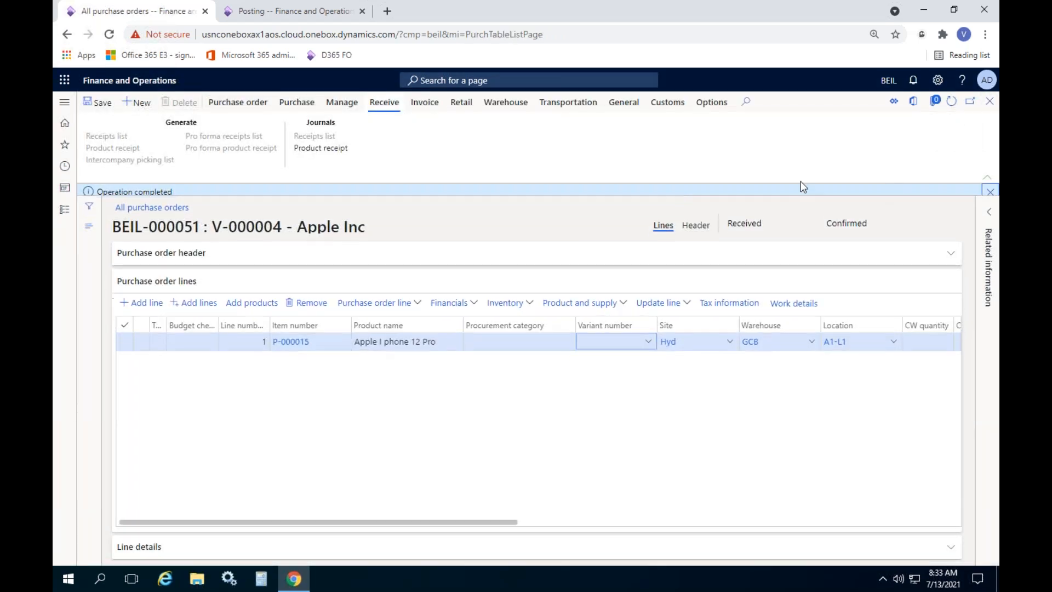
pyautogui.click(434, 103)
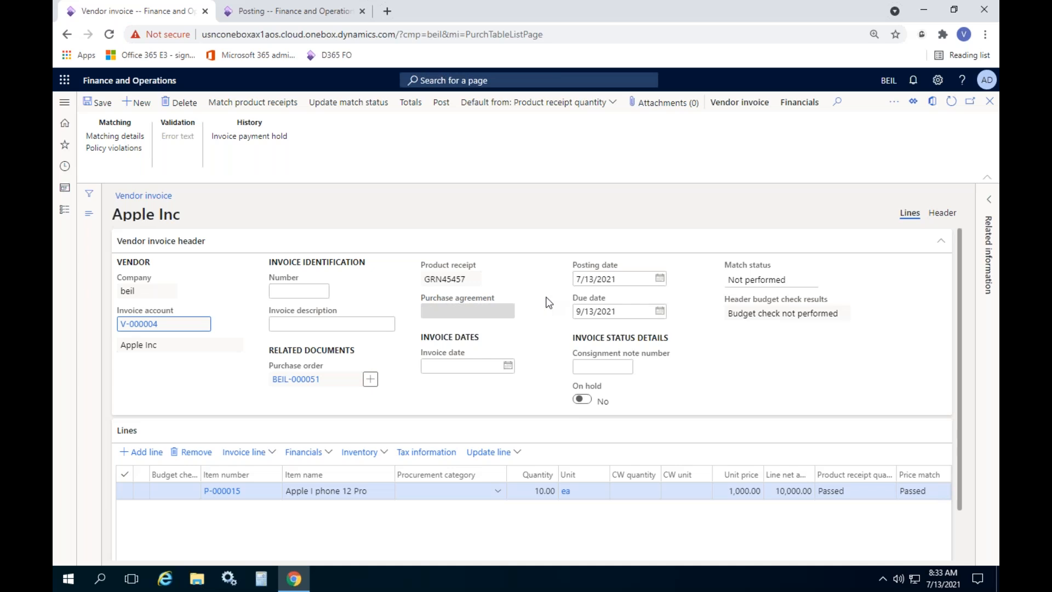
pyautogui.click(298, 290)
pyautogui.write('INV46364')
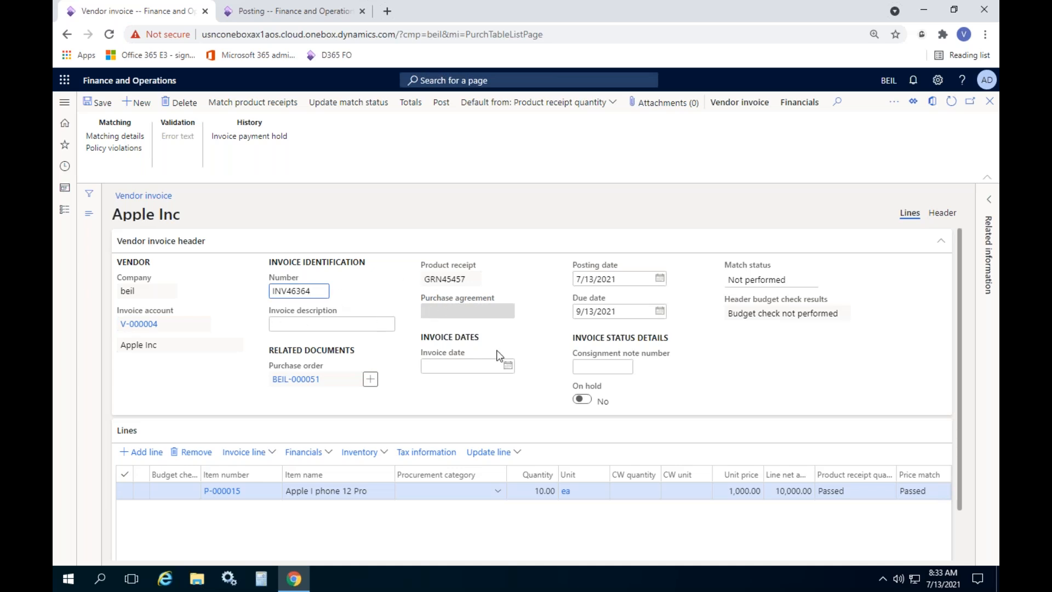
pyautogui.click(508, 365)
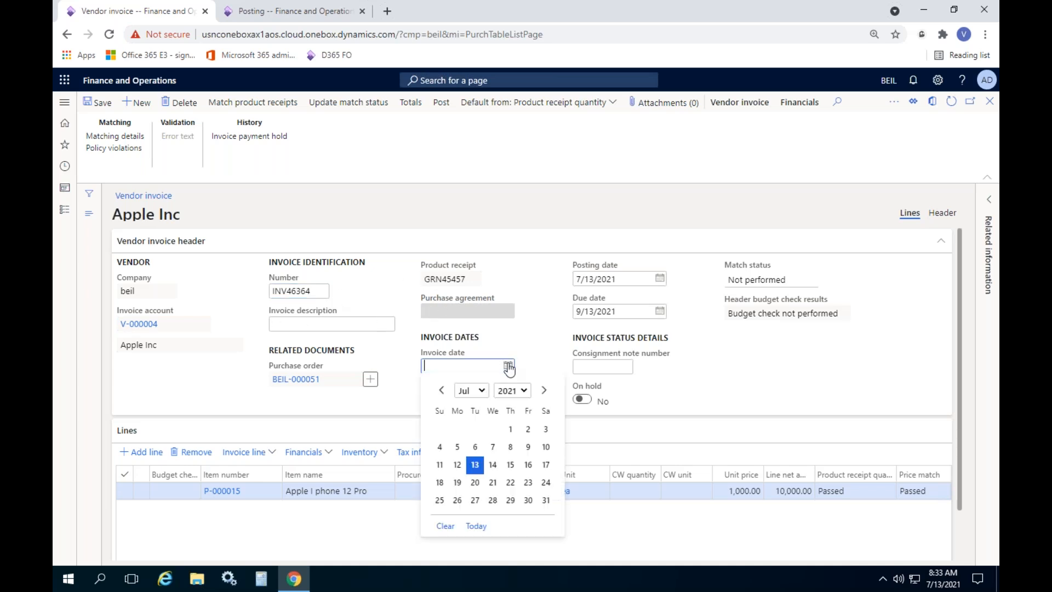
pyautogui.click(475, 464)
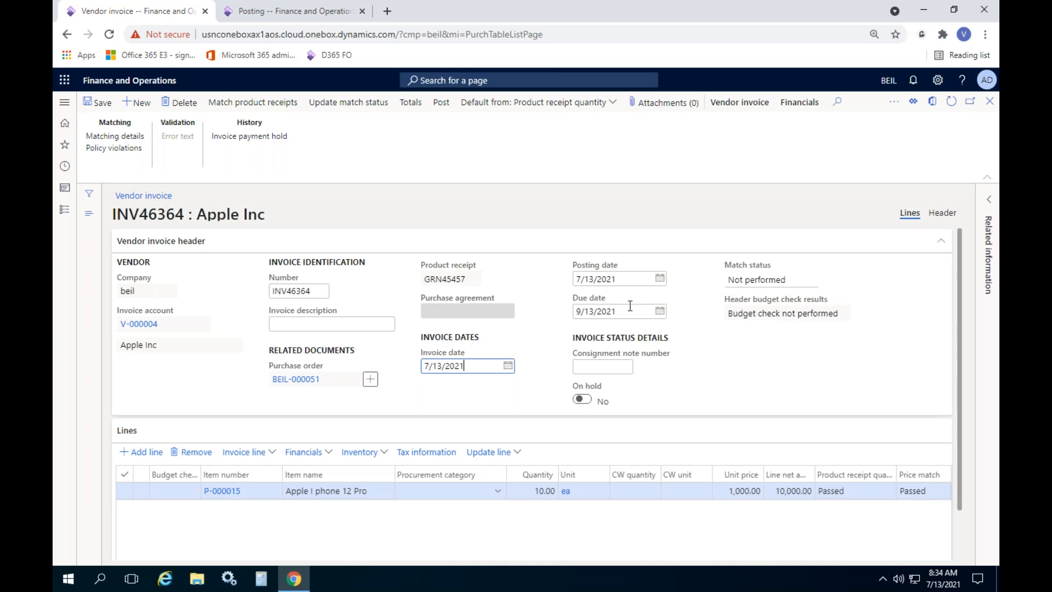
pyautogui.click(595, 313)
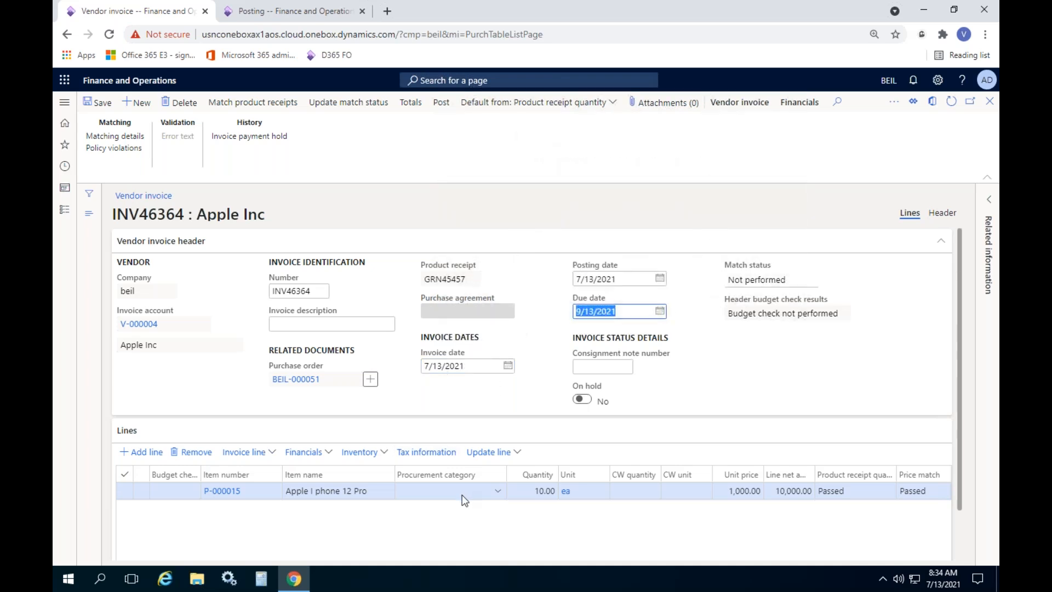
# Update the invoice match status to Passed and attempt to post it
pyautogui.click(328, 102)
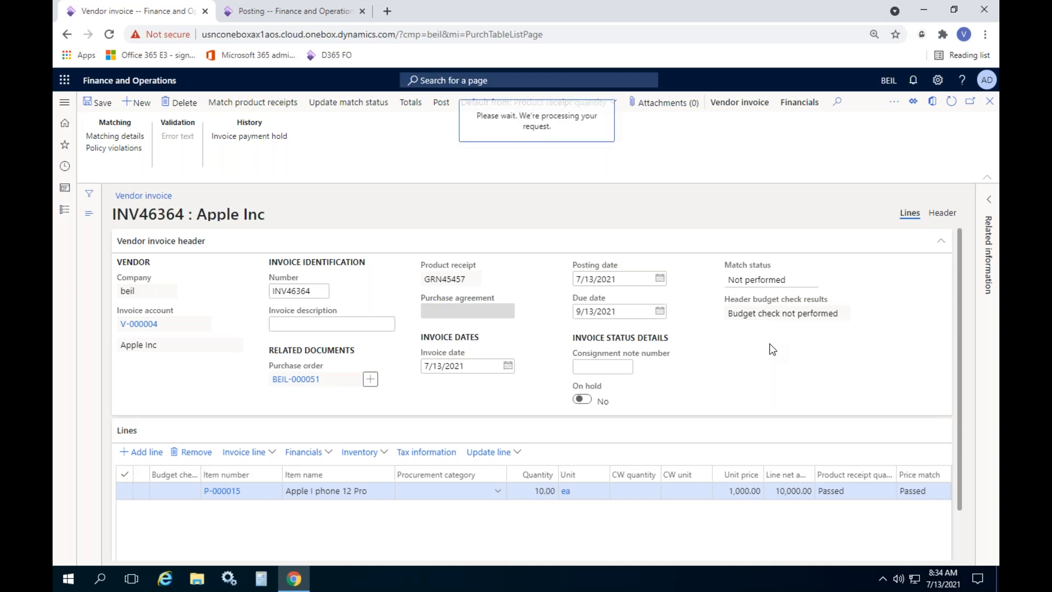
pyautogui.scroll(-1, 765, 359)
pyautogui.scroll(1, 766, 361)
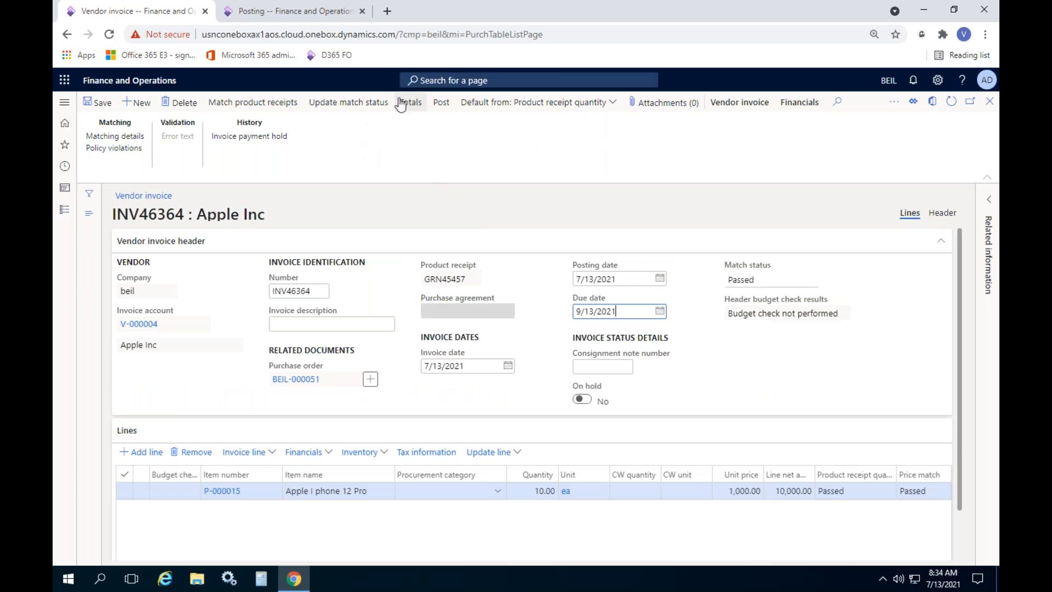
pyautogui.click(442, 103)
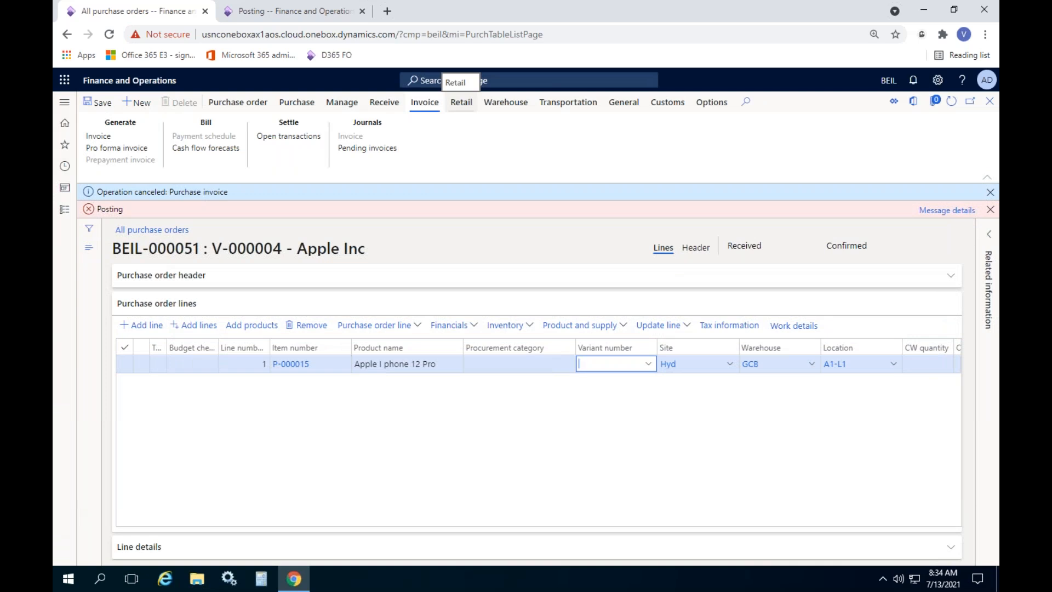
# Review why the invoice posting was canceled and dismiss the error banners
pyautogui.click(947, 211)
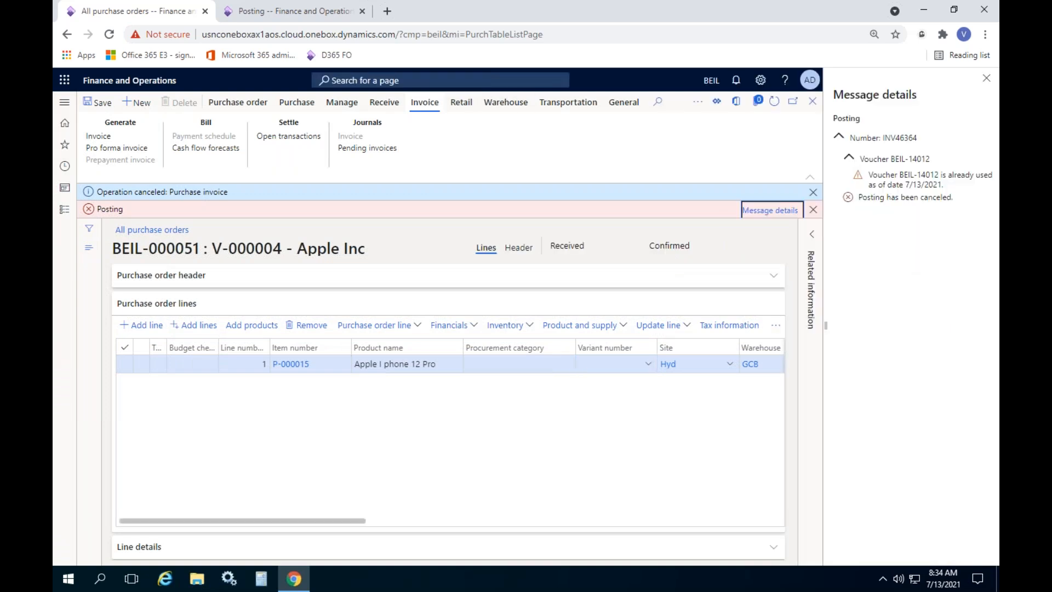
pyautogui.click(986, 78)
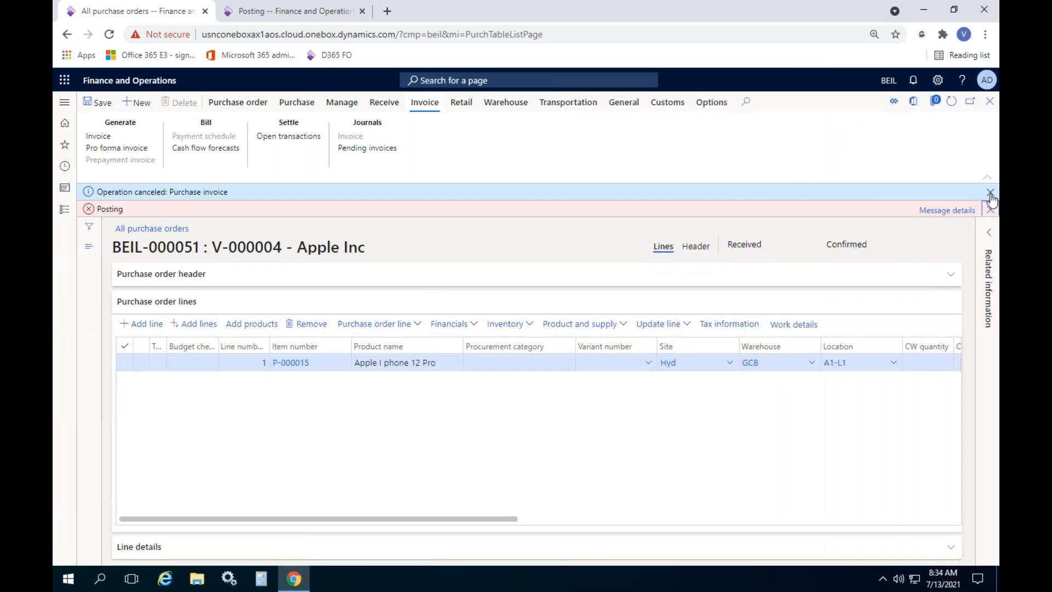
pyautogui.click(989, 210)
pyautogui.click(989, 191)
# Open pending invoice INV46364, update its match status, and post it
pyautogui.click(372, 149)
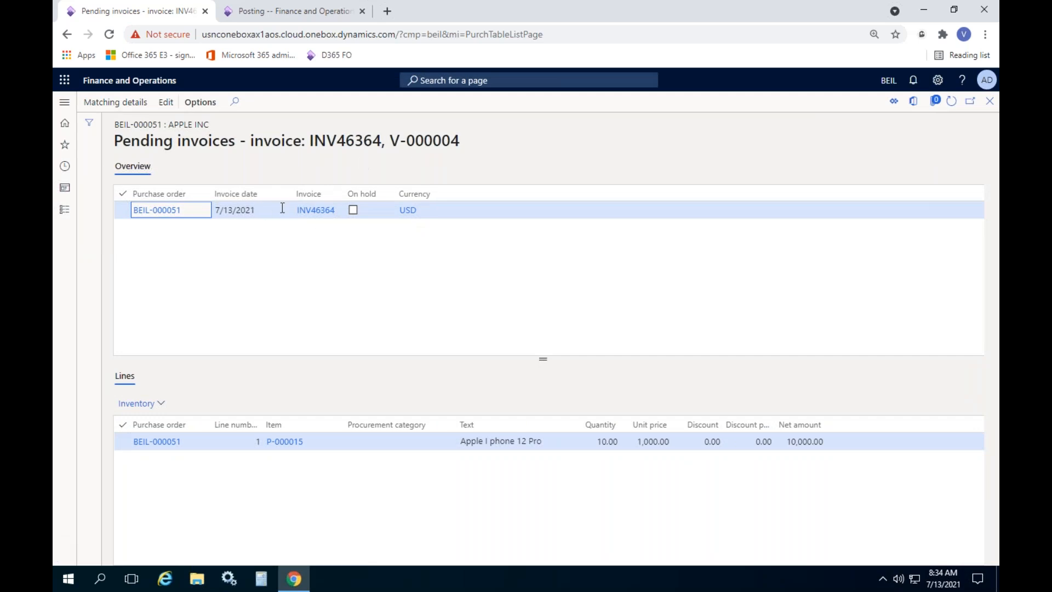
pyautogui.click(317, 211)
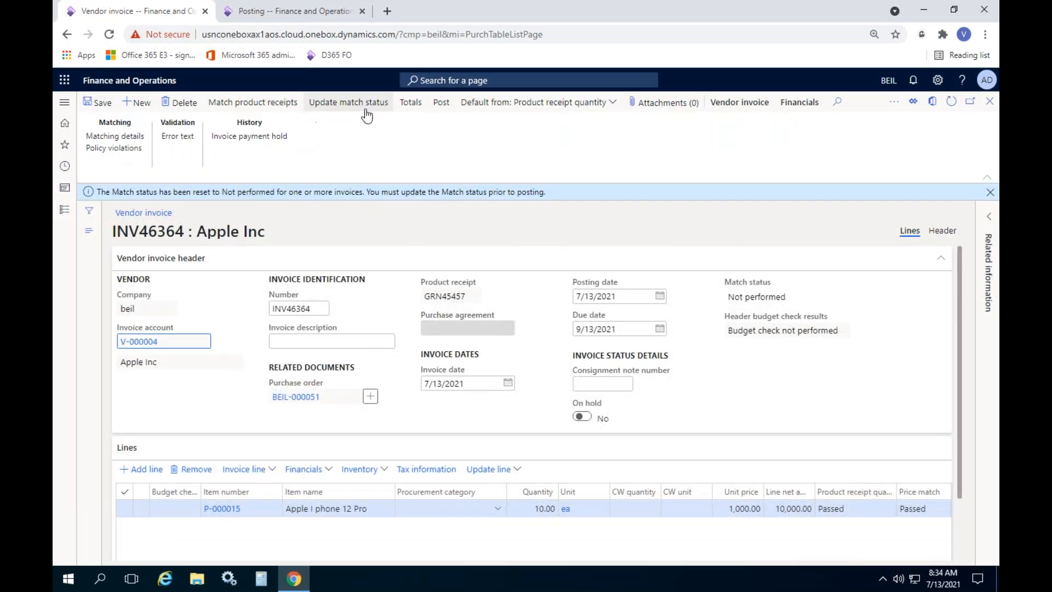
pyautogui.click(390, 102)
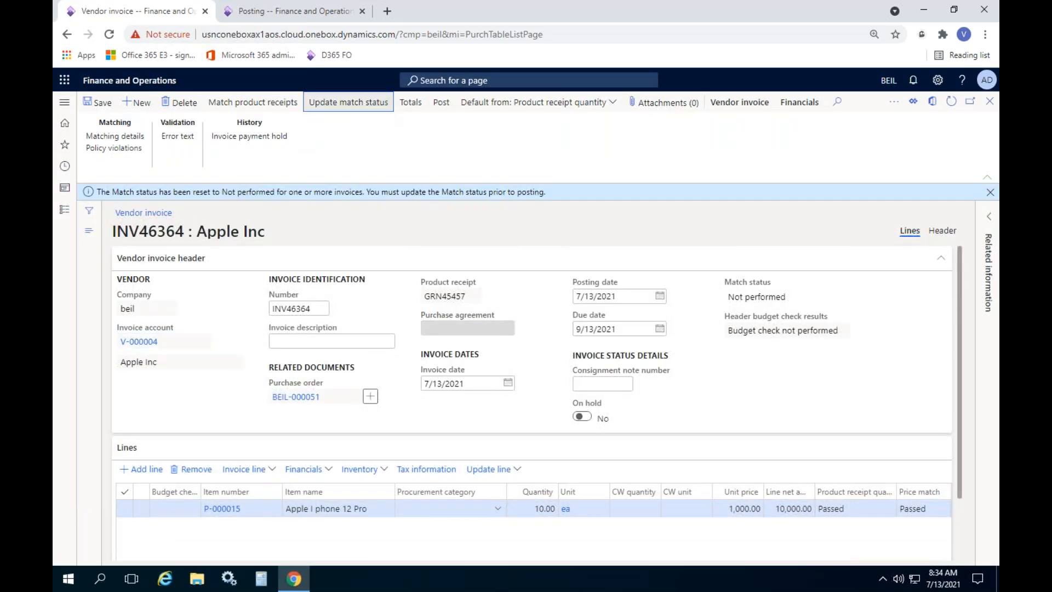
pyautogui.click(441, 104)
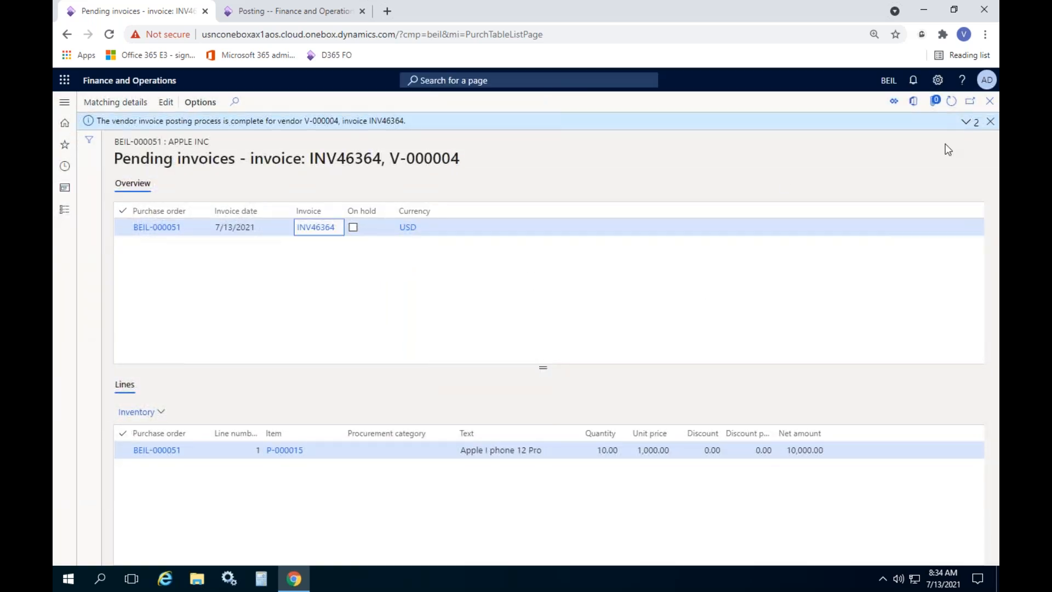
# Dismiss the completion message, refresh and close Pending invoices, and refresh order BEIL-000051
pyautogui.click(989, 121)
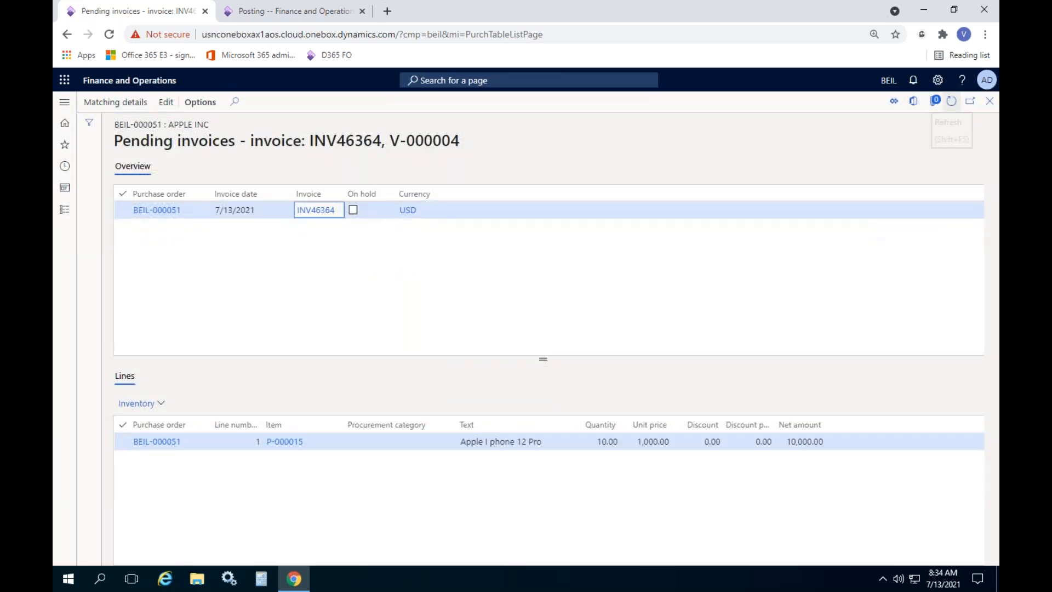
pyautogui.click(952, 104)
pyautogui.click(988, 104)
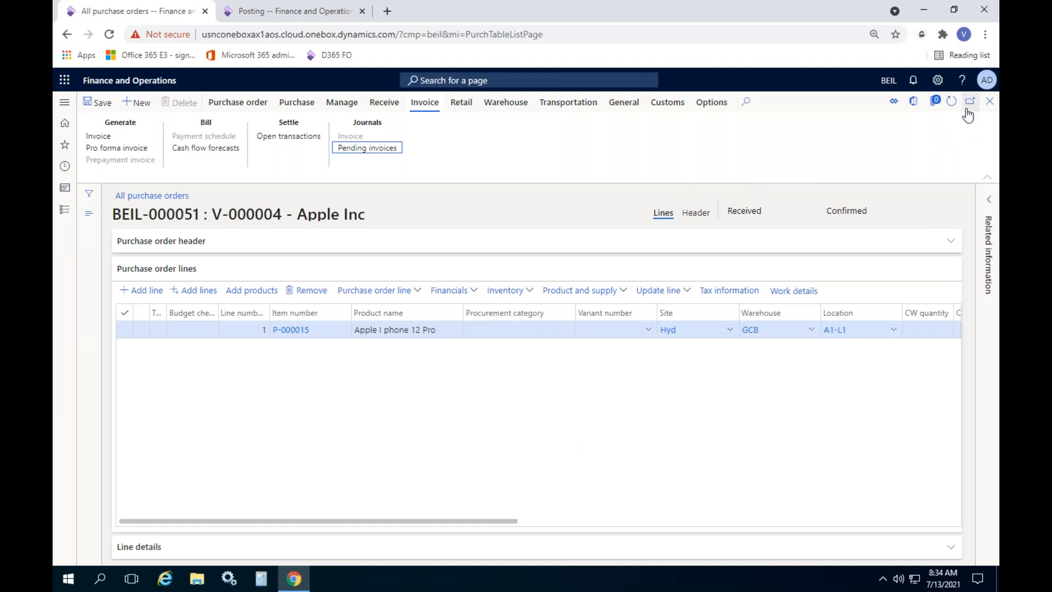
pyautogui.click(952, 102)
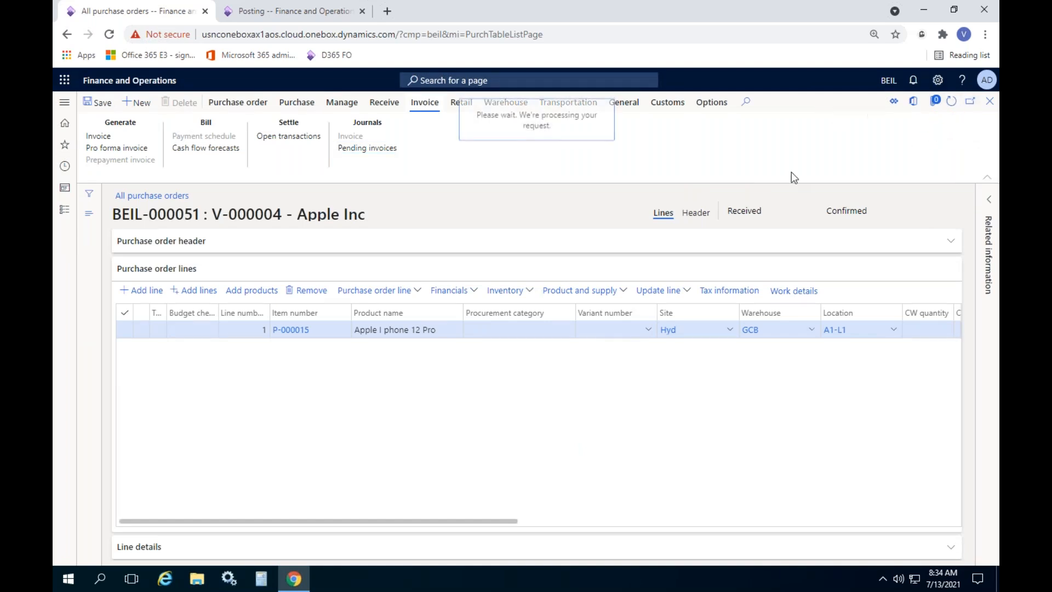
# Open the invoice journal and check INV46364's 10,200.00 amount and voucher BEIL-110000013
pyautogui.click(360, 139)
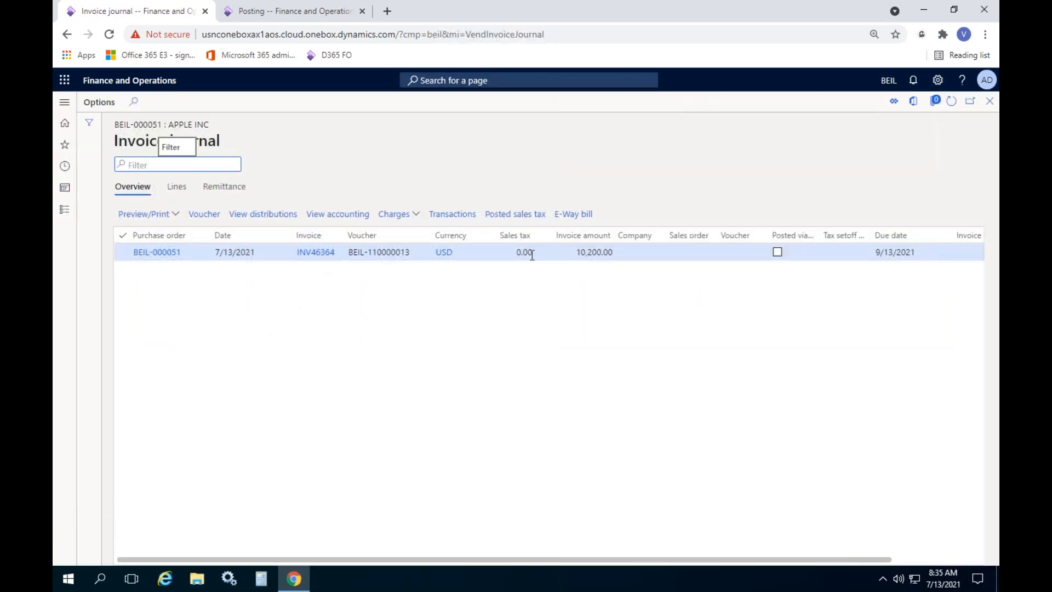
pyautogui.click(571, 253)
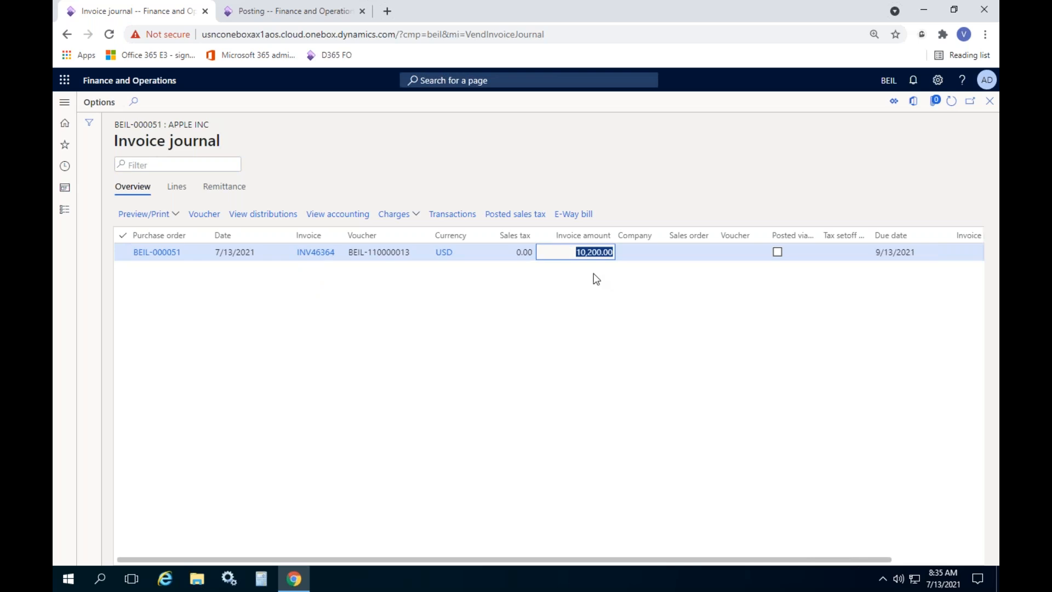
pyautogui.click(595, 278)
pyautogui.click(583, 253)
# Review INV46364's voucher transactions and open them in Microsoft Office
pyautogui.click(214, 219)
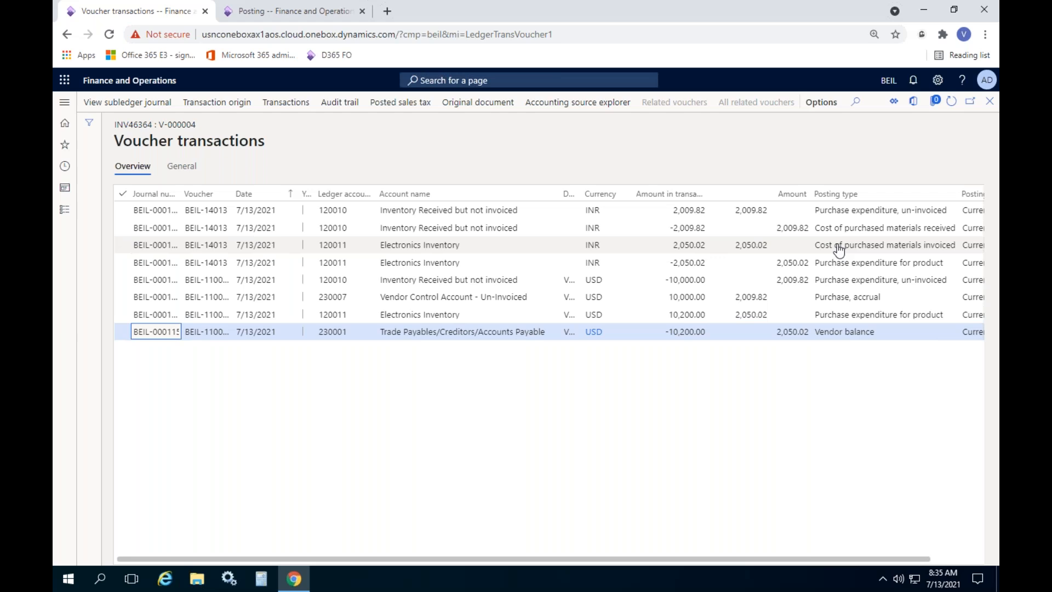
pyautogui.rightClick(438, 195)
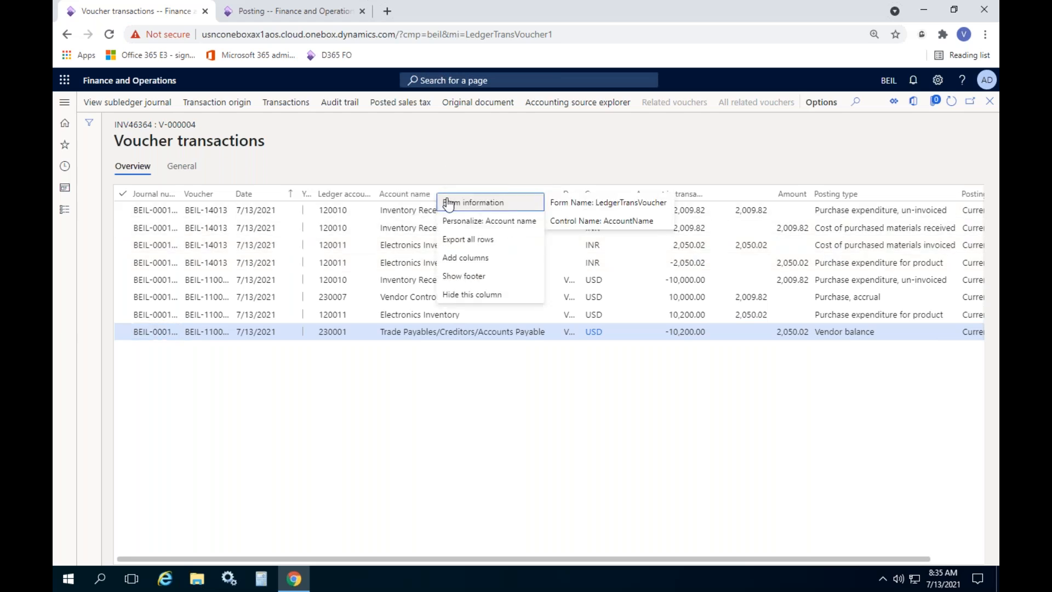
pyautogui.click(577, 146)
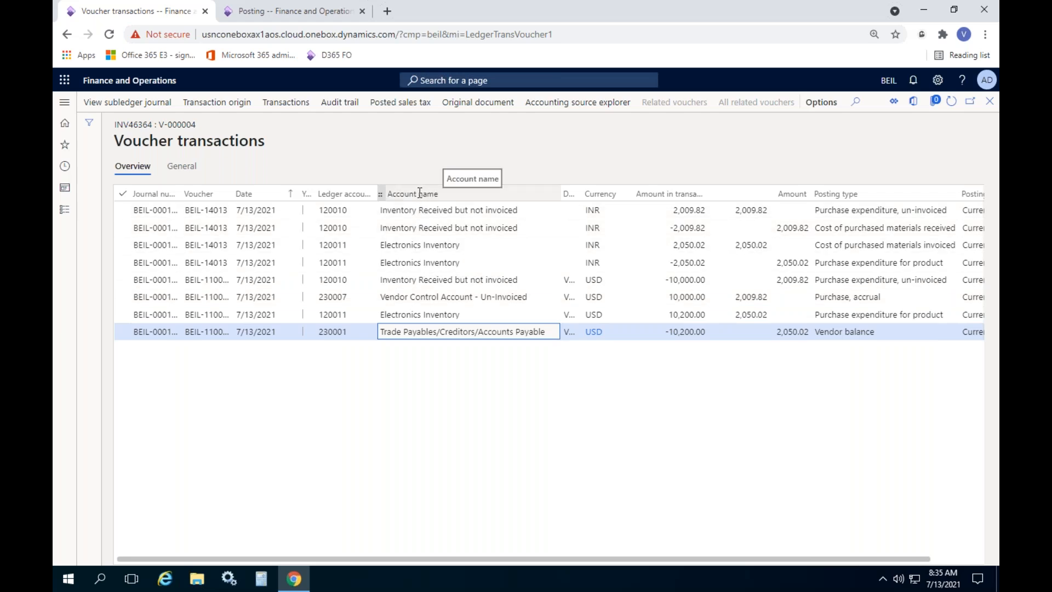
pyautogui.rightClick(440, 194)
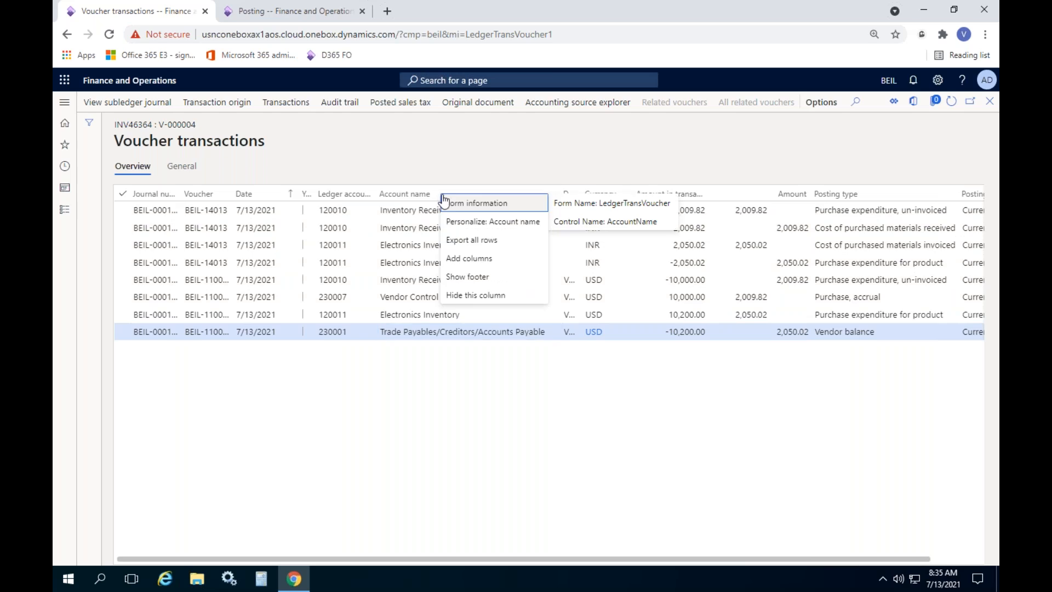
pyautogui.click(493, 424)
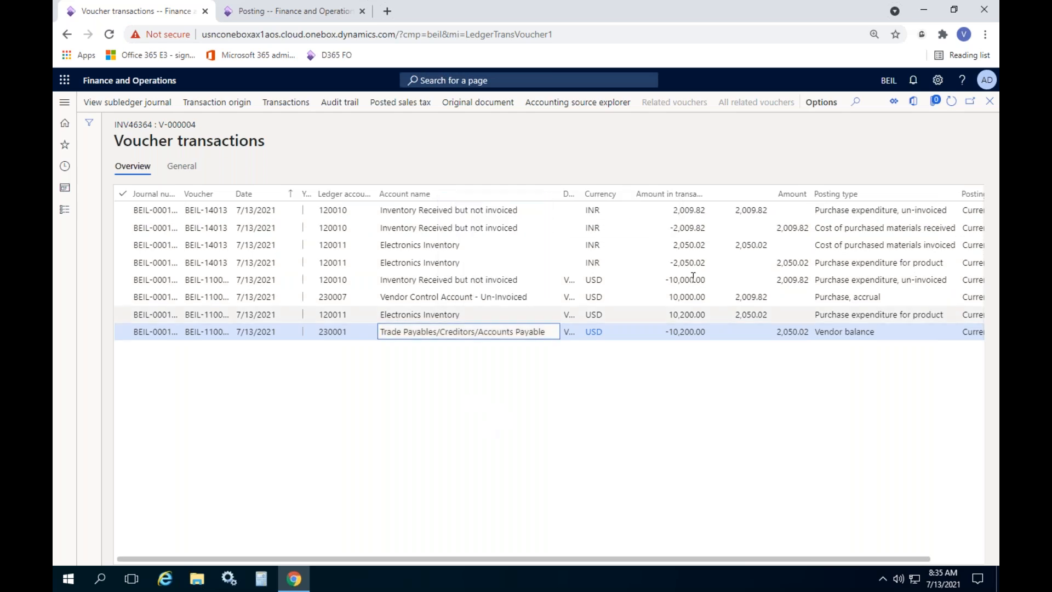
pyautogui.click(912, 102)
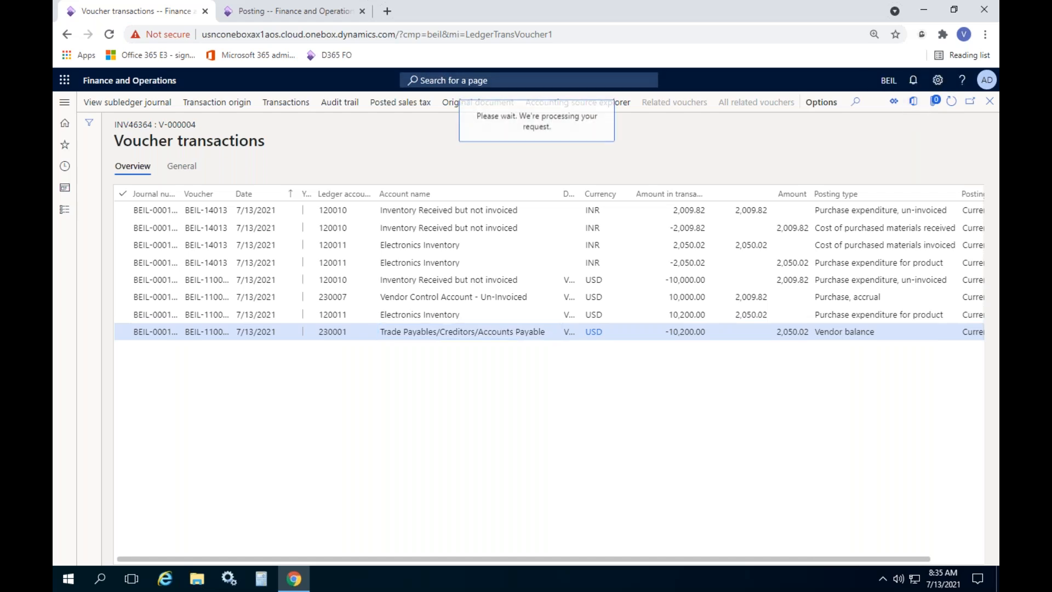
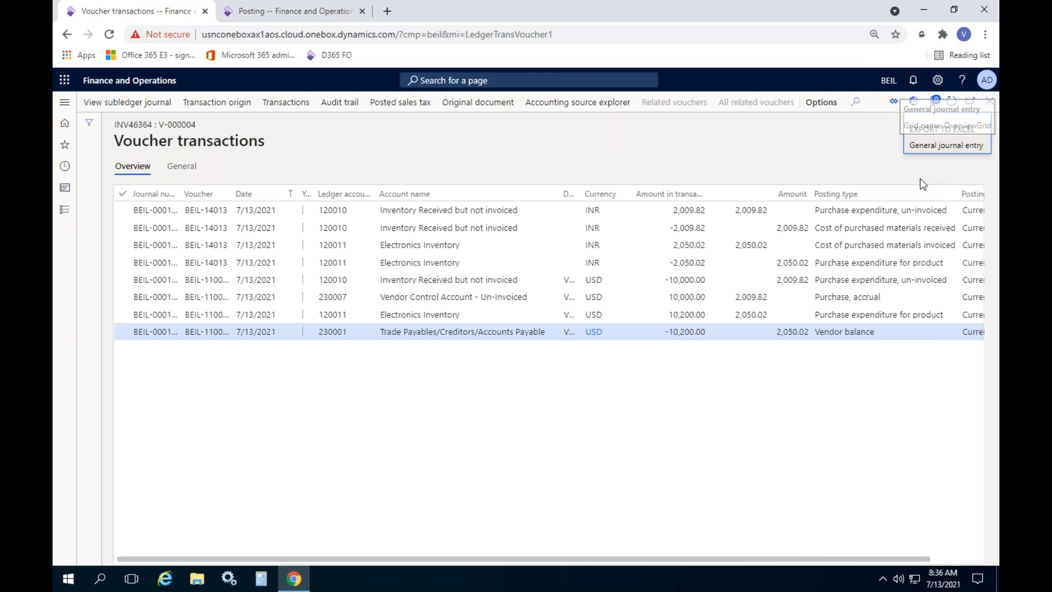
# Export the eight voucher lines as a General journal entry workbook download and dismiss the notices
pyautogui.click(932, 146)
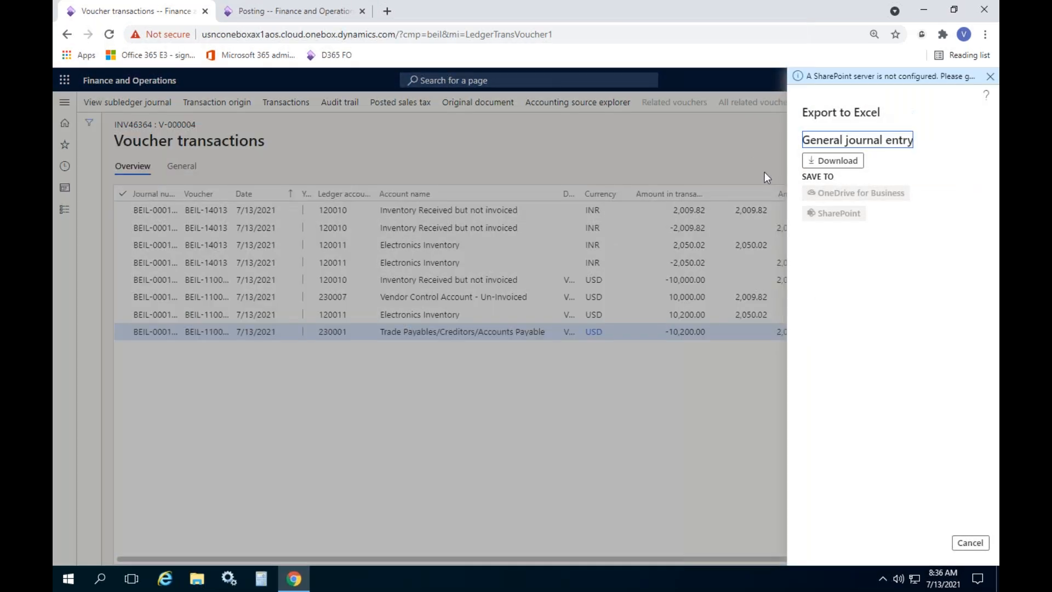
pyautogui.click(832, 160)
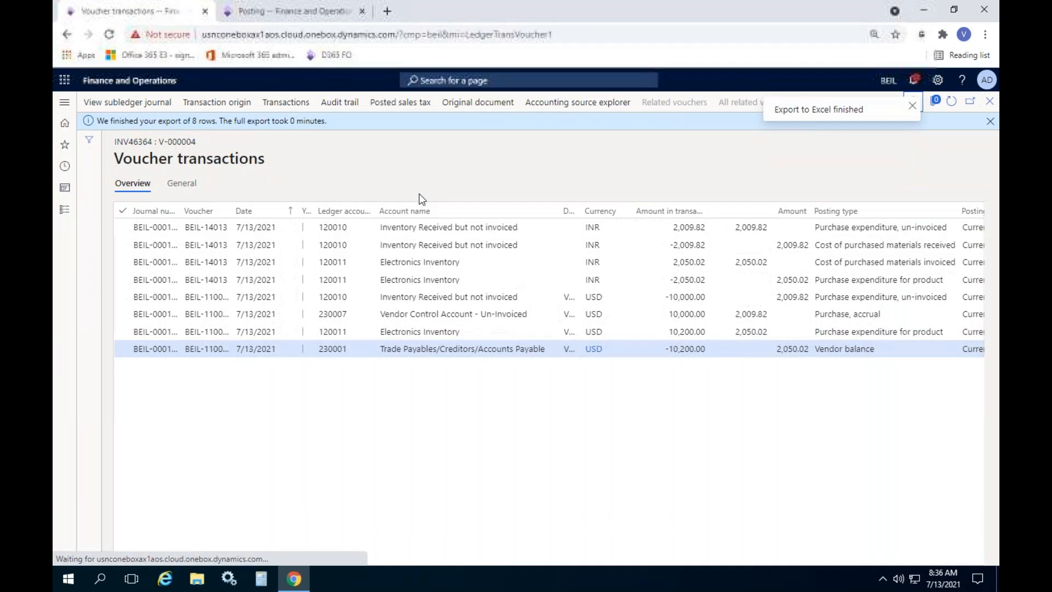
pyautogui.click(913, 111)
pyautogui.click(989, 121)
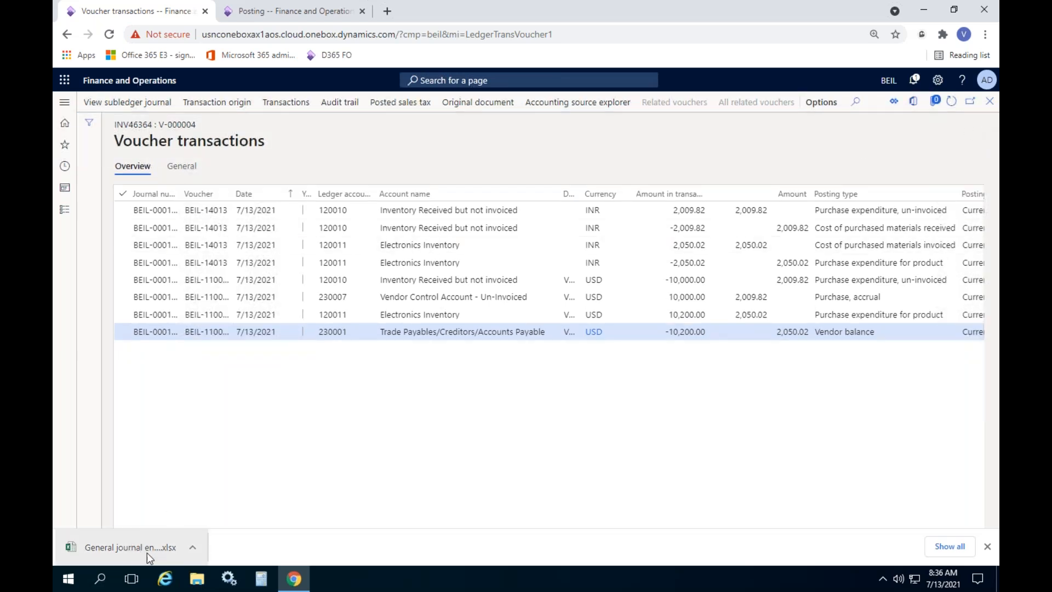
pyautogui.click(123, 546)
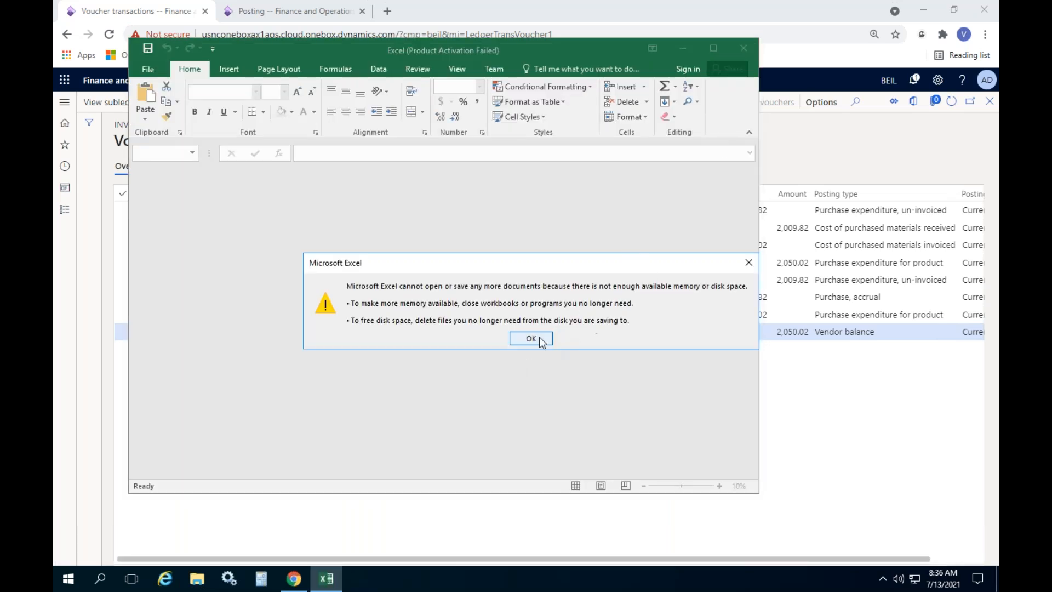
pyautogui.click(531, 339)
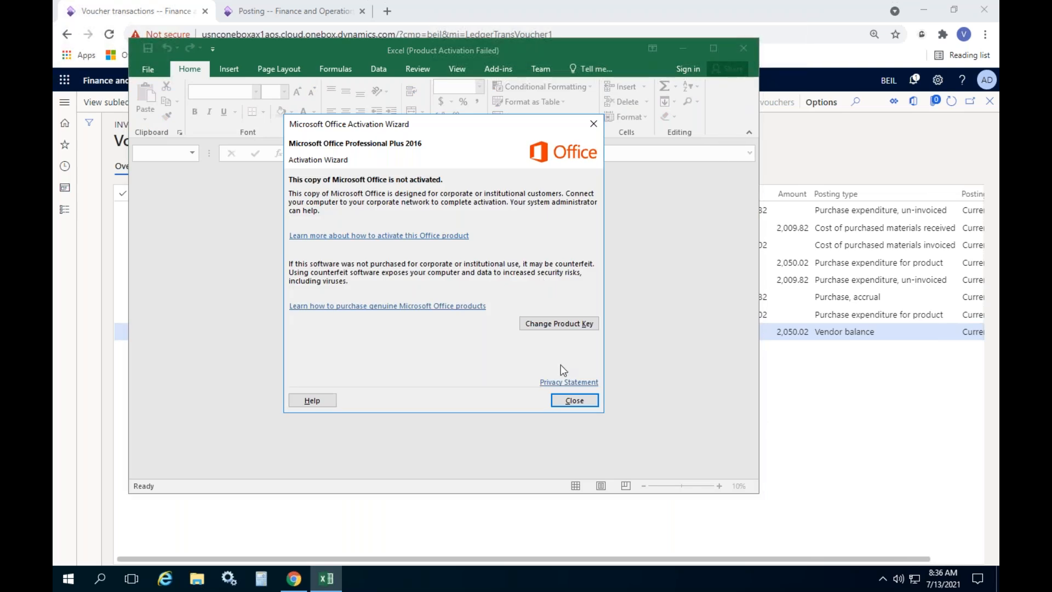
pyautogui.click(572, 400)
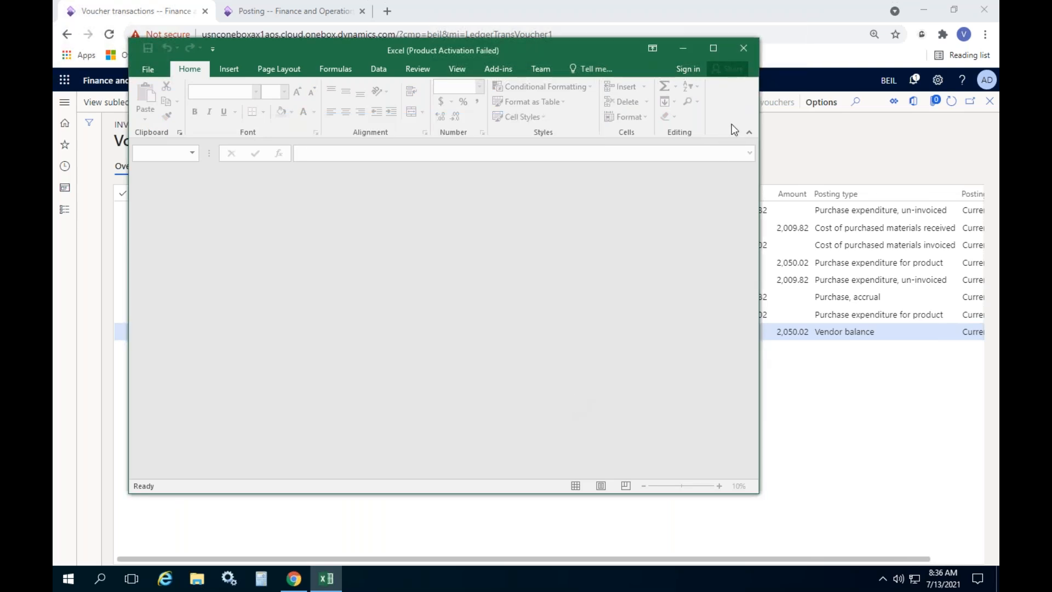
pyautogui.click(740, 50)
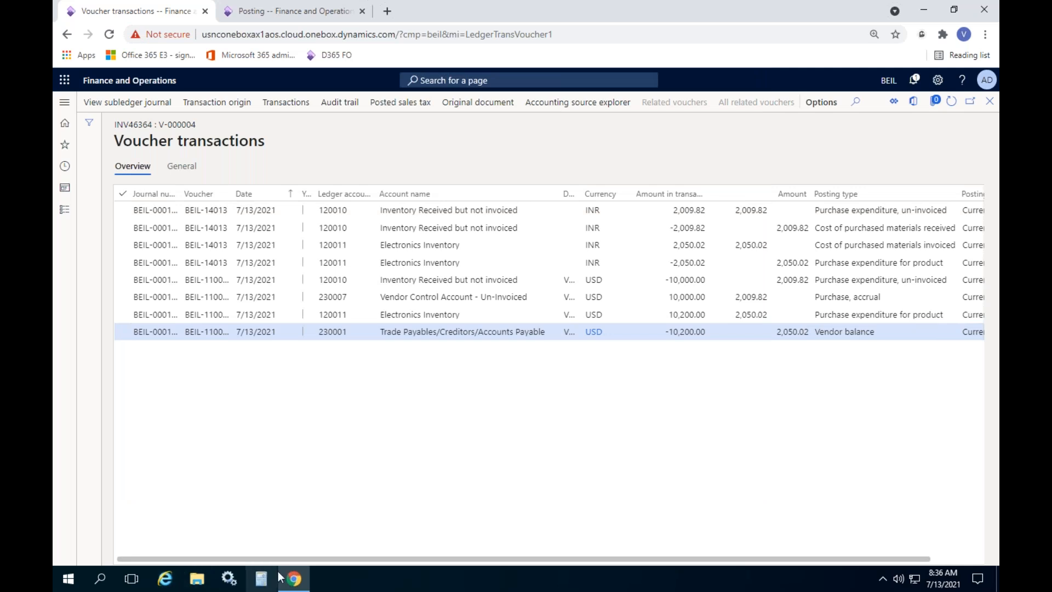
# Find the General journal entry download in This PC > Downloads and open its properties
pyautogui.click(206, 582)
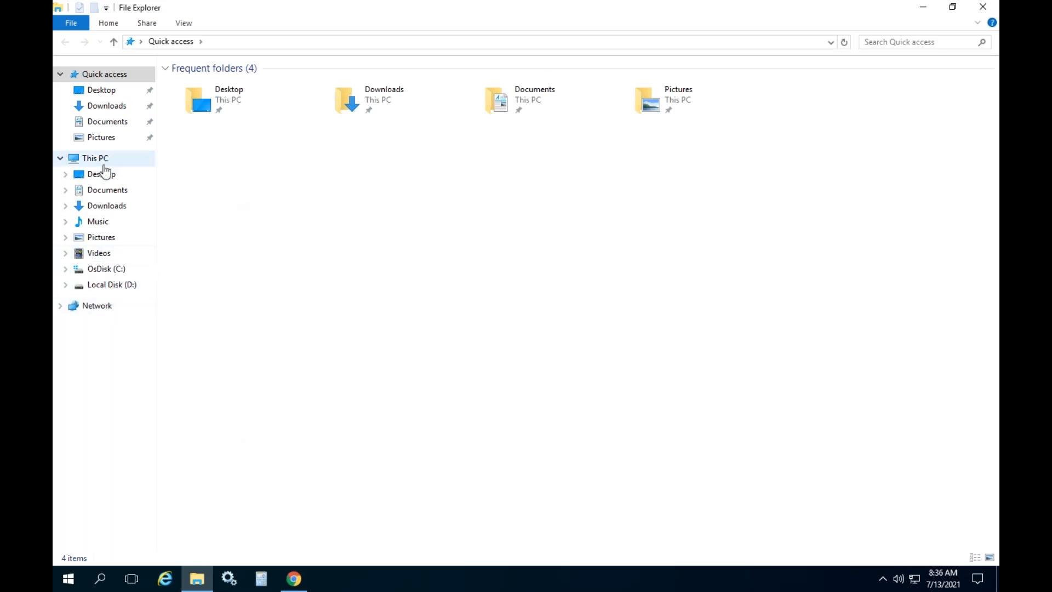
pyautogui.click(106, 160)
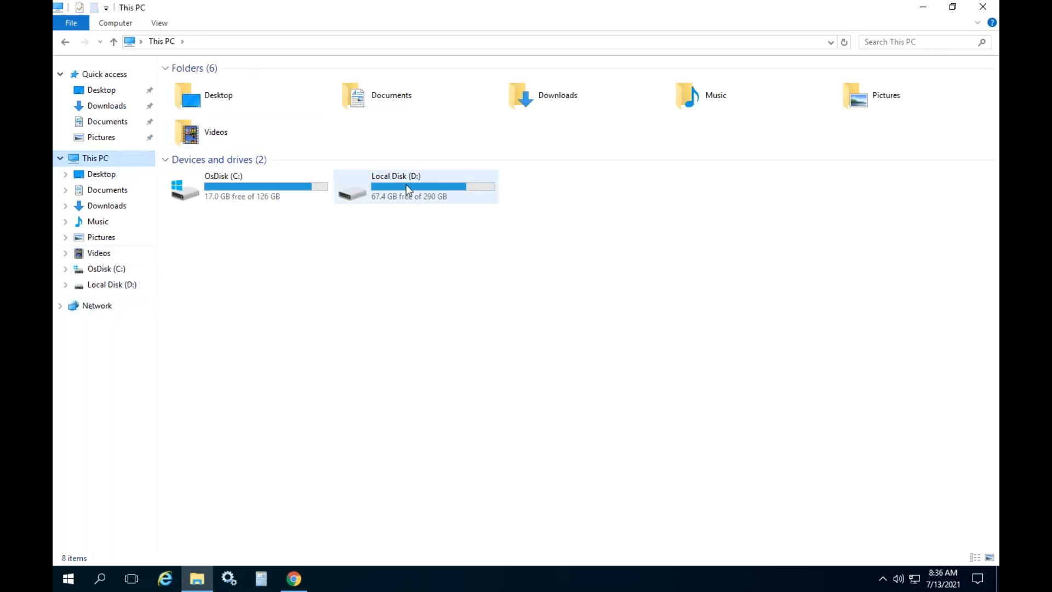
pyautogui.click(106, 107)
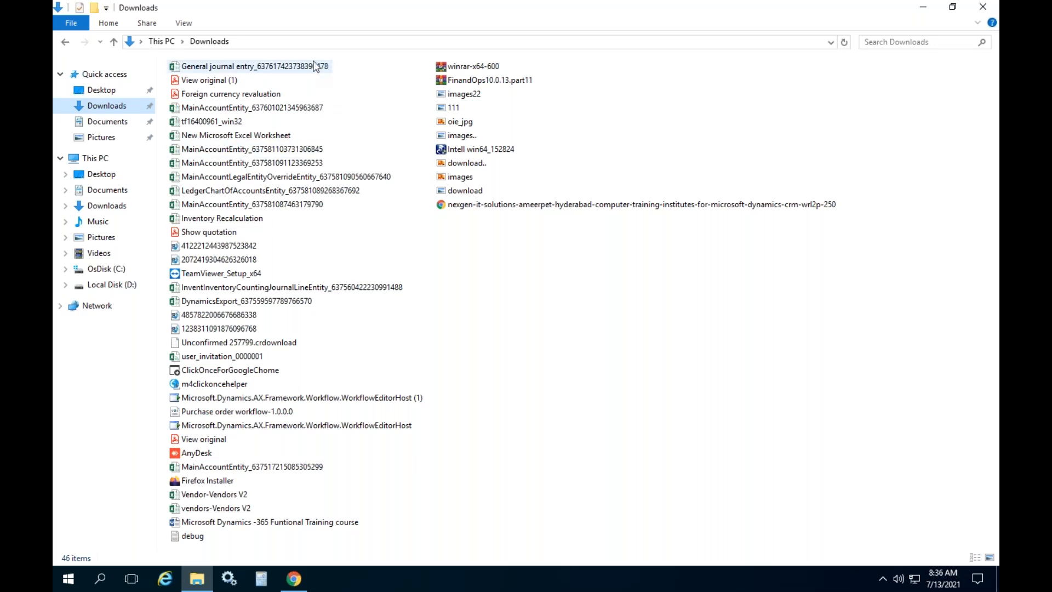
pyautogui.click(292, 65)
pyautogui.rightClick(291, 64)
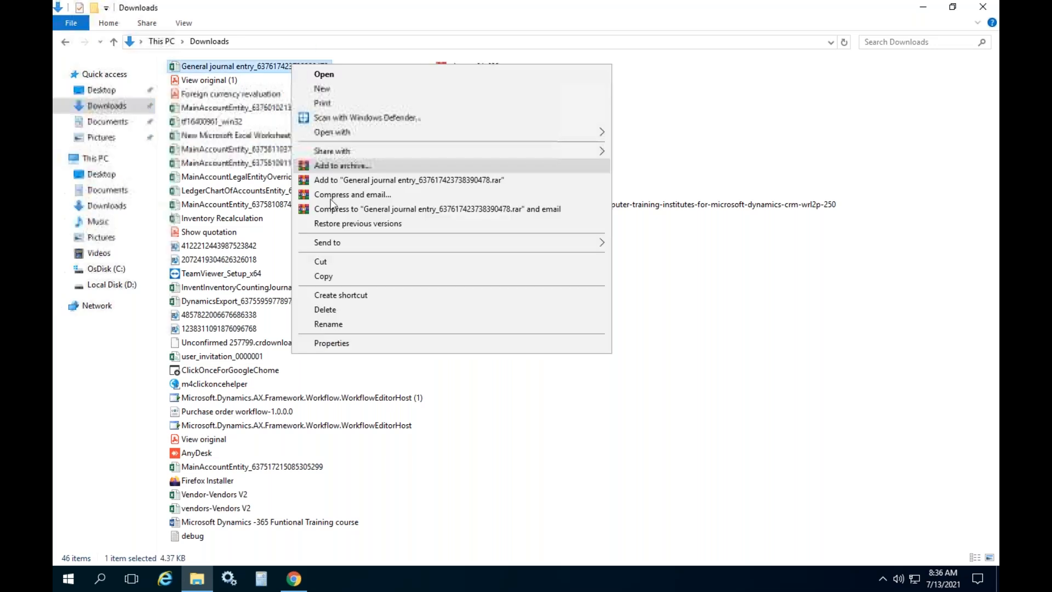
pyautogui.click(331, 343)
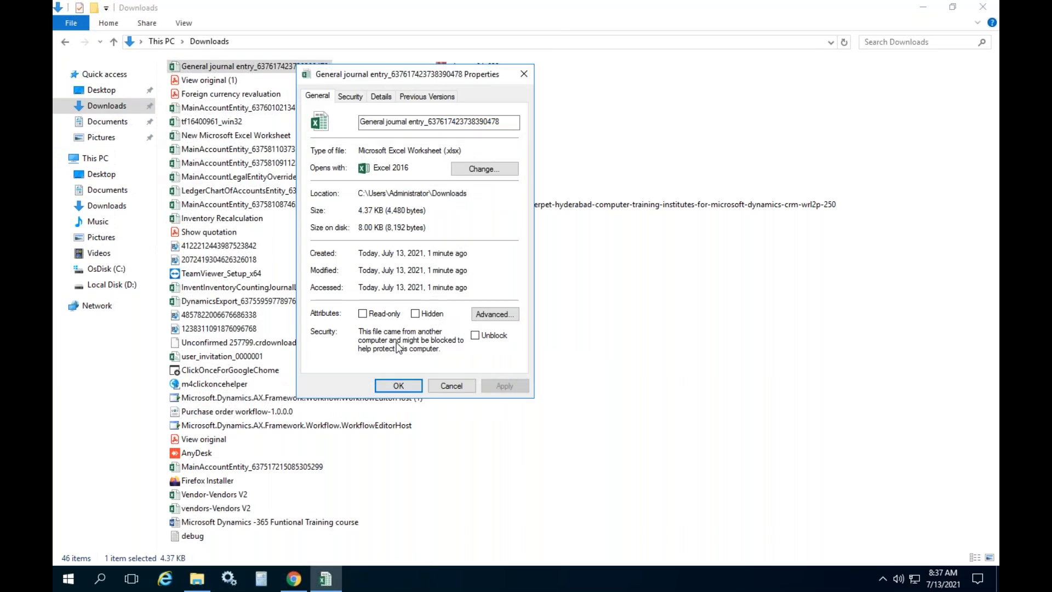
# Unblock the file, then open it in Excel and dismiss the activation prompt
pyautogui.click(474, 335)
pyautogui.click(501, 385)
pyautogui.click(399, 386)
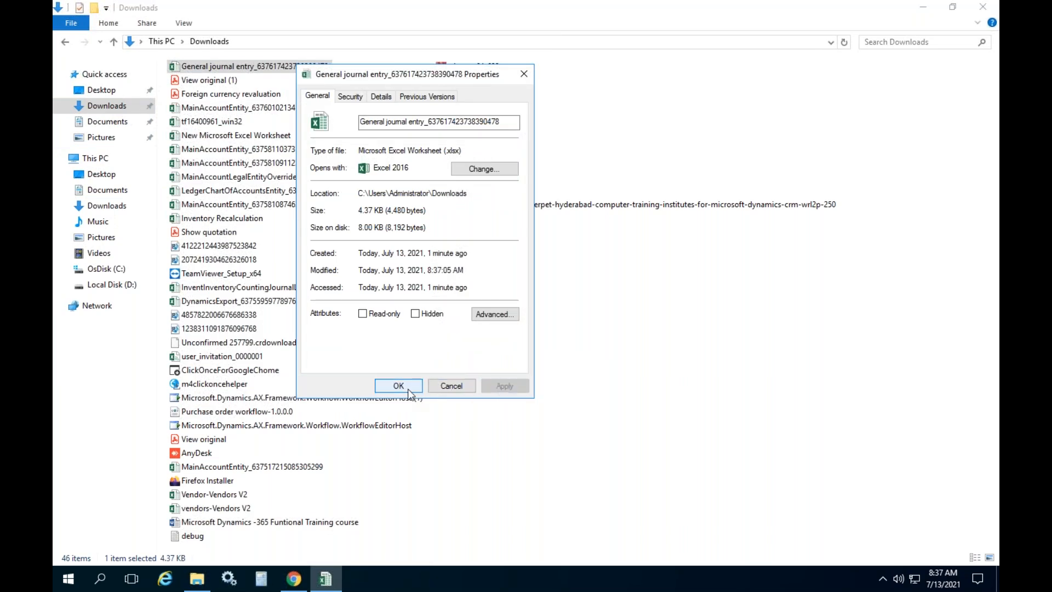
pyautogui.doubleClick(267, 70)
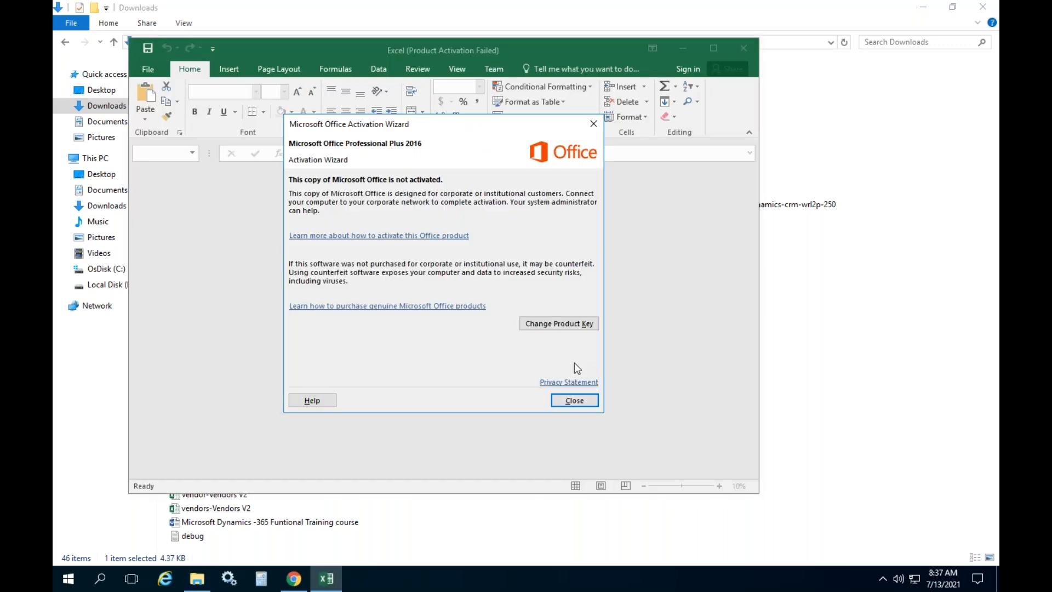
pyautogui.click(572, 402)
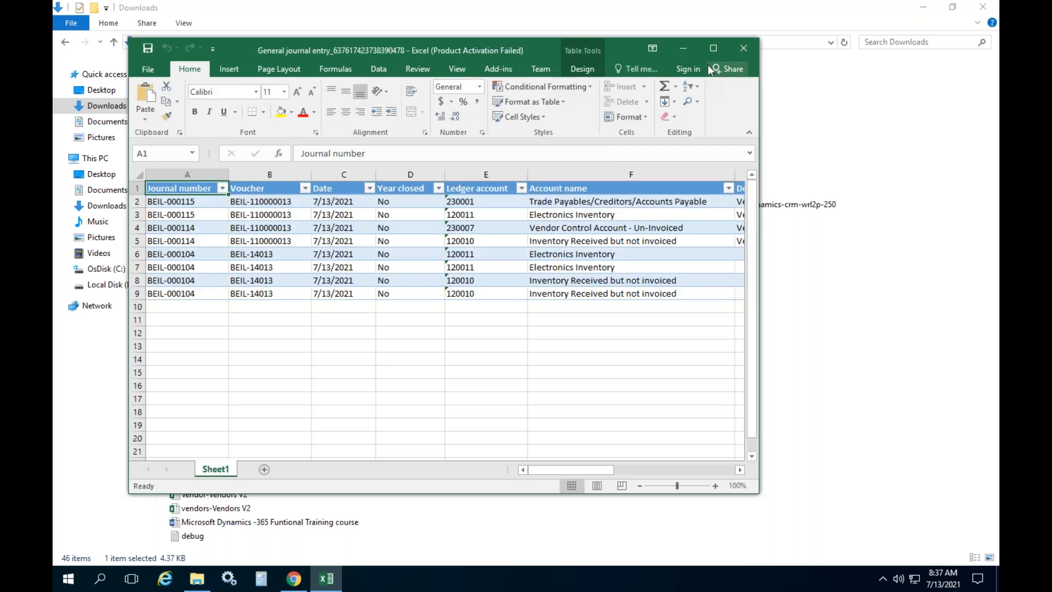
# Maximize Excel, zoom the sheet to 90%, and narrow the transaction-currency column I
pyautogui.click(714, 48)
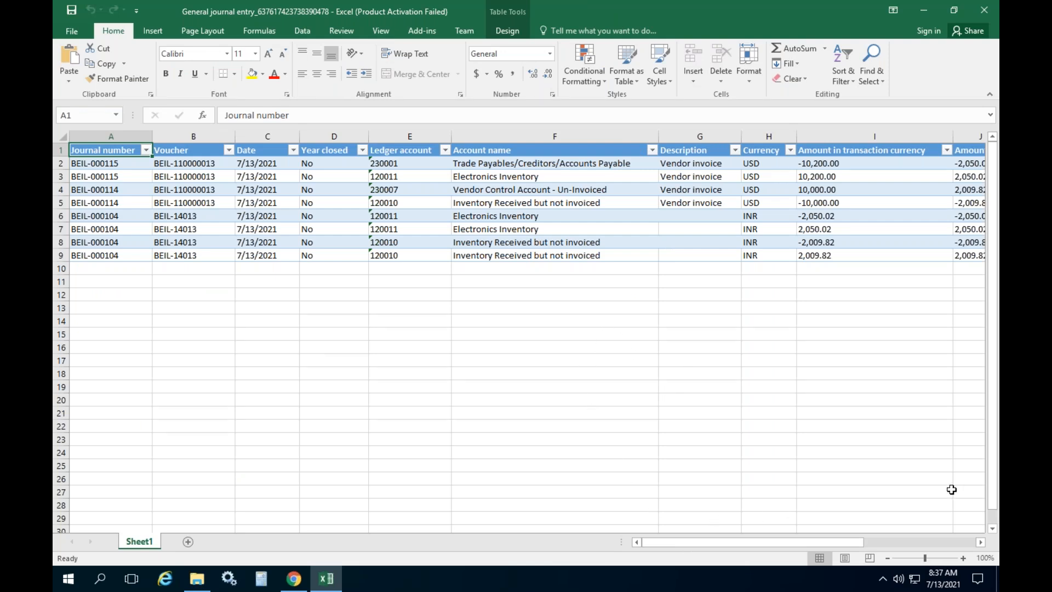
pyautogui.moveTo(827, 543); pyautogui.dragTo(861, 542)
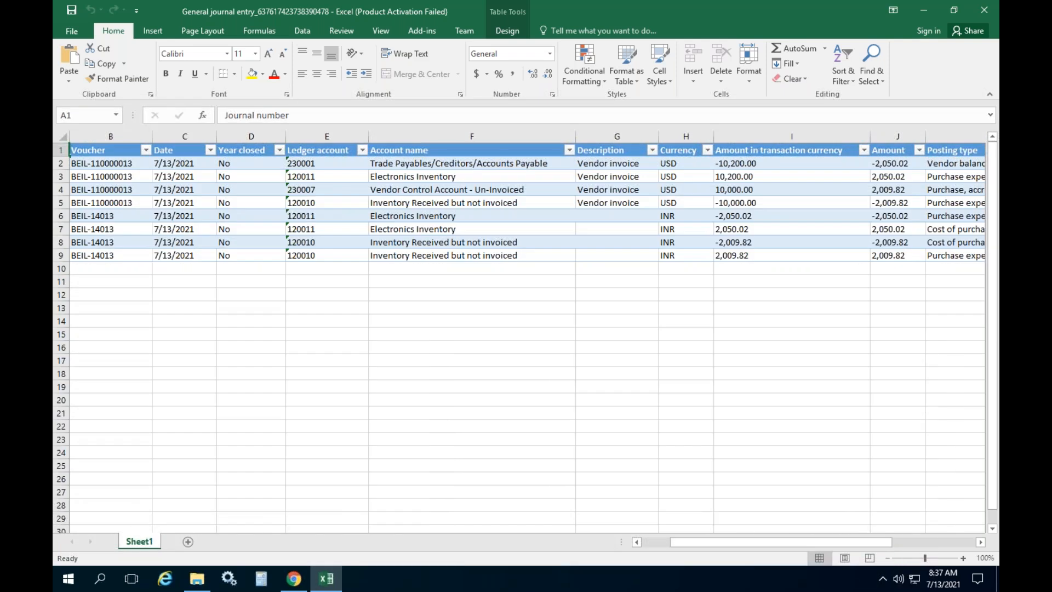
pyautogui.click(888, 557)
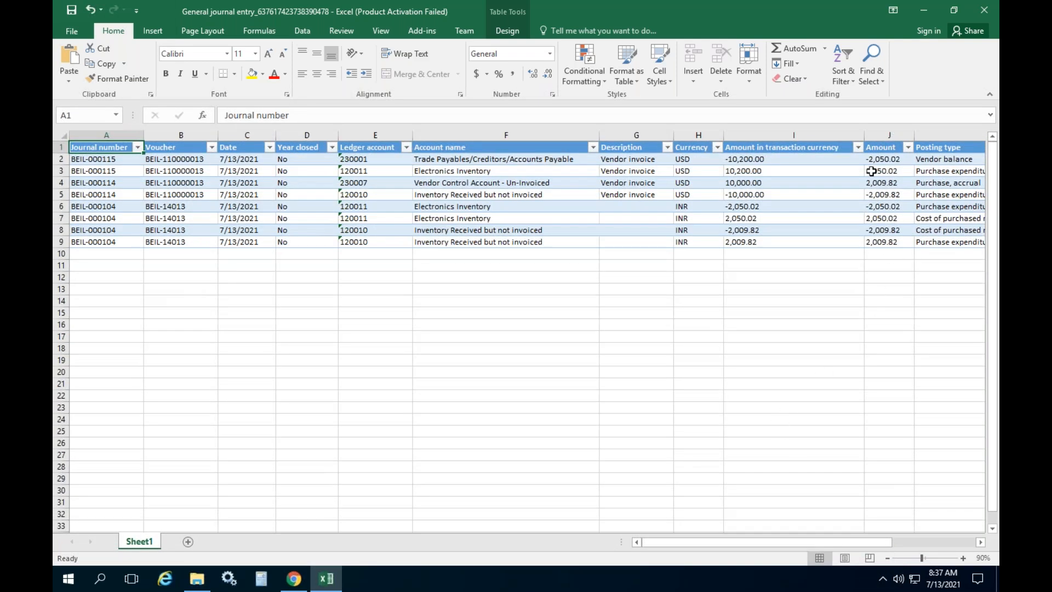
pyautogui.moveTo(864, 134); pyautogui.dragTo(800, 147)
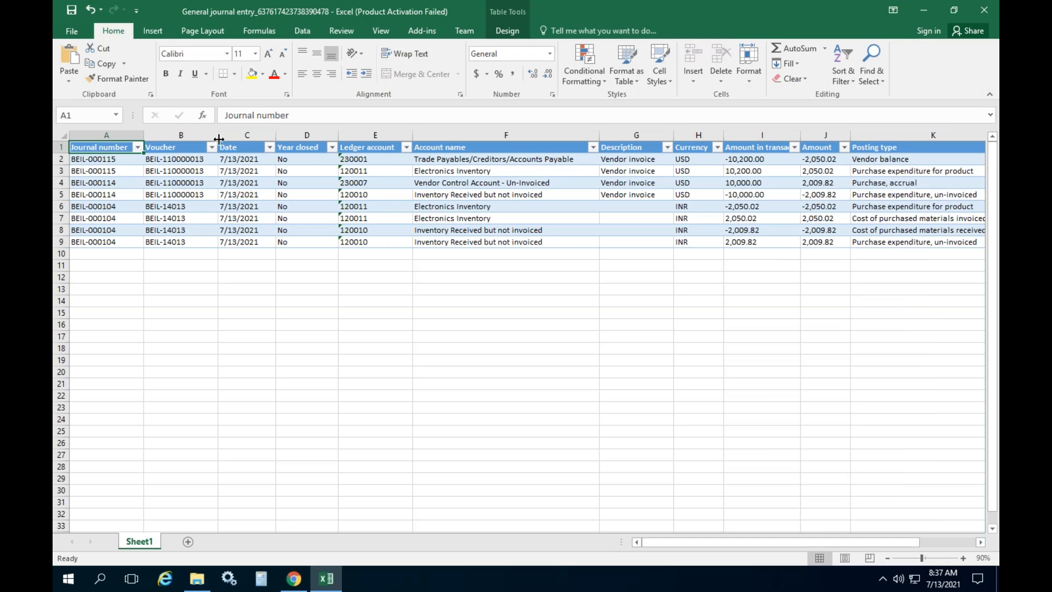
# Hide columns A–C, then check the account names and the Vendor balance posting type
pyautogui.moveTo(231, 135); pyautogui.dragTo(98, 135)
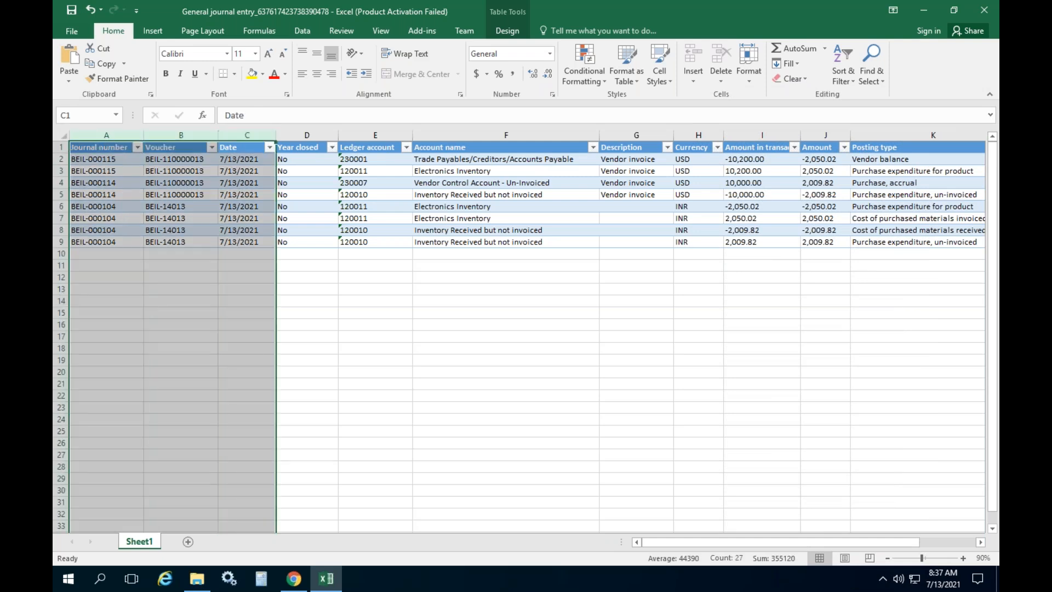
pyautogui.rightClick(145, 135)
pyautogui.click(177, 305)
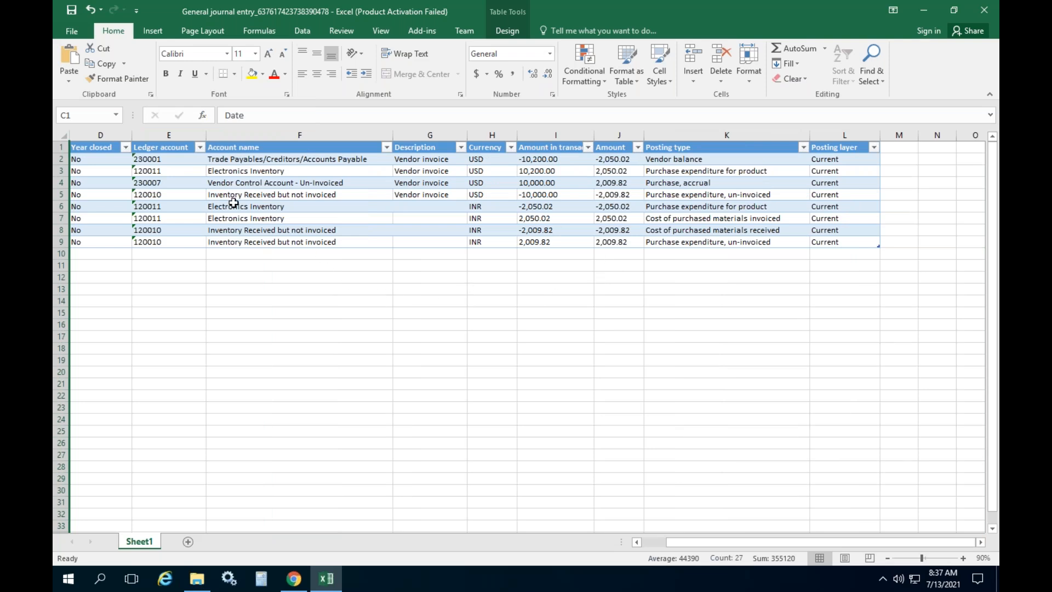
pyautogui.click(243, 166)
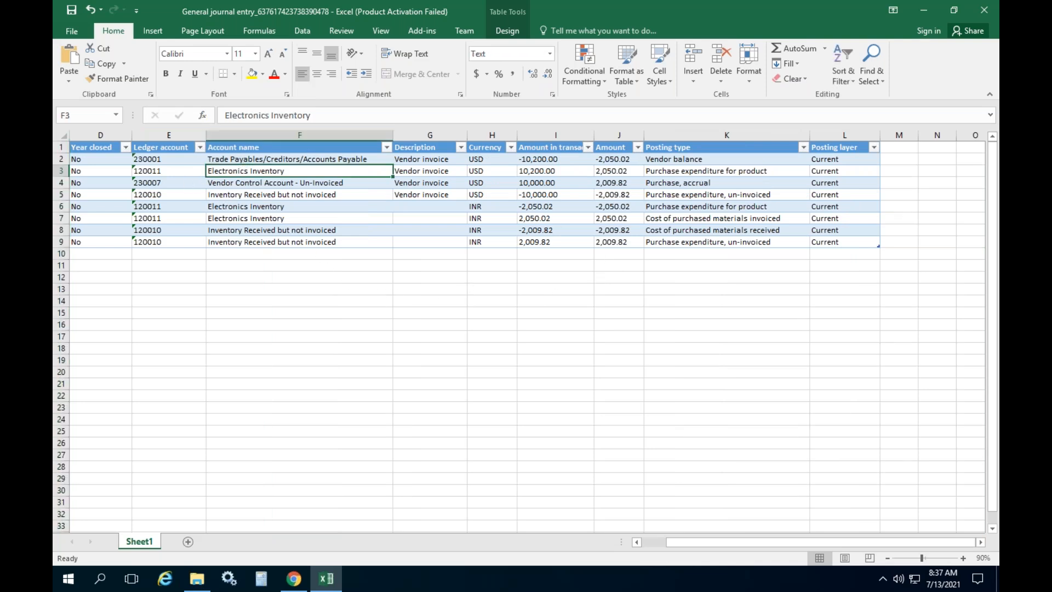
pyautogui.click(278, 159)
pyautogui.click(667, 159)
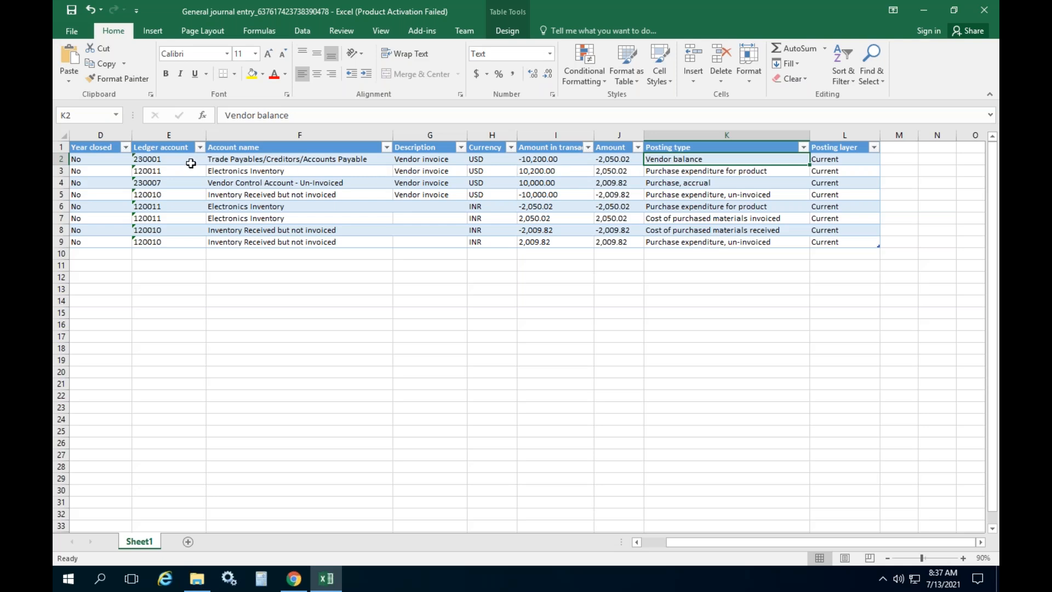
# Review account 230001 and the rows 6–9 posting types and INR amounts -2,050.02 and -2,009.82
pyautogui.click(179, 162)
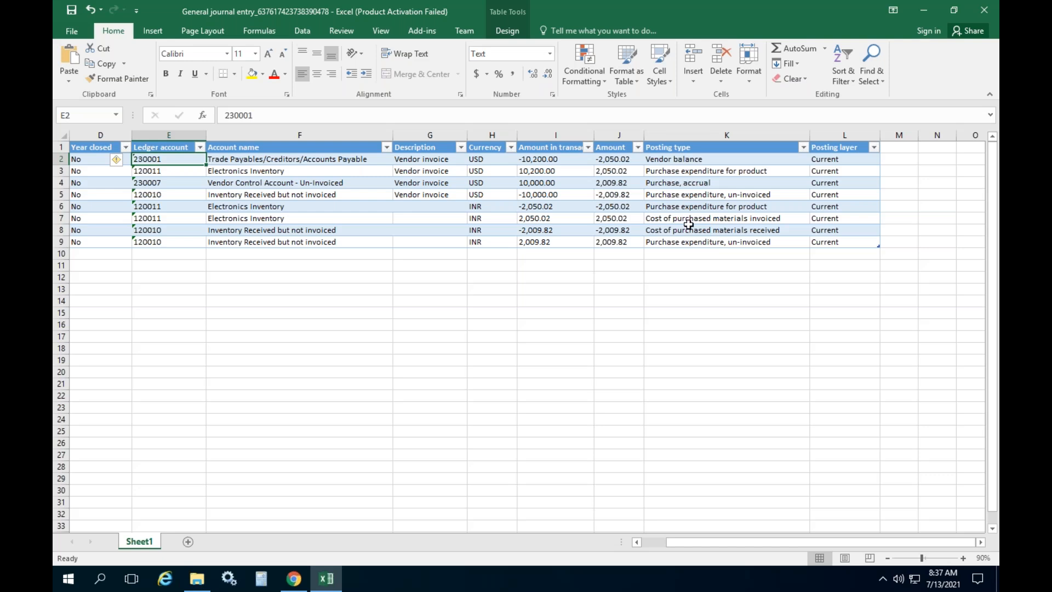
pyautogui.moveTo(694, 209); pyautogui.dragTo(694, 242)
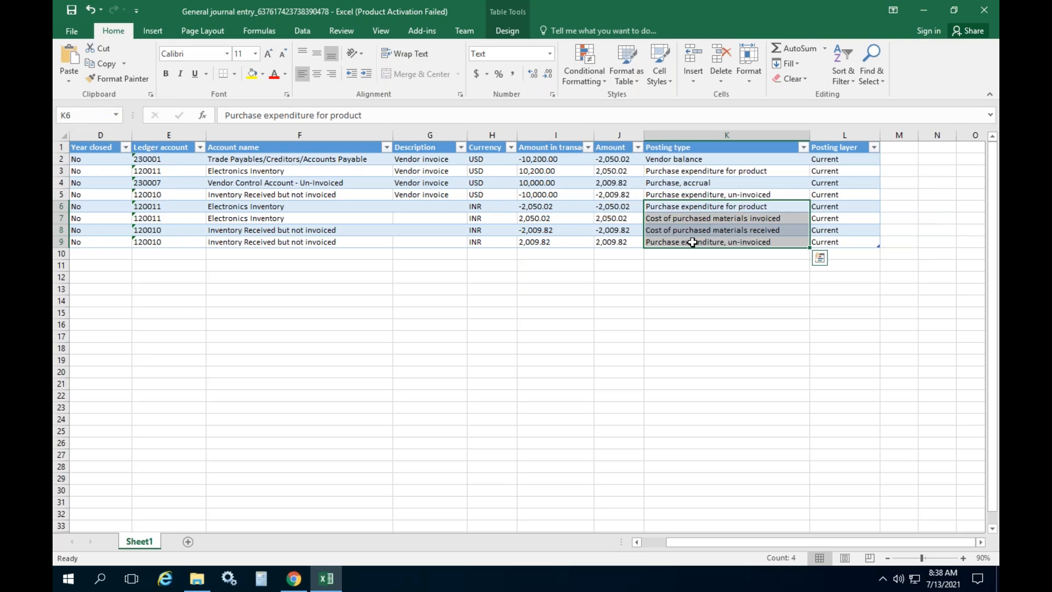
pyautogui.hotkey('shift', 'space')
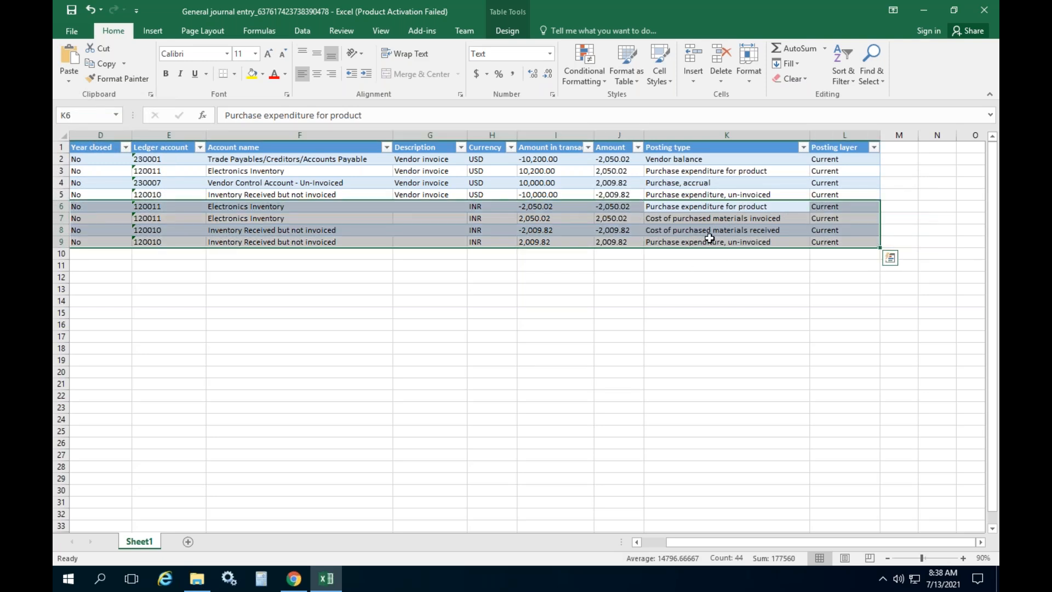
pyautogui.click(706, 206)
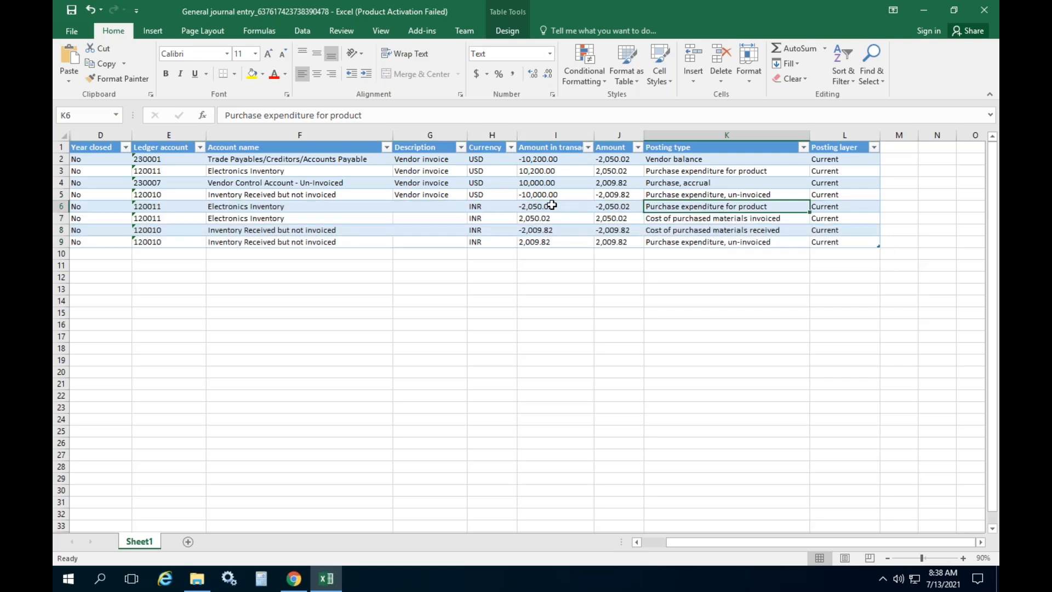
pyautogui.click(548, 206)
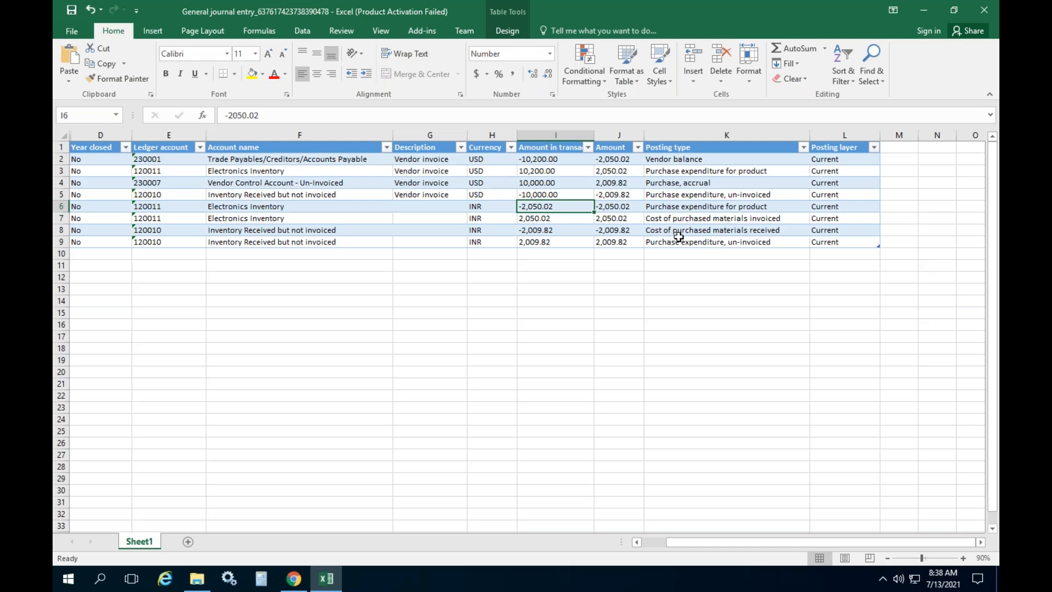
pyautogui.click(679, 237)
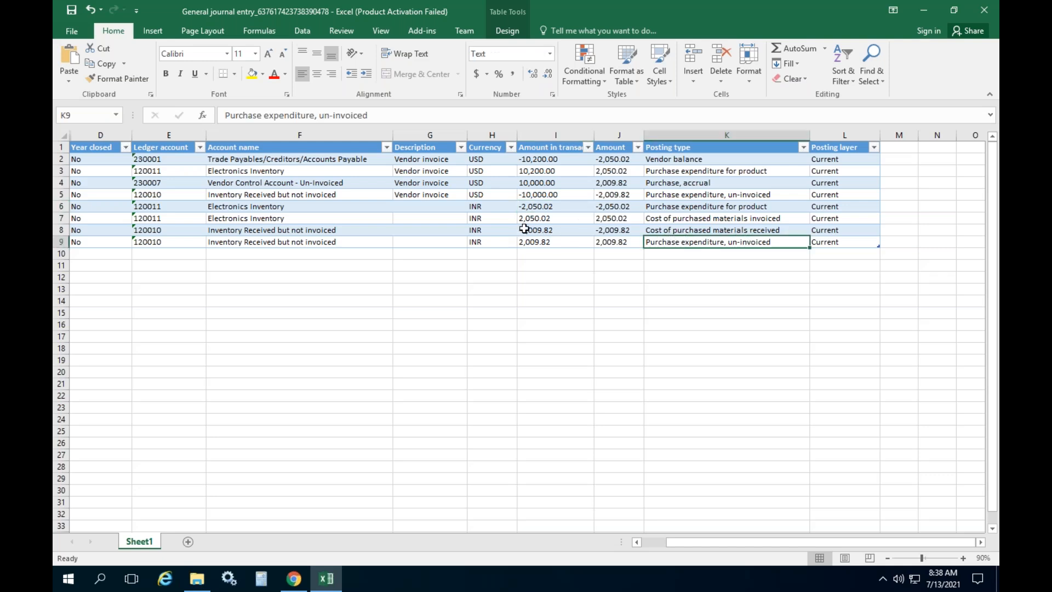
pyautogui.click(528, 227)
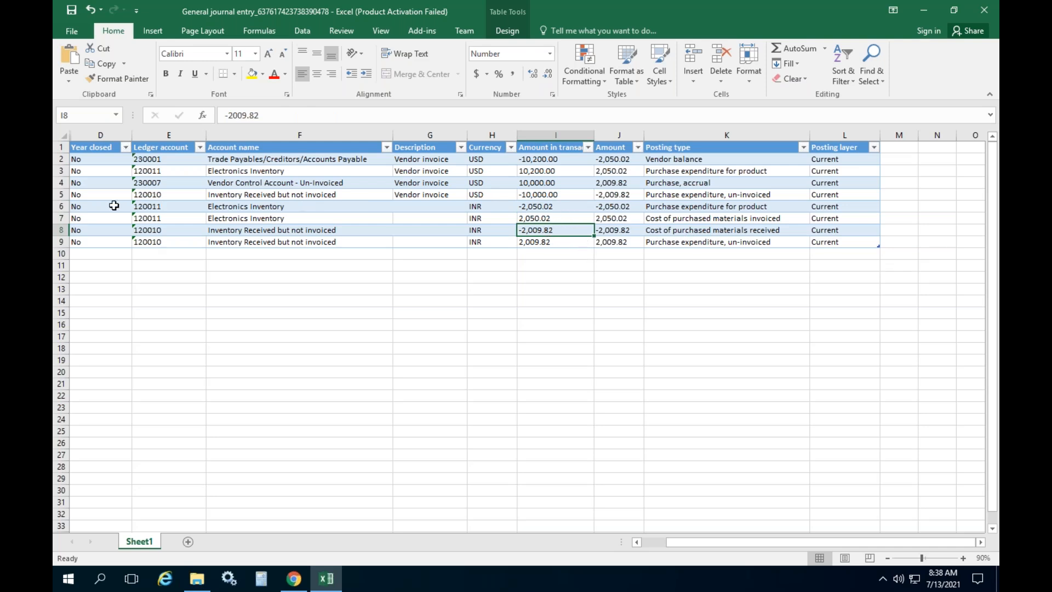
# Review rows 4–10, then select Cost of purchased materials invoiced (K7) together with Vendor balance (K2)
pyautogui.moveTo(62, 206); pyautogui.dragTo(63, 254)
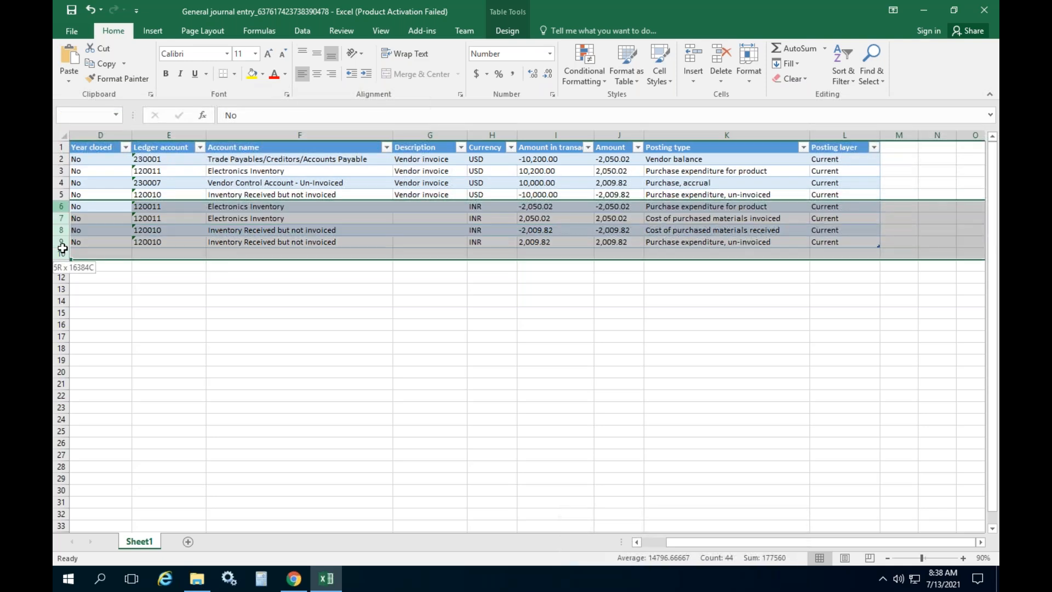
pyautogui.click(691, 184)
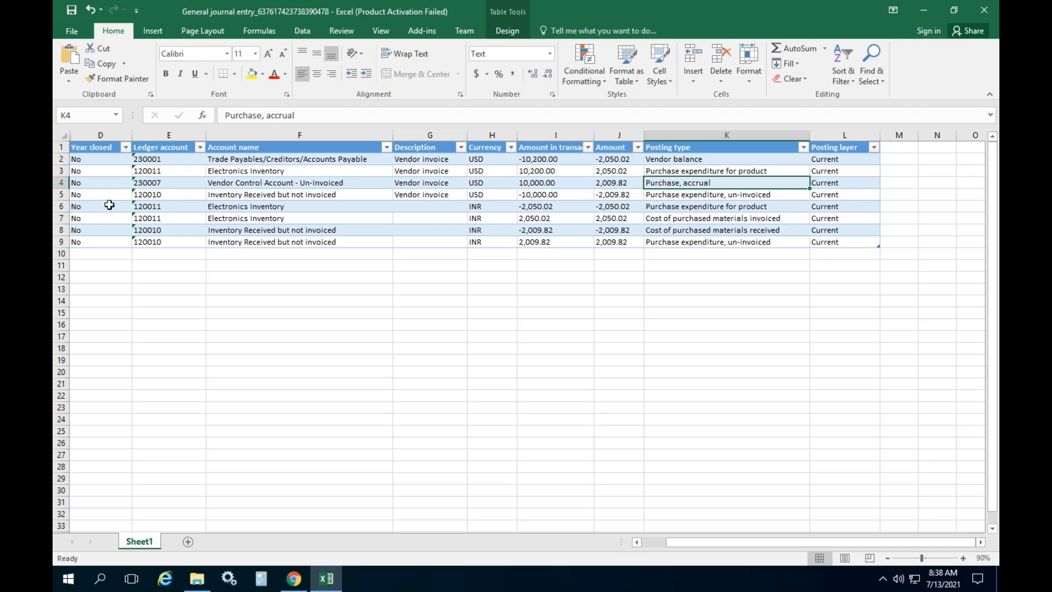
pyautogui.moveTo(62, 182); pyautogui.dragTo(62, 239)
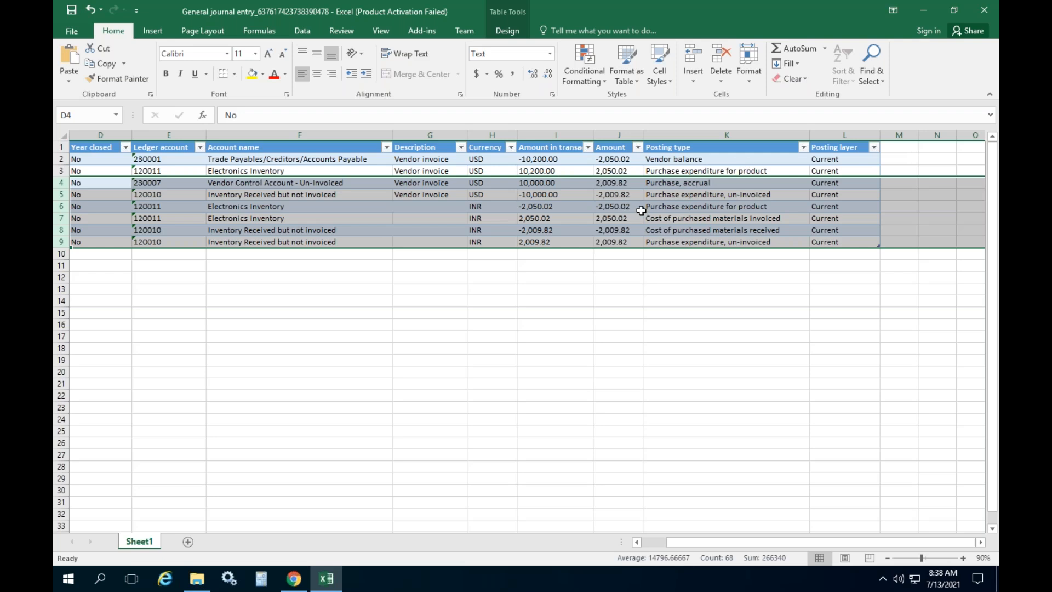
pyautogui.click(677, 237)
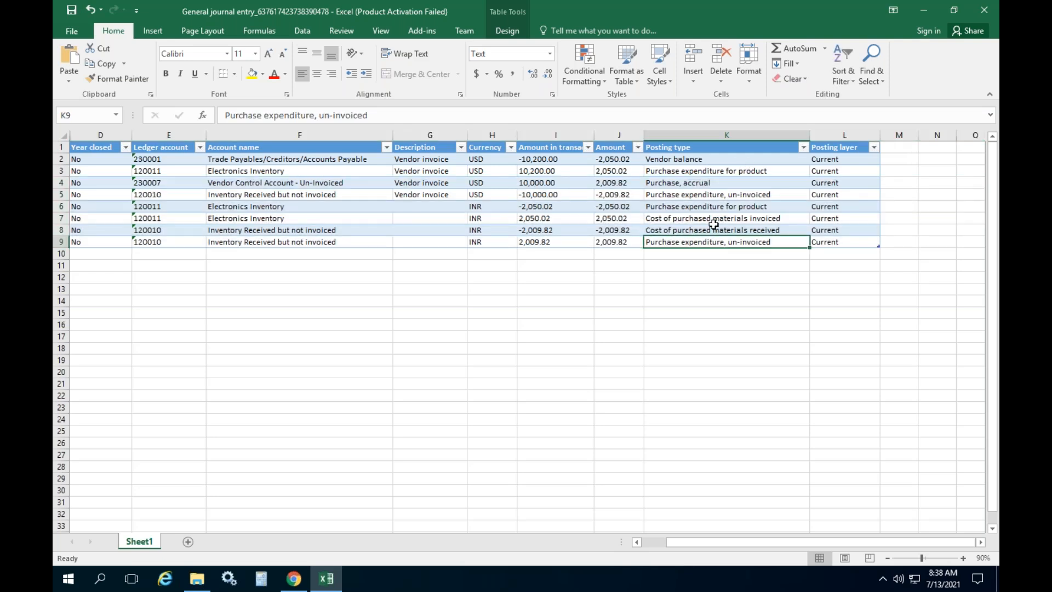
pyautogui.click(721, 221)
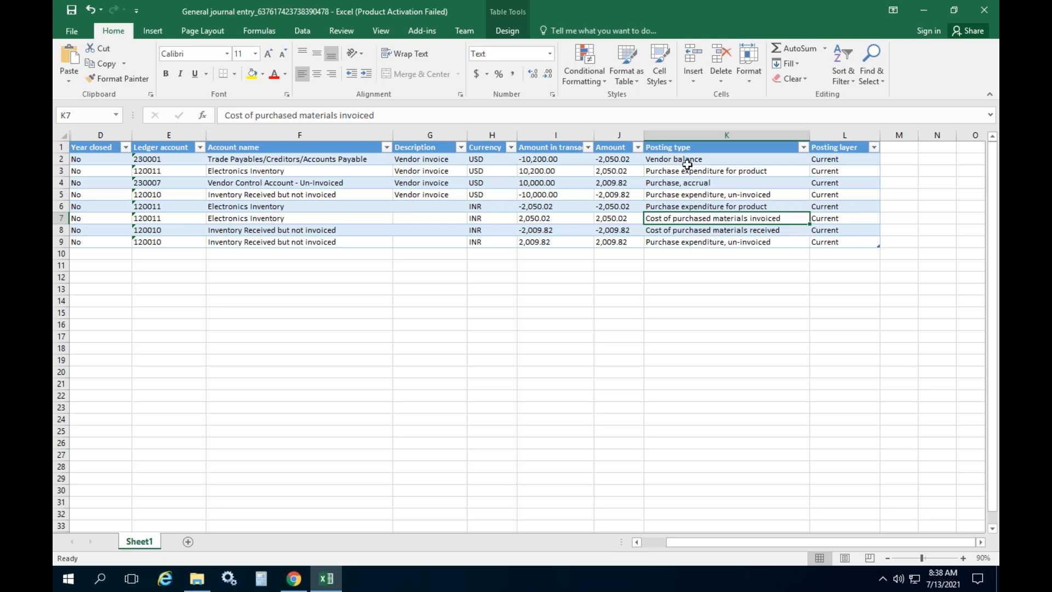
pyautogui.keyDown('ctrl'); pyautogui.click(684, 159); pyautogui.keyUp('ctrl')
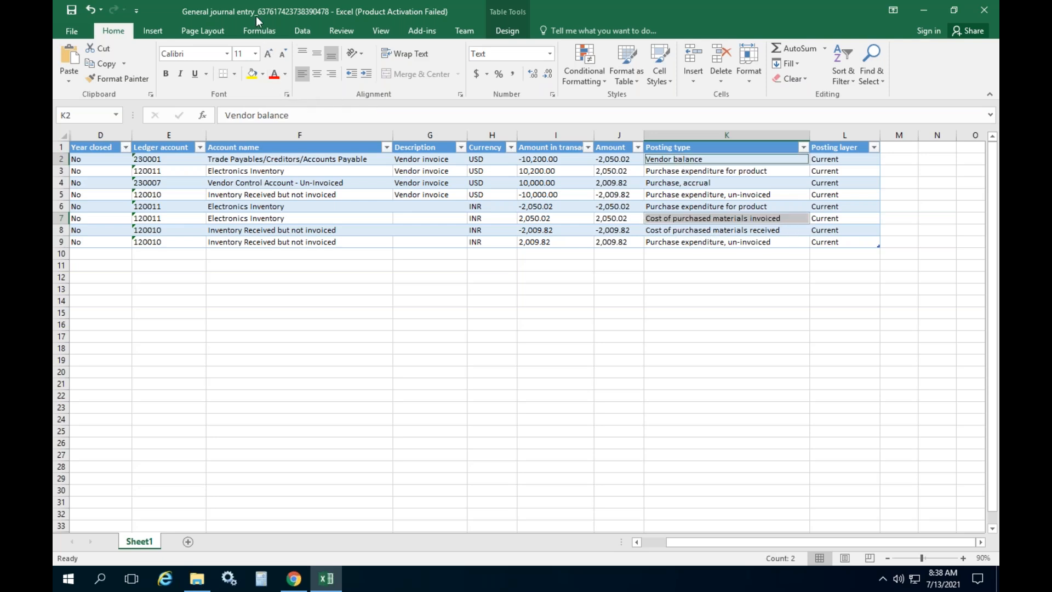
# Fill K2 and K7 green, and K3–K6, K8 and K9 yellow
pyautogui.click(262, 74)
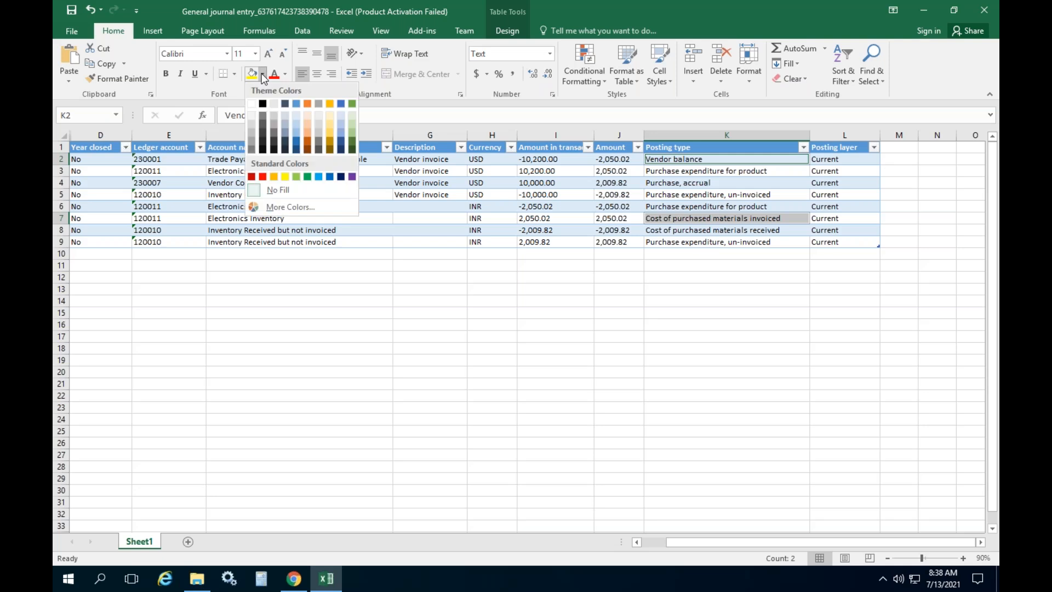
pyautogui.click(307, 177)
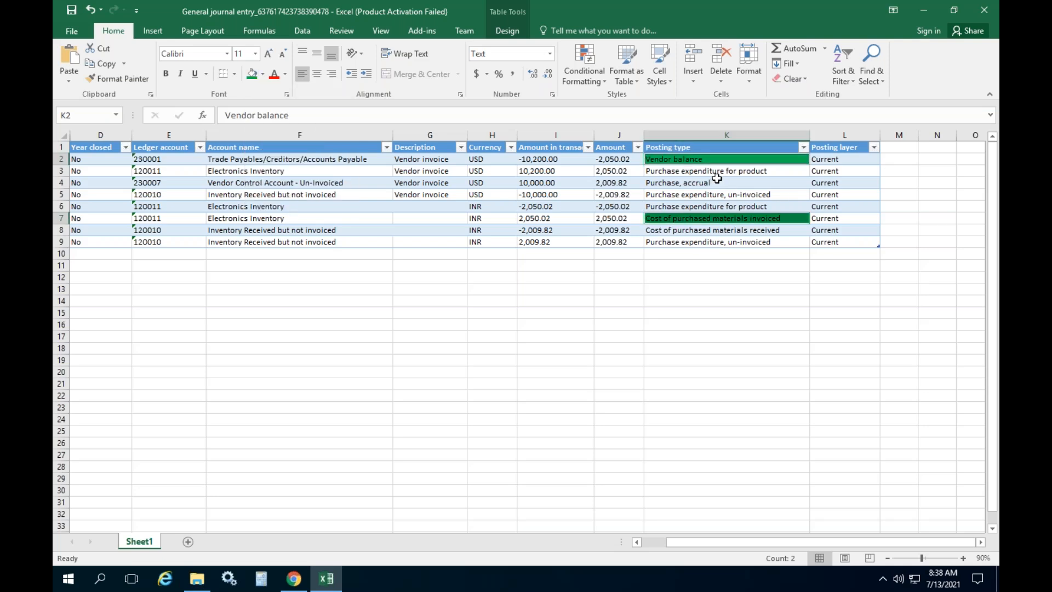
pyautogui.click(708, 174)
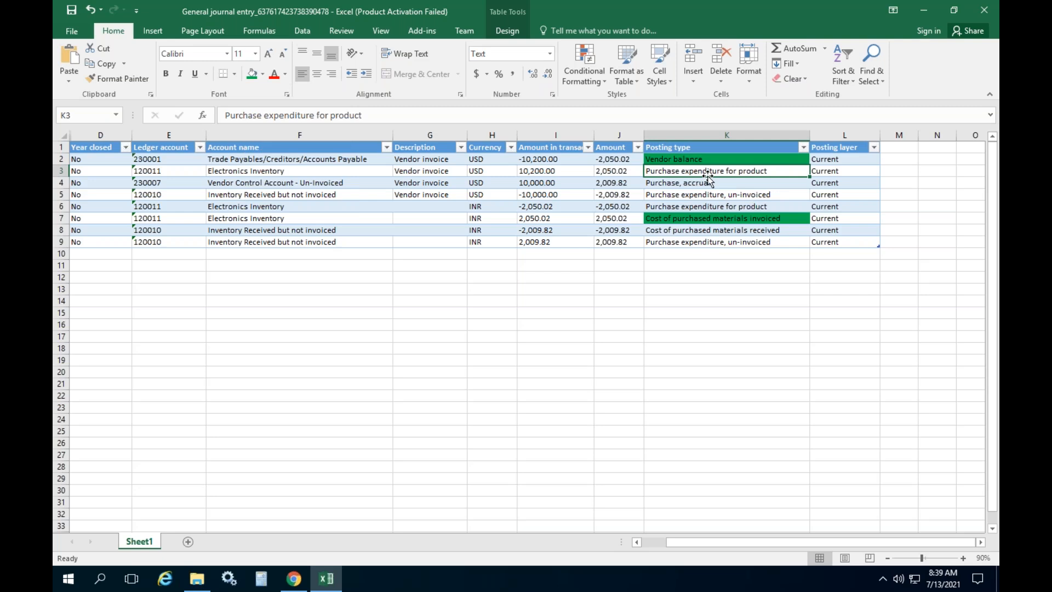
pyautogui.keyDown('ctrl'); pyautogui.click(708, 184); pyautogui.keyUp('ctrl')
pyautogui.keyDown('ctrl'); pyautogui.click(707, 194); pyautogui.keyUp('ctrl')
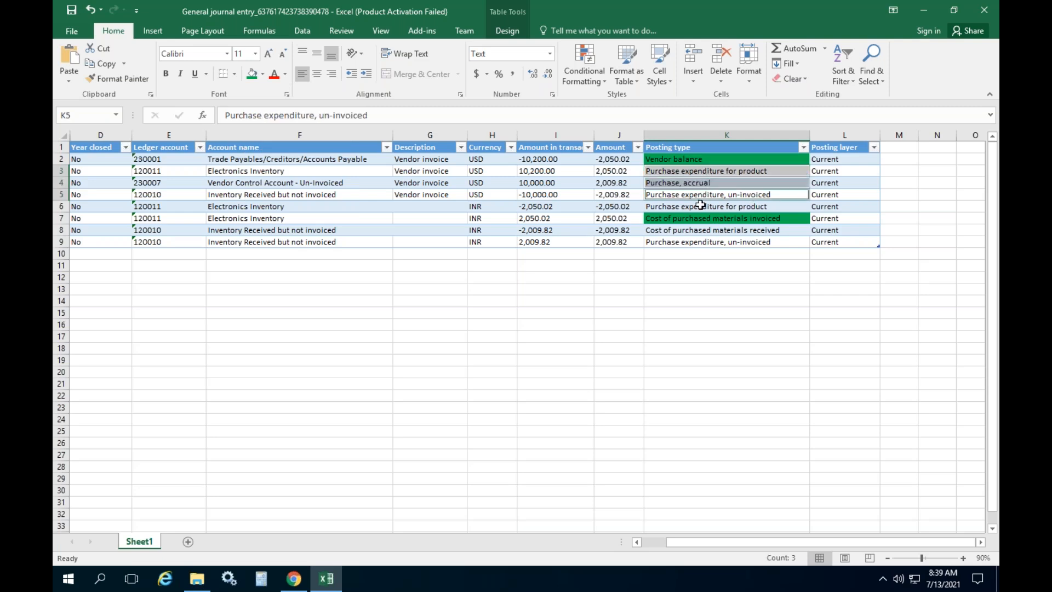
pyautogui.keyDown('ctrl'); pyautogui.click(702, 205); pyautogui.keyUp('ctrl')
pyautogui.keyDown('ctrl'); pyautogui.click(697, 229); pyautogui.keyUp('ctrl')
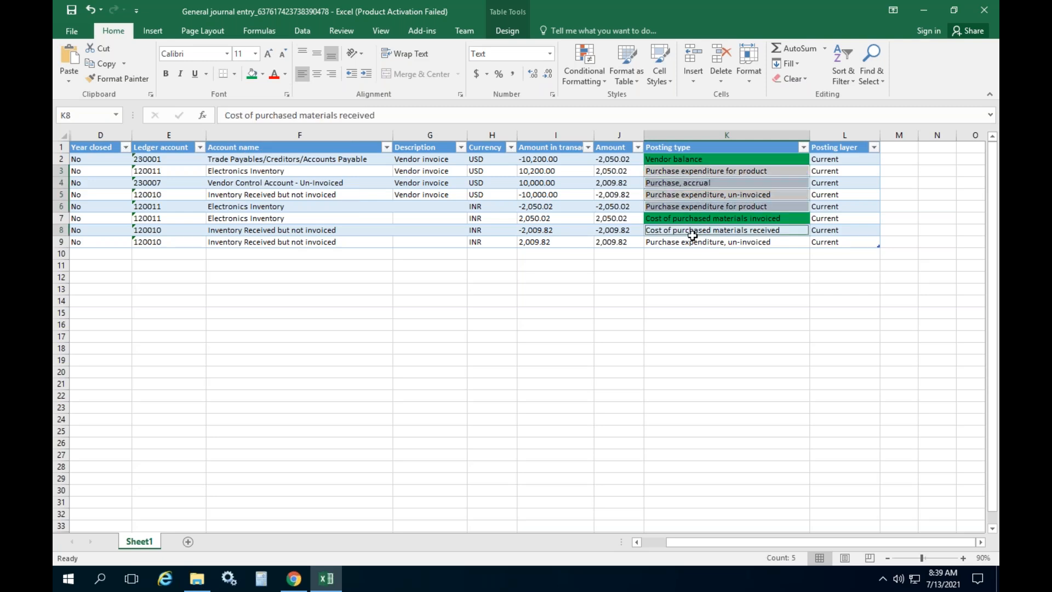
pyautogui.click(263, 74)
pyautogui.click(285, 176)
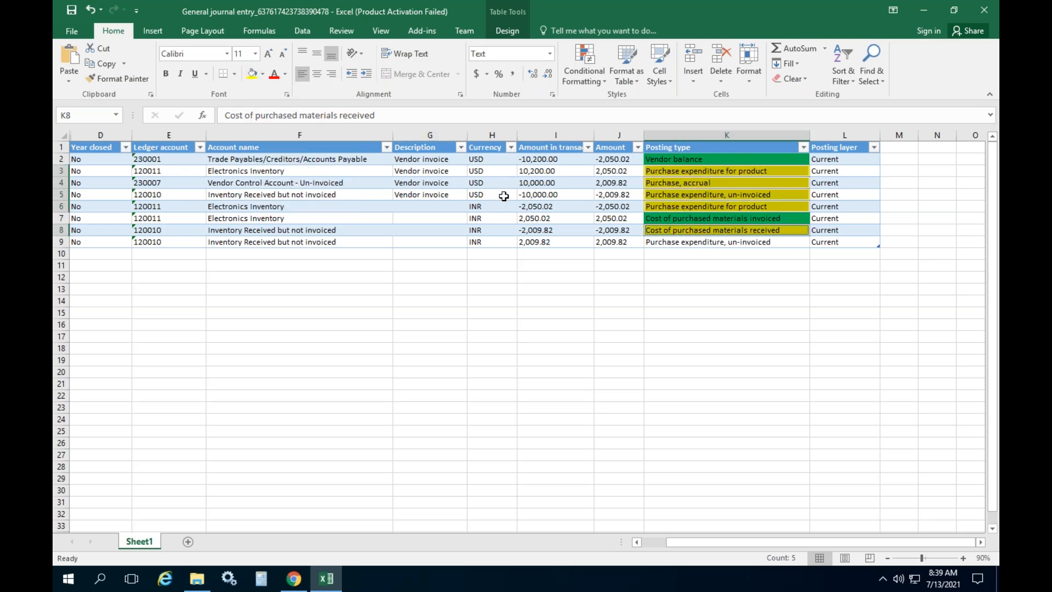
pyautogui.click(711, 243)
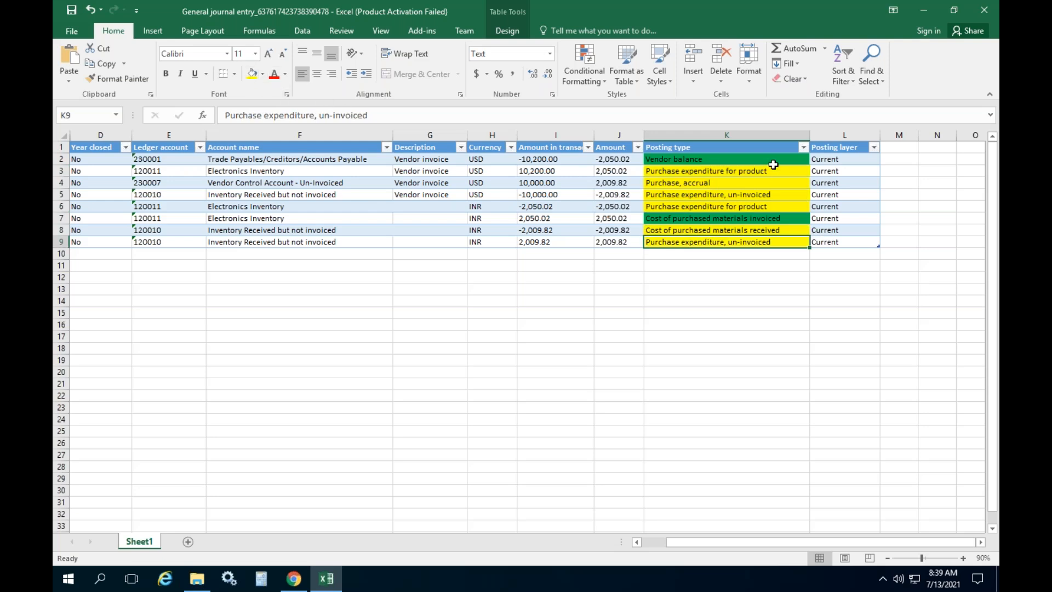
# Filter Posting type to green rows, check the -10,200.00 and ±2,050.02 amounts, and close without saving
pyautogui.click(802, 148)
pyautogui.moveTo(737, 230)
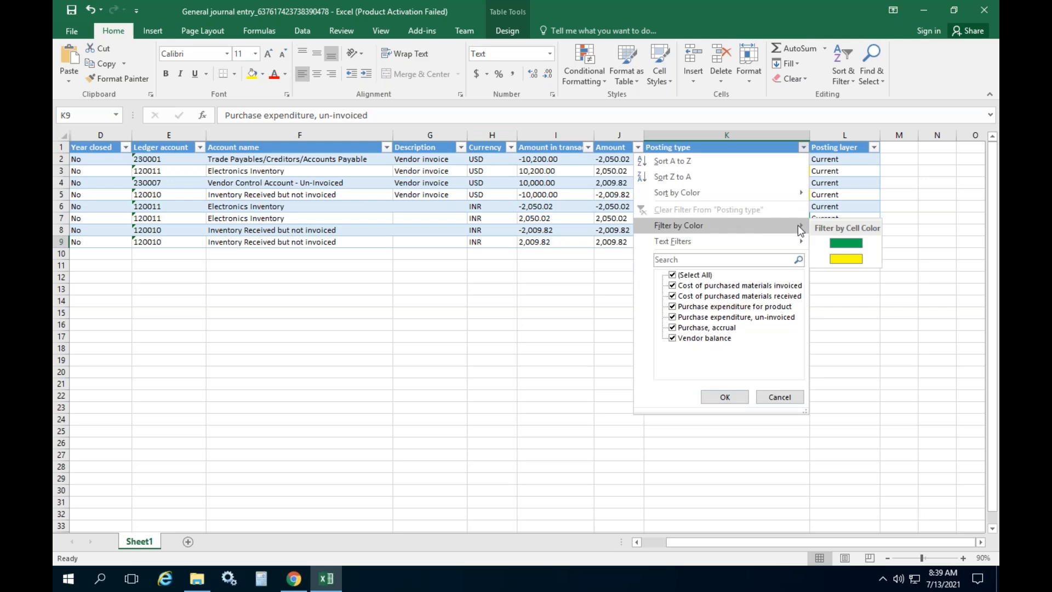
pyautogui.click(843, 241)
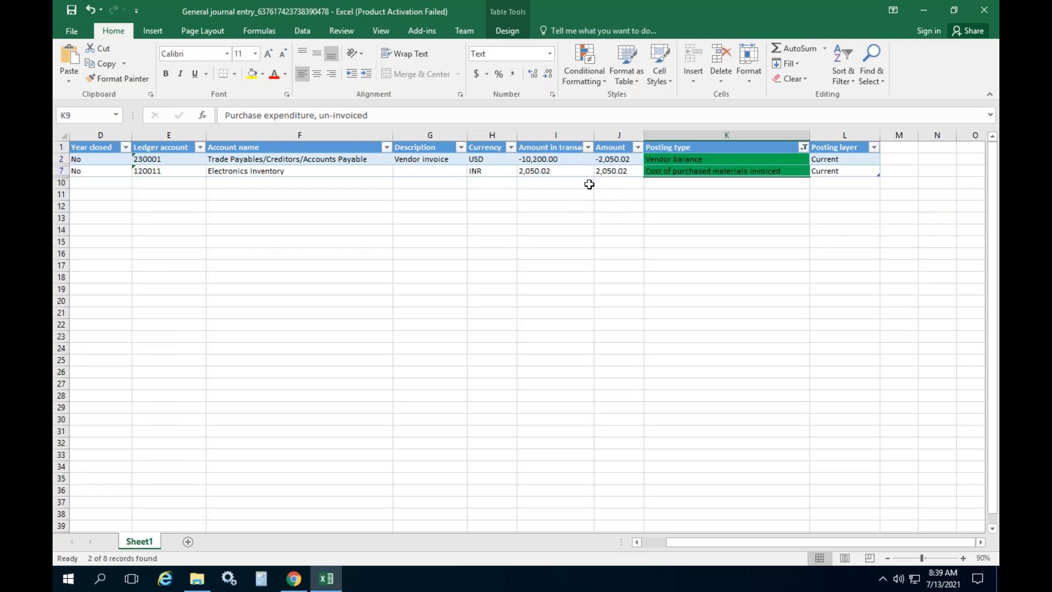
pyautogui.click(700, 172)
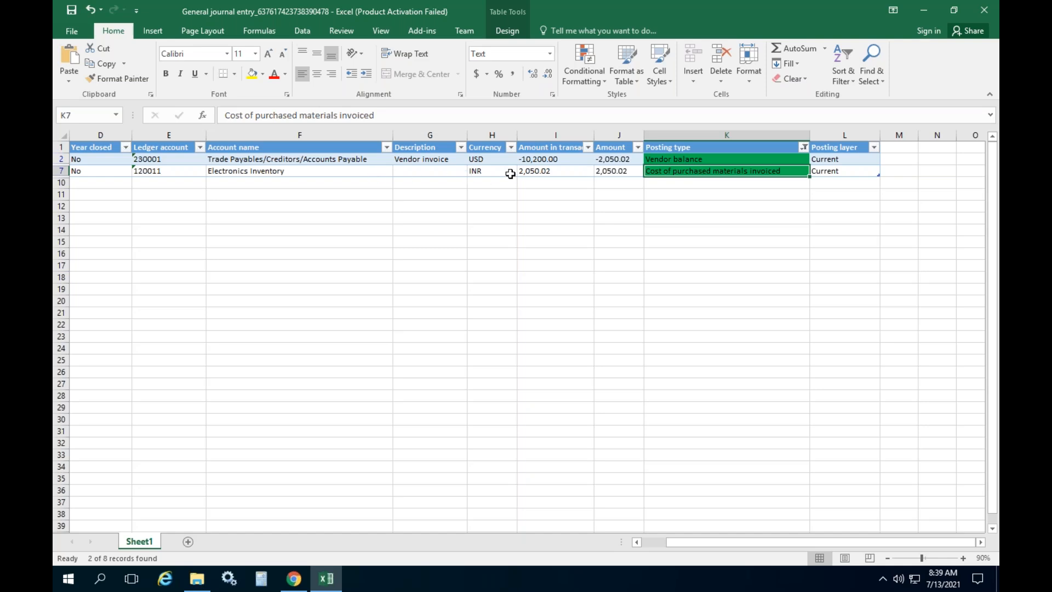
pyautogui.click(542, 170)
pyautogui.click(614, 158)
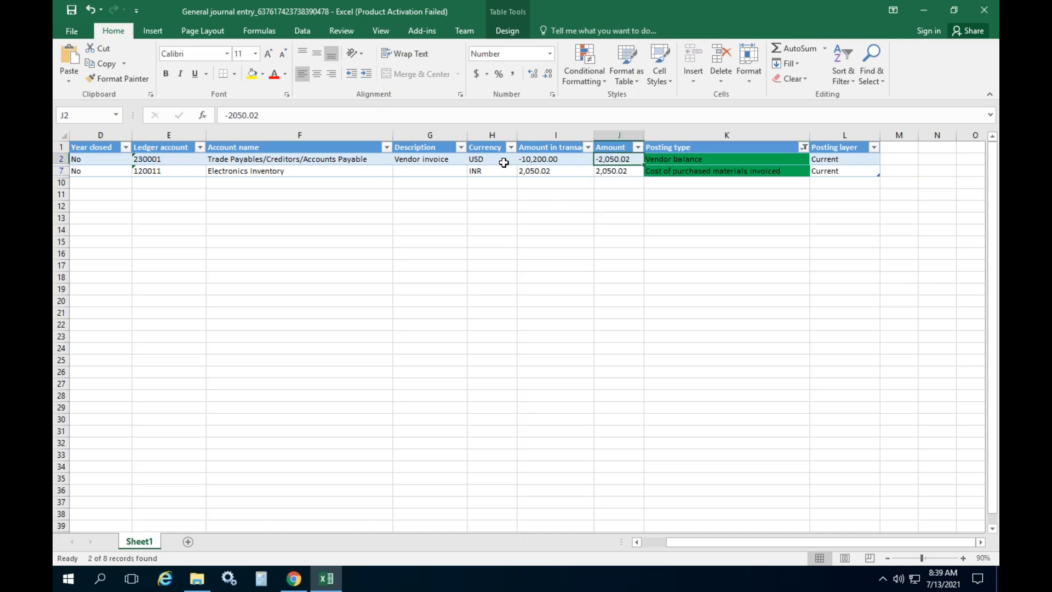
pyautogui.click(543, 158)
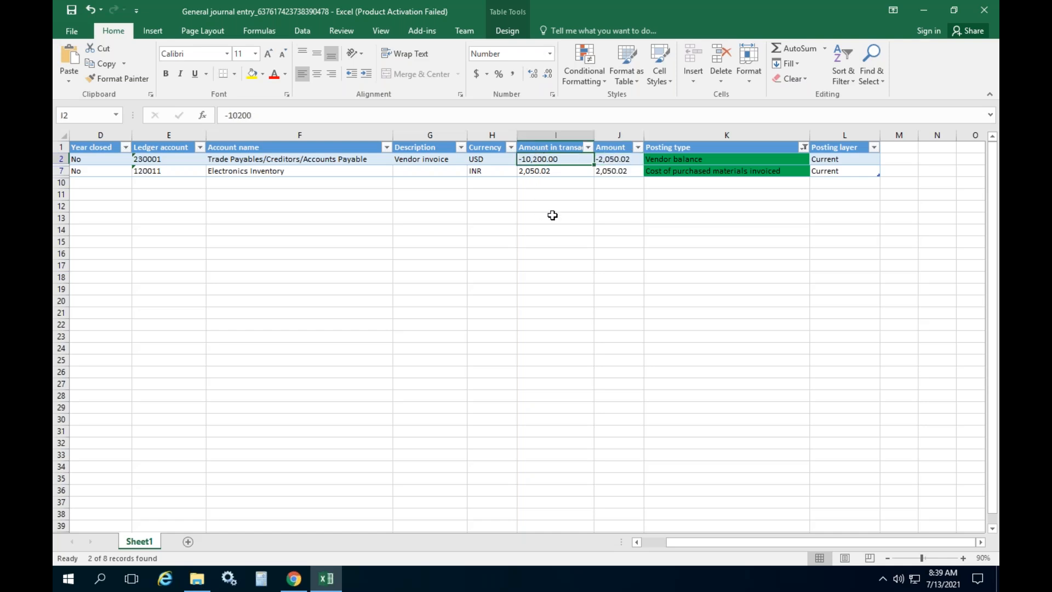
pyautogui.click(611, 161)
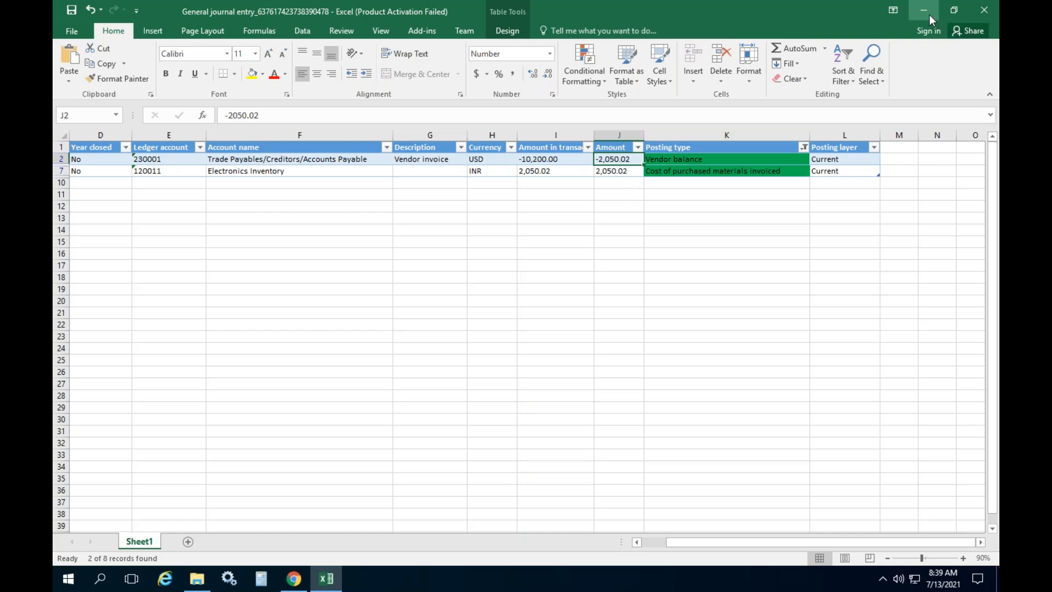
pyautogui.click(984, 10)
pyautogui.click(527, 305)
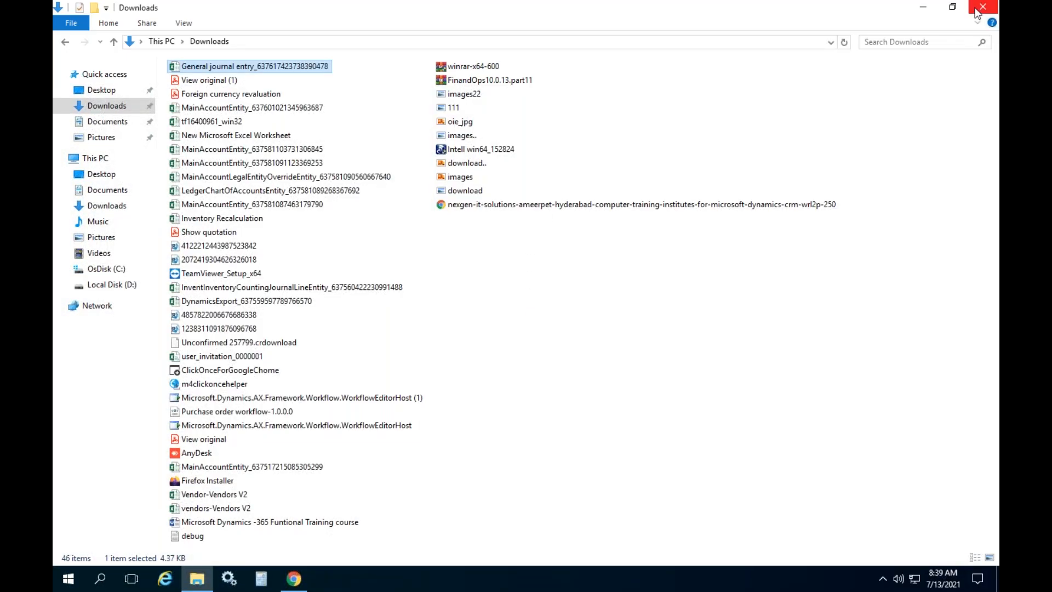
# Close Explorer and voucher transactions, and confirm the whole invoice has no charges
pyautogui.click(976, 10)
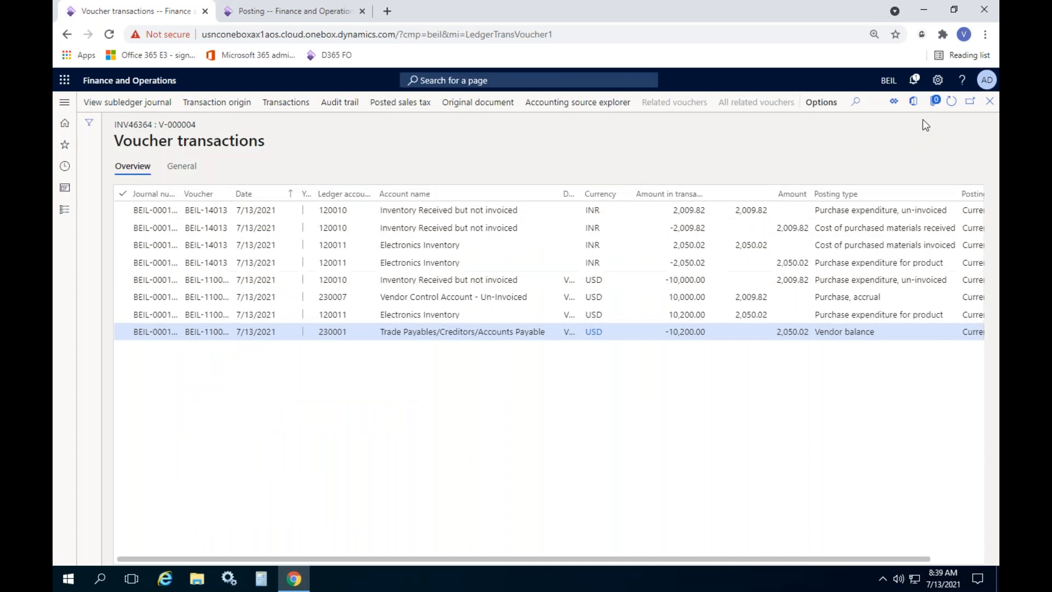
pyautogui.click(988, 103)
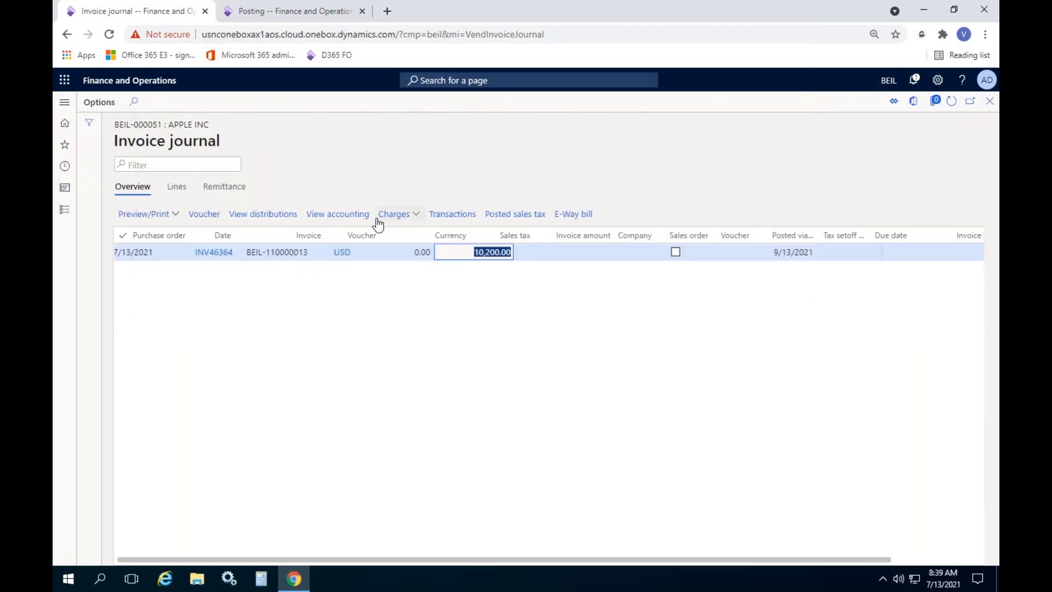
pyautogui.click(414, 214)
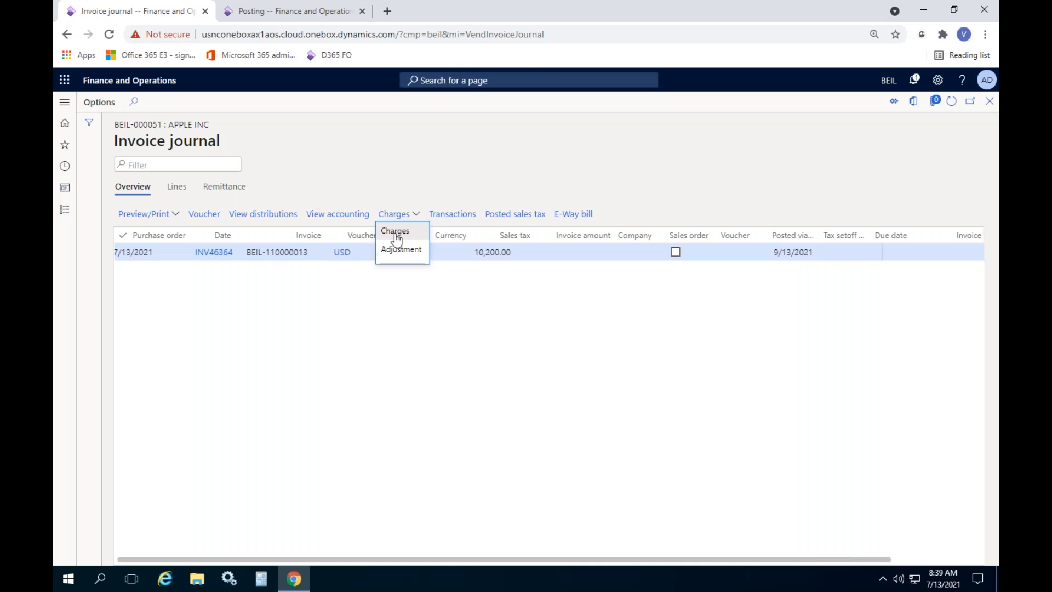
pyautogui.click(396, 235)
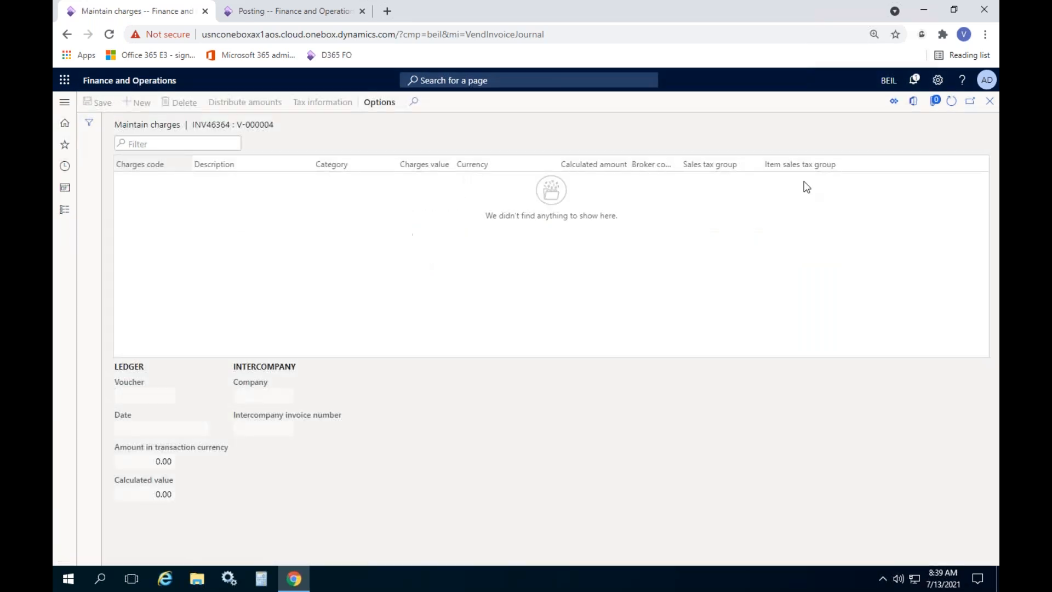
pyautogui.click(989, 103)
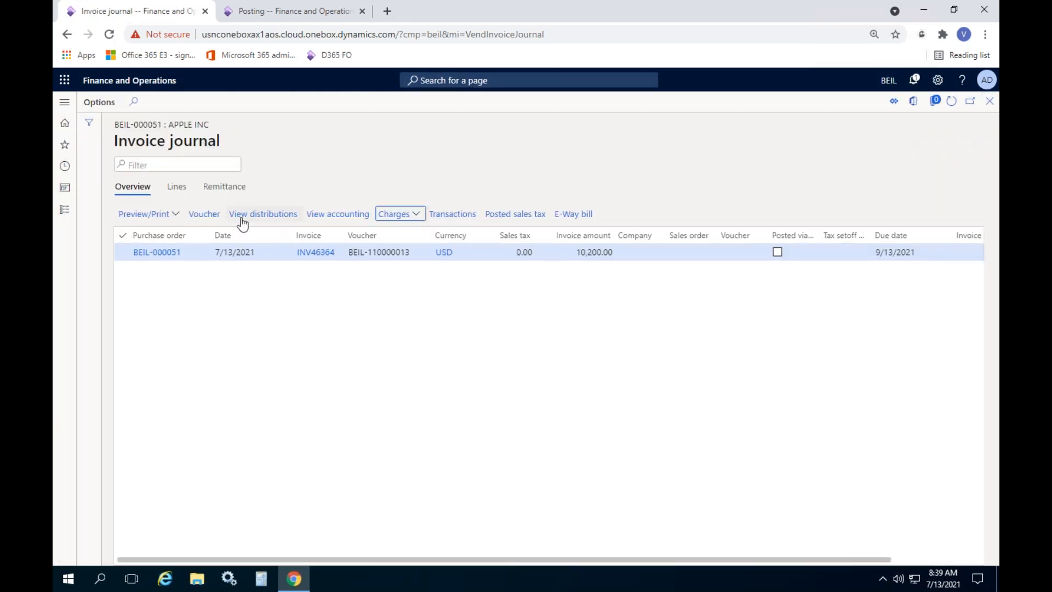
# Open the invoice line's charges and view the Insur-V charge's voucher
pyautogui.click(181, 187)
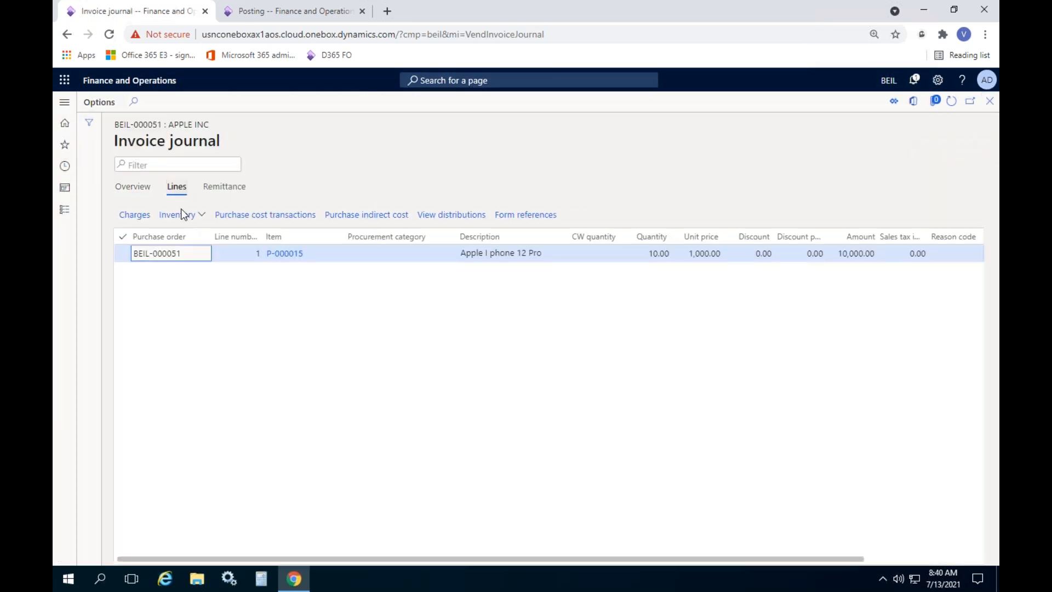
pyautogui.click(135, 214)
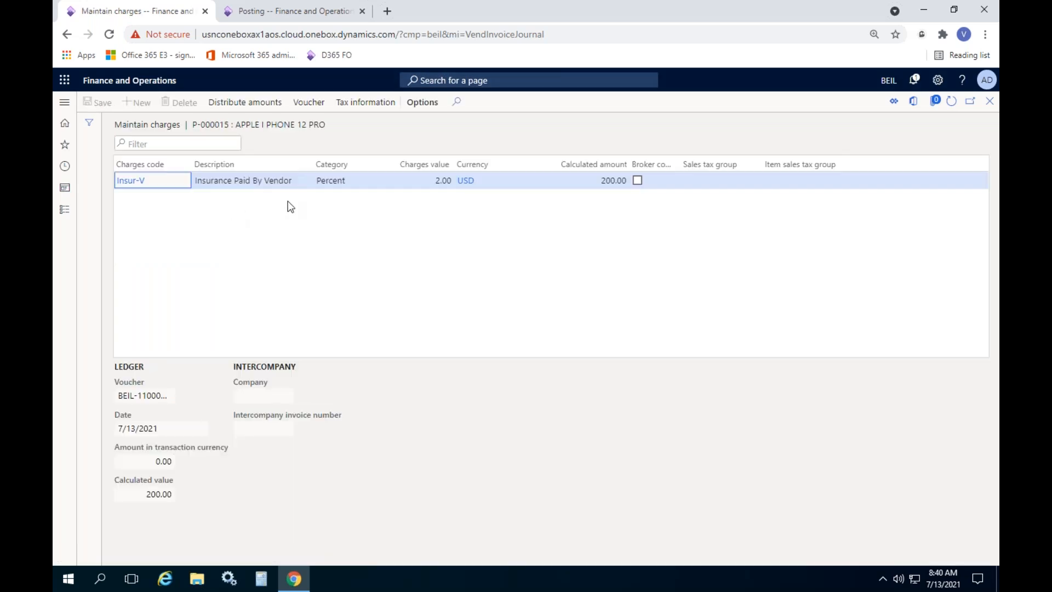
pyautogui.click(312, 104)
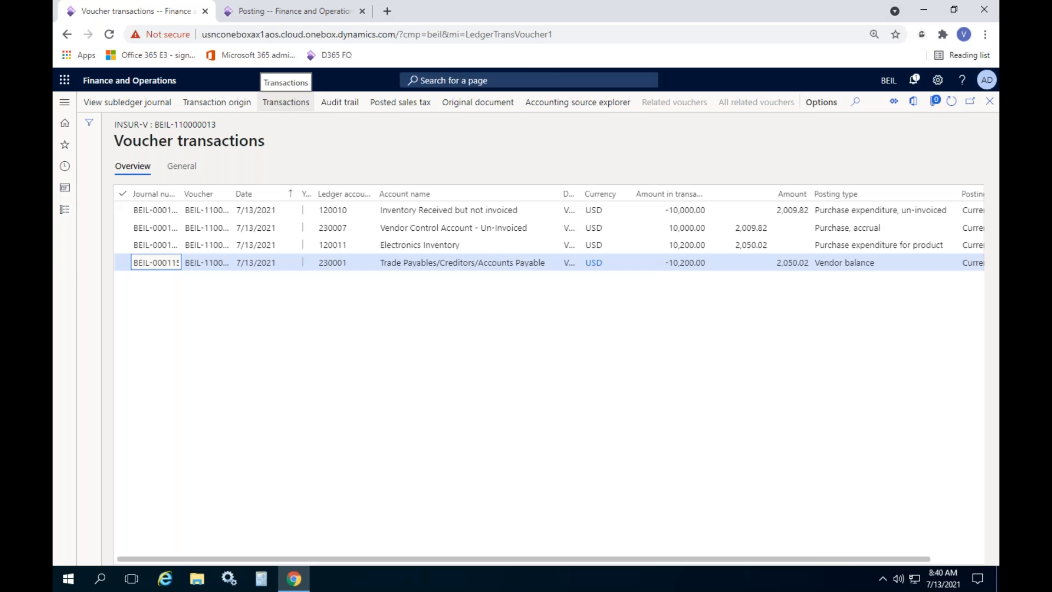
# Check the Electronics Inventory line: 10,200.00, posting type Purchase expenditure for product
pyautogui.click(820, 249)
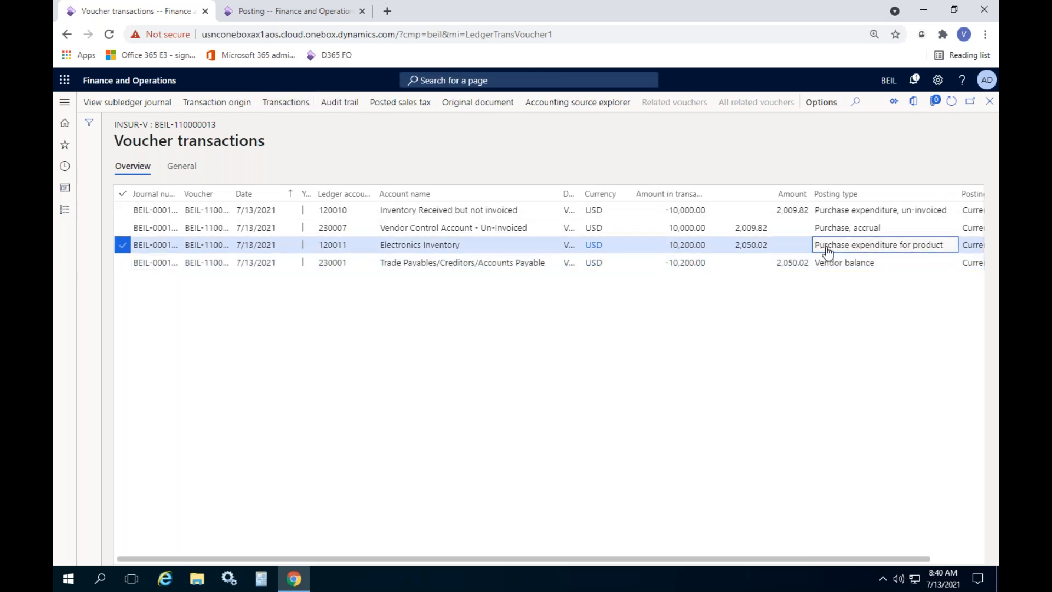
pyautogui.click(444, 247)
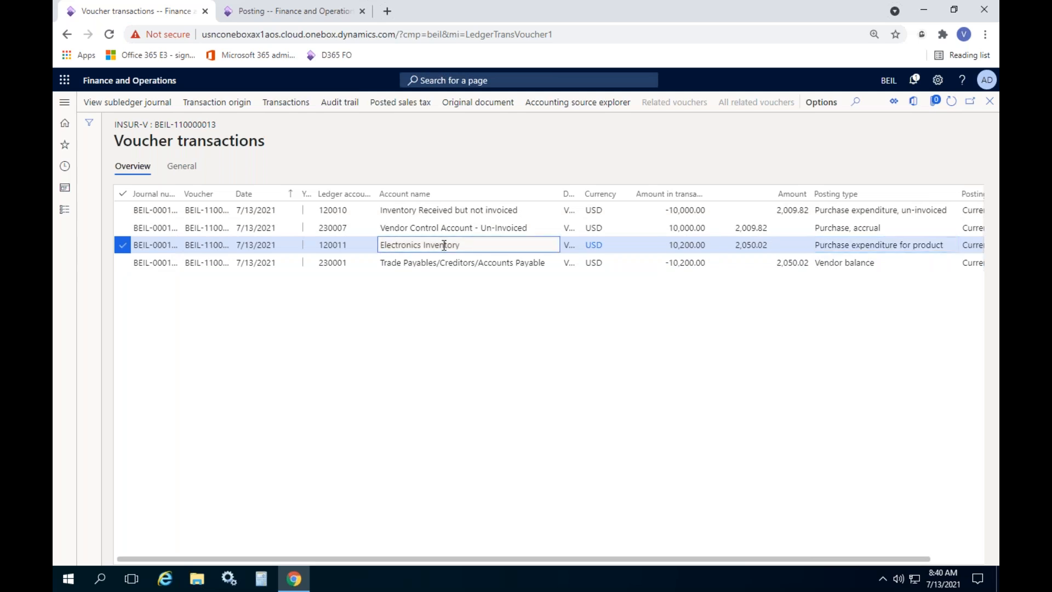
pyautogui.click(701, 245)
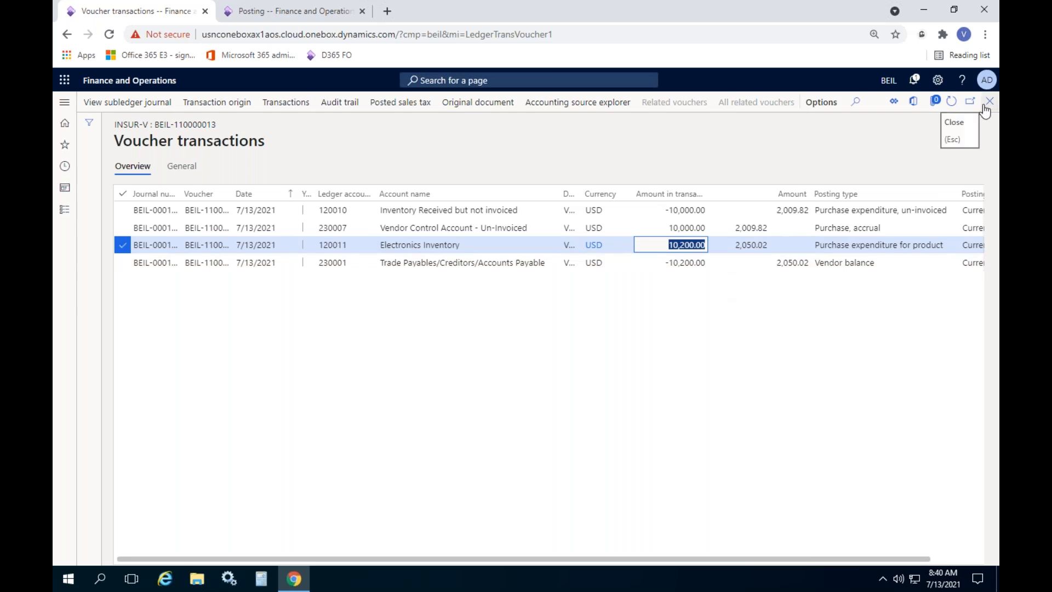
pyautogui.click(867, 250)
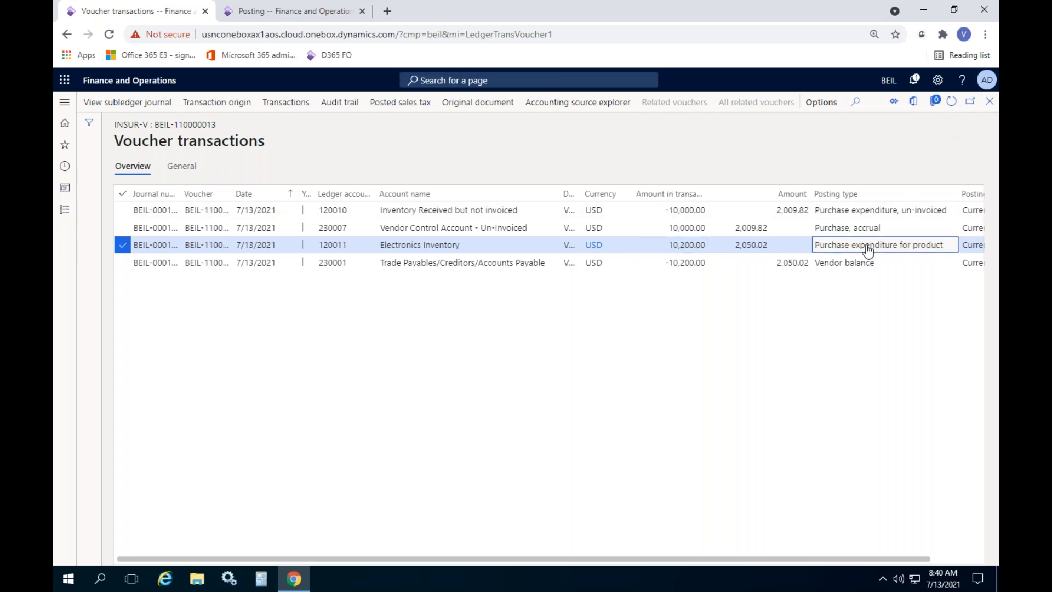
# Close back to the invoice journal lines and open the modules menu
pyautogui.click(990, 102)
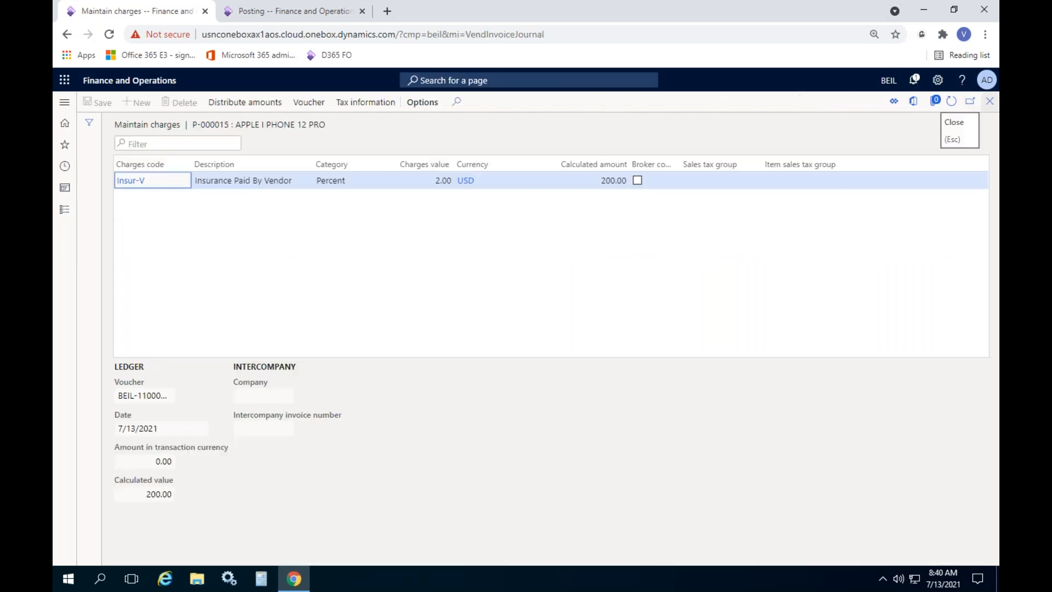
pyautogui.click(989, 102)
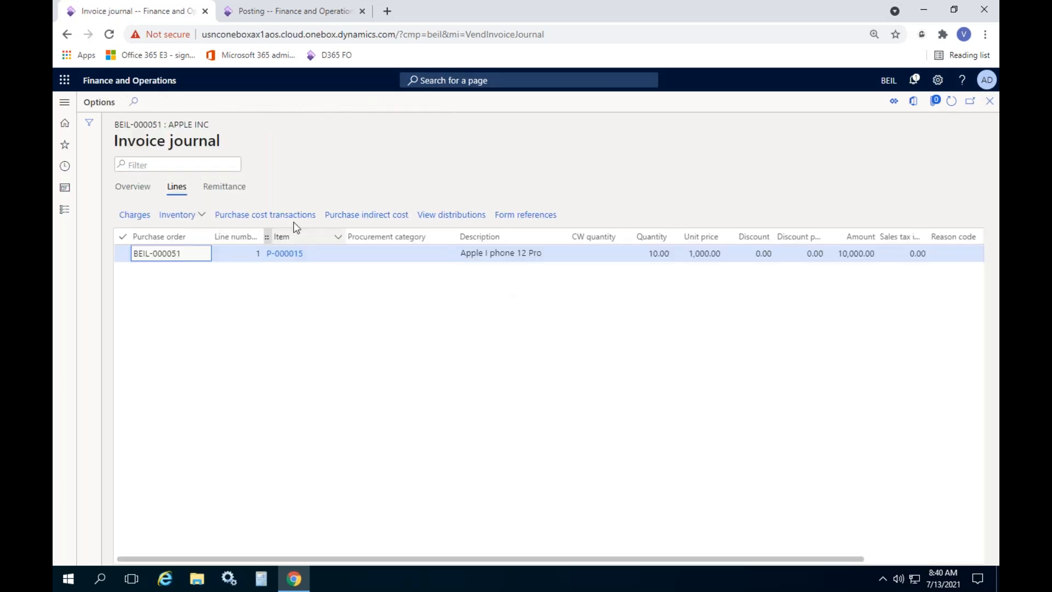
pyautogui.click(65, 210)
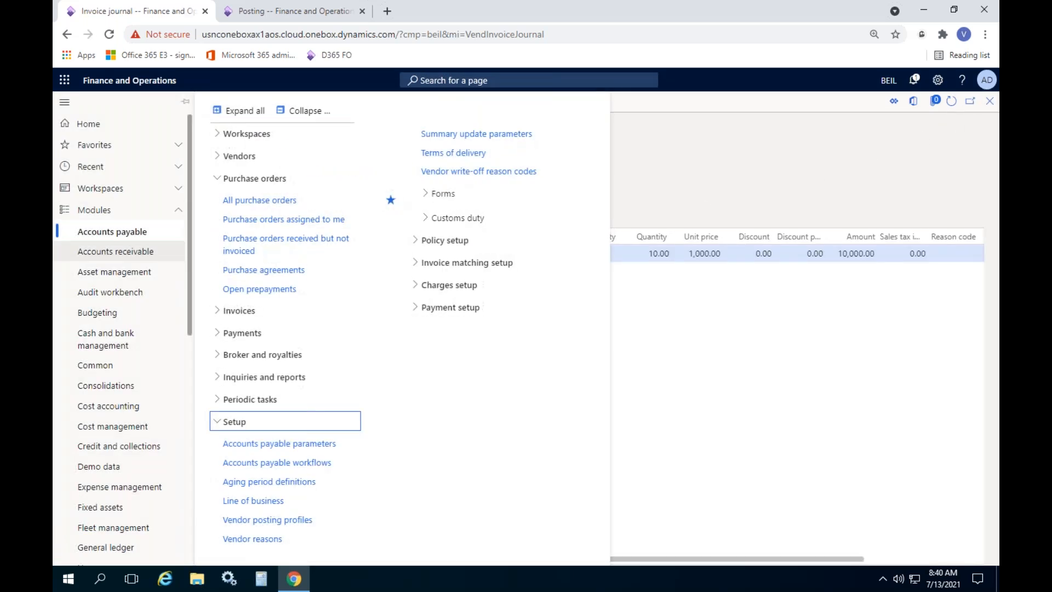
# Open the invoice line's charge codes and clear the filter to show all codes
pyautogui.click(752, 333)
pyautogui.click(138, 222)
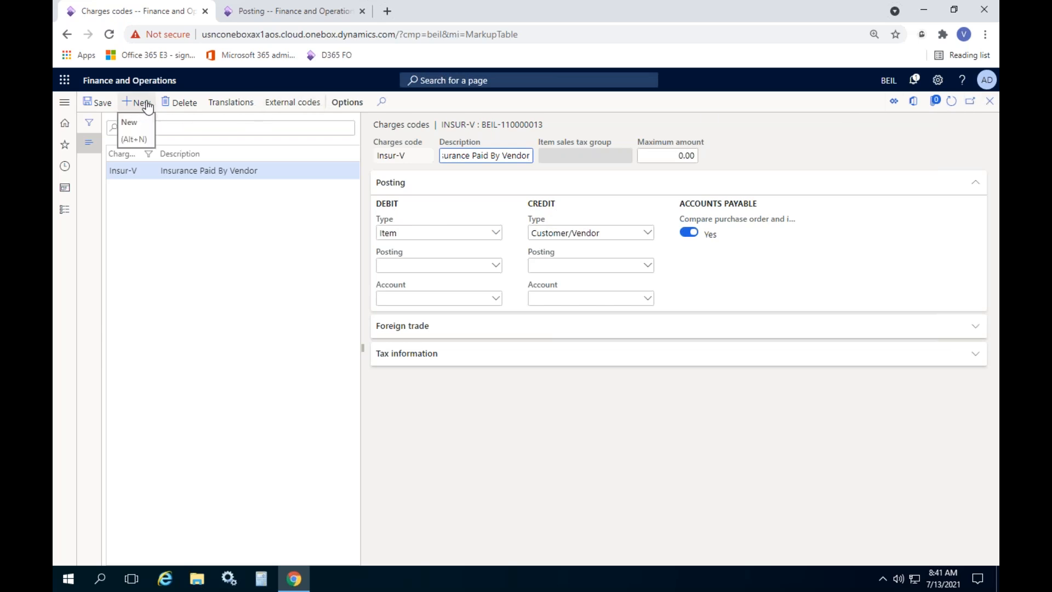
pyautogui.click(90, 126)
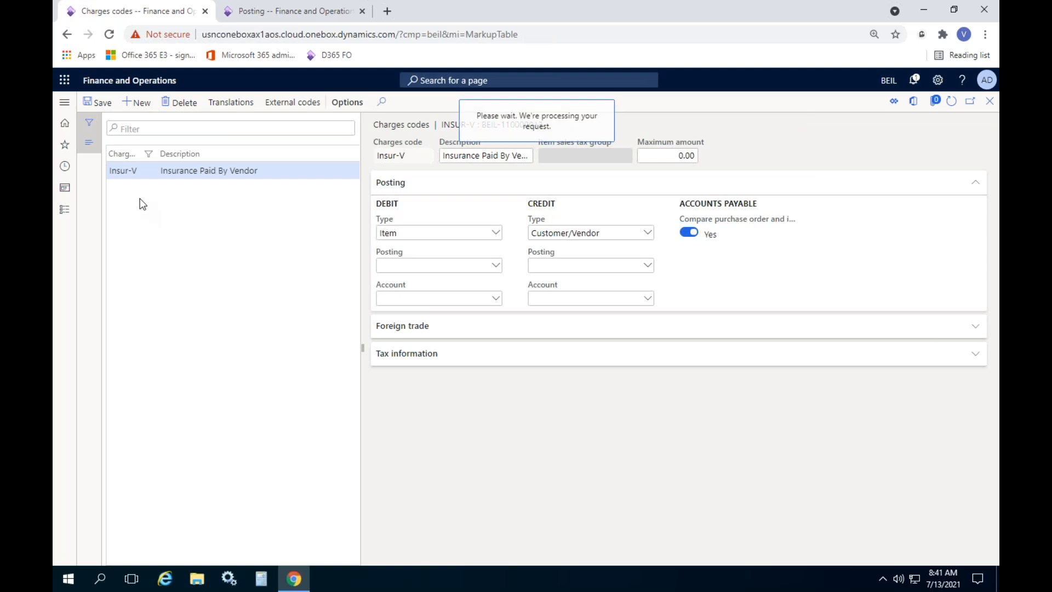
pyautogui.click(231, 206)
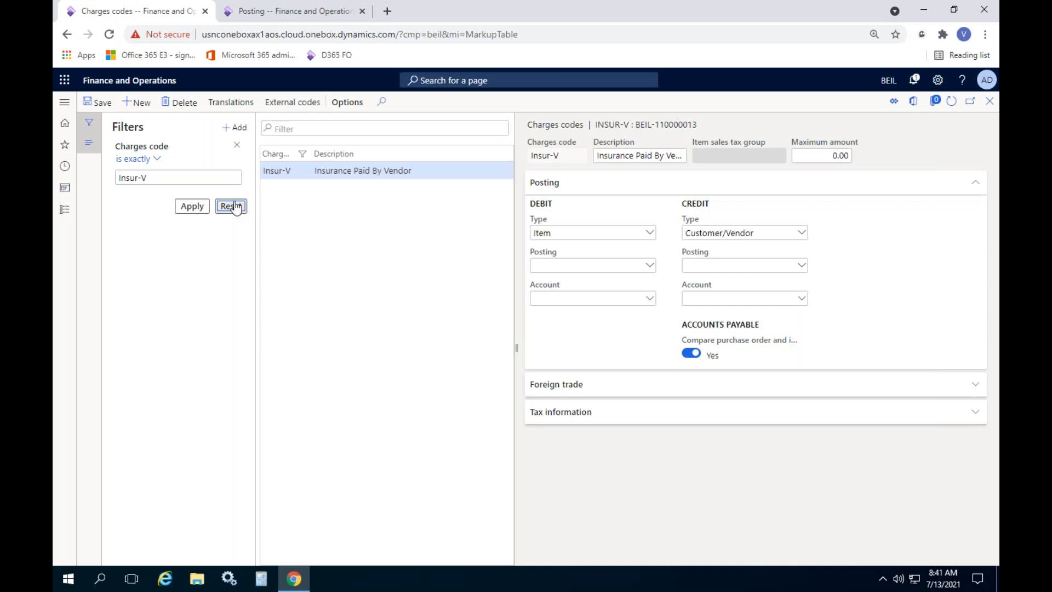
pyautogui.click(89, 121)
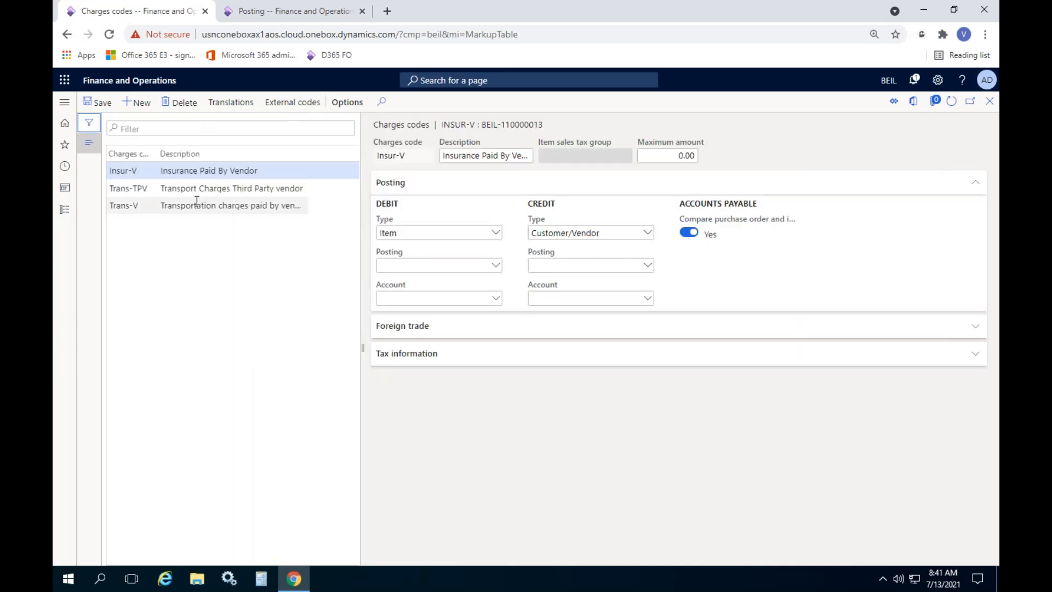
# Open Trans-TPV, look up its credit account 230008, then close back to Maintain charges
pyautogui.doubleClick(174, 186)
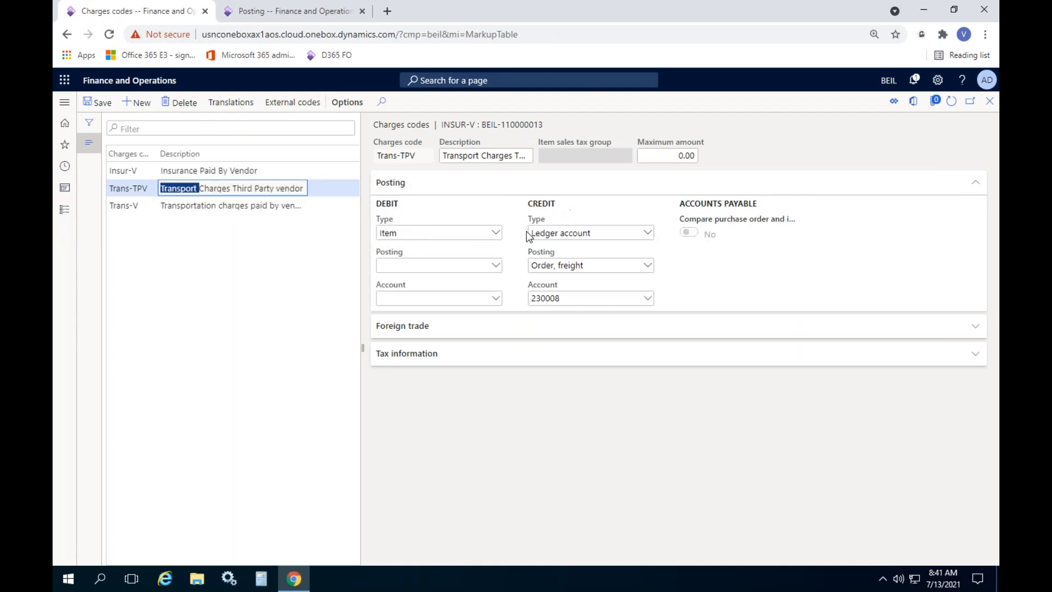
pyautogui.click(648, 298)
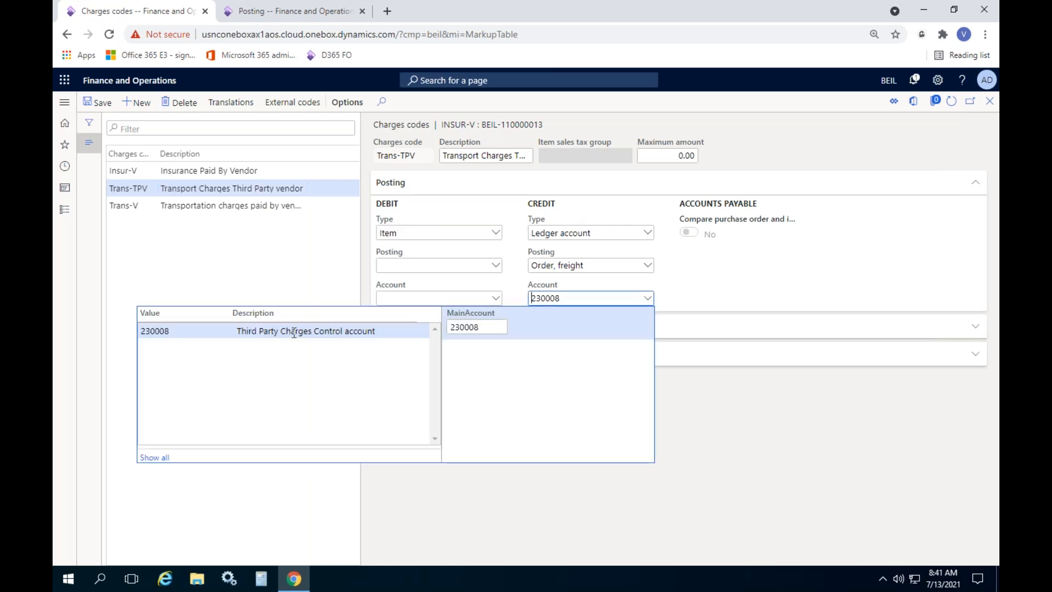
pyautogui.click(763, 434)
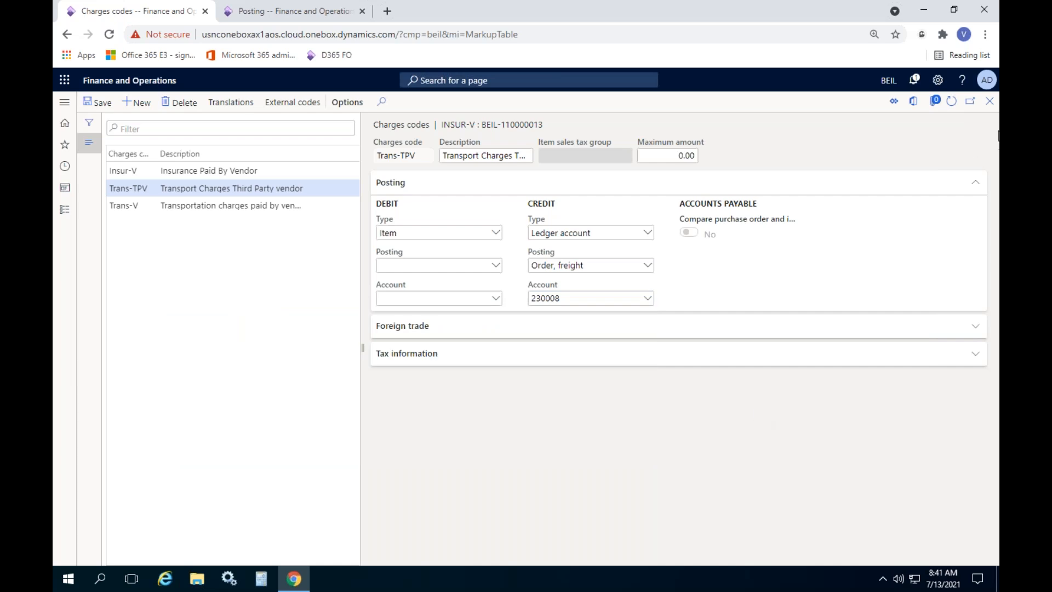
pyautogui.click(989, 101)
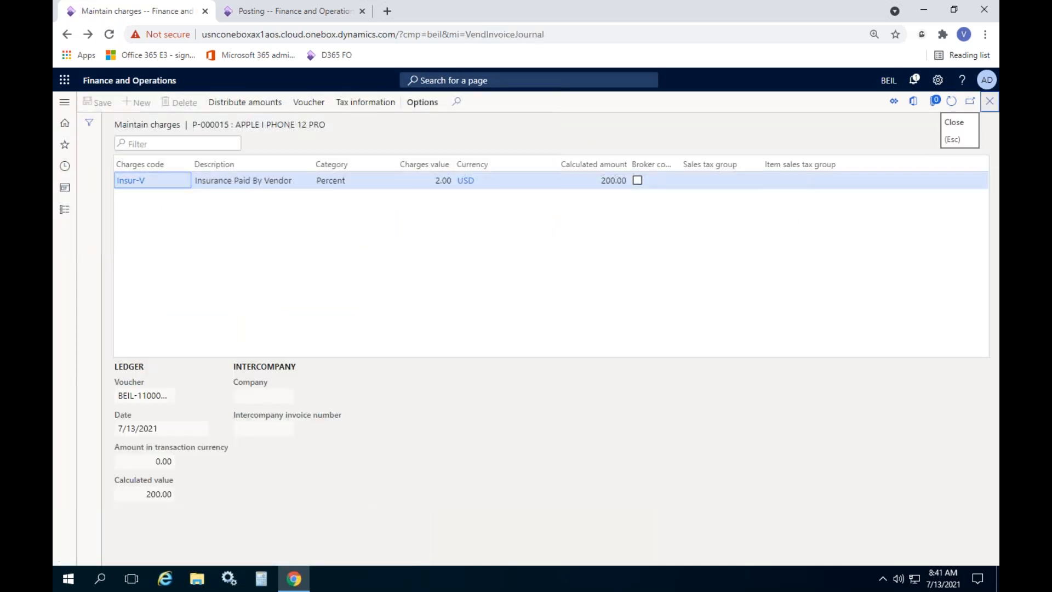
pyautogui.click(989, 100)
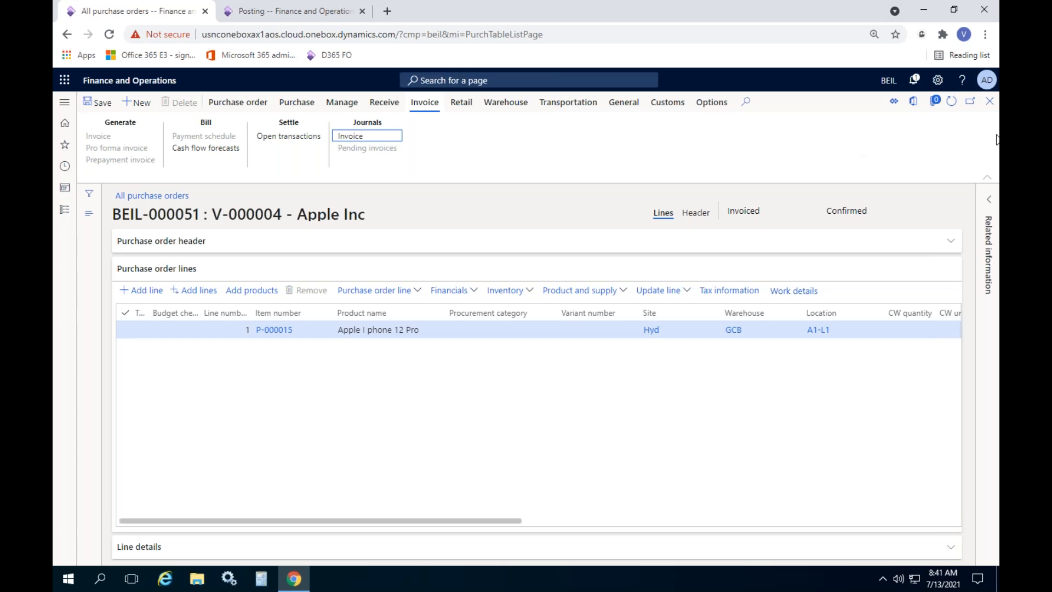
# Close the order, start then cancel a new purchase order, and open the modules menu
pyautogui.click(989, 101)
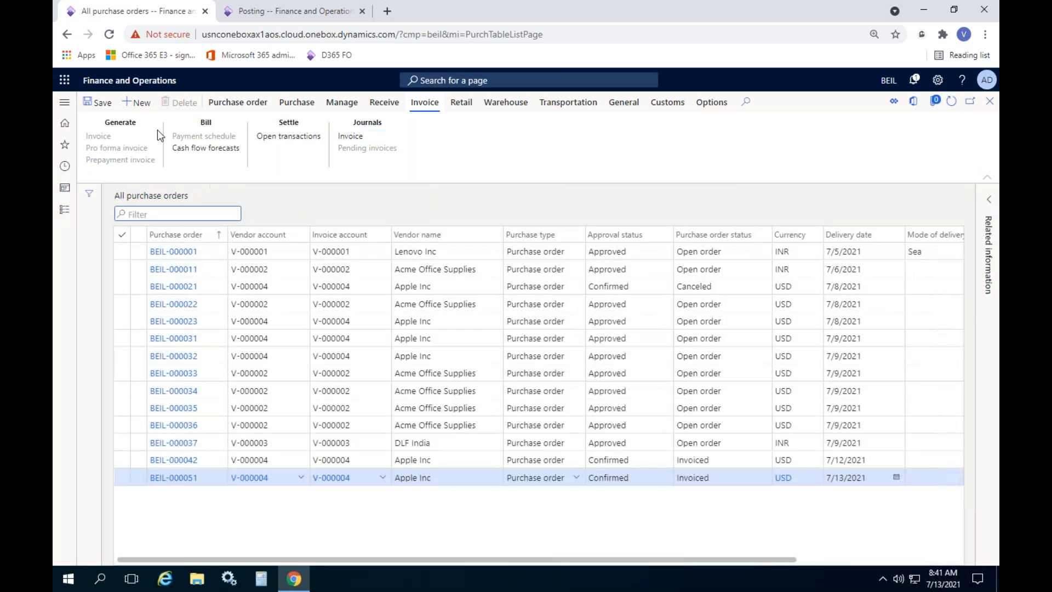
pyautogui.click(141, 107)
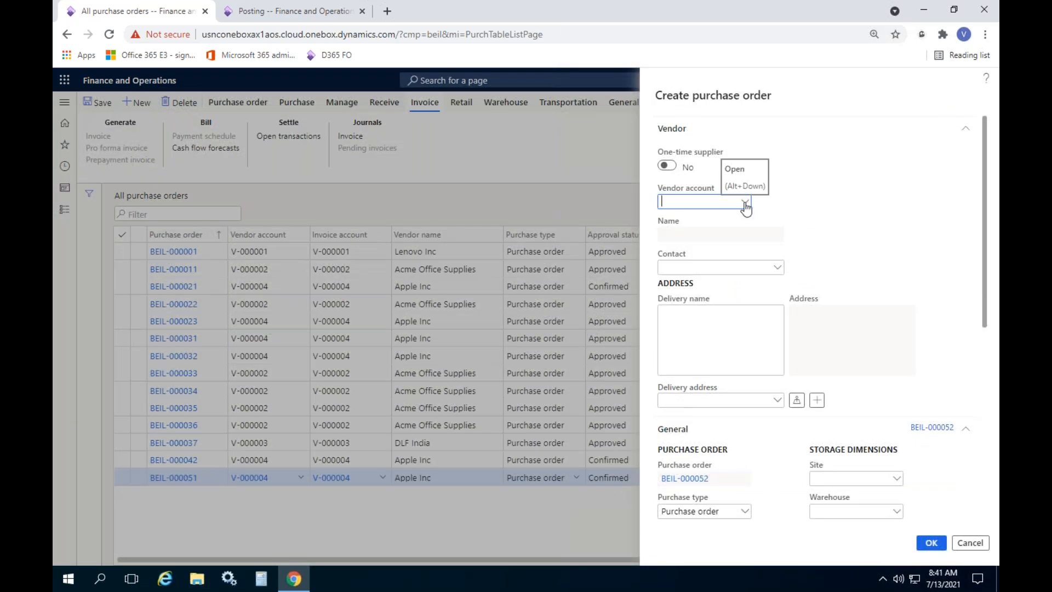
pyautogui.scroll(-5, 965, 371)
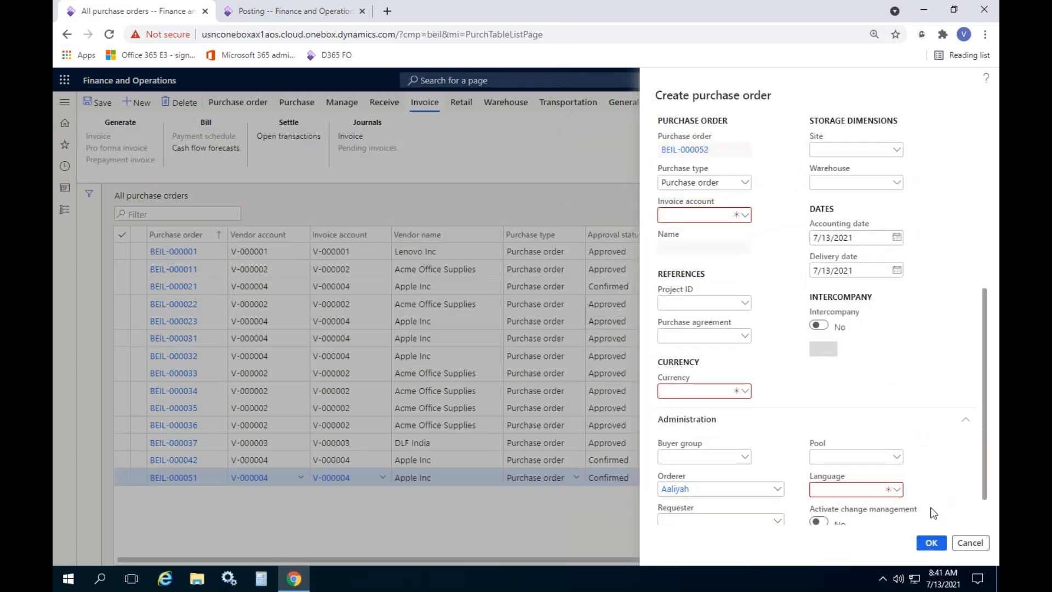
pyautogui.scroll(-1, 930, 499)
pyautogui.click(970, 543)
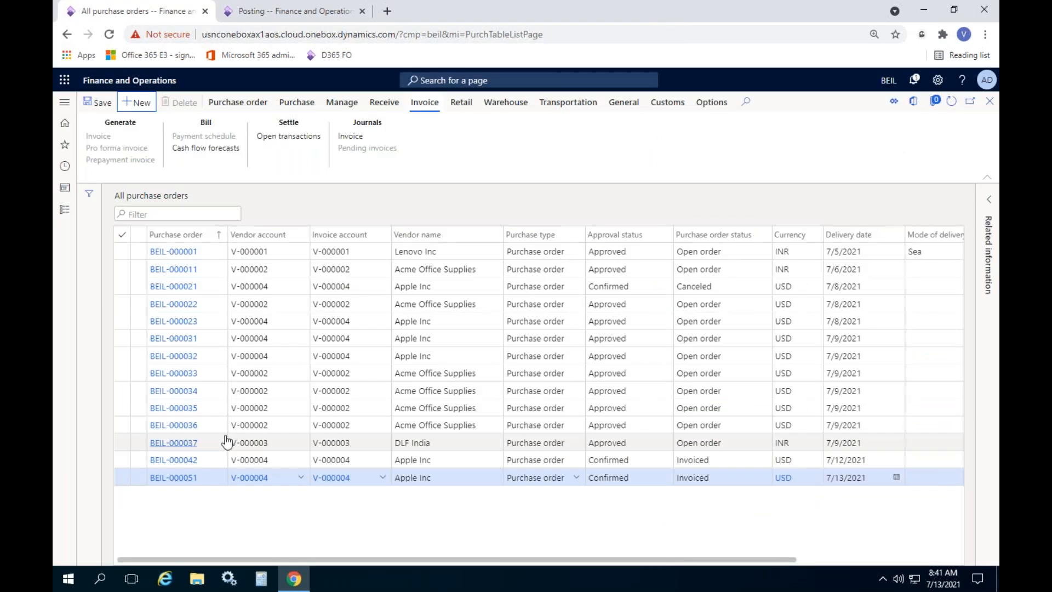
pyautogui.click(65, 209)
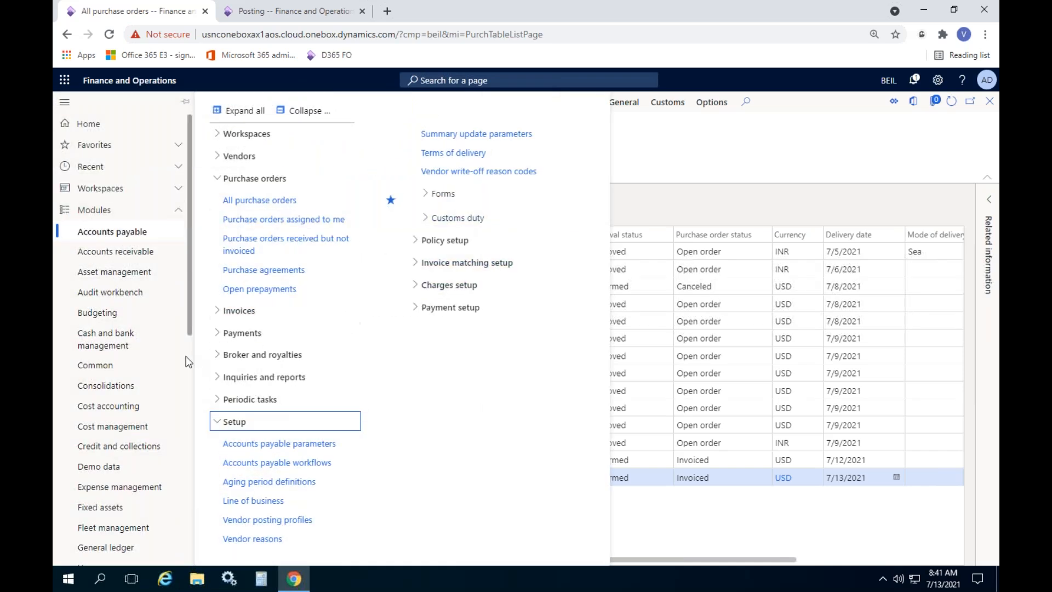
# Open Procurement and sourcing parameters from the Procurement and sourcing module menu
pyautogui.moveTo(189, 286); pyautogui.dragTo(186, 381)
pyautogui.scroll(-3, 185, 405)
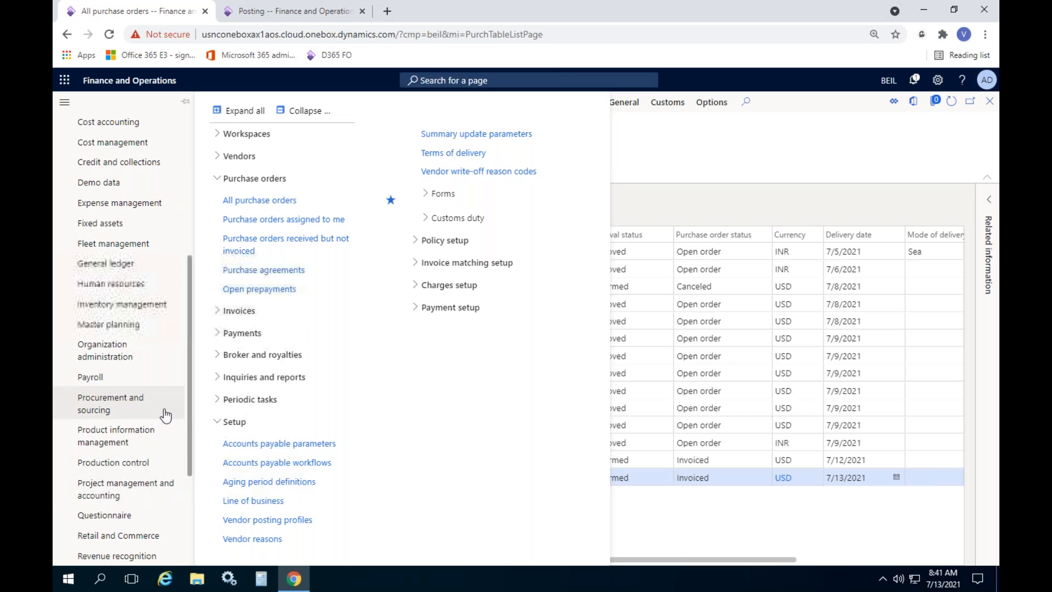
pyautogui.click(125, 410)
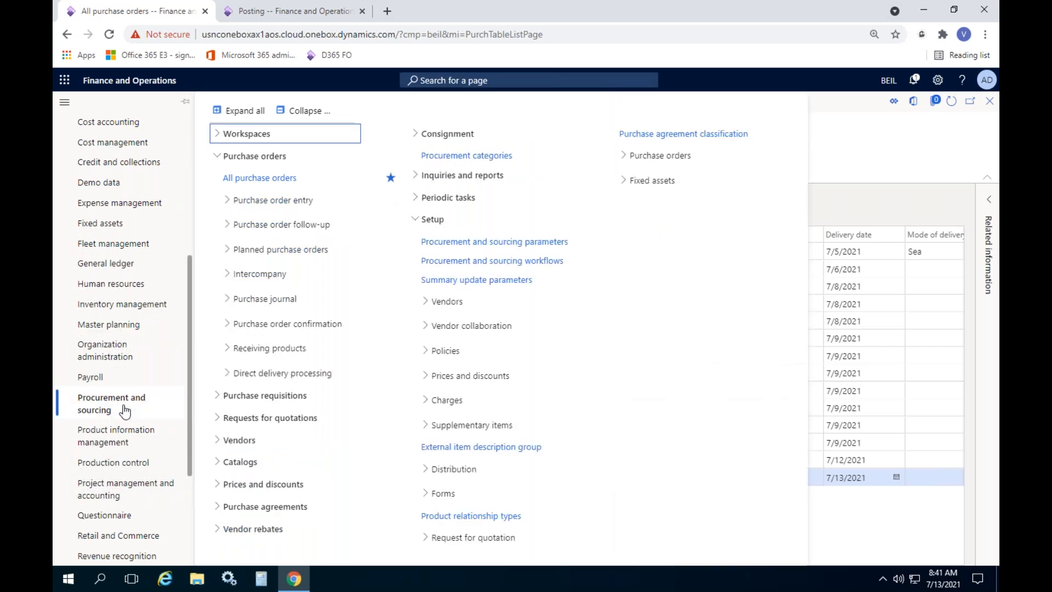
pyautogui.click(584, 241)
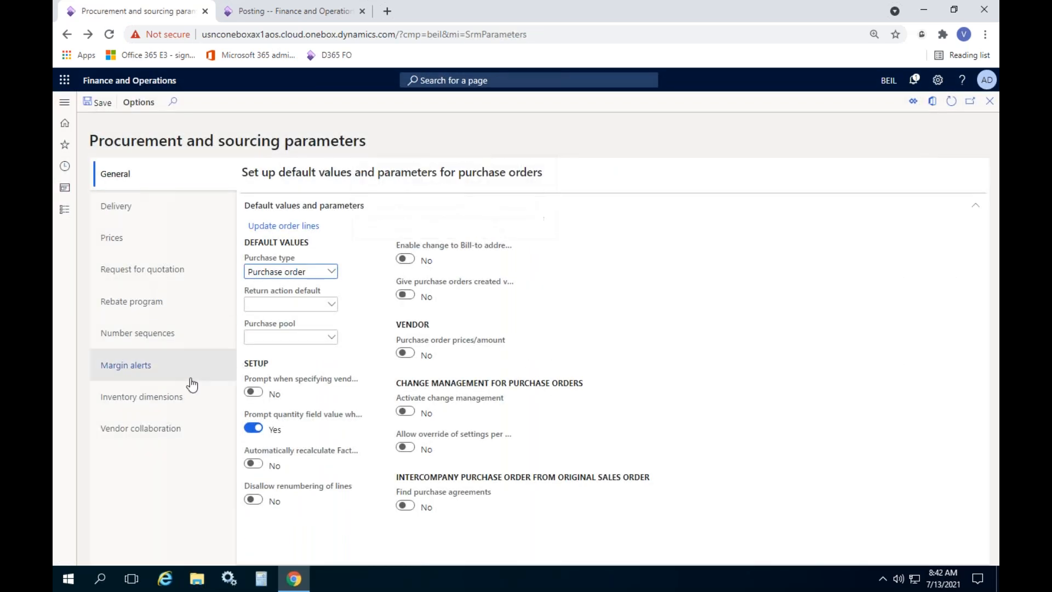
# Show the Number sequences and view details of the Purchase order sequence Purc_450
pyautogui.click(152, 395)
pyautogui.click(156, 338)
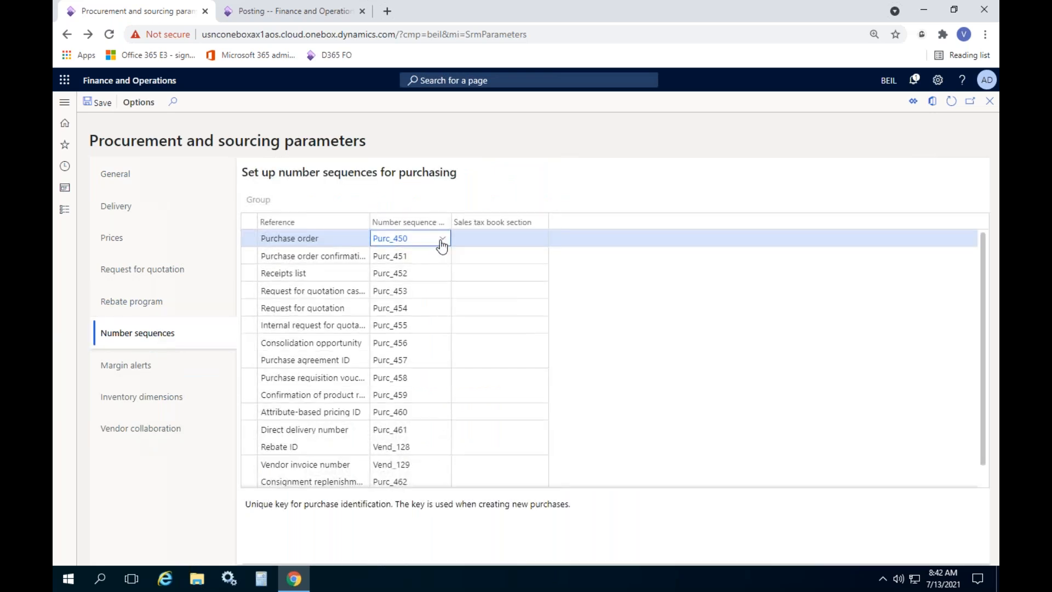
pyautogui.rightClick(442, 246)
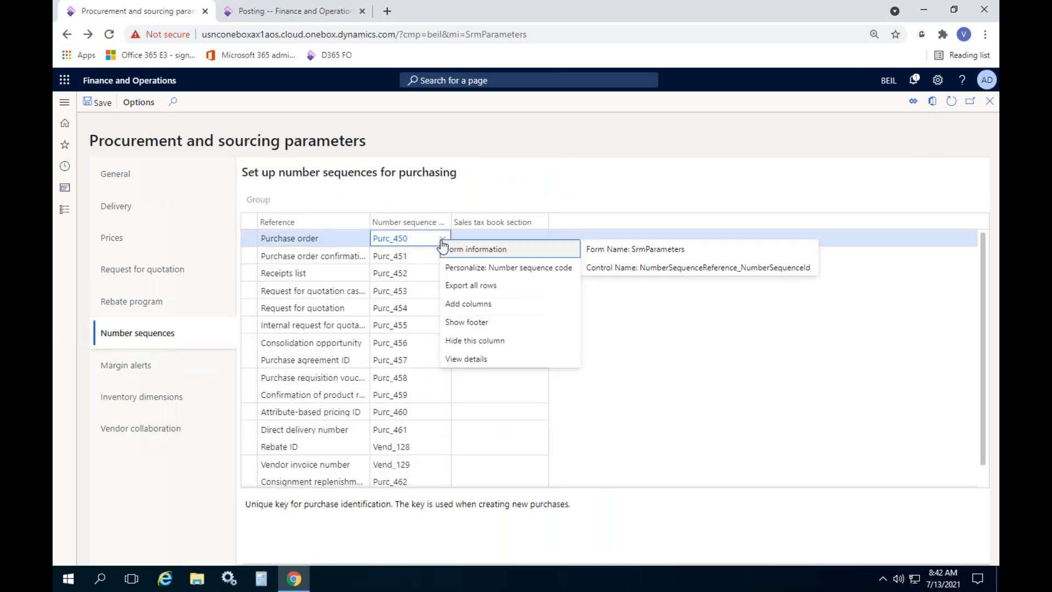
pyautogui.click(459, 356)
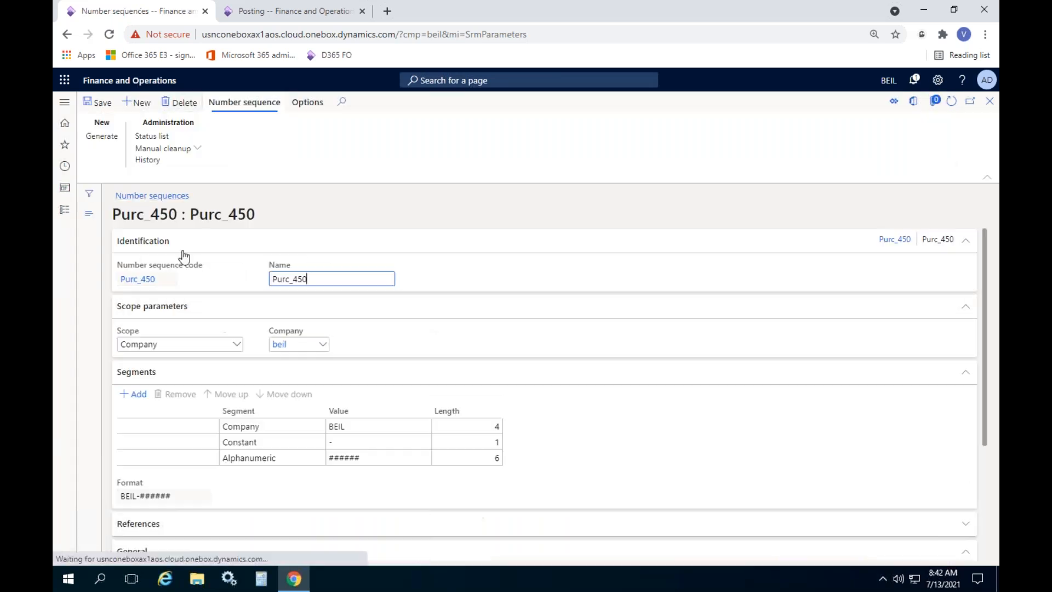
# Change the purchase order number format to PO###### with next number 1 and save it
pyautogui.scroll(-2, 274, 327)
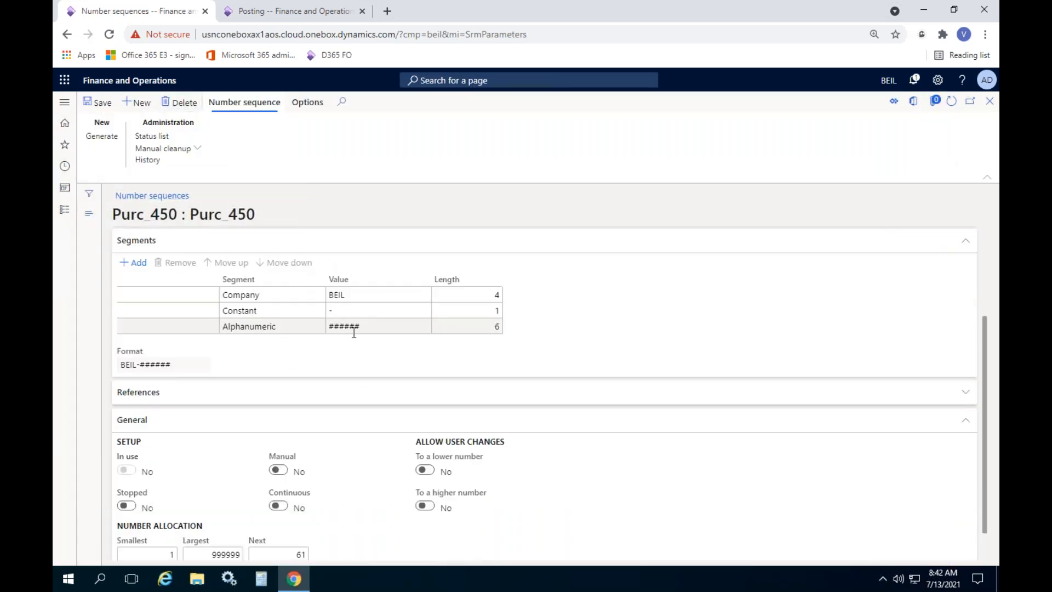
pyautogui.click(304, 296)
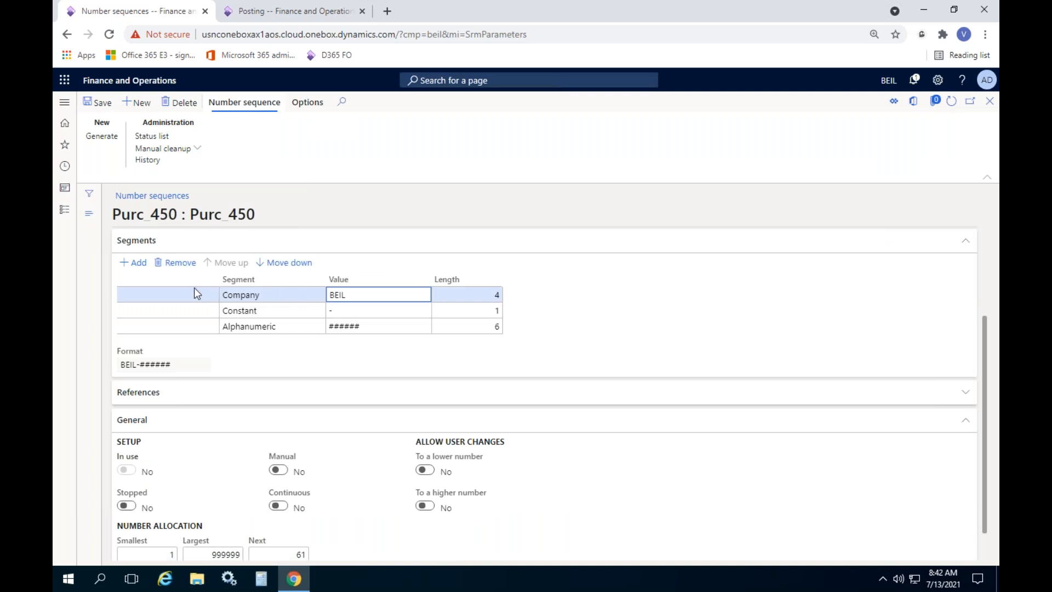
pyautogui.click(175, 262)
pyautogui.moveTo(364, 294); pyautogui.dragTo(294, 296)
pyautogui.write('PO')
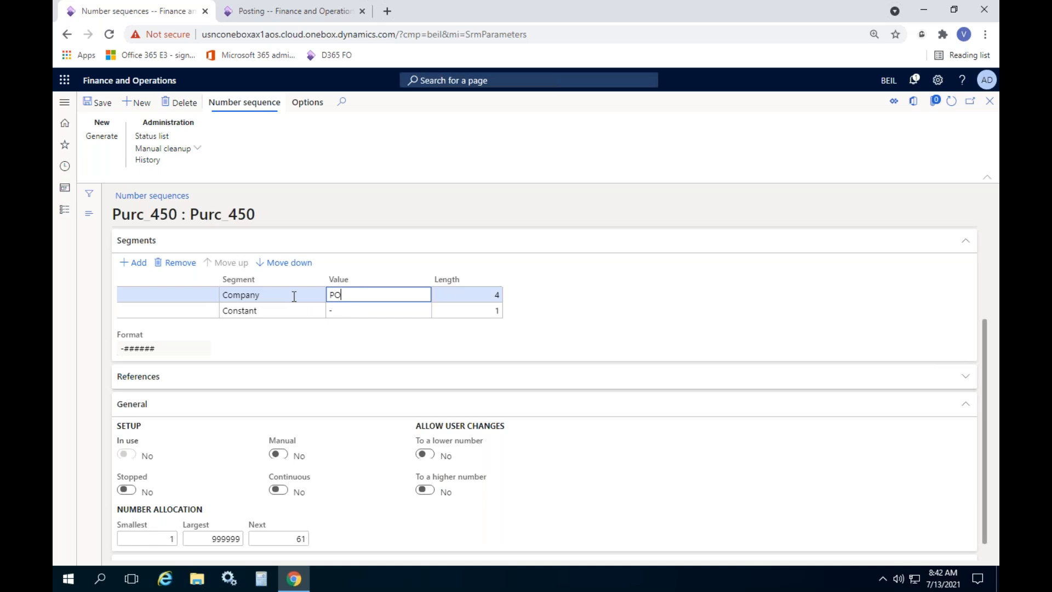
pyautogui.press('Tab')
pyautogui.scroll(-1, 279, 445)
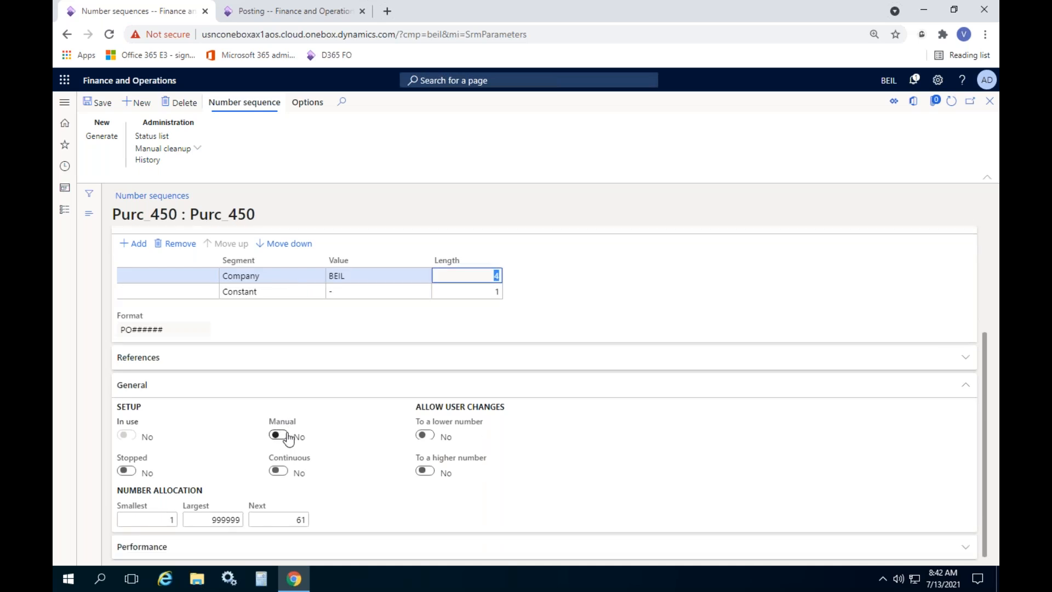
pyautogui.click(272, 515)
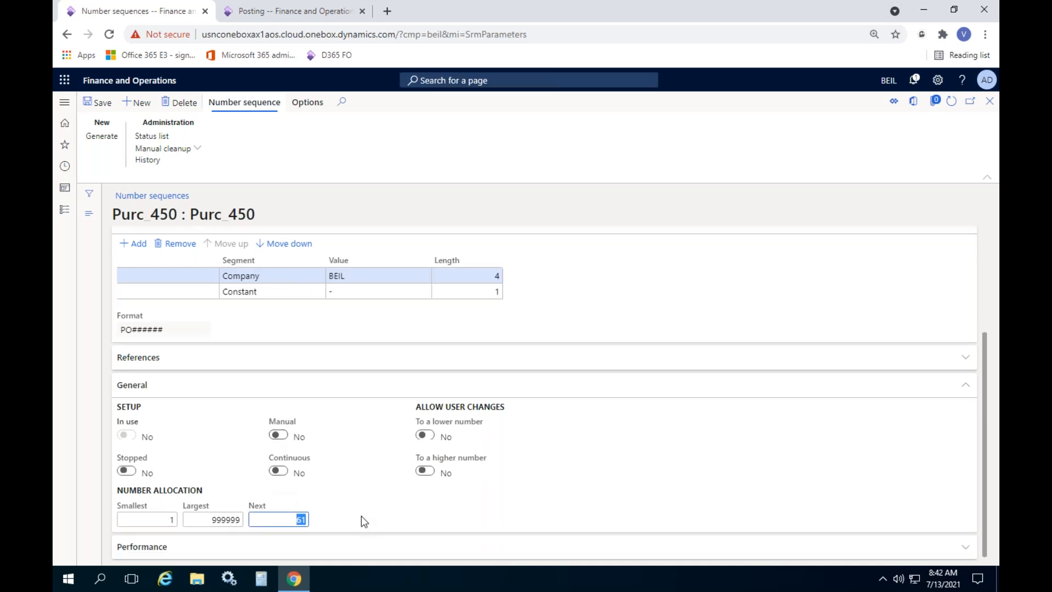
pyautogui.write('1')
pyautogui.press('Tab')
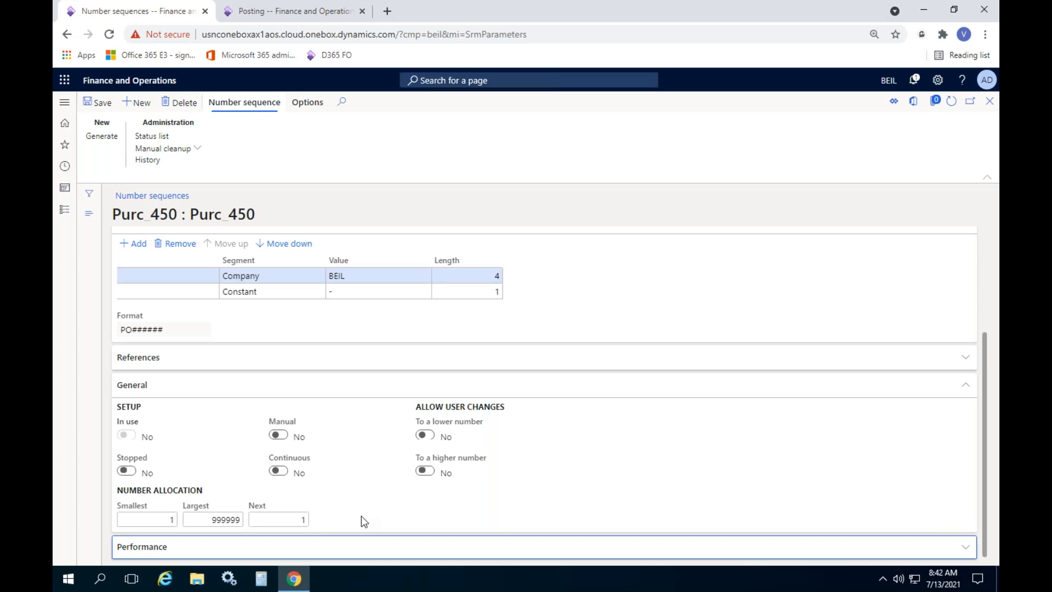
pyautogui.click(94, 102)
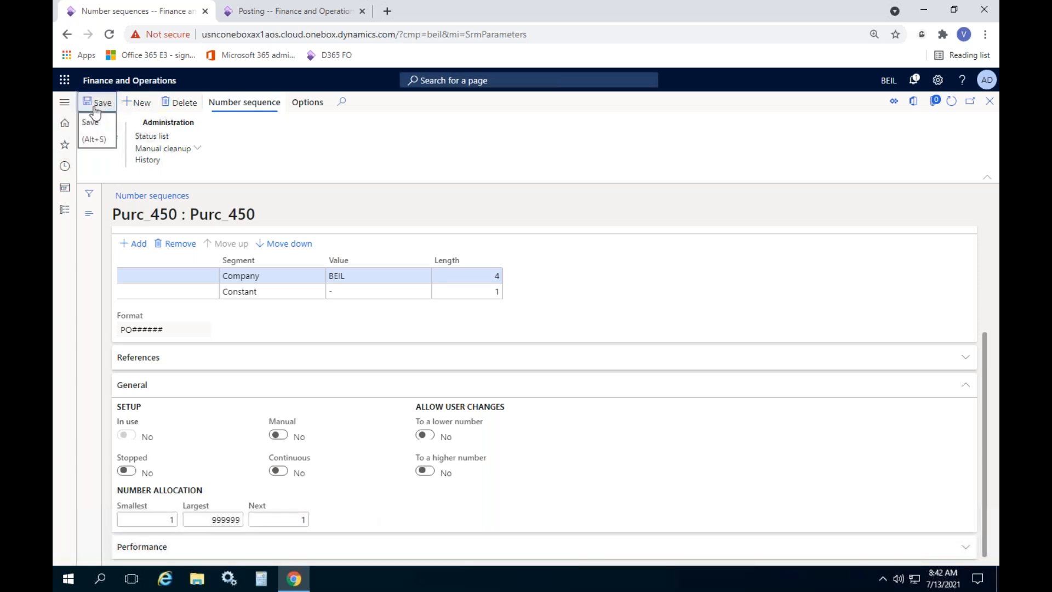
# Close the number sequence and procurement parameters forms and go to All purchase orders
pyautogui.click(989, 101)
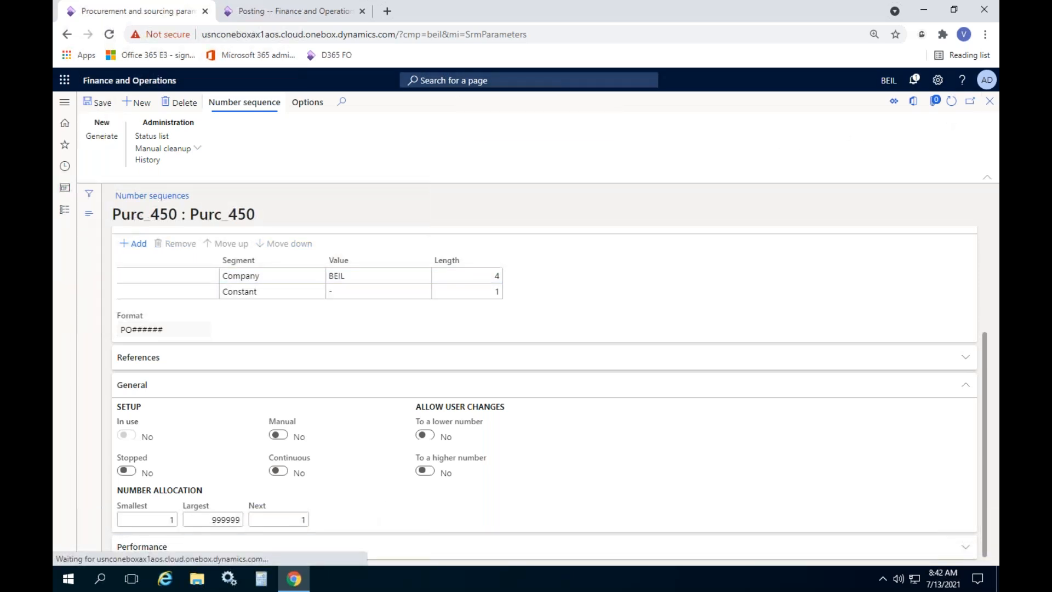
pyautogui.click(989, 101)
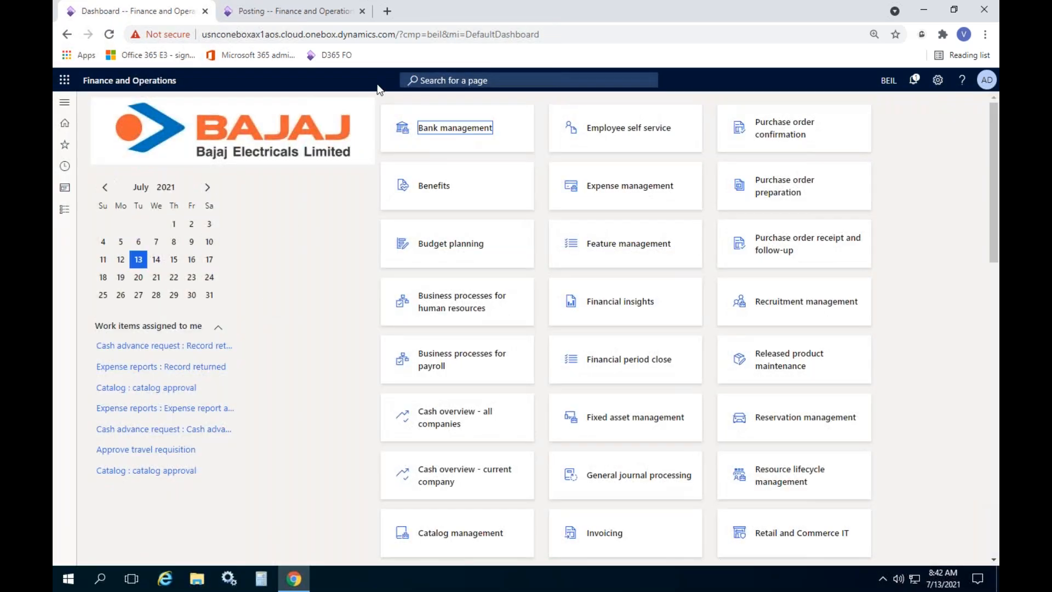
pyautogui.click(73, 213)
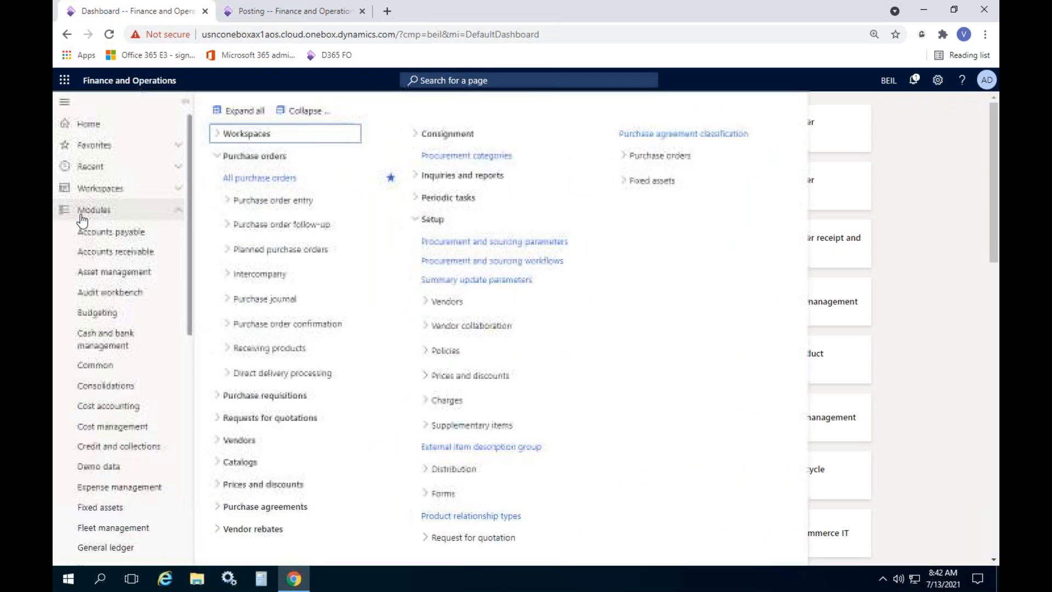
pyautogui.click(283, 180)
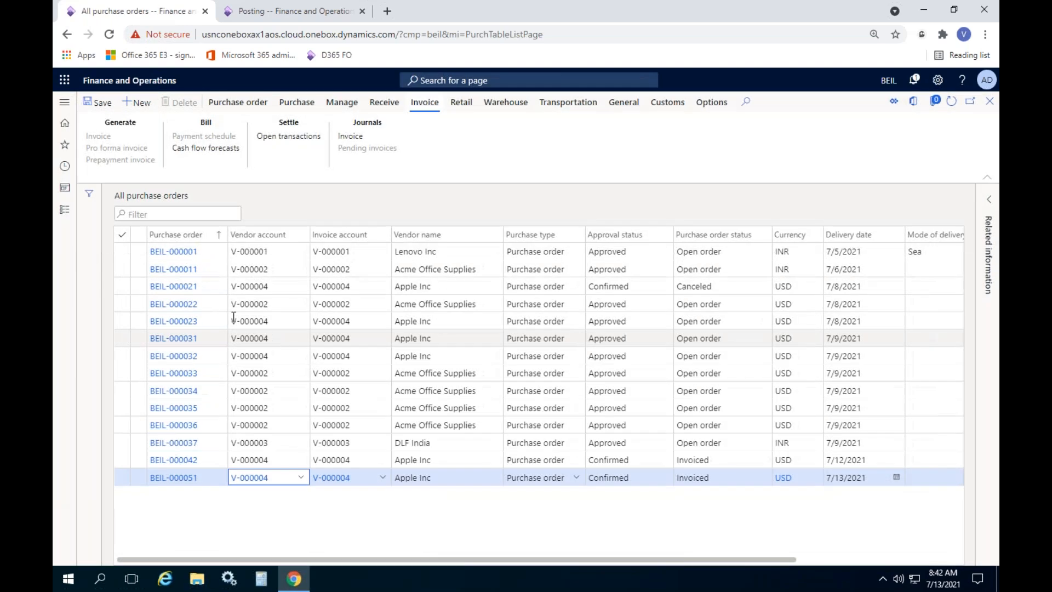
# Create a new purchase order for vendor V-000004 (Apple Inc) delivering to warehouse GCB
pyautogui.click(140, 106)
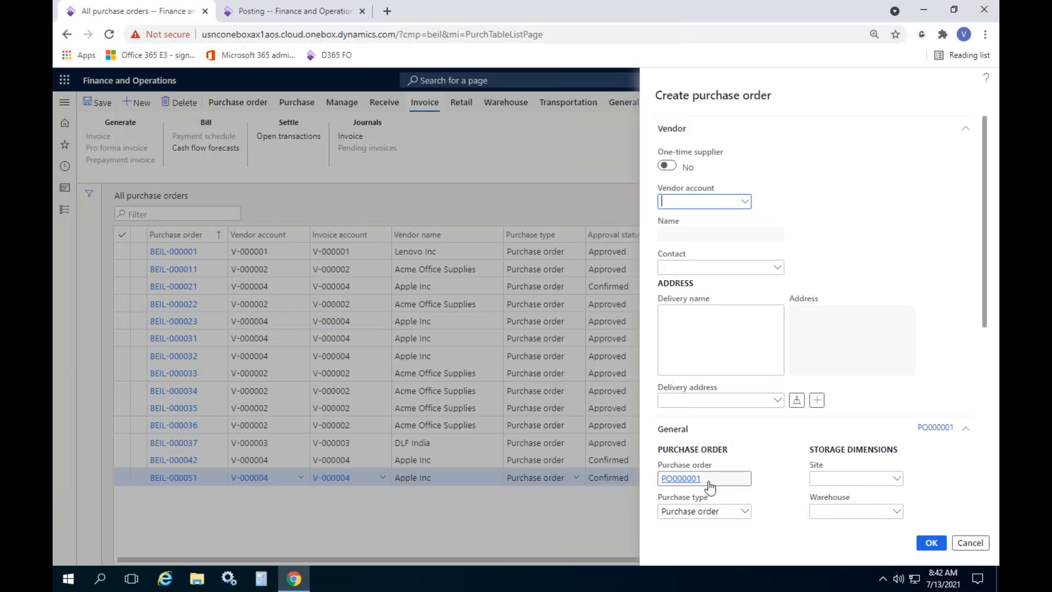
pyautogui.click(745, 203)
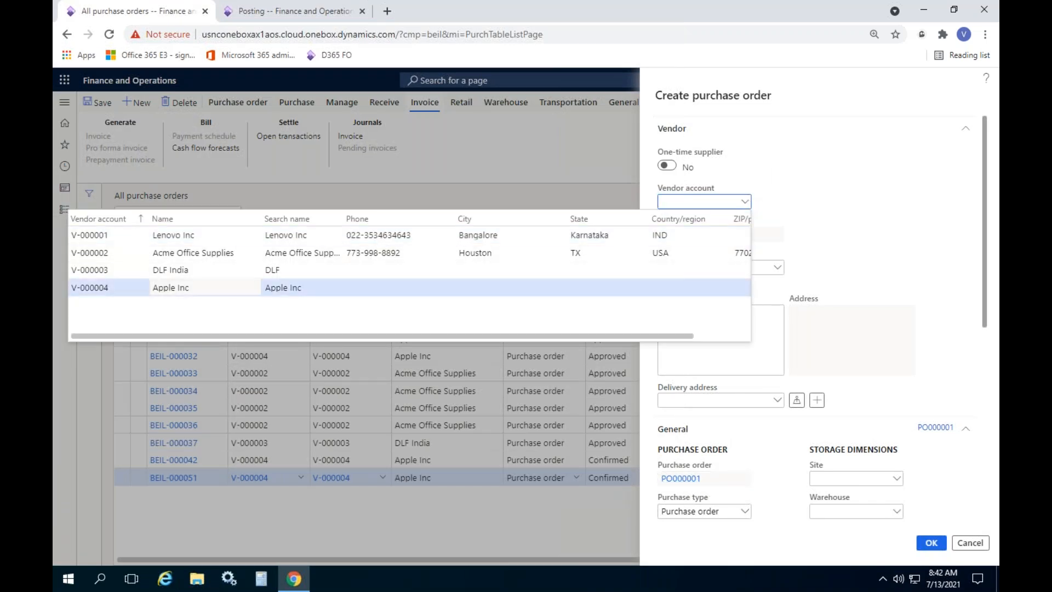
pyautogui.click(230, 288)
pyautogui.scroll(-2, 813, 337)
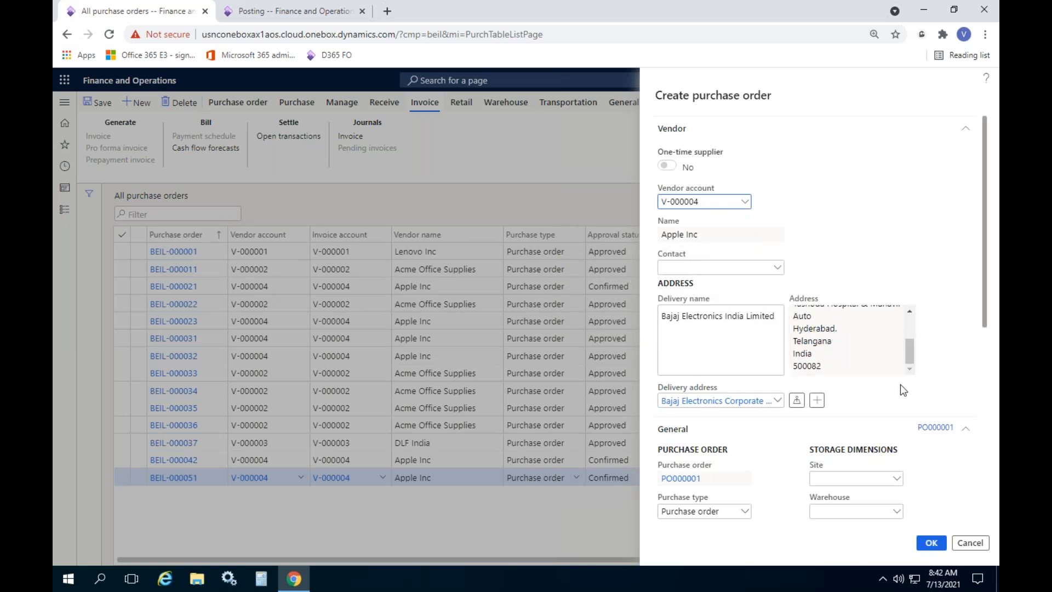
pyautogui.scroll(-1, 896, 412)
pyautogui.scroll(-1, 897, 412)
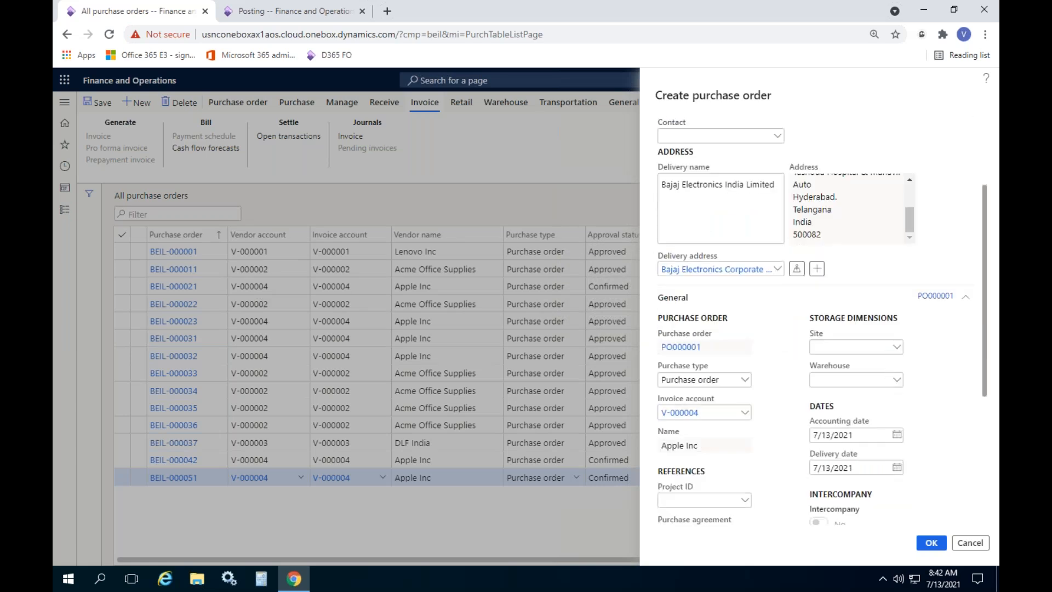
pyautogui.click(898, 383)
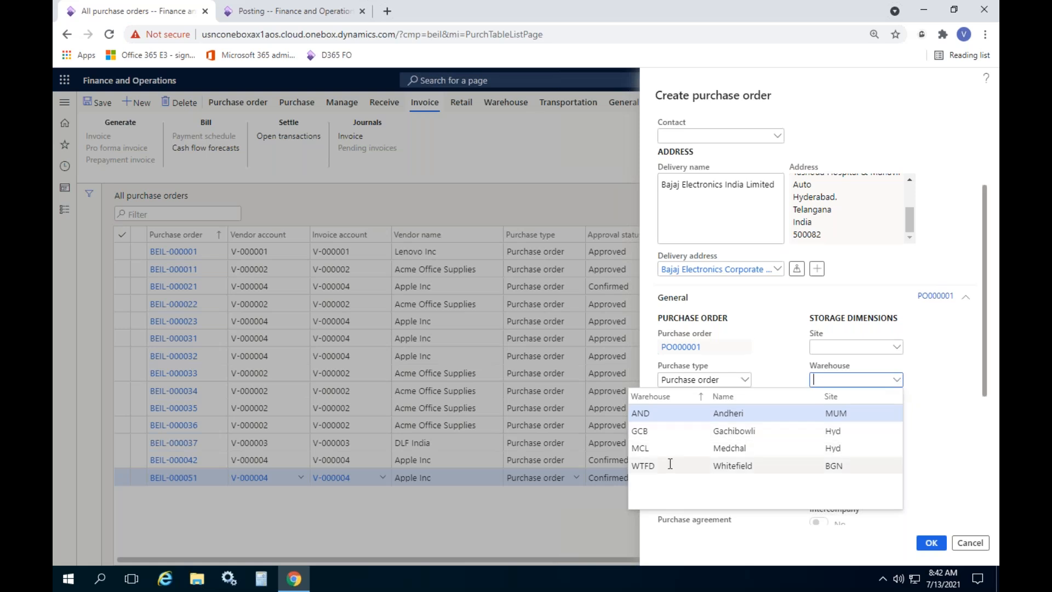
pyautogui.click(658, 432)
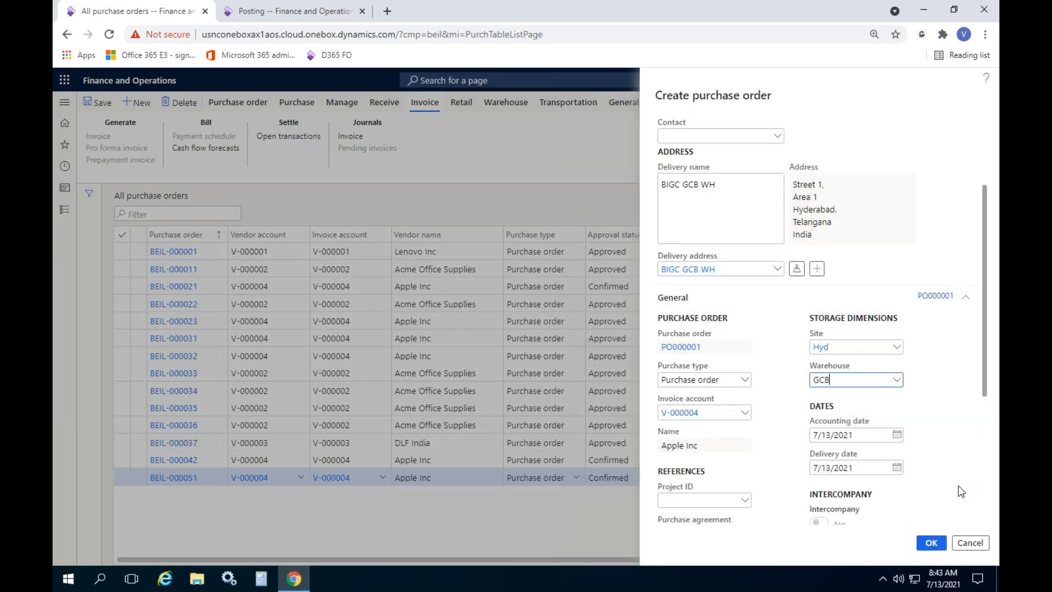
pyautogui.scroll(-1, 958, 486)
pyautogui.click(932, 541)
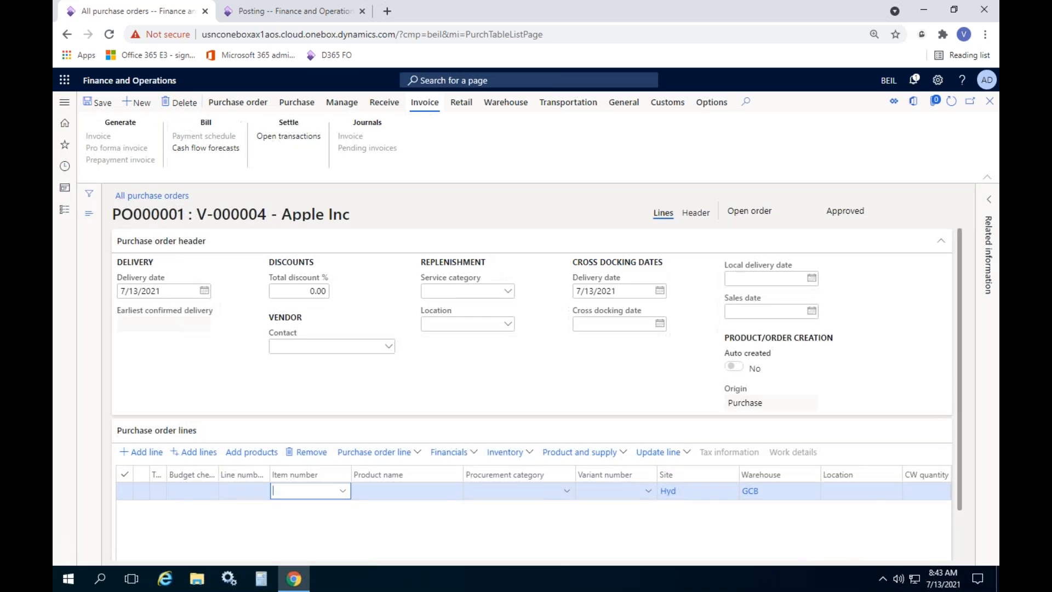
# Add an order line for item P-000015, Apple I phone 12 Pro
pyautogui.click(271, 246)
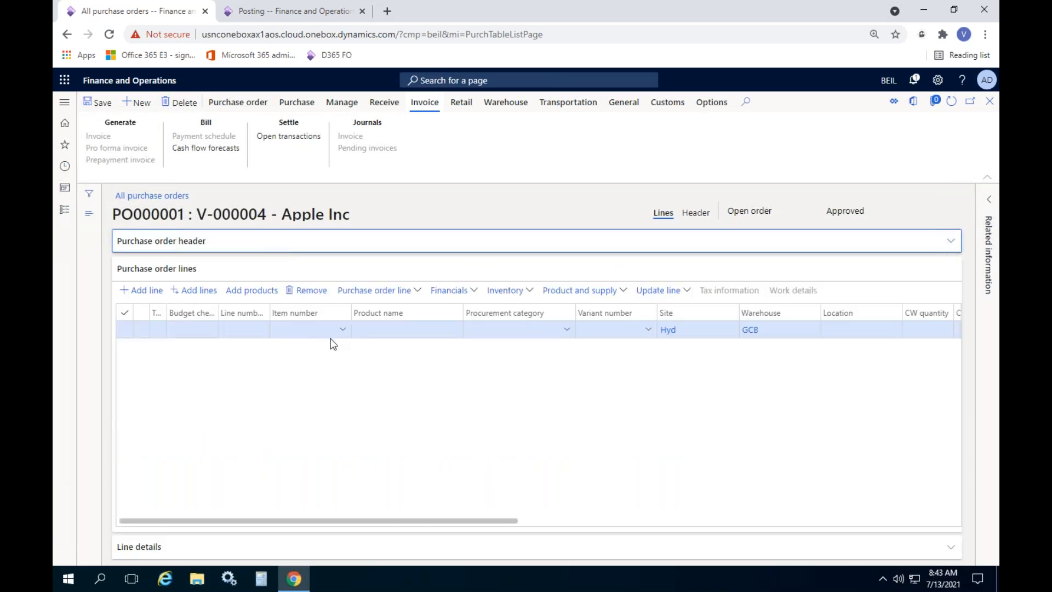
pyautogui.click(343, 332)
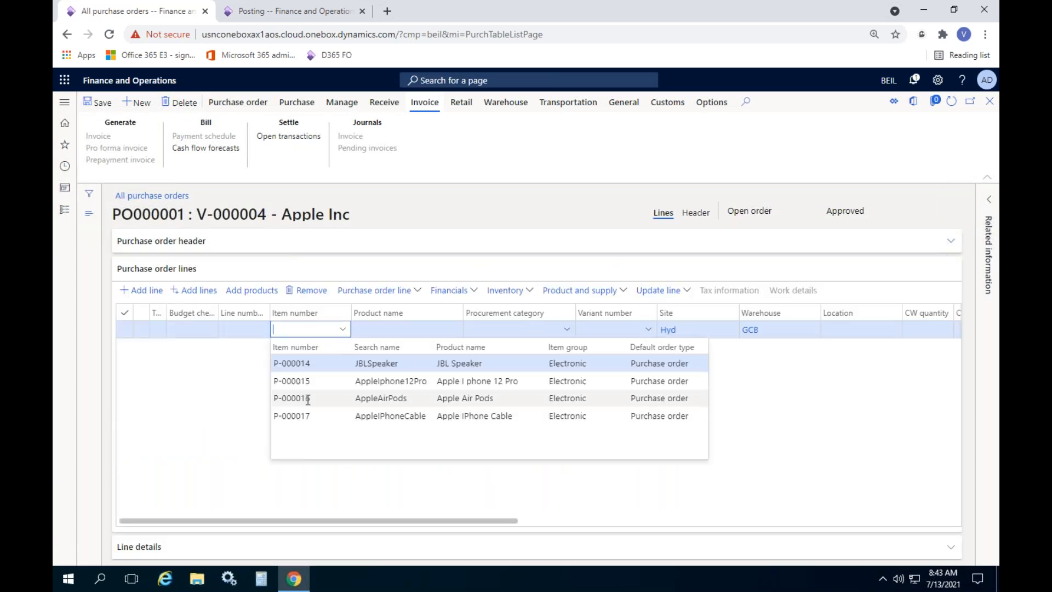
pyautogui.click(321, 385)
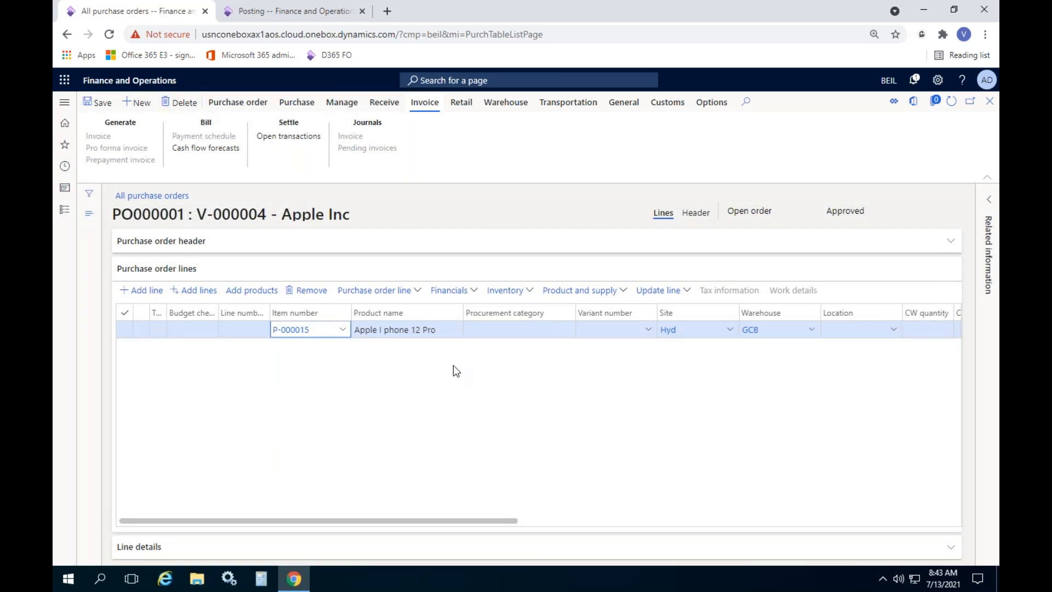
# Set the order currency to INR, updating prices by exchange rate and agreements
pyautogui.click(696, 215)
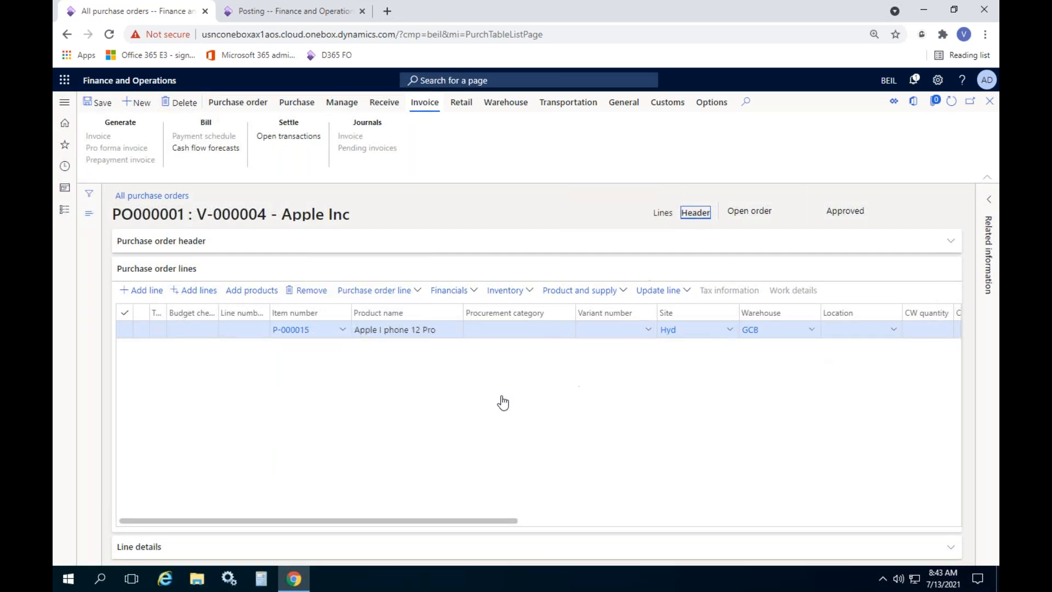
pyautogui.scroll(-2, 493, 382)
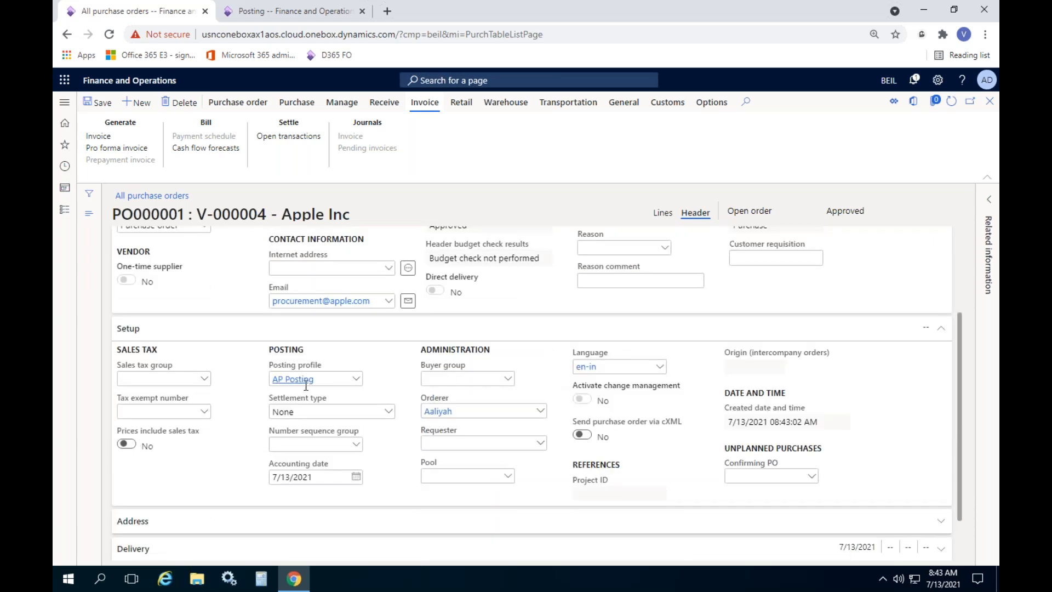
pyautogui.scroll(-1, 293, 385)
pyautogui.click(245, 516)
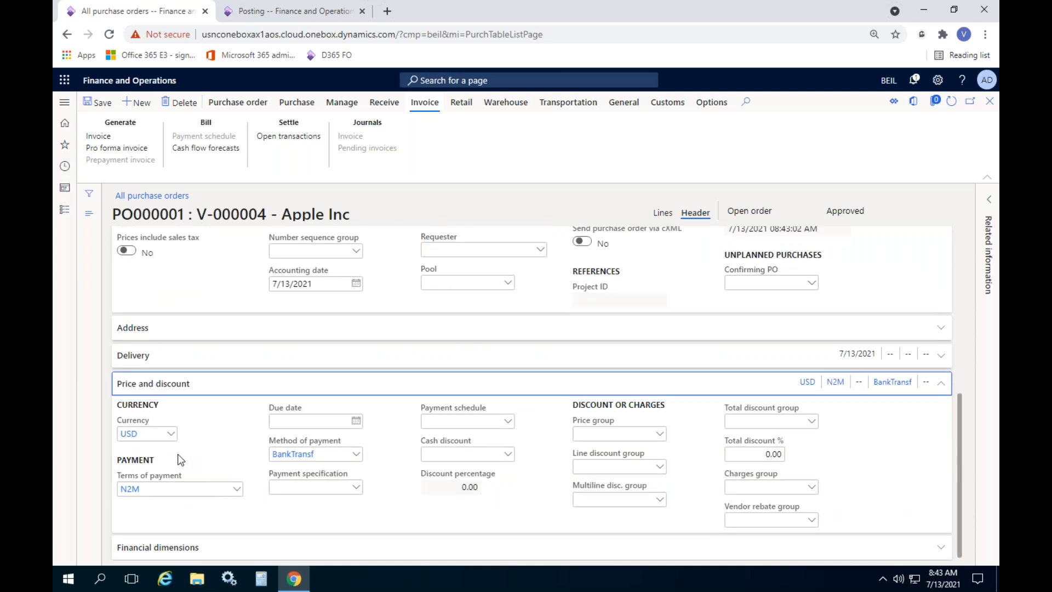
pyautogui.click(159, 436)
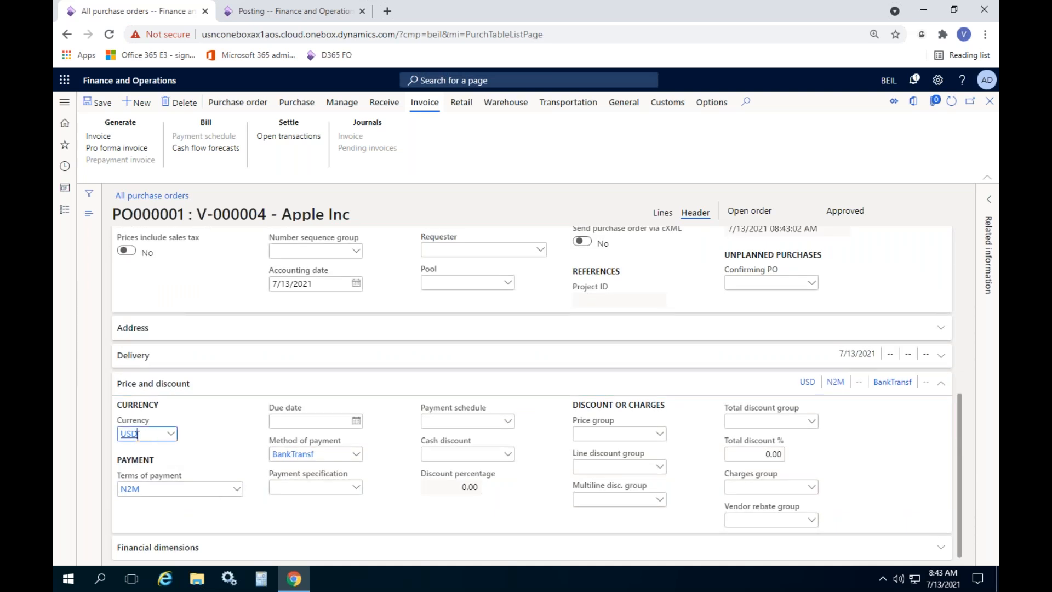
pyautogui.write('I')
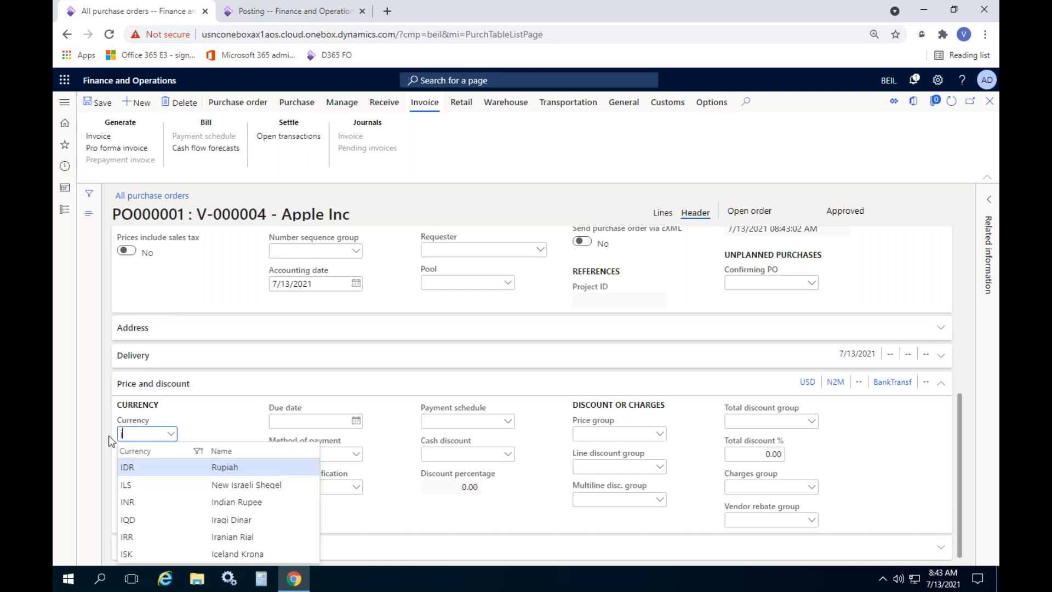
pyautogui.write('nr')
pyautogui.press('Tab')
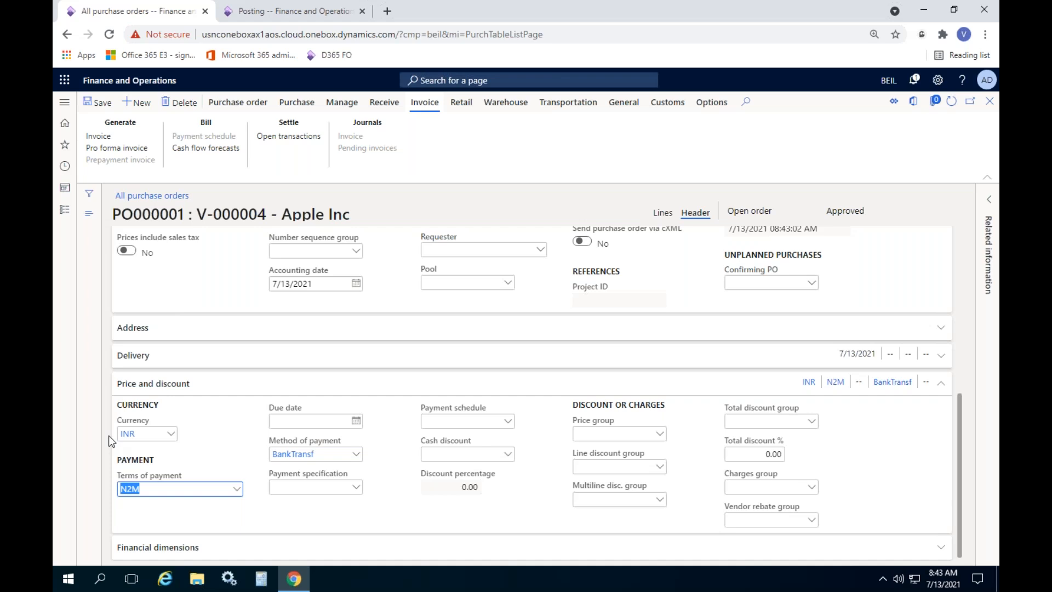
pyautogui.click(664, 213)
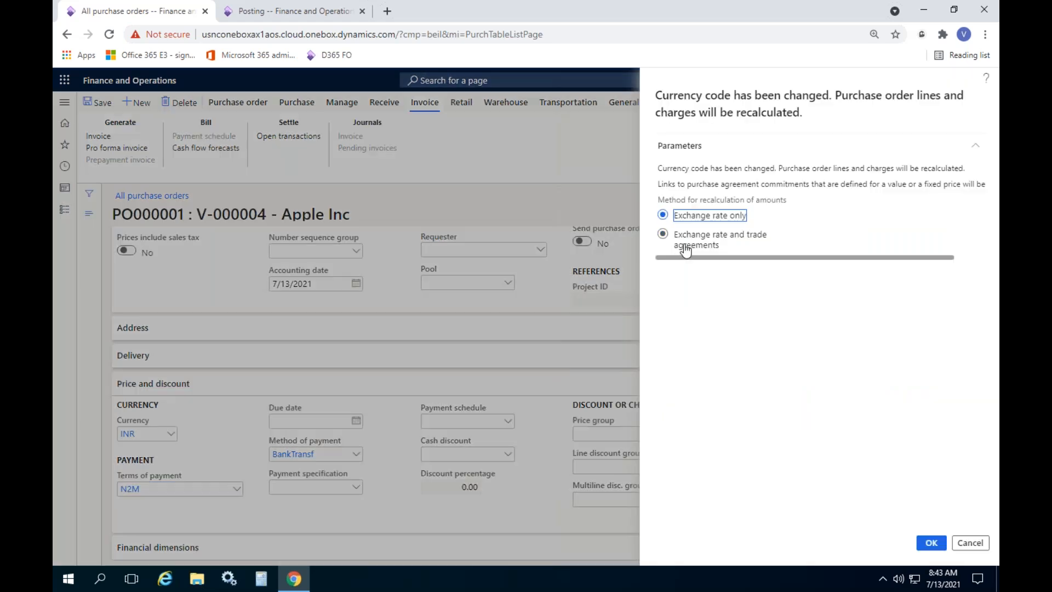
pyautogui.click(684, 248)
pyautogui.click(930, 543)
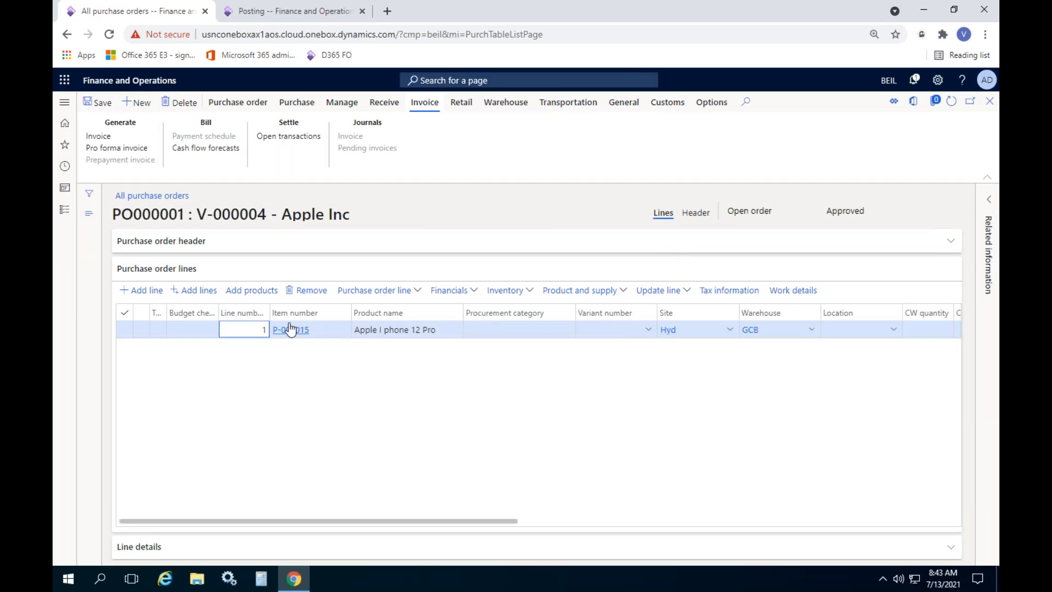
# Set the line's location to A1-L1, quantity 10 and unit price 1,000
pyautogui.click(893, 331)
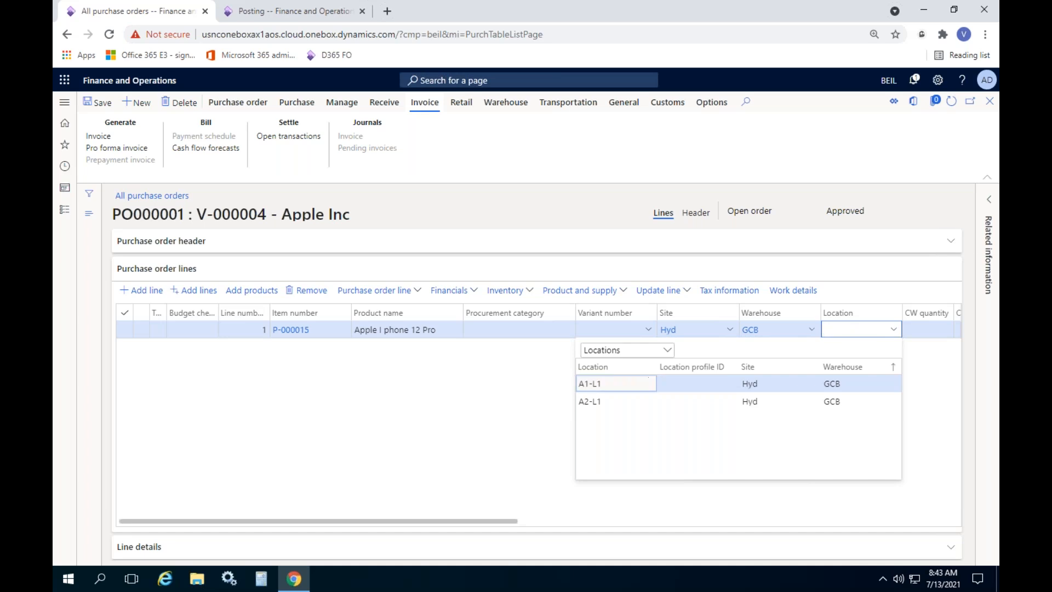
pyautogui.click(650, 382)
pyautogui.moveTo(465, 516); pyautogui.dragTo(651, 520)
pyautogui.click(647, 325)
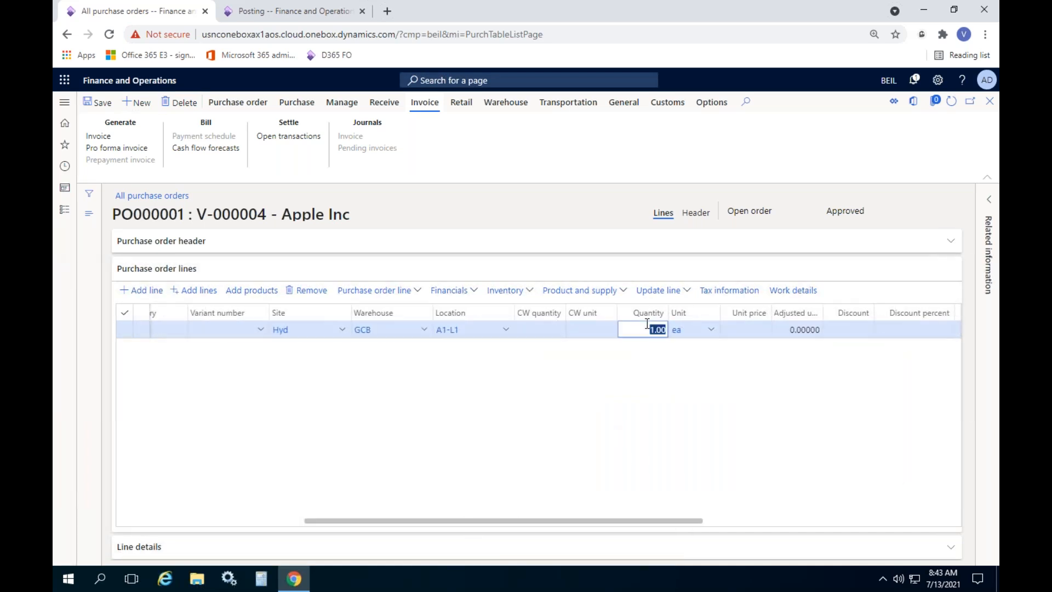
pyautogui.write('100')
pyautogui.press('Tab')
pyautogui.press('Tab')
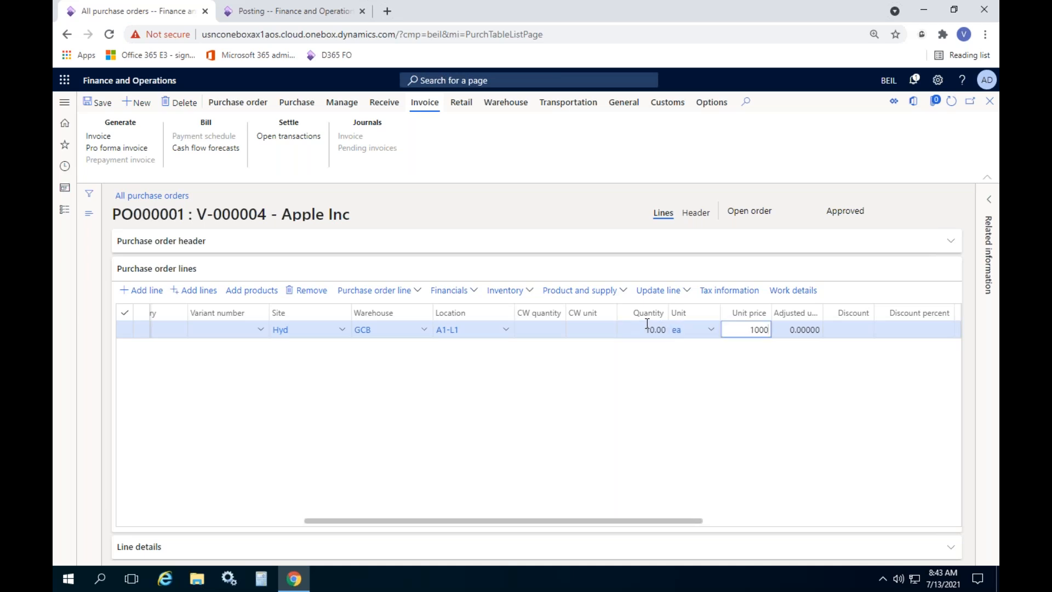
pyautogui.press('Tab')
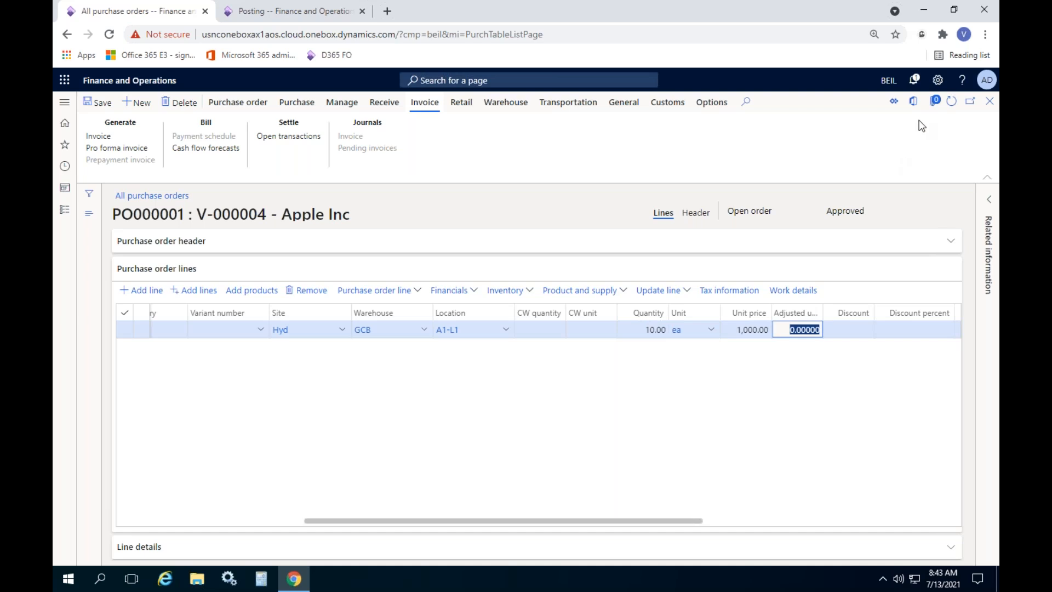
pyautogui.click(950, 101)
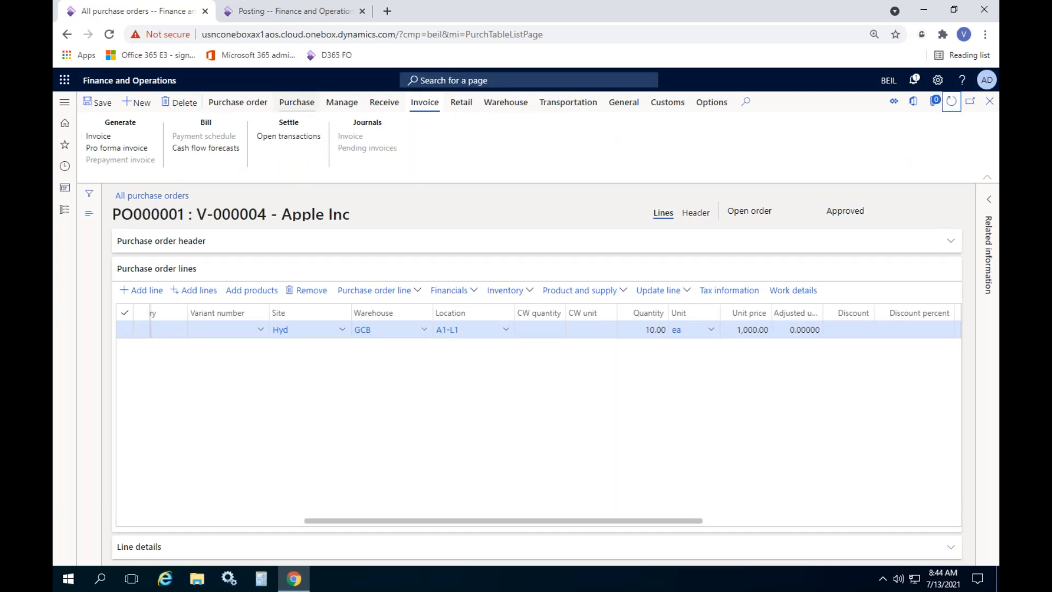
pyautogui.click(298, 103)
# Open the order's charges and delete the existing Insur-V insurance charge
pyautogui.click(194, 138)
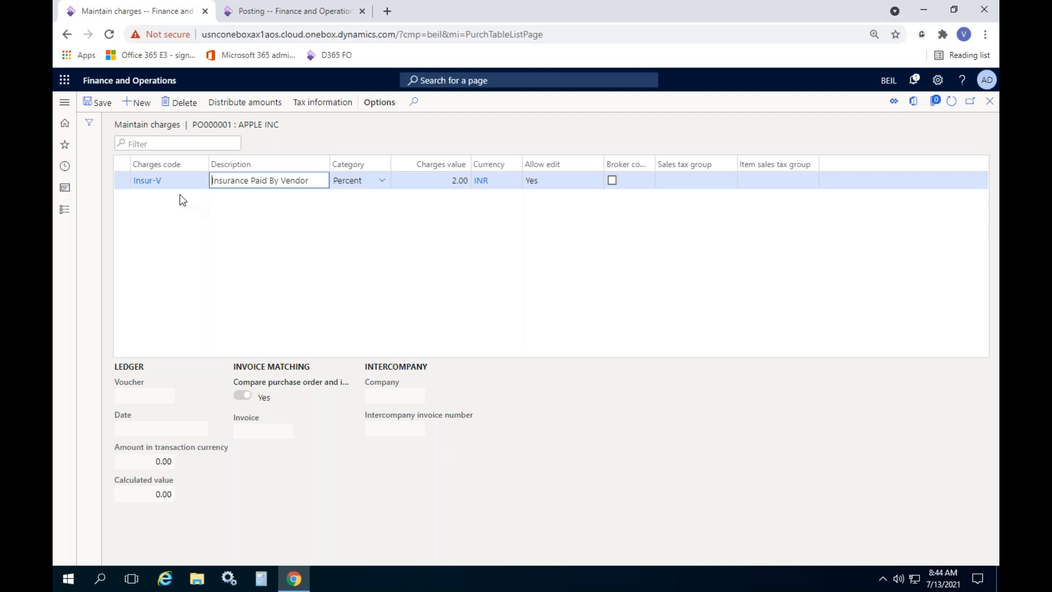
pyautogui.click(186, 108)
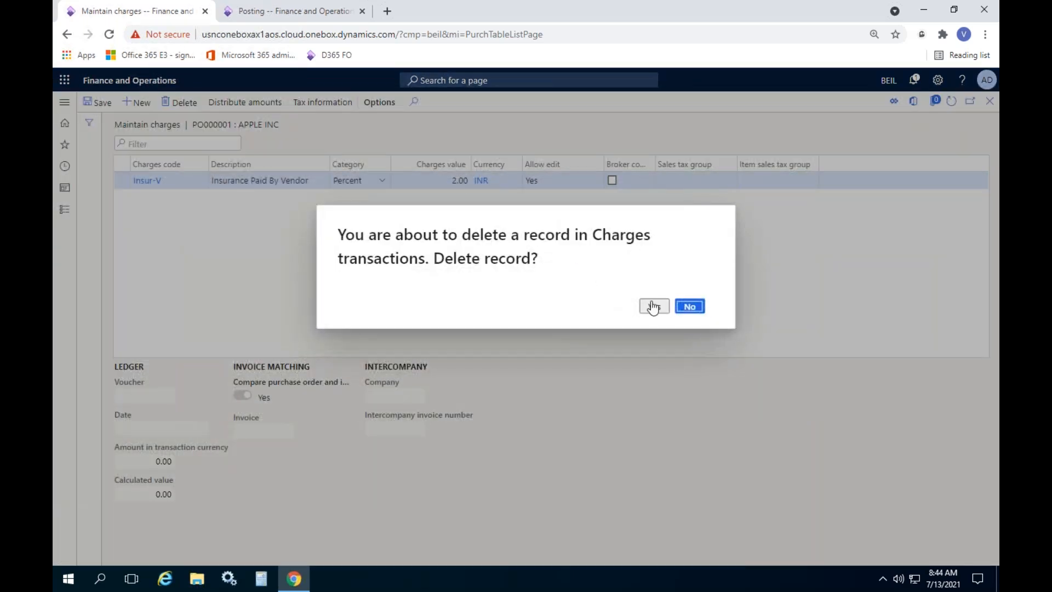
pyautogui.click(653, 306)
# Add a Trans-TPV charge with category Percent and value 2, and save it
pyautogui.click(137, 102)
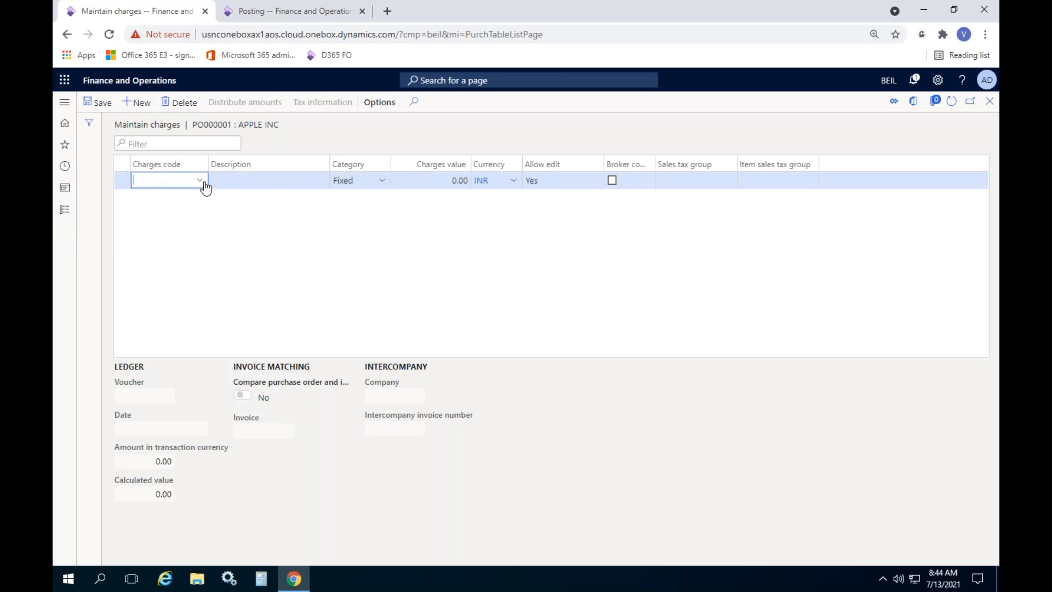
pyautogui.click(204, 183)
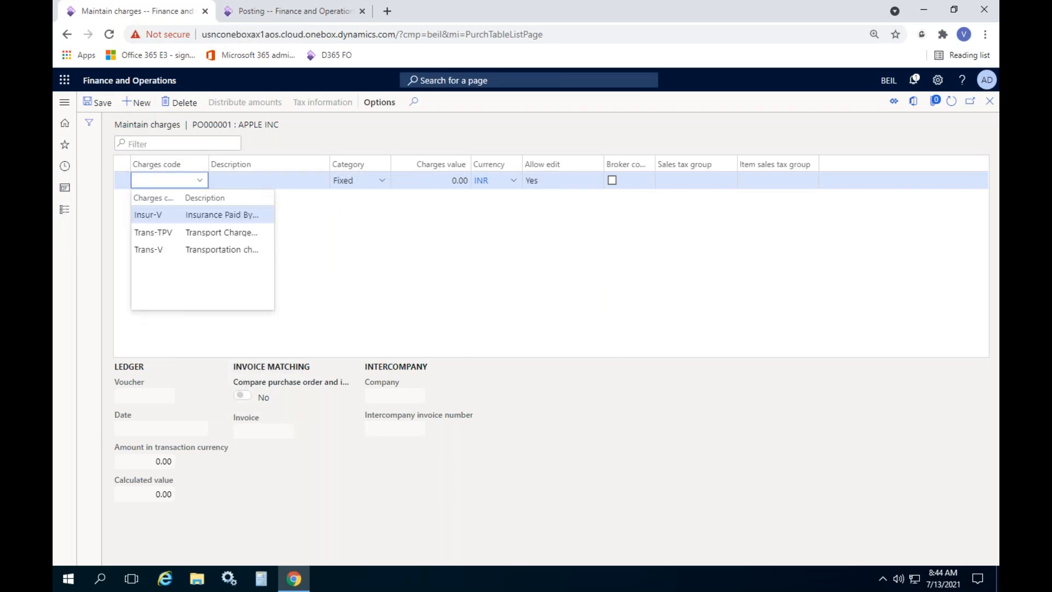
pyautogui.click(174, 232)
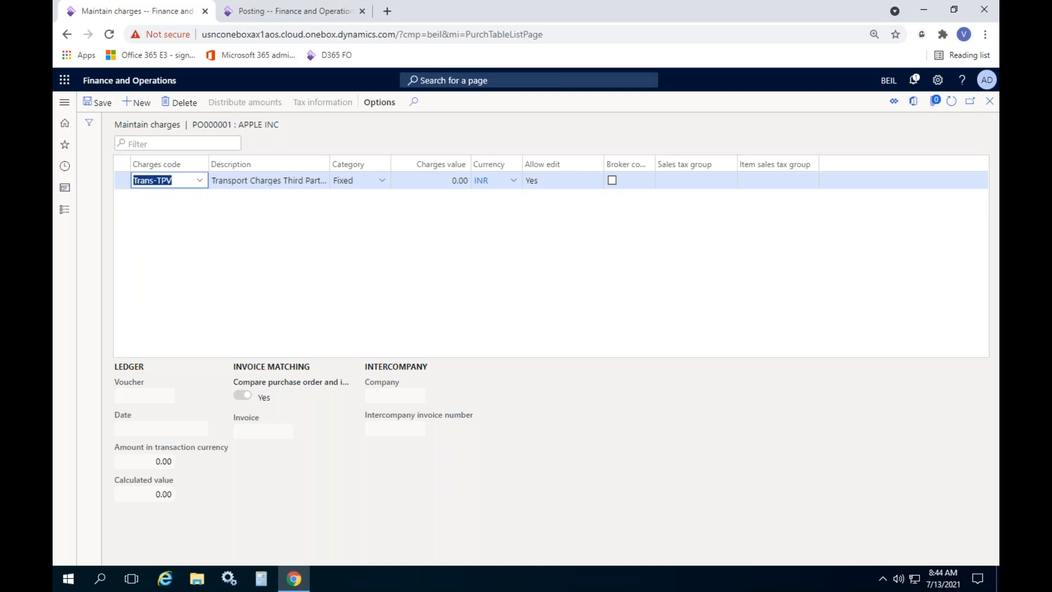
pyautogui.click(382, 182)
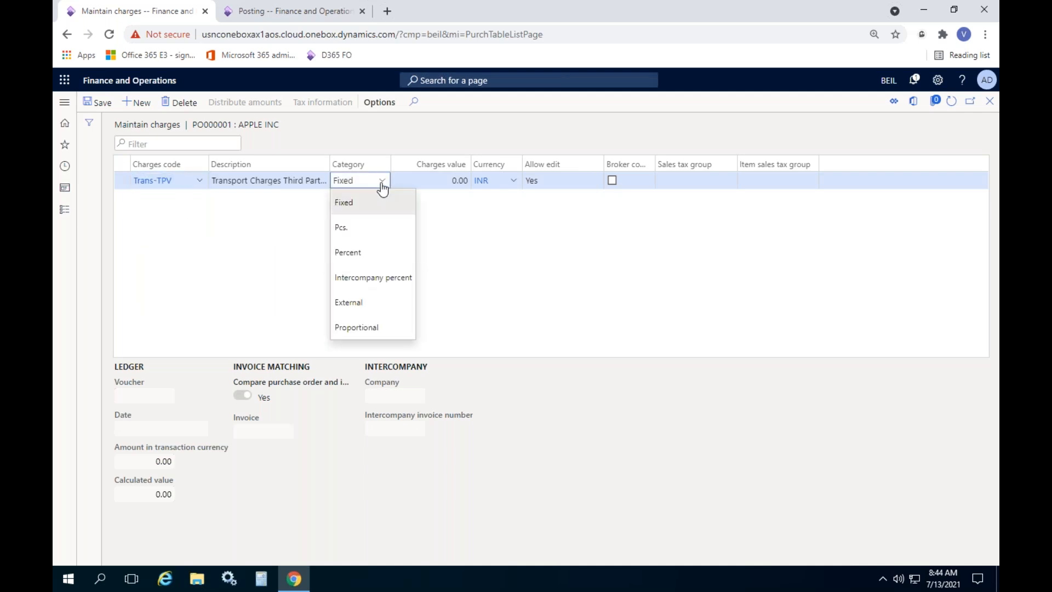
pyautogui.click(352, 249)
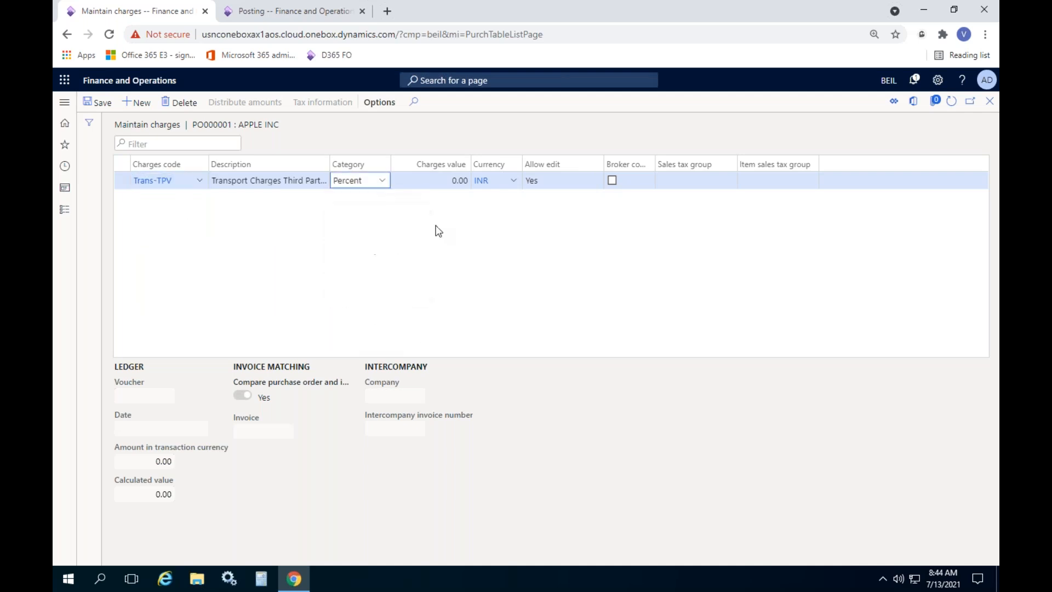
pyautogui.click(439, 182)
pyautogui.doubleClick(439, 181)
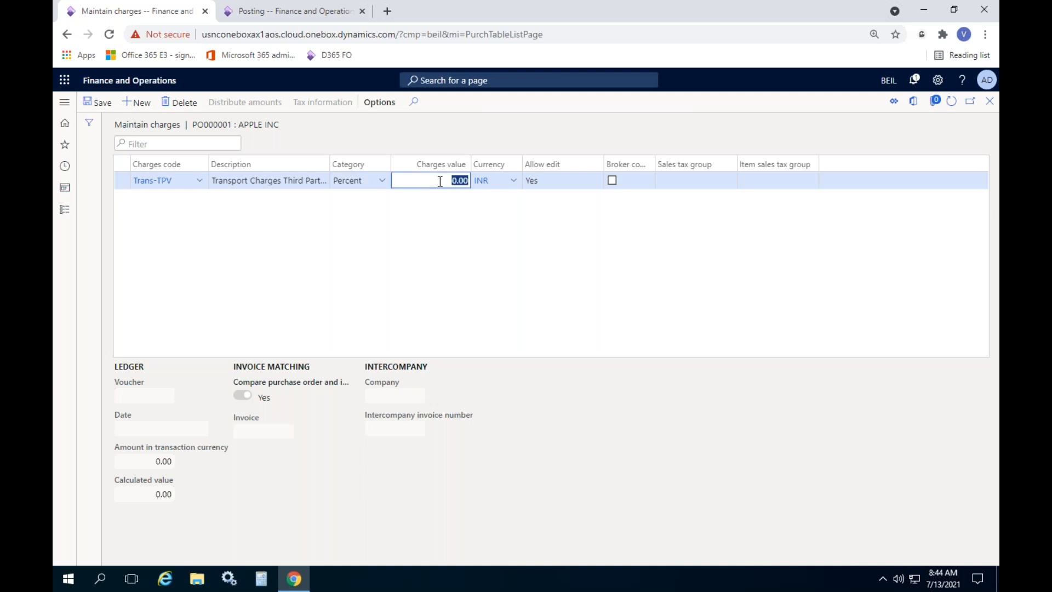
pyautogui.write('2')
pyautogui.press('Tab')
pyautogui.click(445, 225)
pyautogui.click(108, 112)
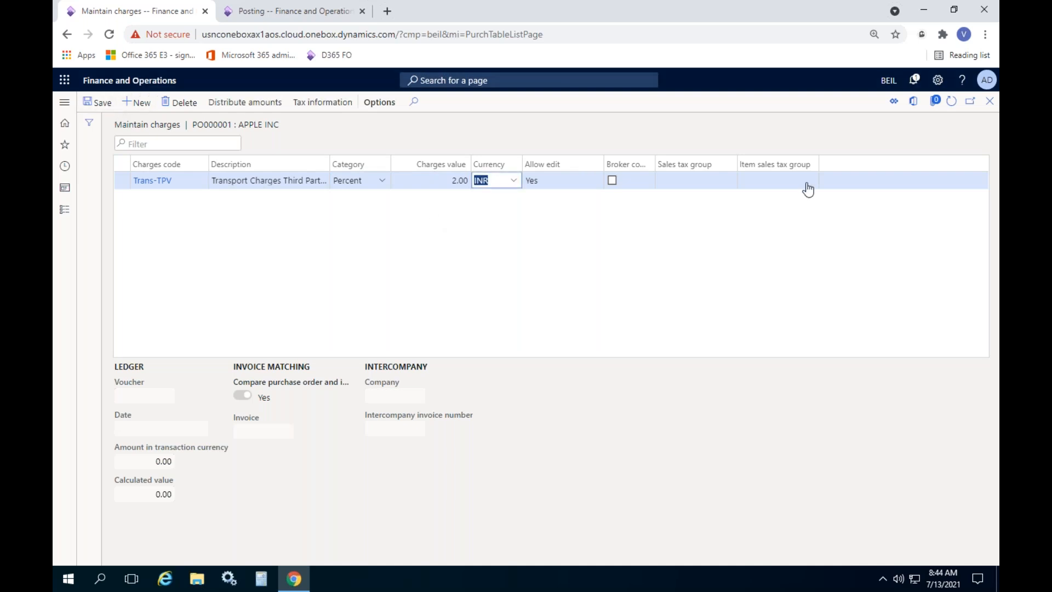
pyautogui.click(989, 103)
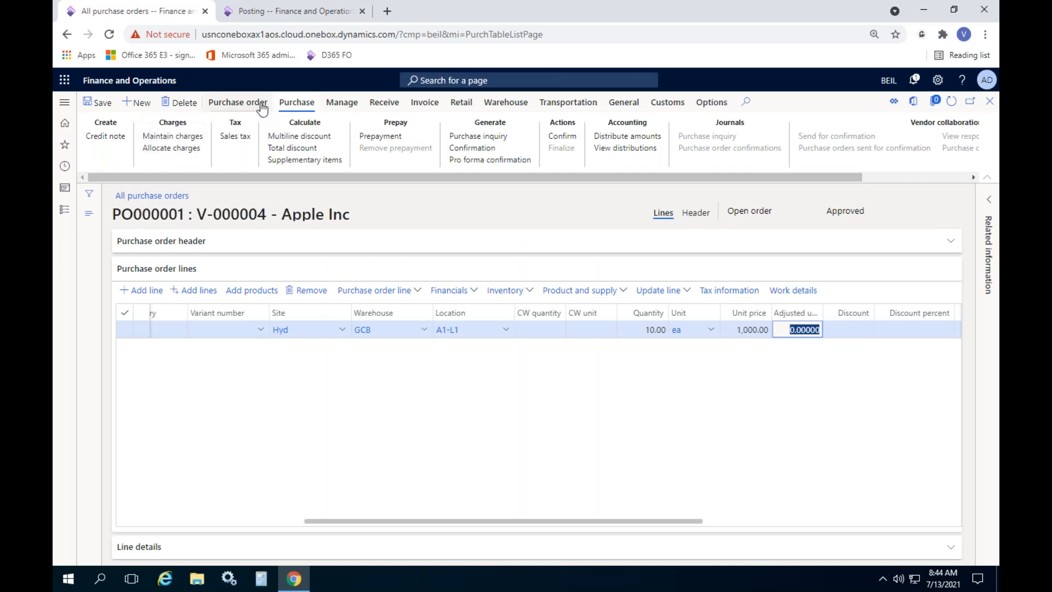
pyautogui.click(239, 103)
pyautogui.click(314, 138)
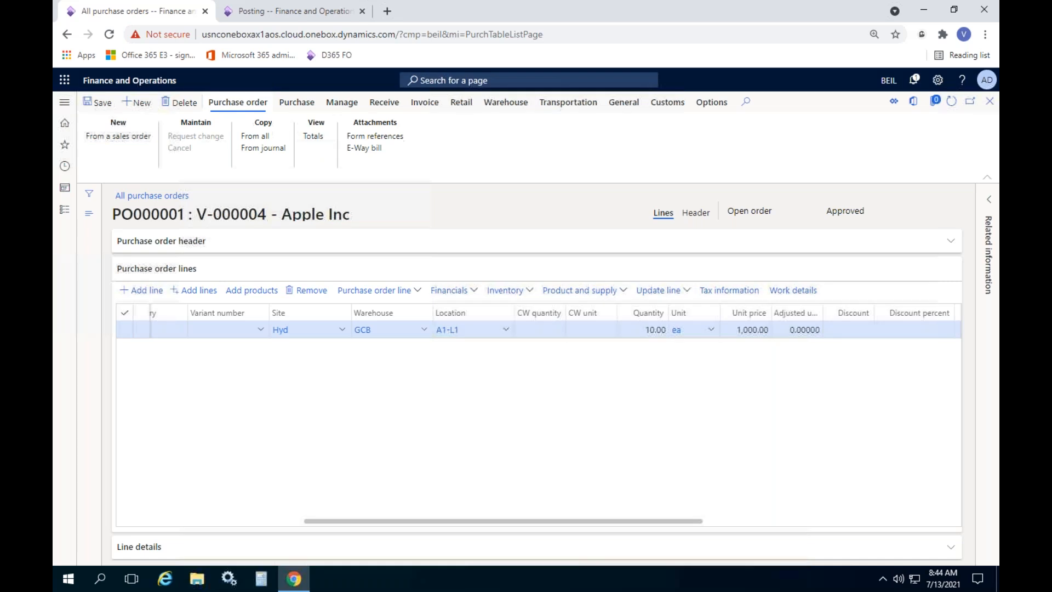
pyautogui.scroll(-2, 812, 372)
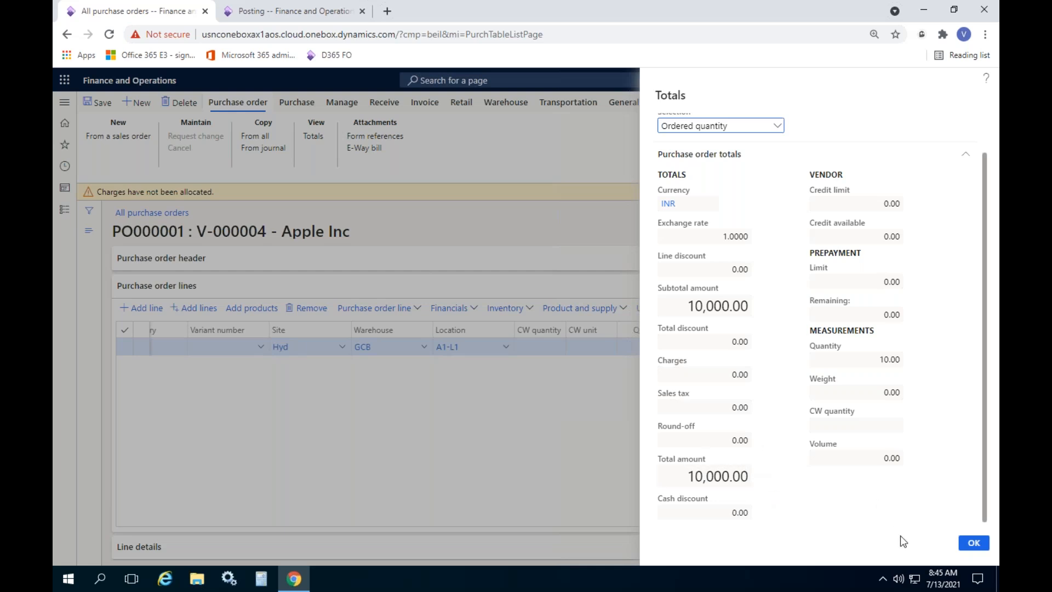
pyautogui.click(973, 542)
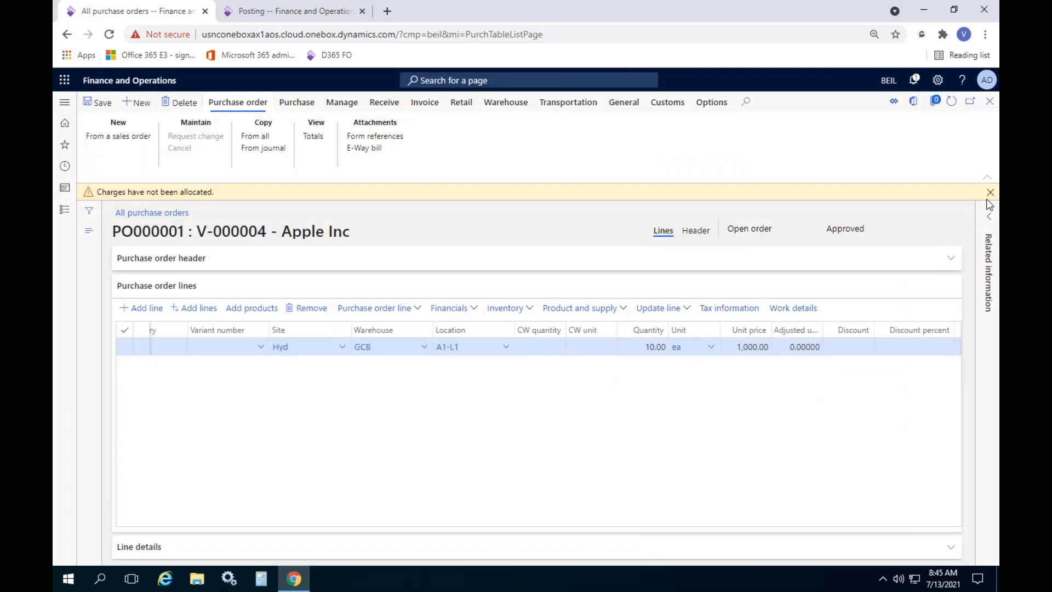
pyautogui.click(990, 192)
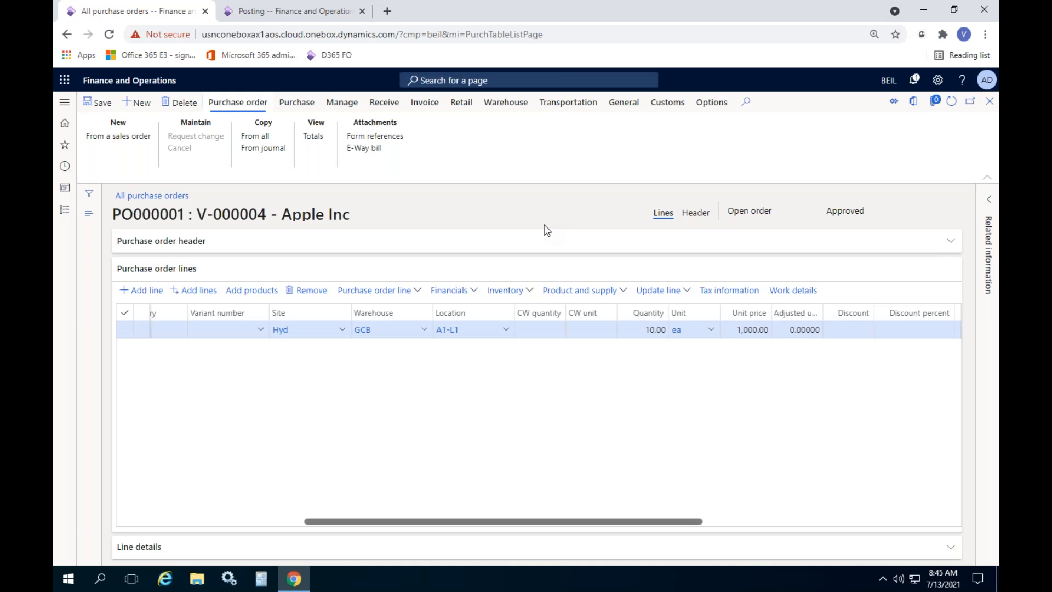
# Allocate the order's charges across all purchase order lines
pyautogui.click(298, 104)
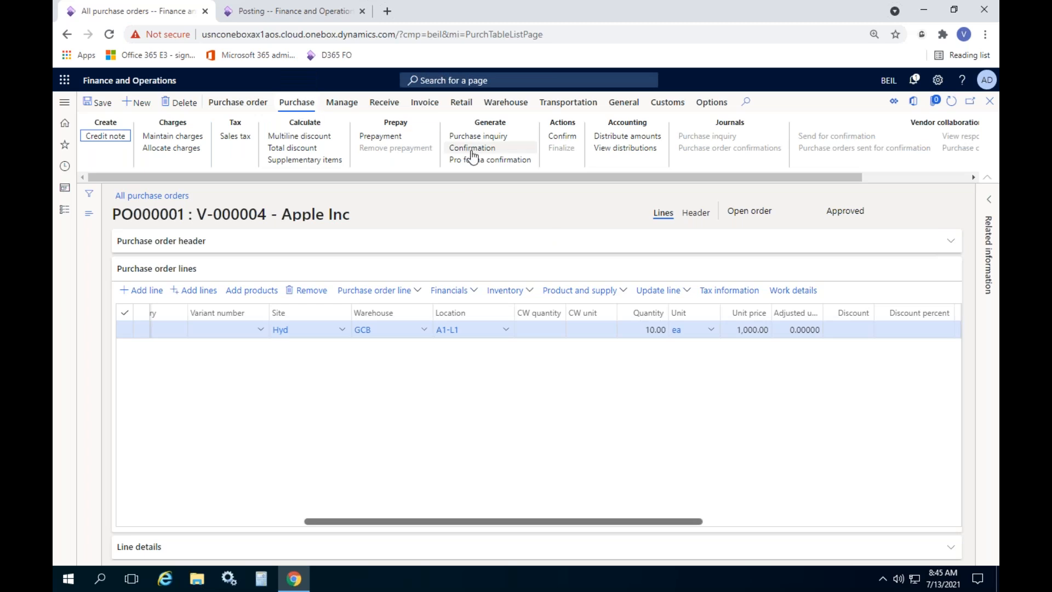
pyautogui.click(172, 148)
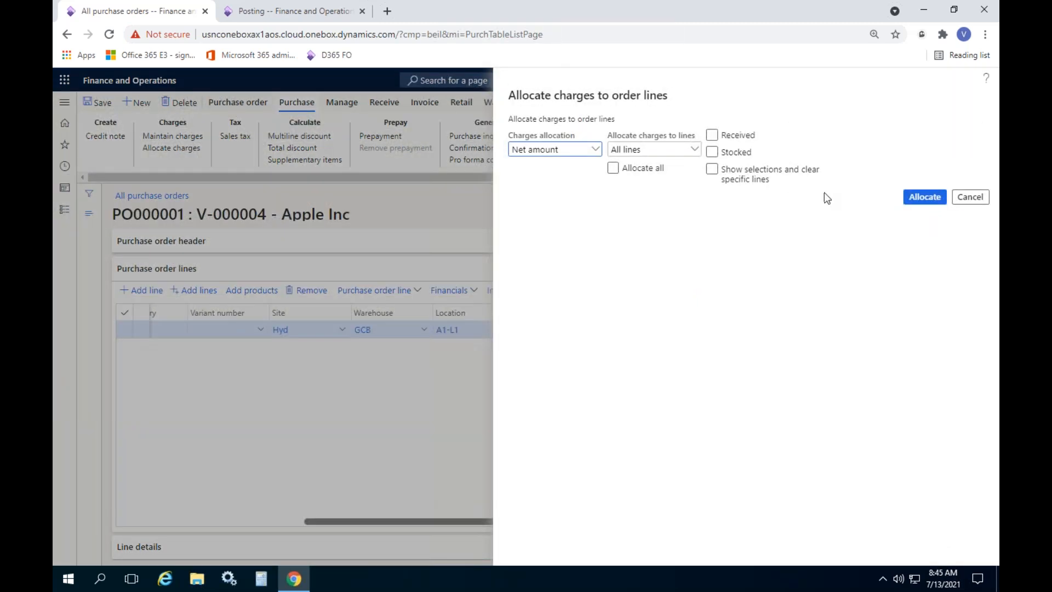
pyautogui.click(907, 198)
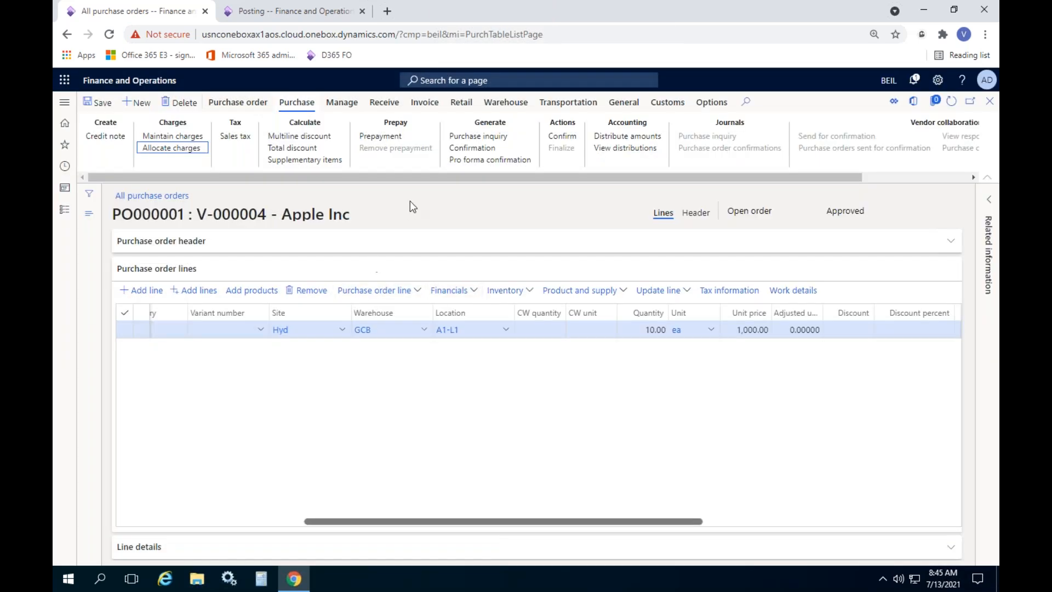
# Confirm purchase order PO000001 and dismiss the completion message
pyautogui.click(561, 137)
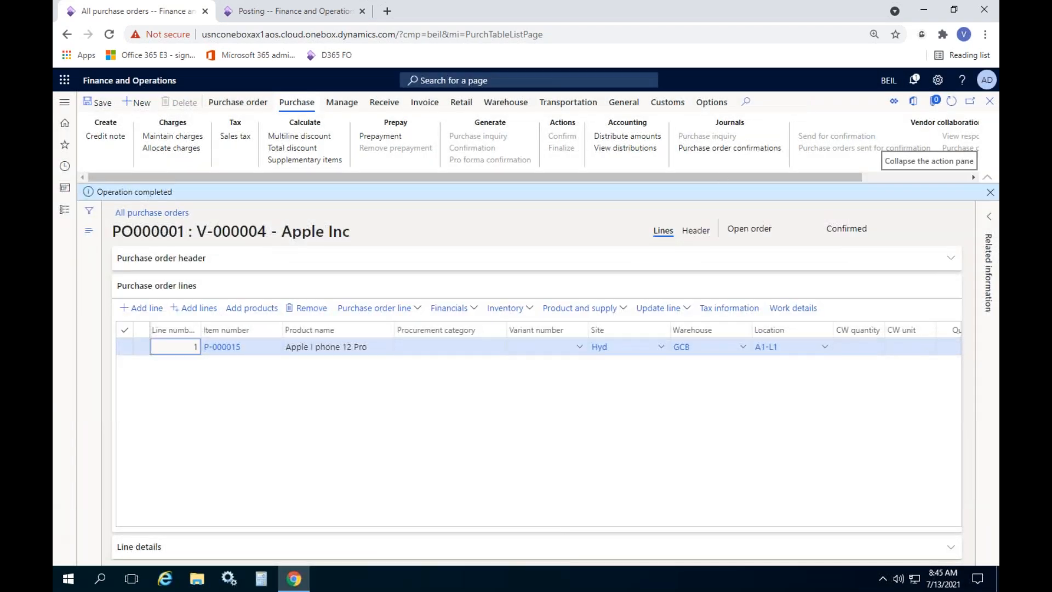
pyautogui.click(990, 193)
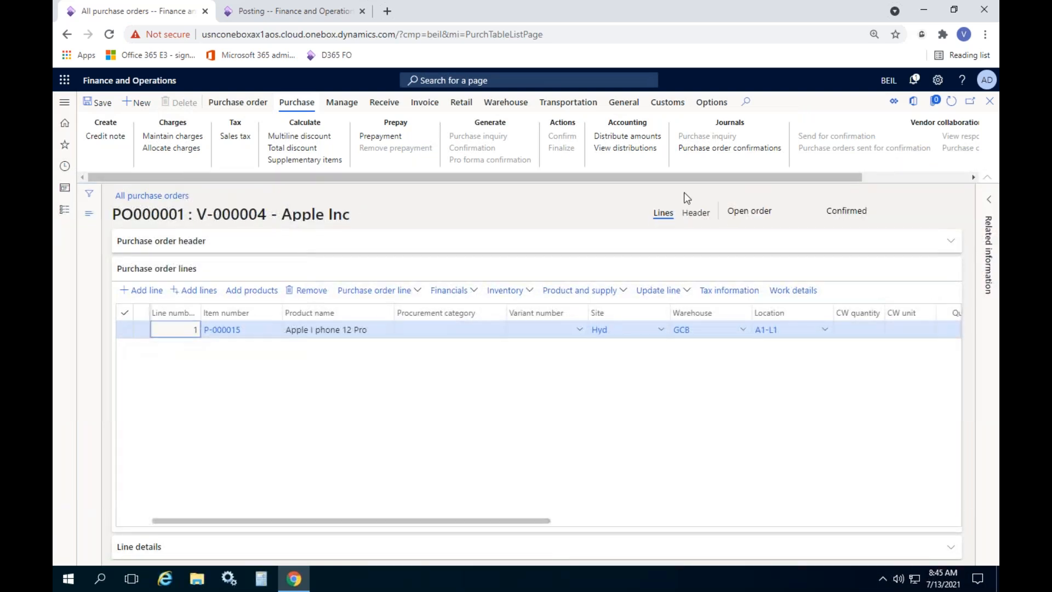
pyautogui.click(384, 103)
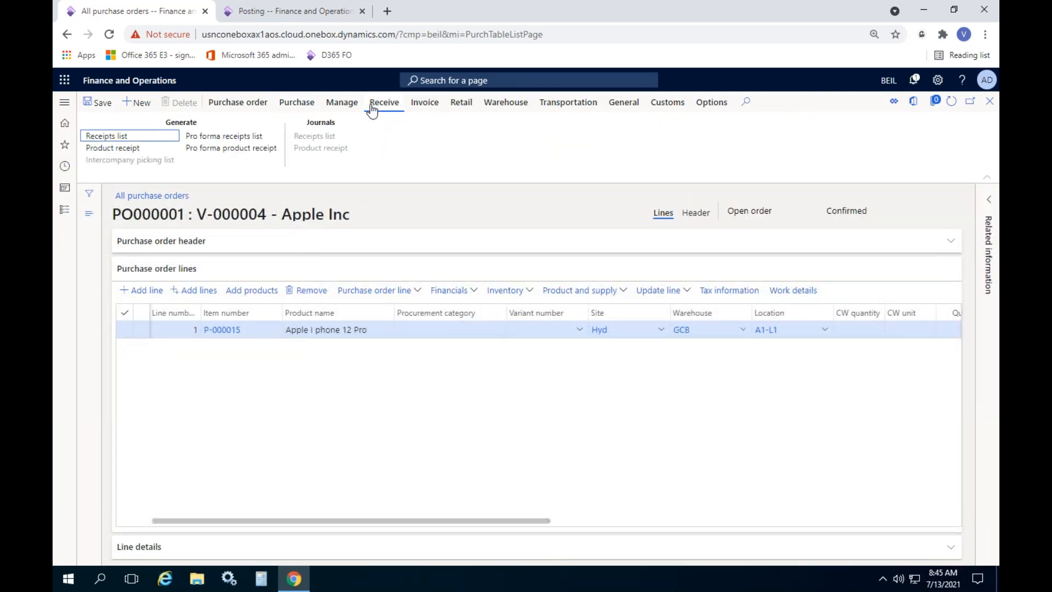
# Start a product receipt numbered GRN43636 and open Registration for the order line
pyautogui.click(140, 150)
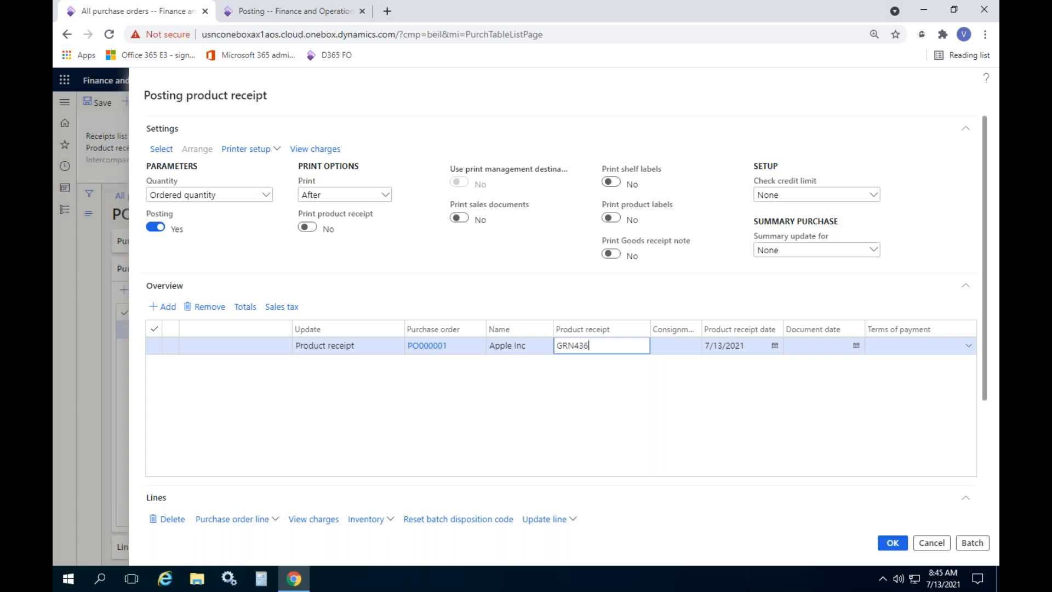
pyautogui.scroll(-3, 585, 257)
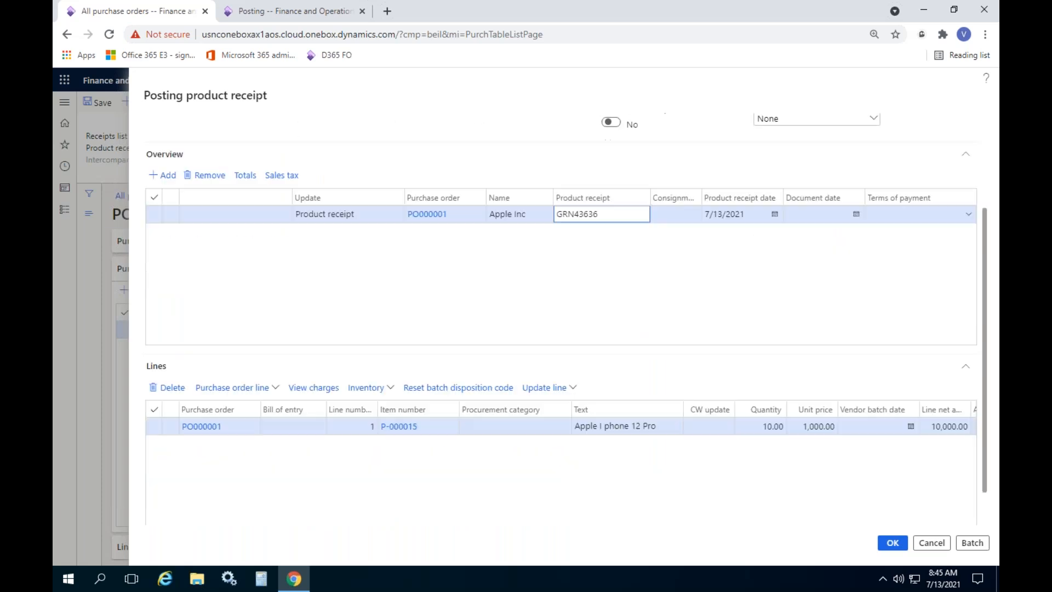
pyautogui.click(543, 348)
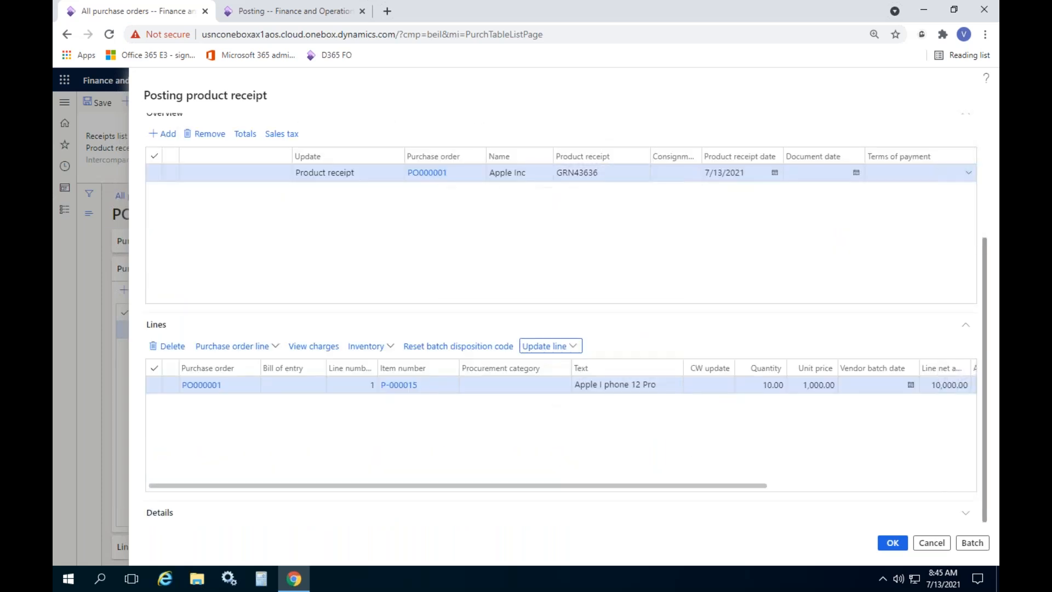
pyautogui.click(565, 349)
pyautogui.click(546, 385)
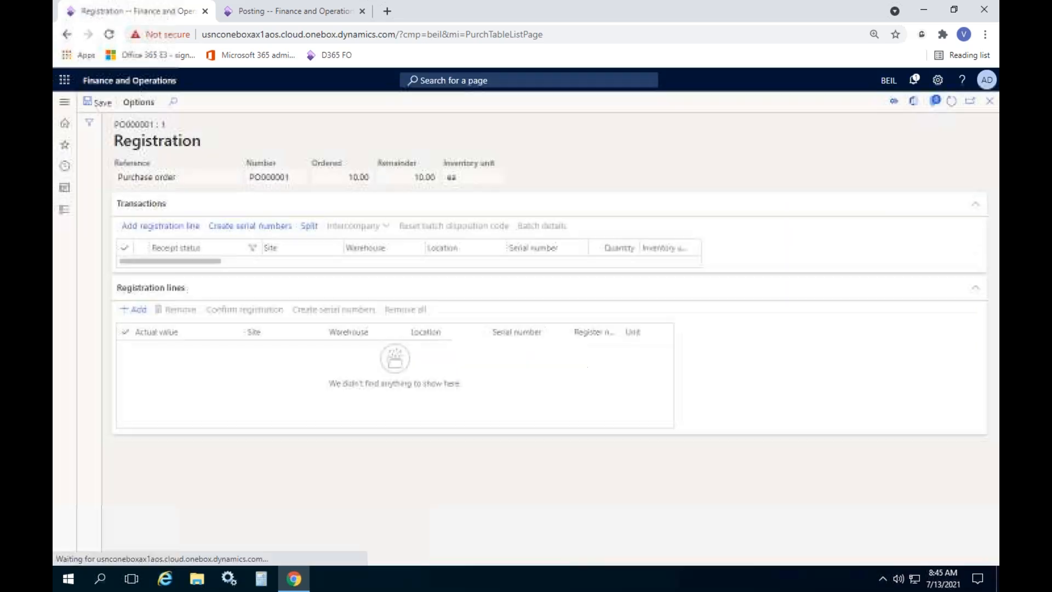
pyautogui.click(185, 227)
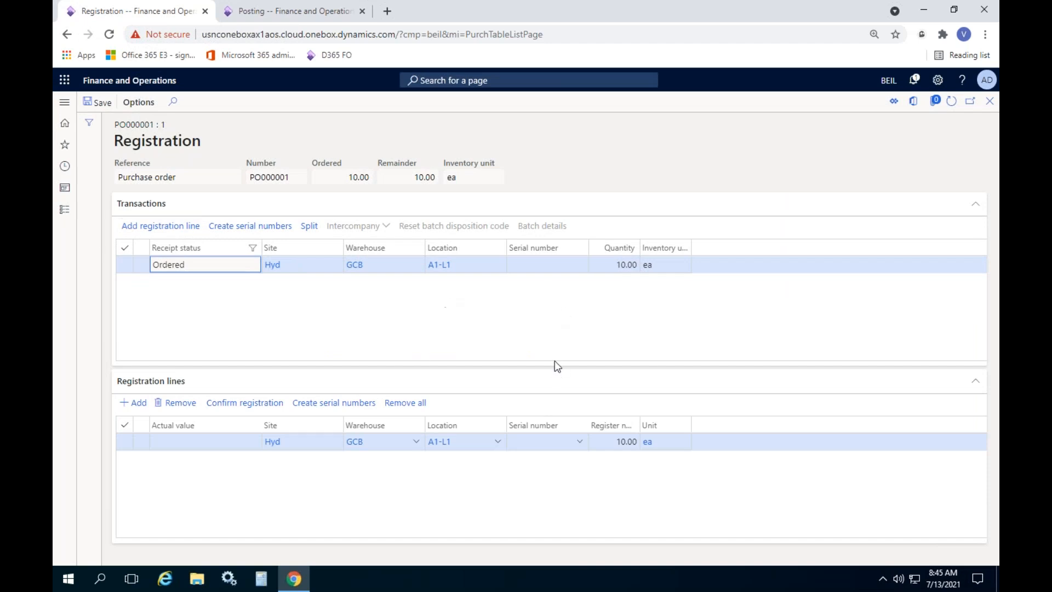
pyautogui.click(551, 445)
pyautogui.write('6363443634')
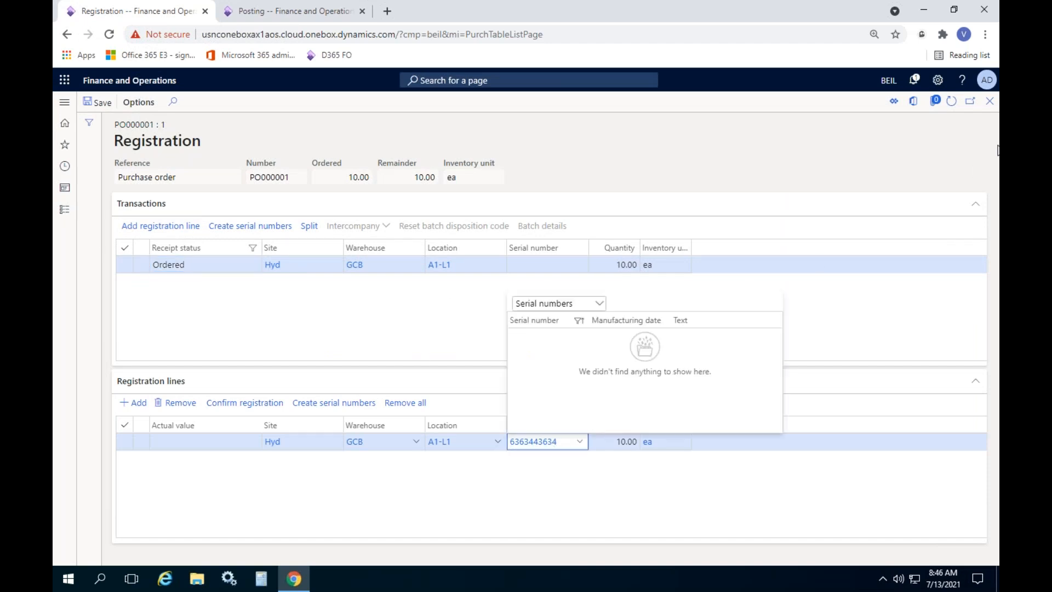
pyautogui.click(258, 404)
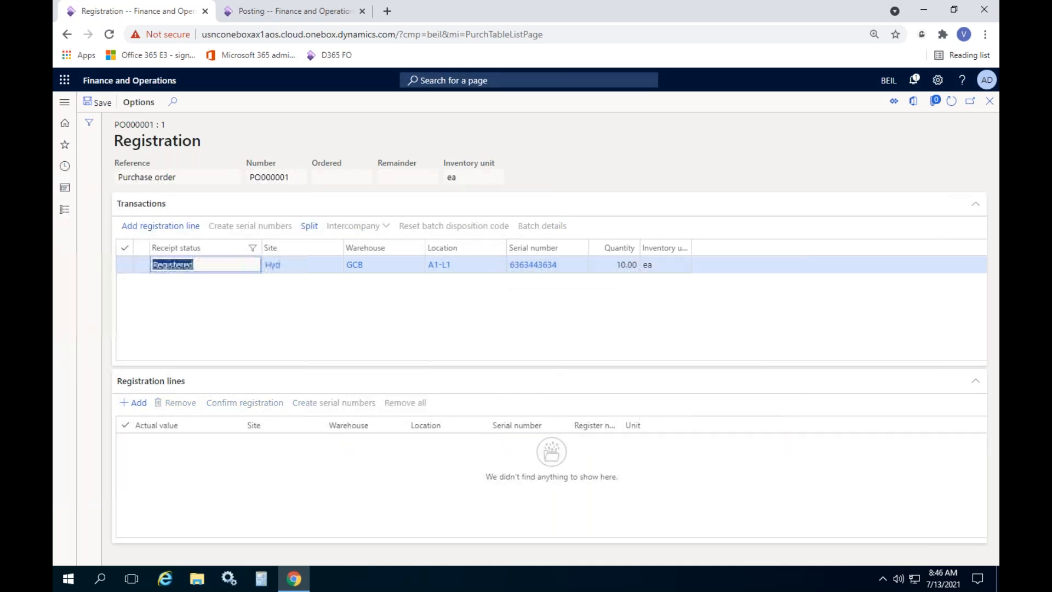
pyautogui.click(989, 101)
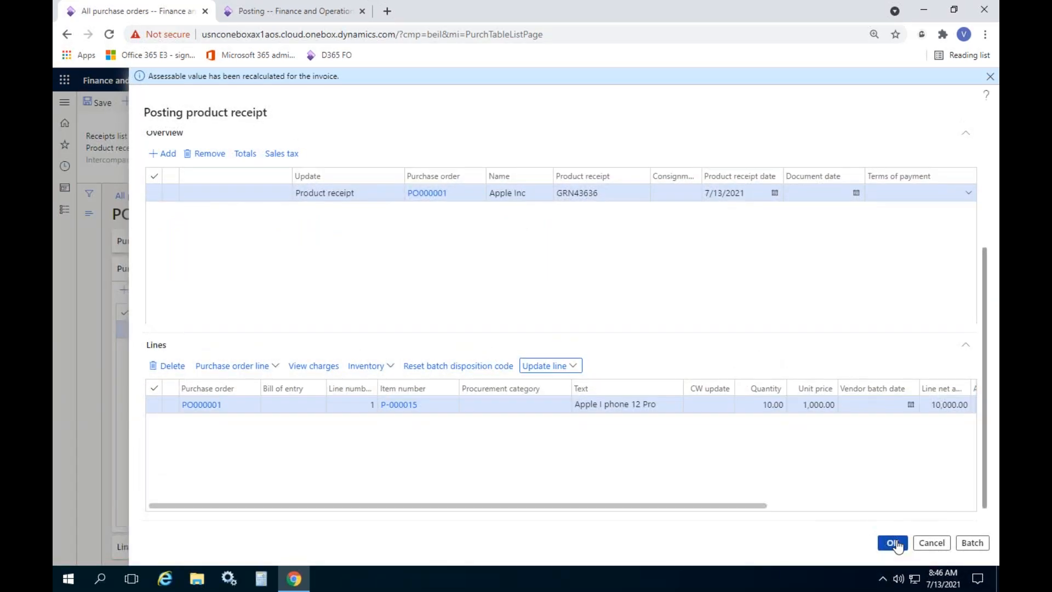
# Attempt to post the product receipt, review the voucher error, and dismiss the messages
pyautogui.click(893, 543)
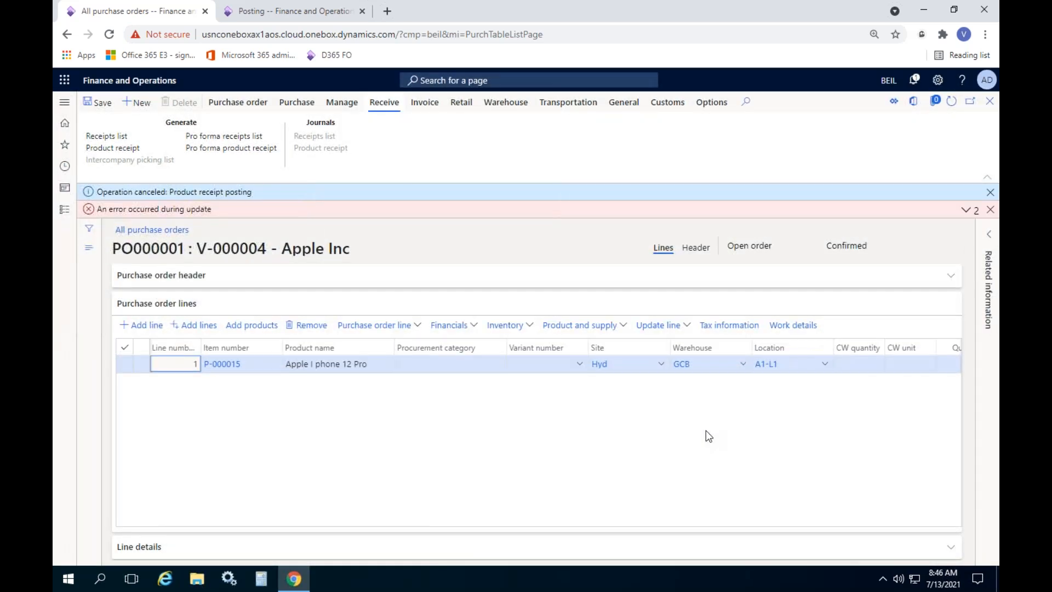
pyautogui.click(967, 210)
pyautogui.click(967, 227)
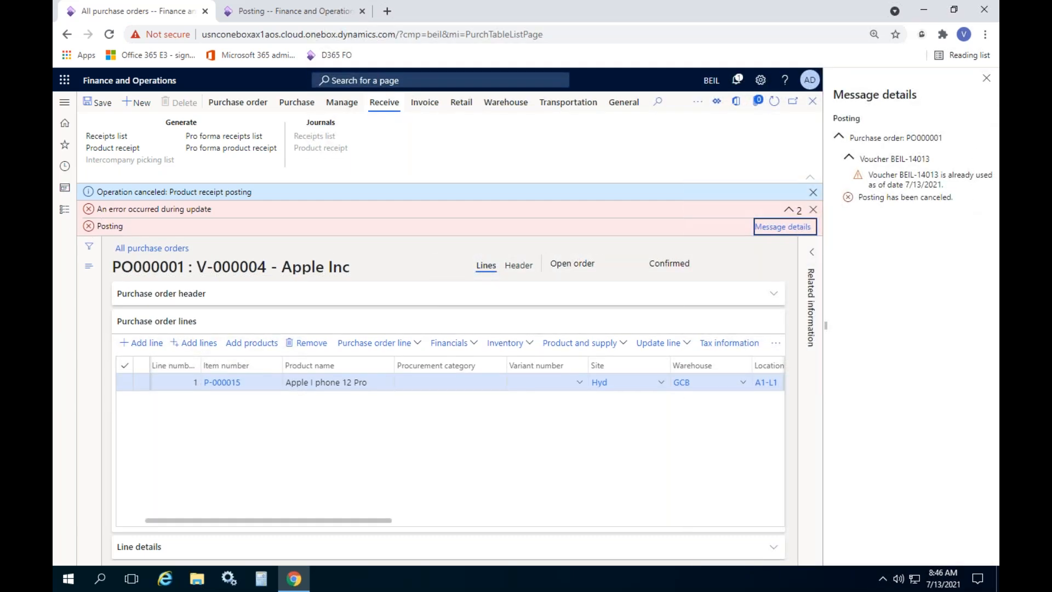
pyautogui.click(986, 79)
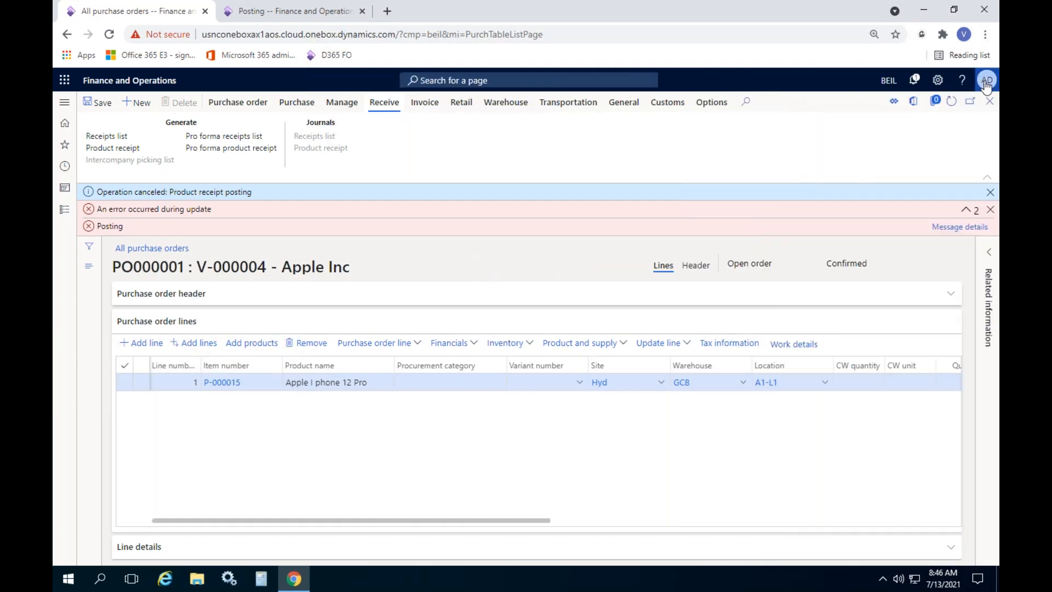
pyautogui.click(990, 209)
pyautogui.click(991, 192)
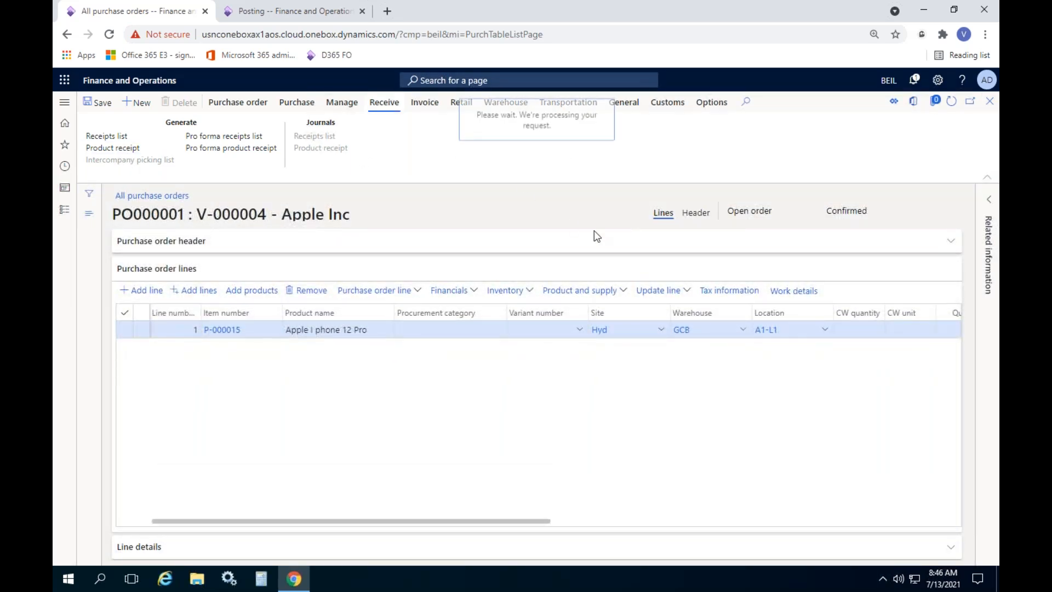
# Post the product receipt under number GRN43437
pyautogui.write('GRN43437')
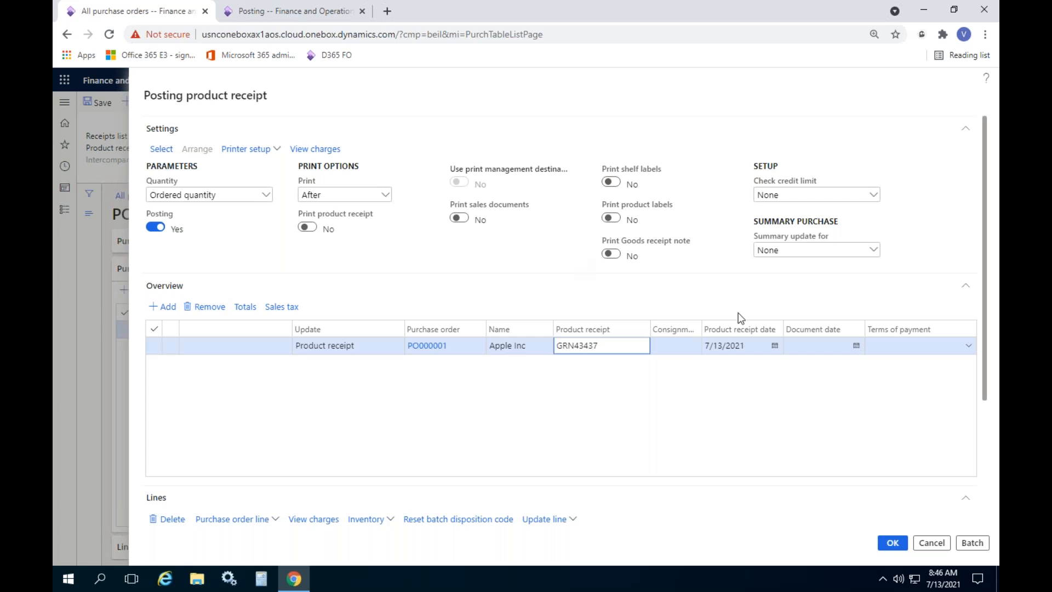
pyautogui.scroll(-3, 736, 318)
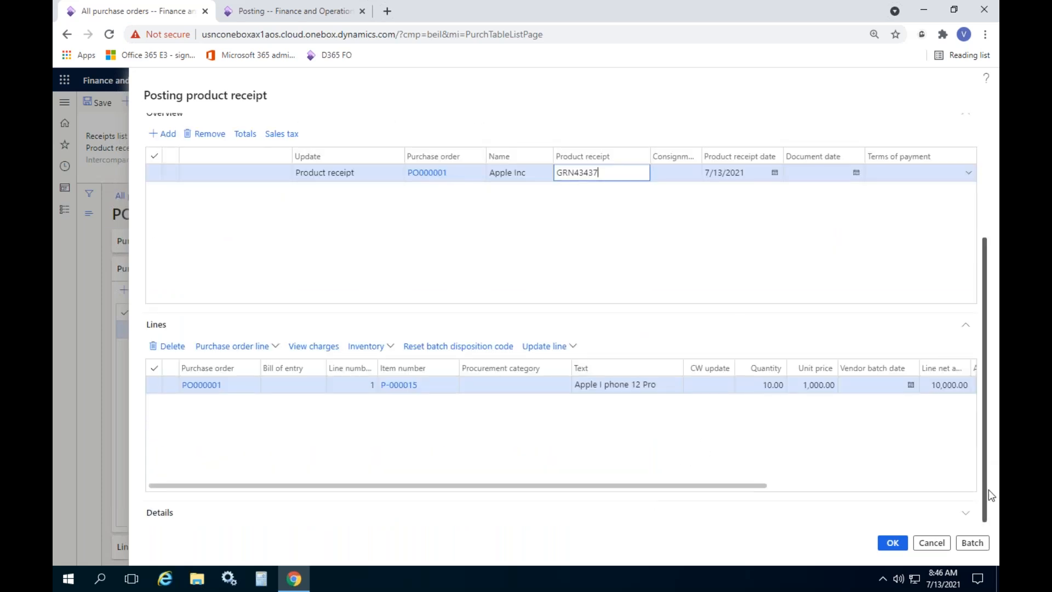
pyautogui.click(893, 544)
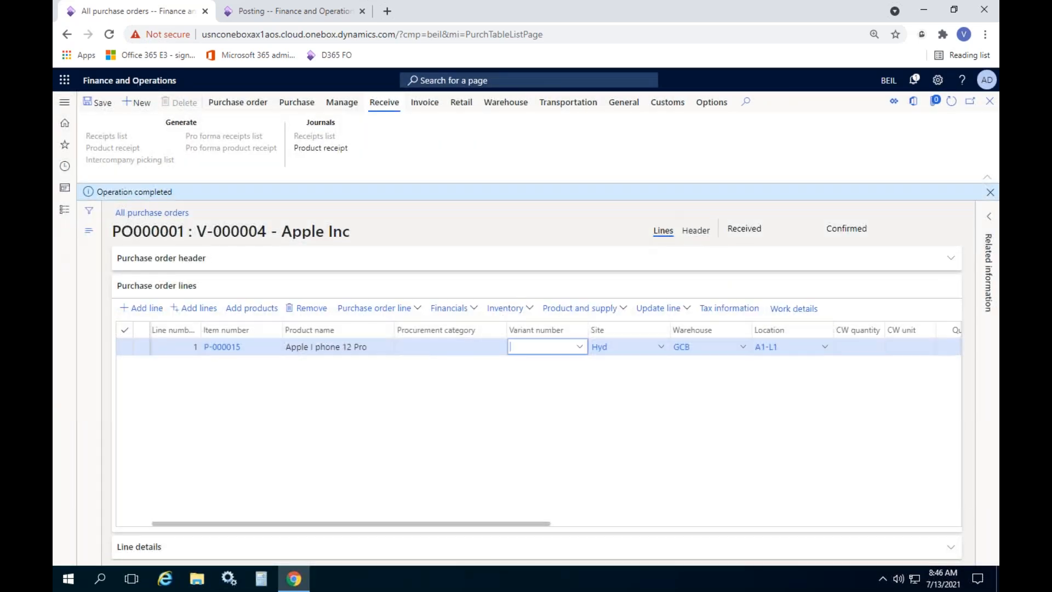
# Review GRN43437's vouchers in the product receipt journal, then start a vendor invoice
pyautogui.click(320, 148)
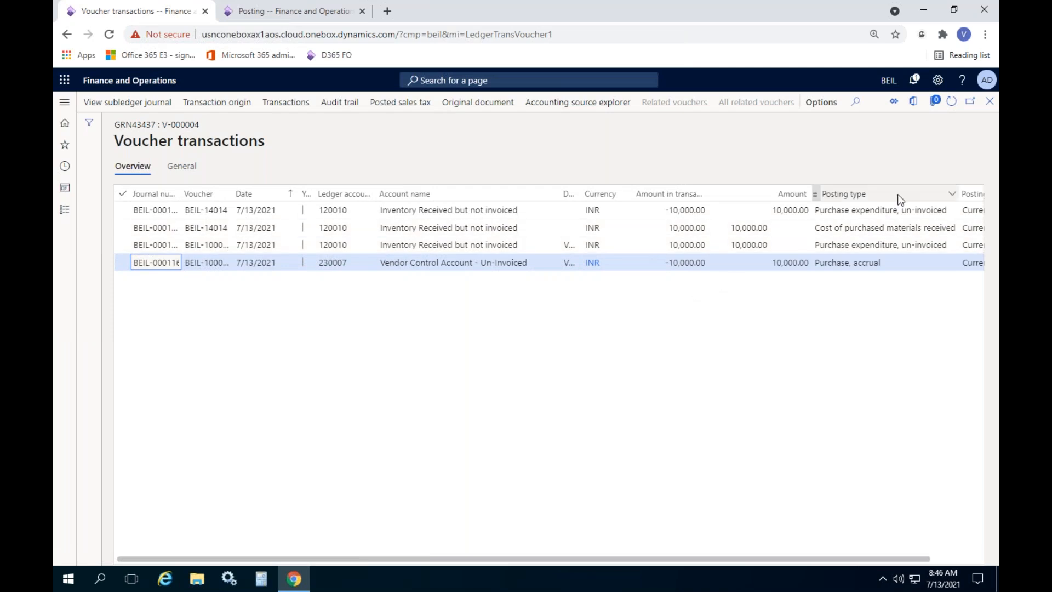
pyautogui.click(989, 100)
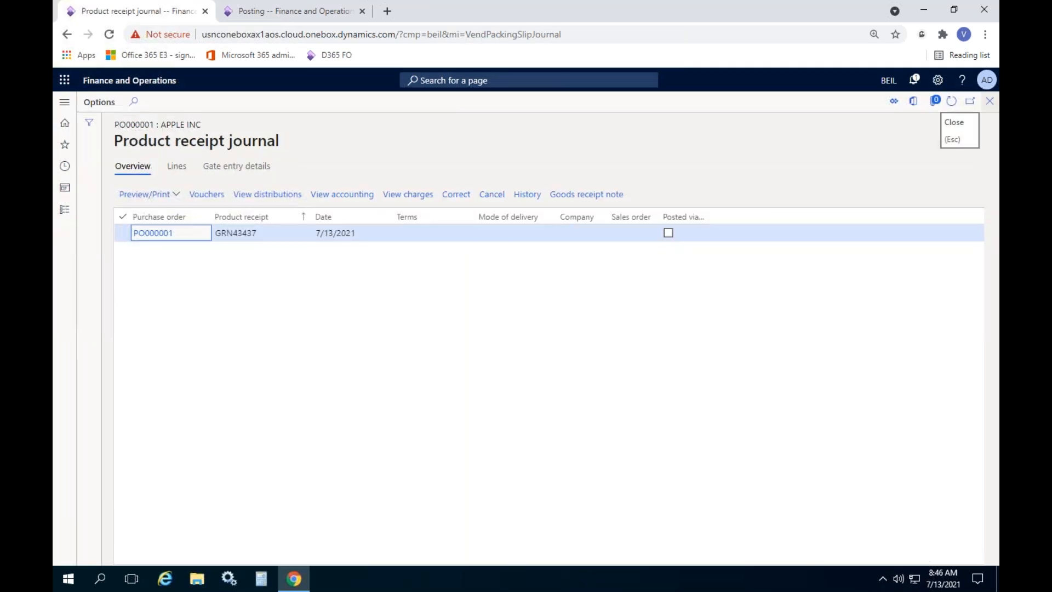
pyautogui.click(989, 100)
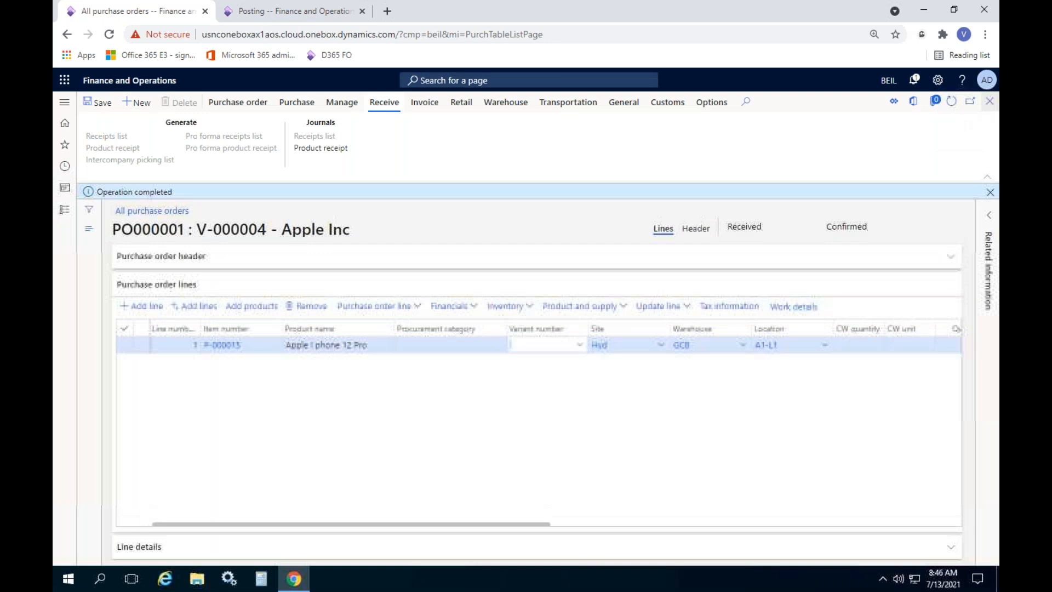
pyautogui.click(428, 104)
pyautogui.click(100, 138)
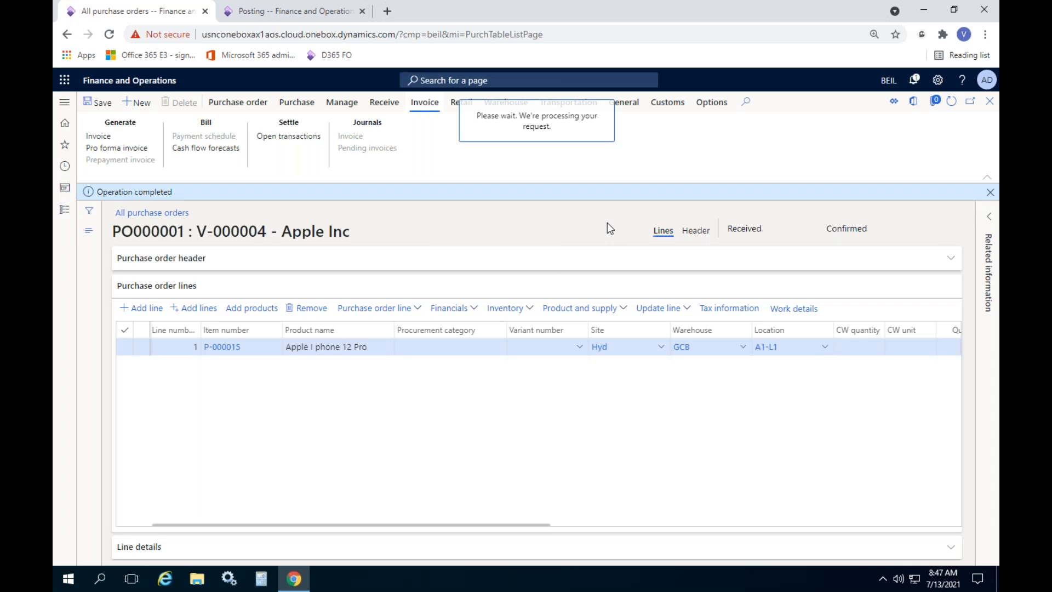
# Enter invoice number INV3643, set the invoice date to 7/12/2021, and post the invoice
pyautogui.click(316, 292)
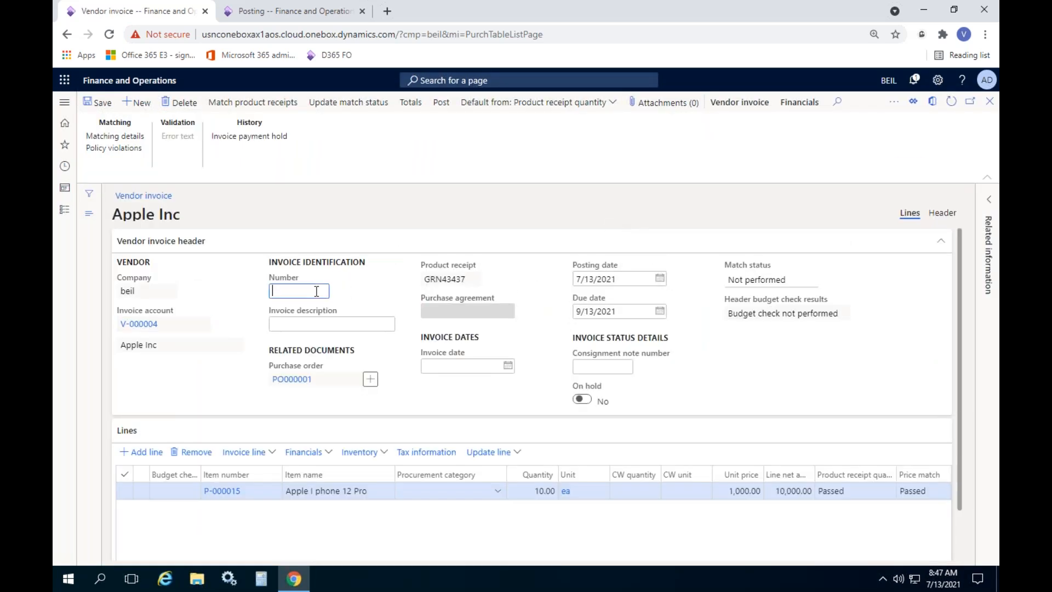
pyautogui.write('INV3')
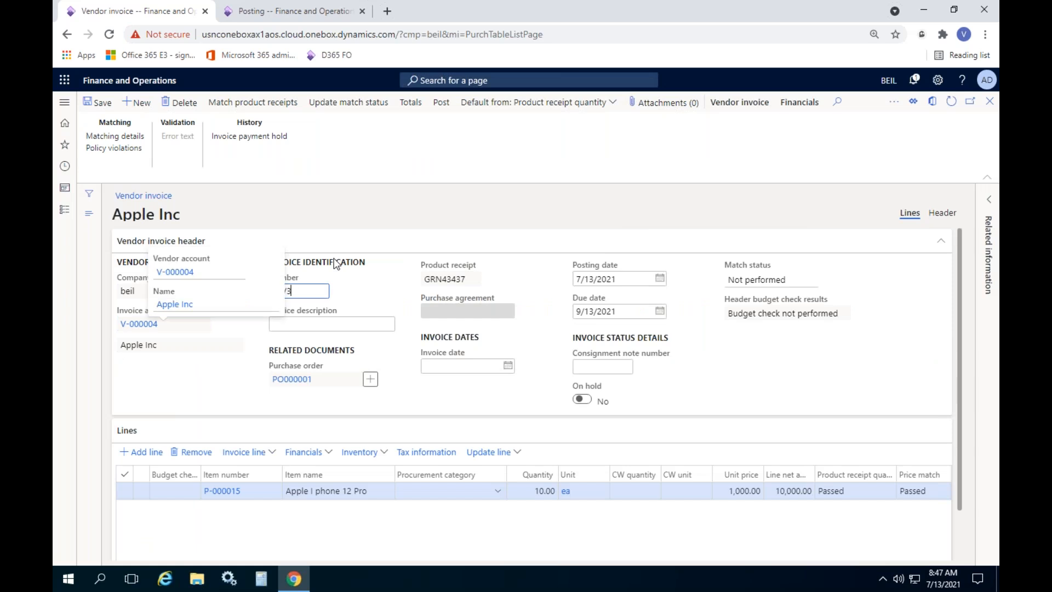
pyautogui.click(503, 370)
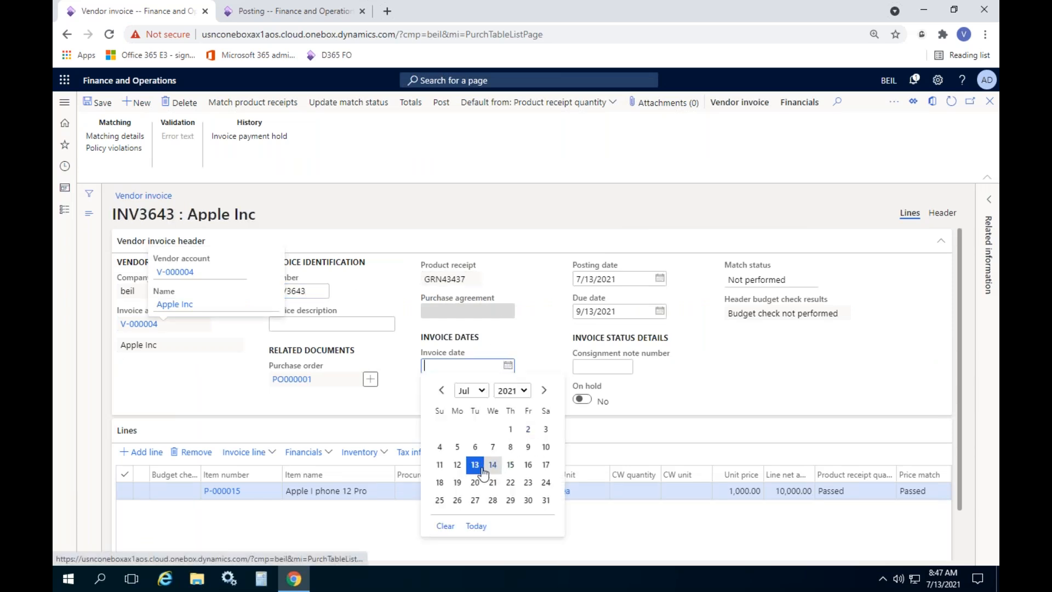
pyautogui.click(456, 464)
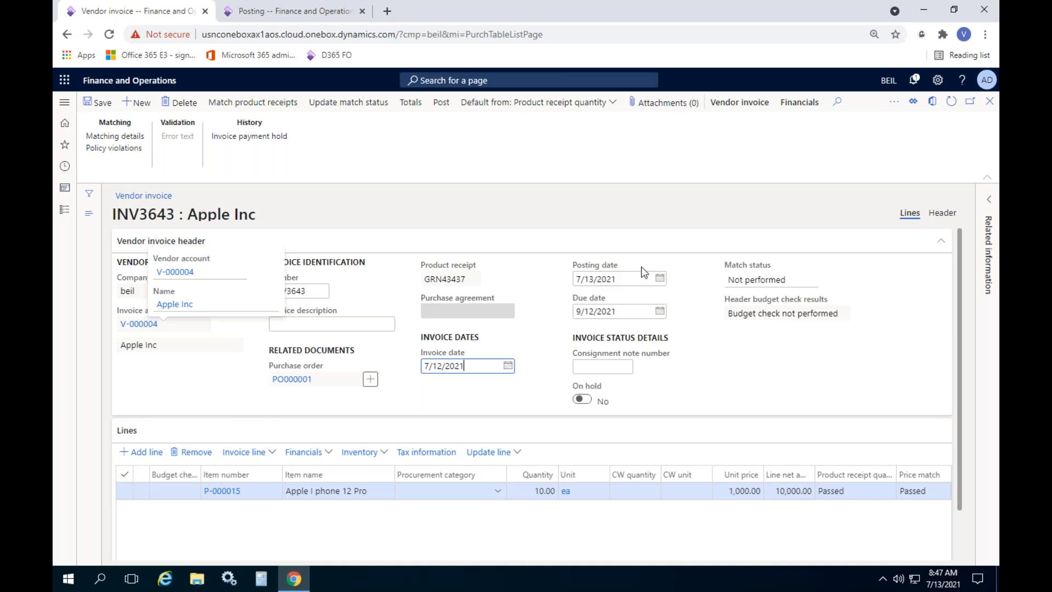
pyautogui.click(351, 103)
pyautogui.click(443, 104)
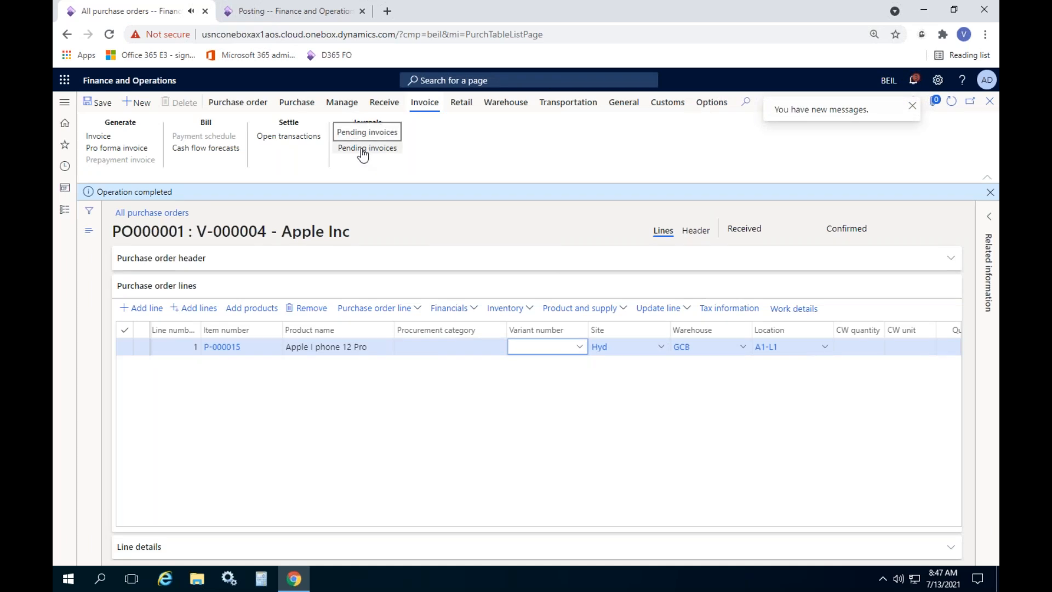
# Review the invoice posting error notification, dismiss the messages, and reload purchase order PO000001
pyautogui.click(876, 110)
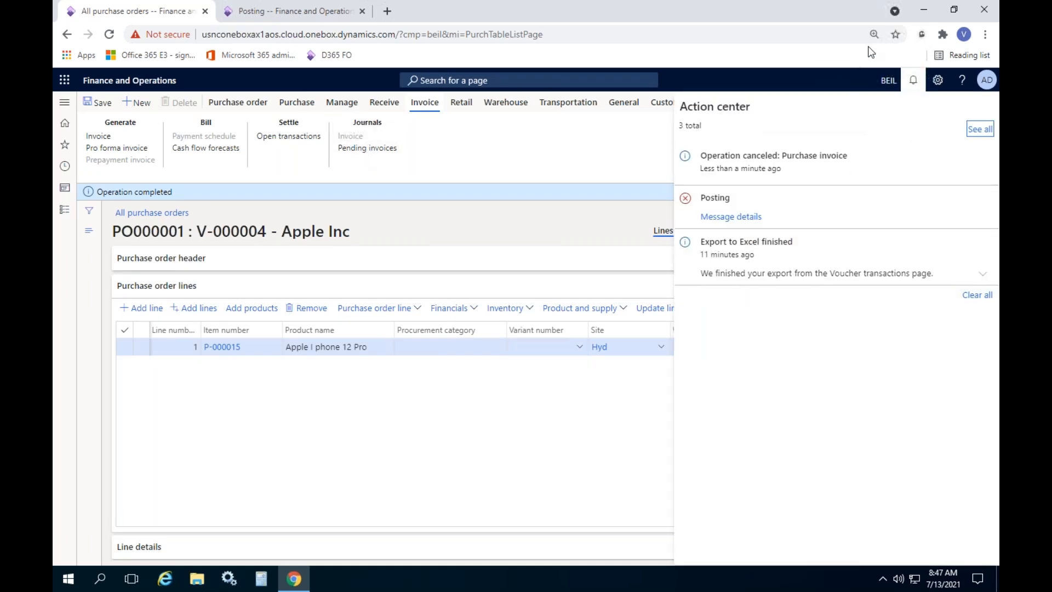
pyautogui.click(733, 217)
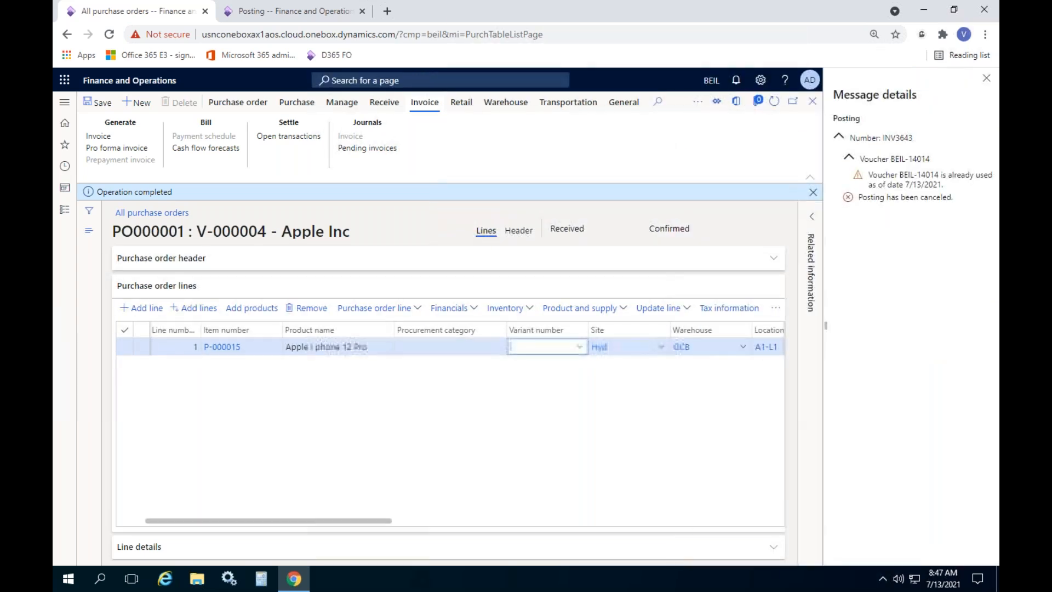
pyautogui.click(986, 79)
pyautogui.click(990, 195)
pyautogui.click(951, 101)
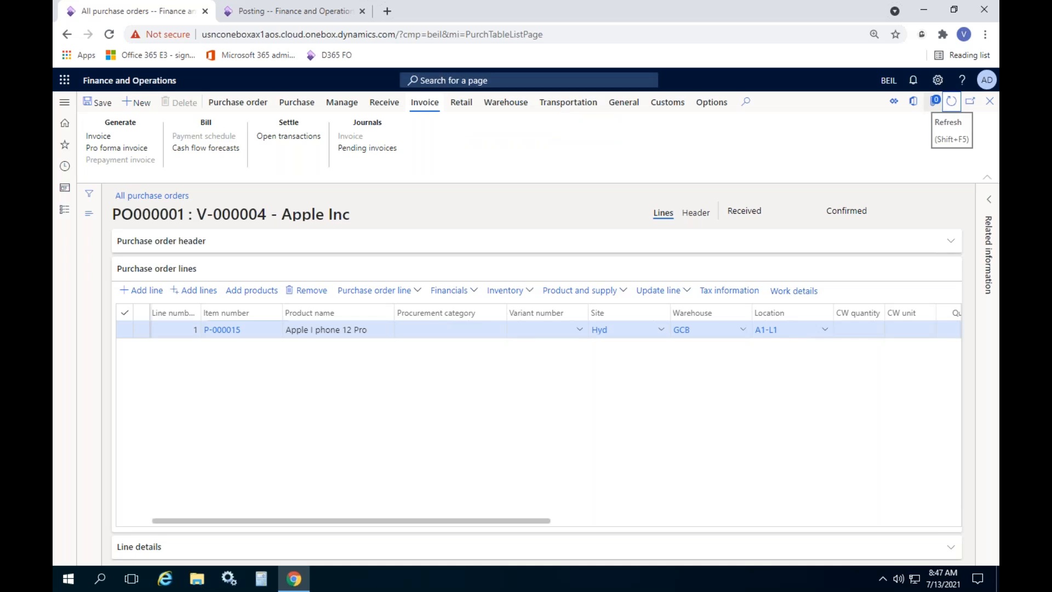
# Update the match status of pending invoice INV3643, post it, and return to PO000001
pyautogui.click(370, 147)
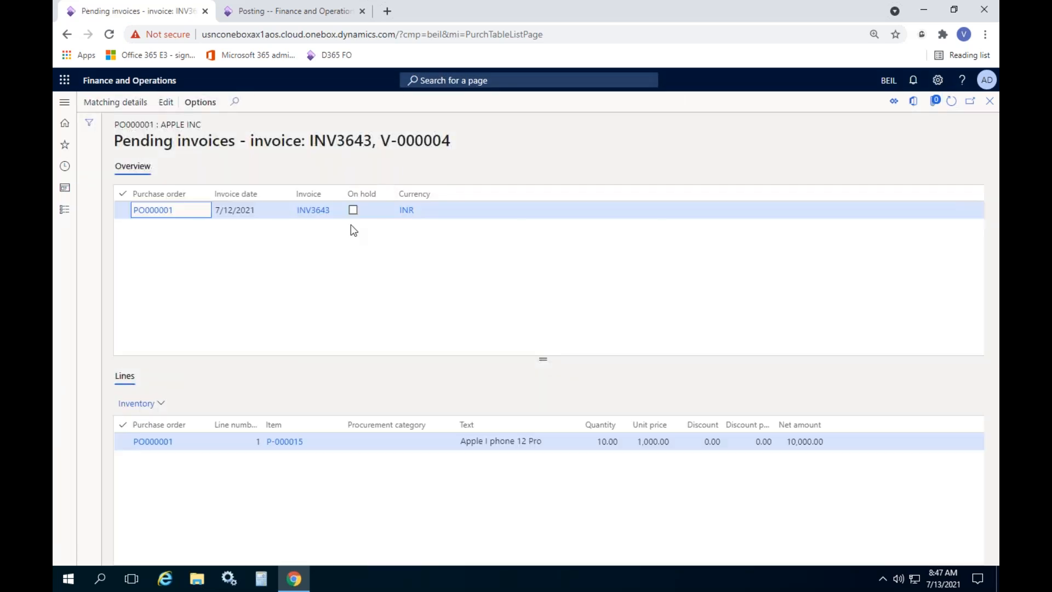
pyautogui.click(316, 212)
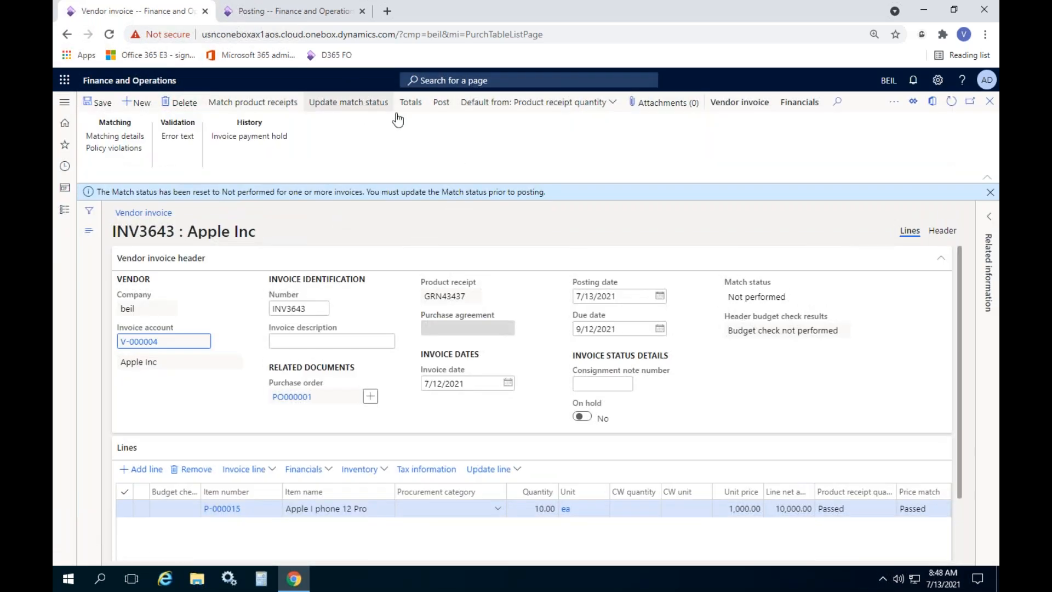
pyautogui.click(362, 106)
pyautogui.click(441, 102)
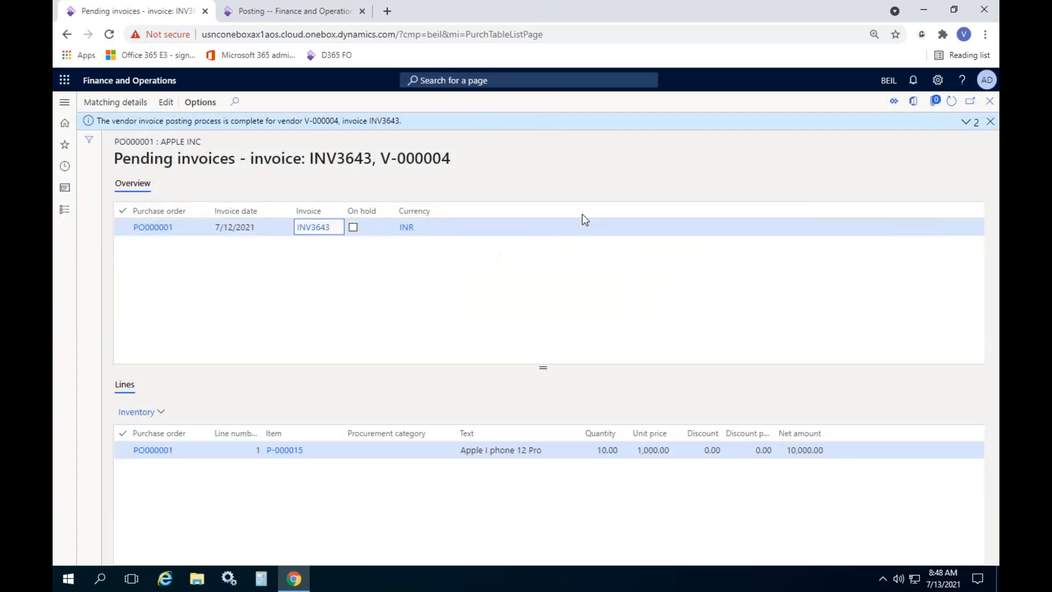
pyautogui.click(950, 100)
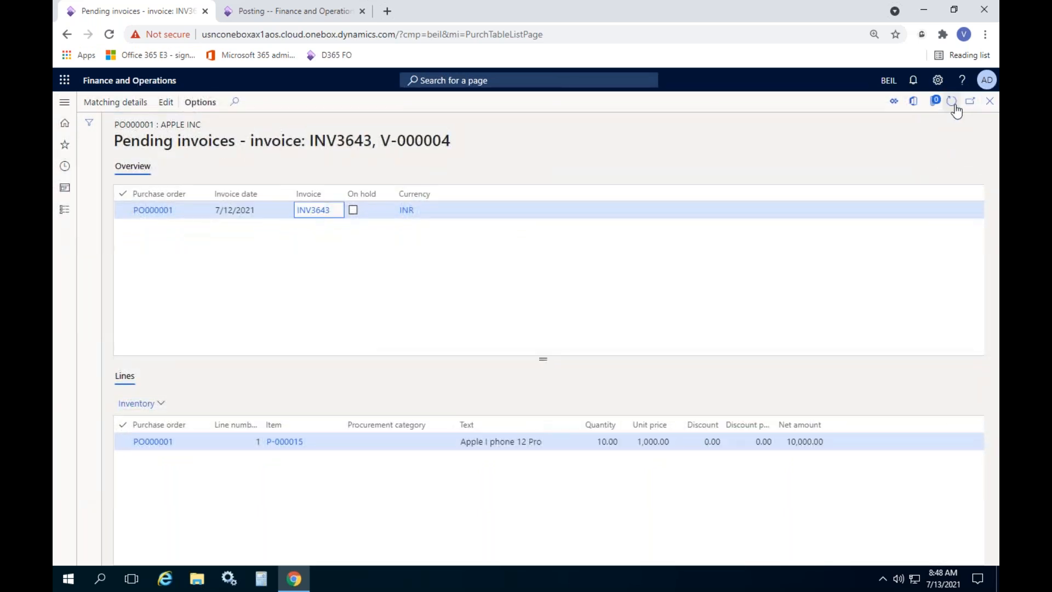
pyautogui.click(988, 102)
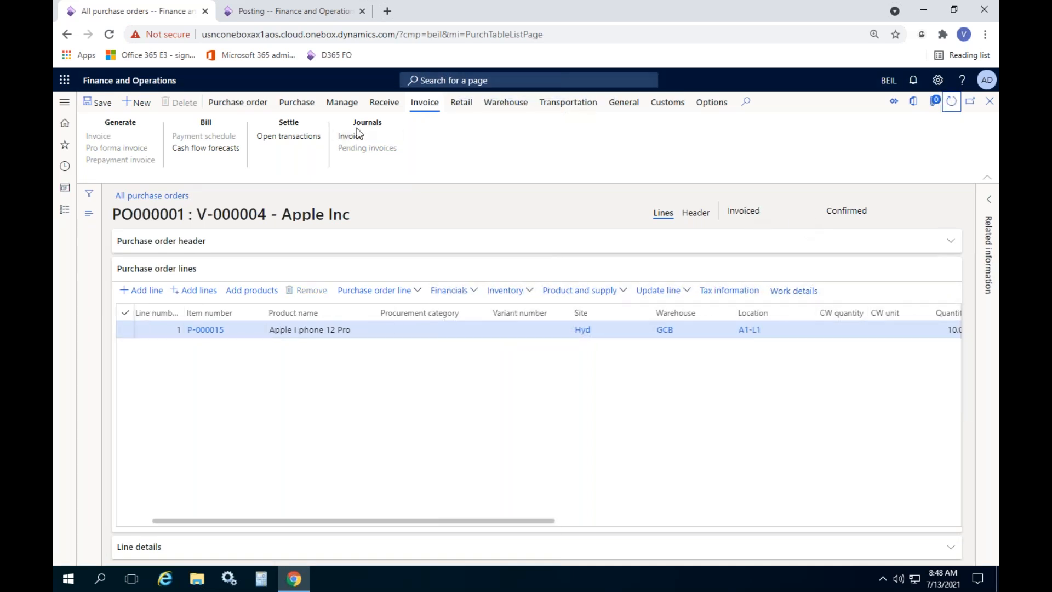
# Inspect the INV3643 voucher's -200.00 Order, freight line posted to Third Party Charges Control
pyautogui.click(350, 136)
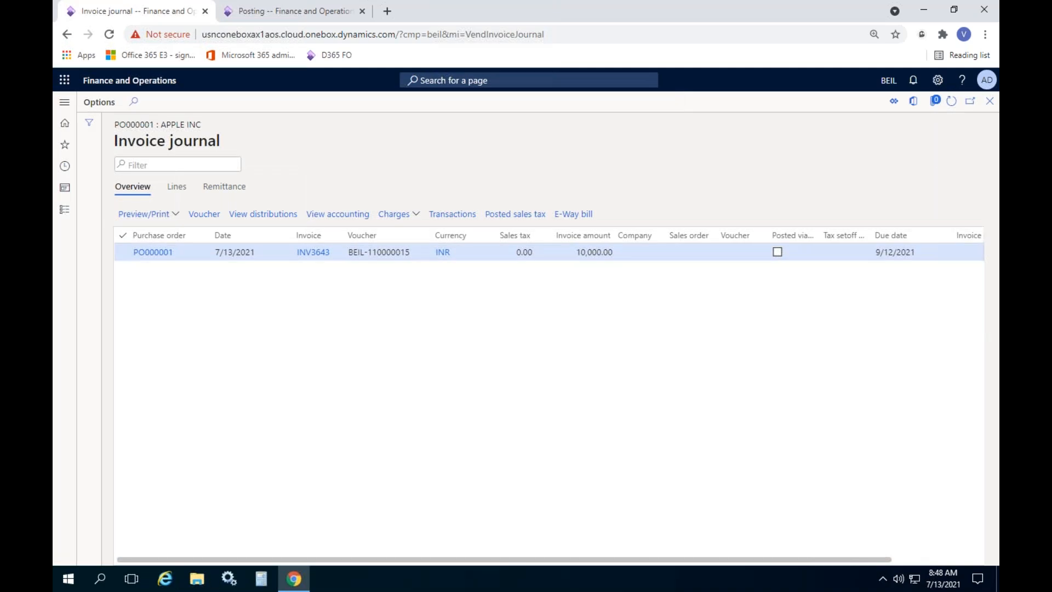
pyautogui.click(204, 214)
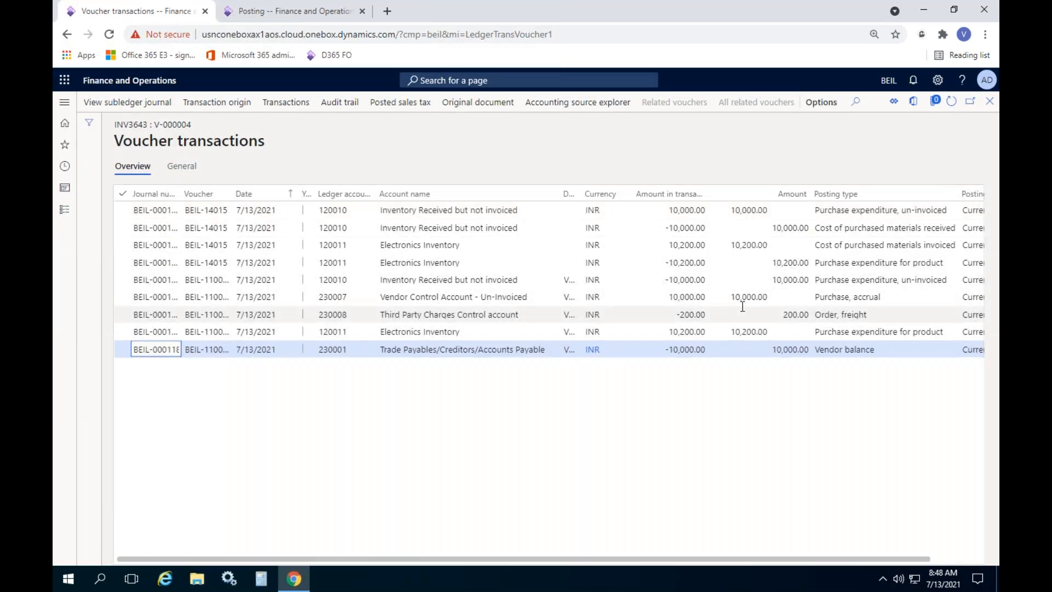
pyautogui.click(841, 318)
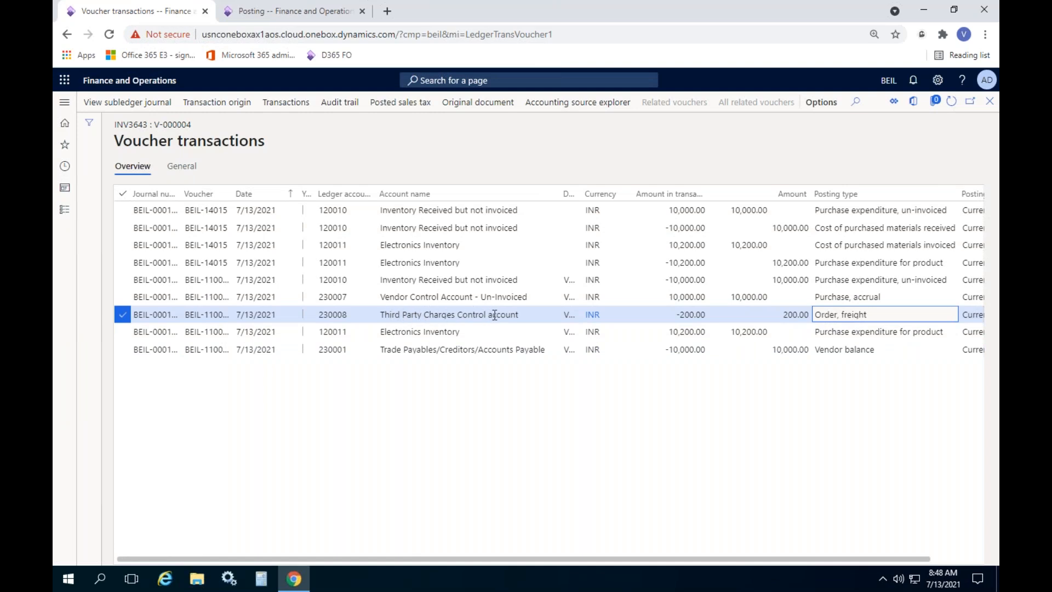
pyautogui.click(517, 315)
pyautogui.moveTo(517, 315); pyautogui.dragTo(390, 315)
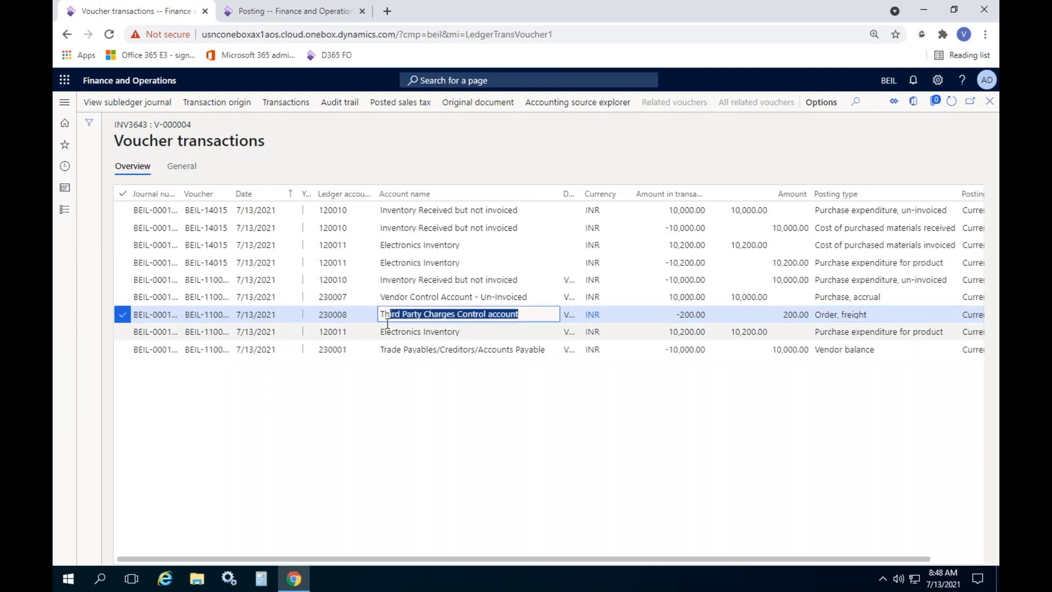
pyautogui.click(671, 316)
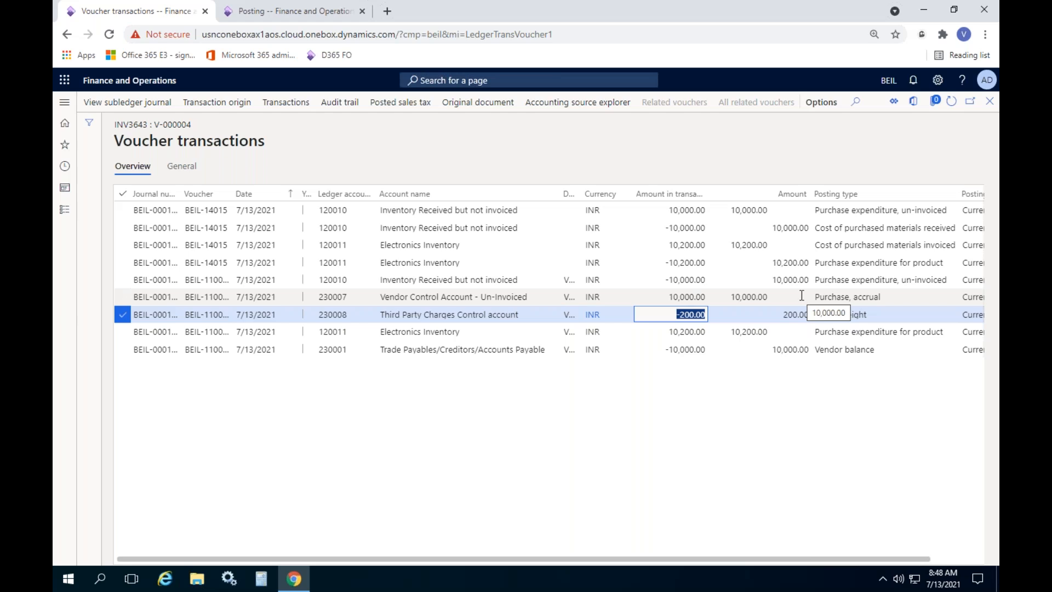
pyautogui.click(877, 319)
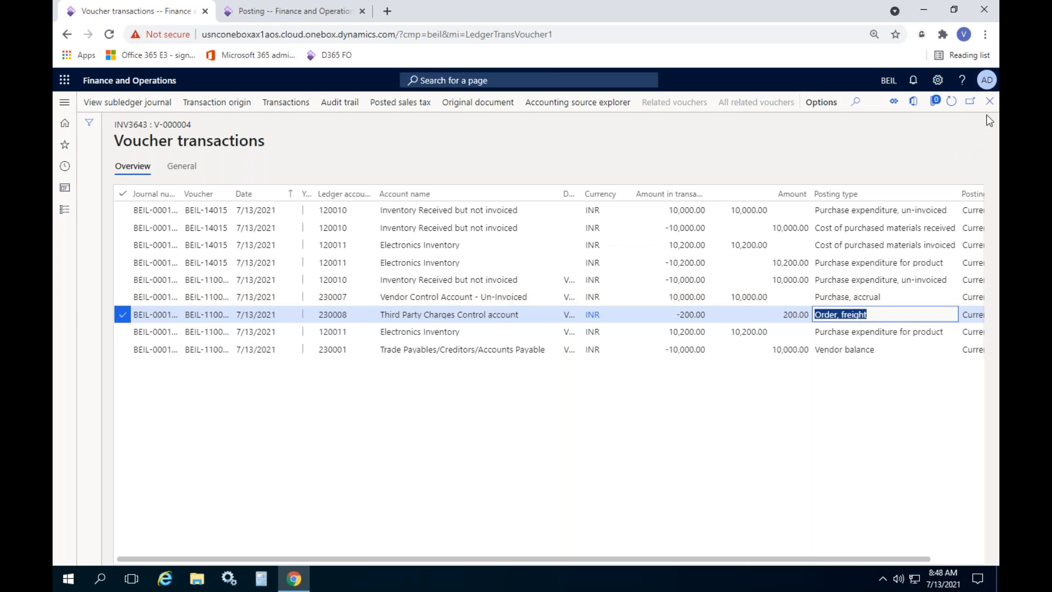
pyautogui.click(989, 101)
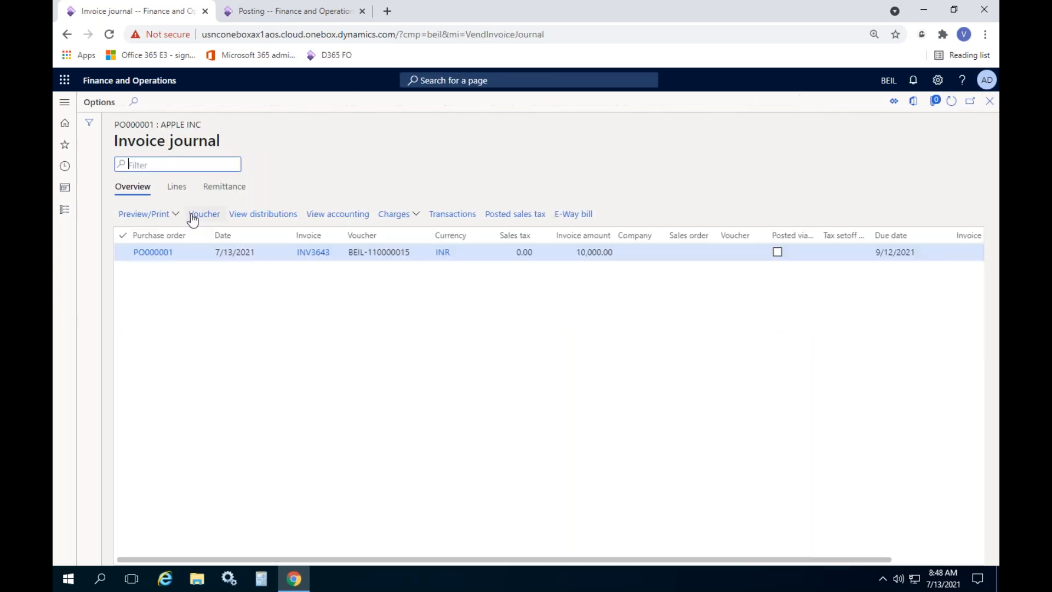
# Confirm the Trans-TPV charges code credits account 230008 with posting type Order, freight
pyautogui.click(176, 187)
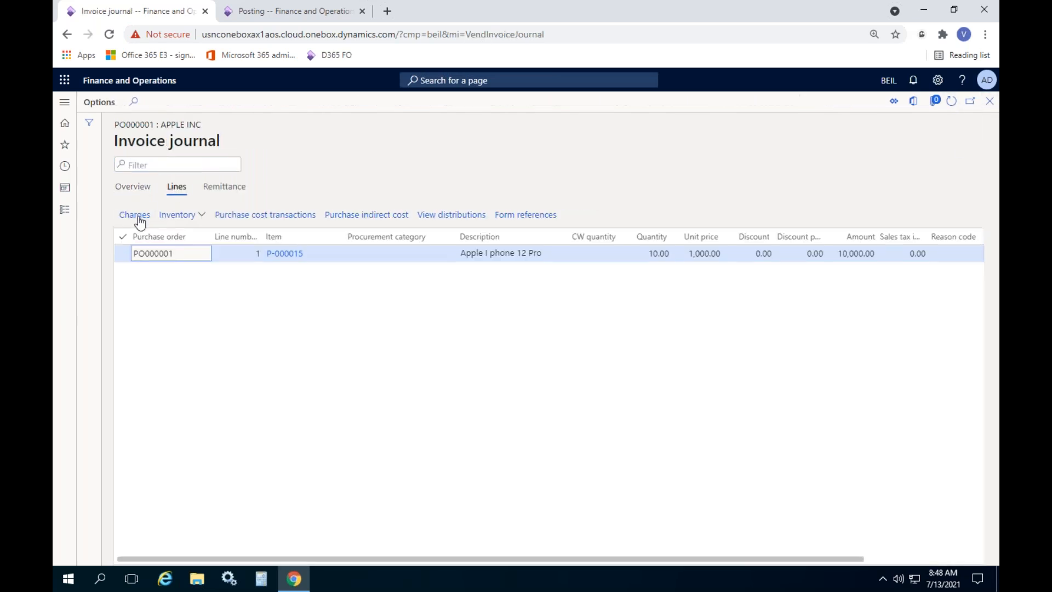
pyautogui.click(136, 215)
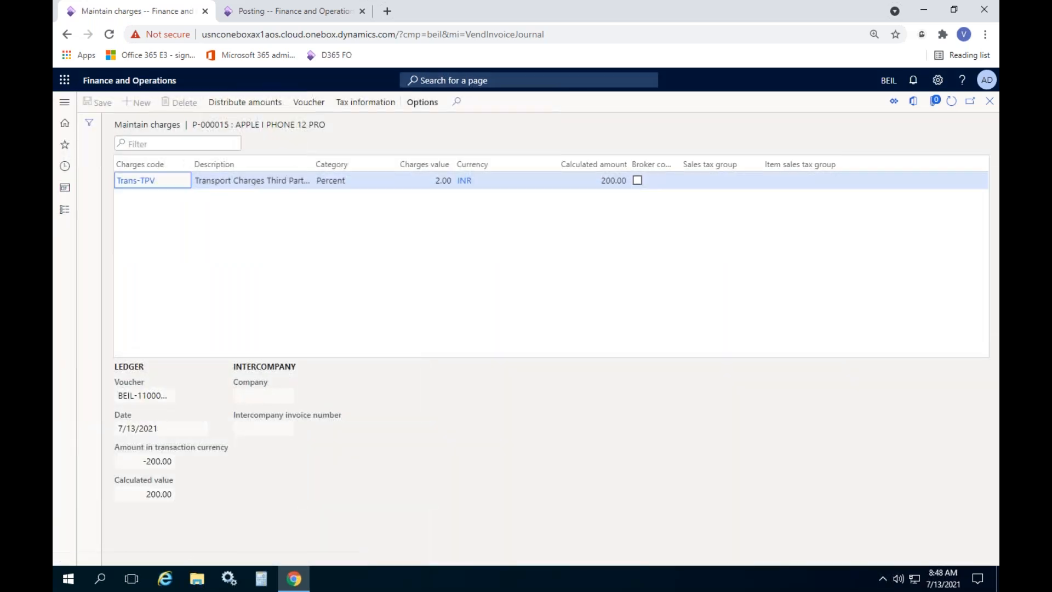
pyautogui.click(133, 181)
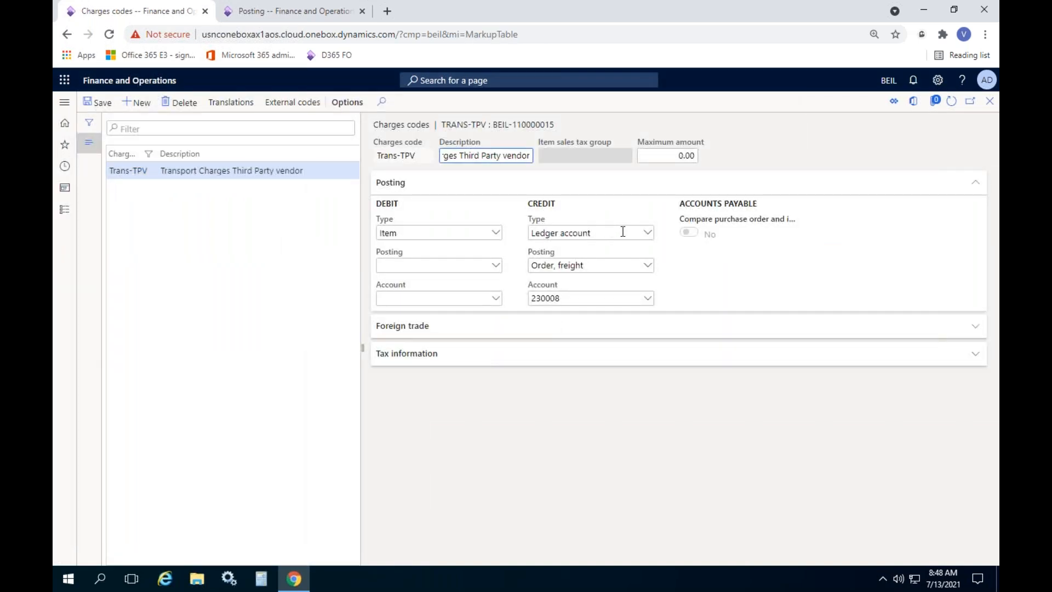
pyautogui.moveTo(542, 205); pyautogui.dragTo(564, 217)
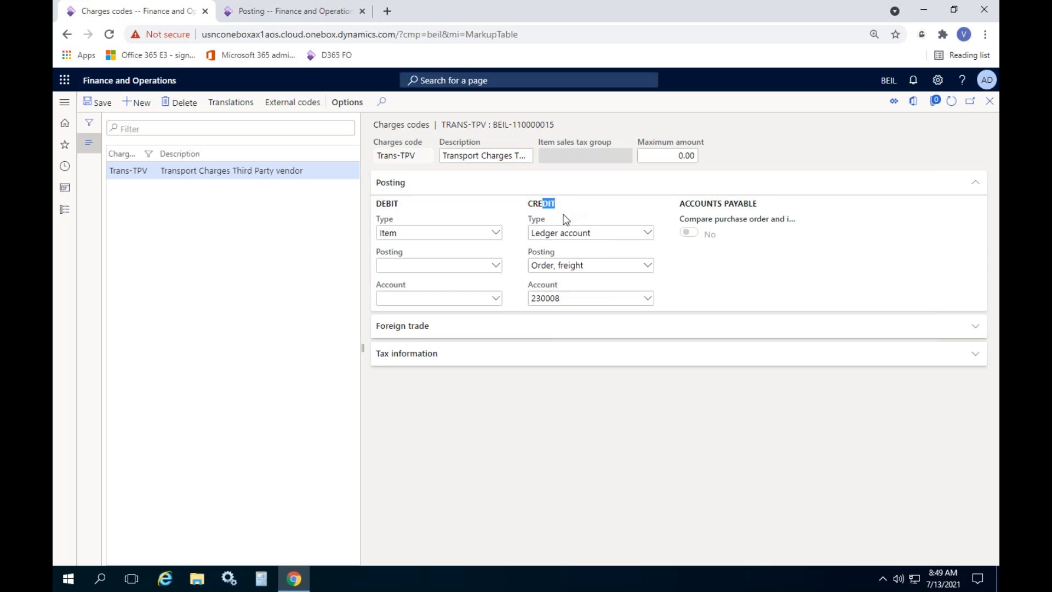
pyautogui.click(603, 265)
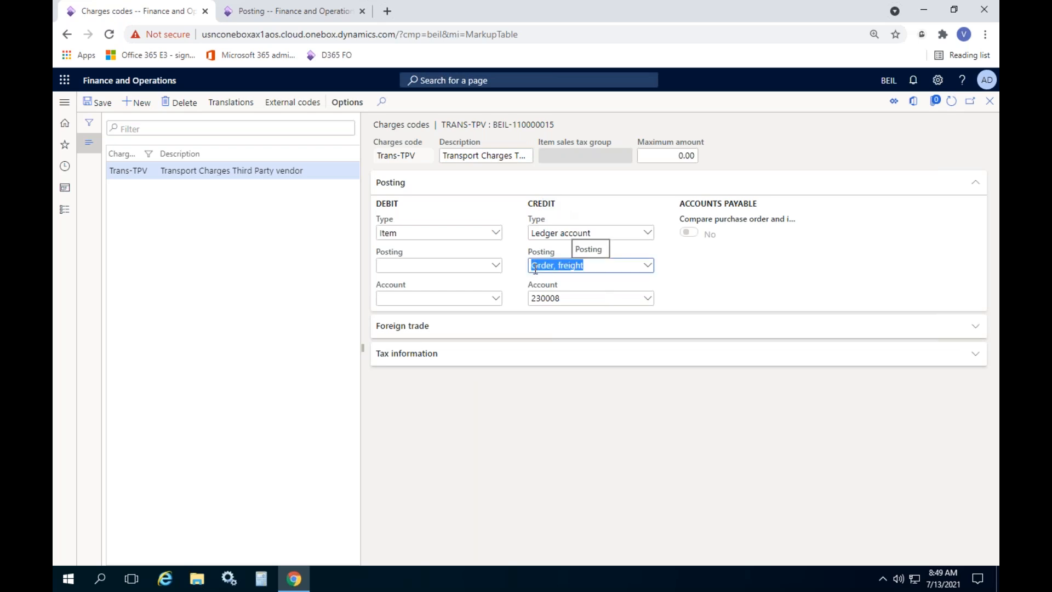
pyautogui.click(796, 280)
pyautogui.click(647, 299)
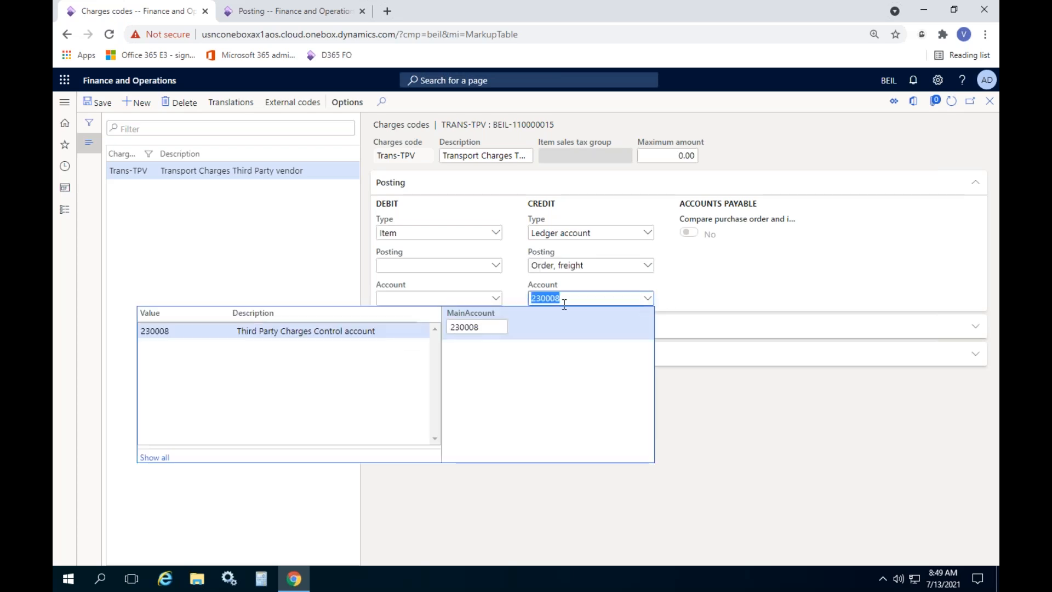
pyautogui.click(811, 235)
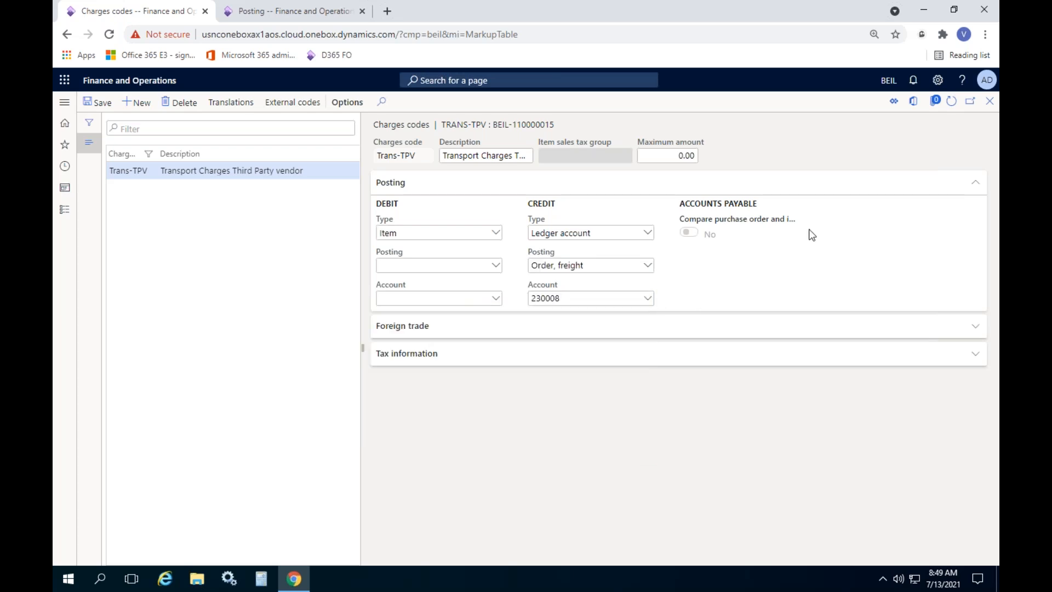
pyautogui.click(989, 102)
pyautogui.click(988, 102)
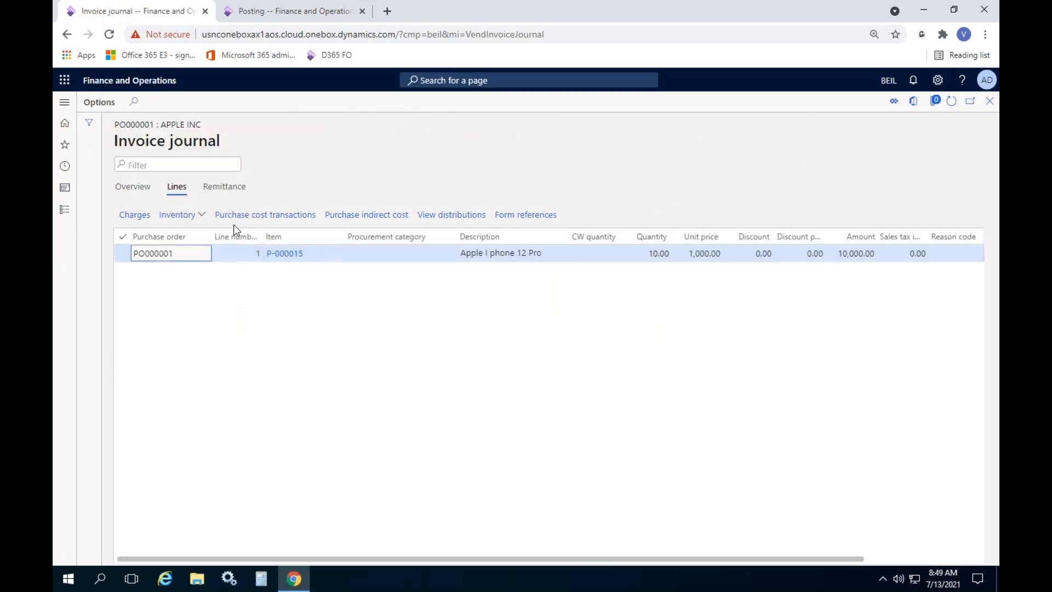
# Recheck the INV3643 voucher's Electronics Inventory 10,200.00 line, then close back to All purchase orders
pyautogui.click(134, 187)
pyautogui.click(202, 215)
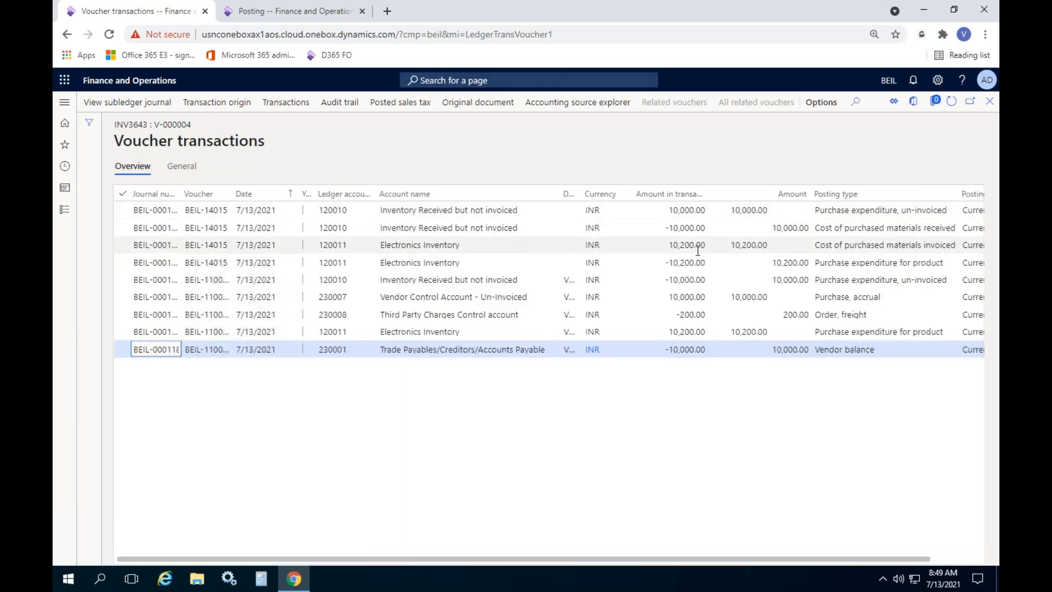
pyautogui.click(695, 243)
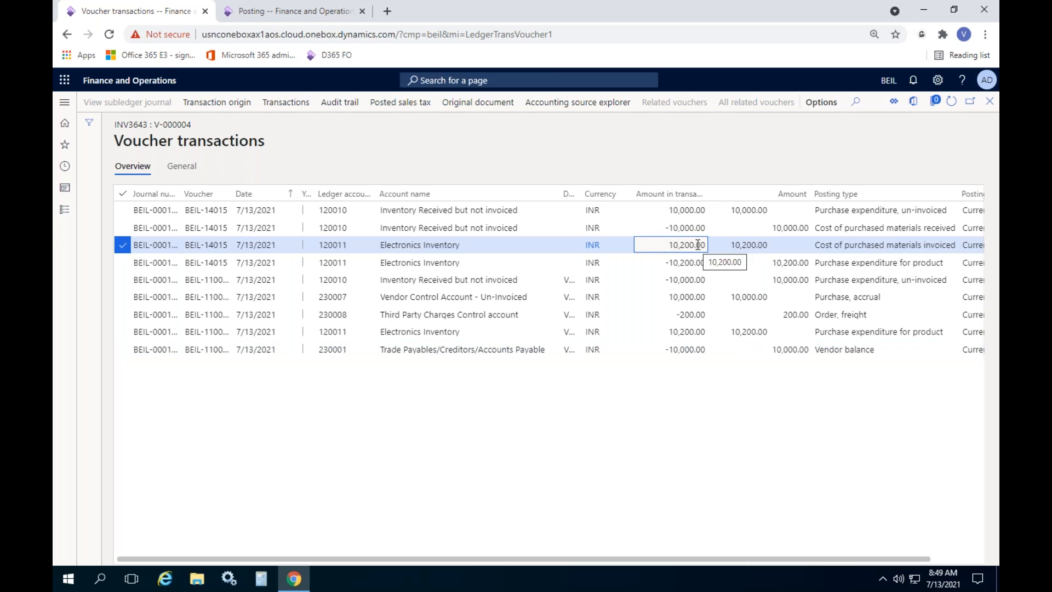
pyautogui.click(990, 101)
pyautogui.click(989, 102)
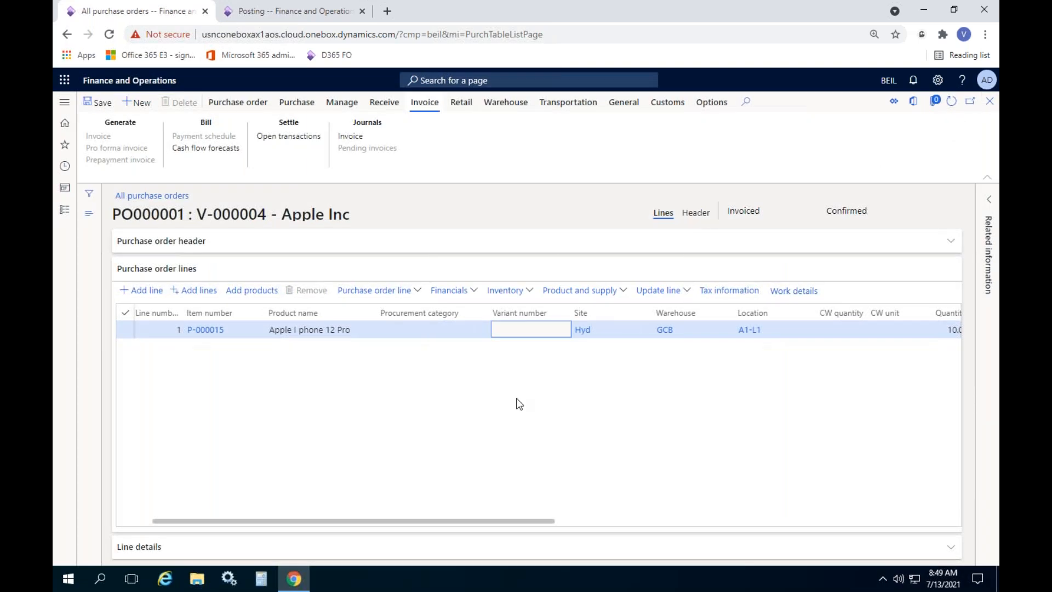
pyautogui.click(989, 103)
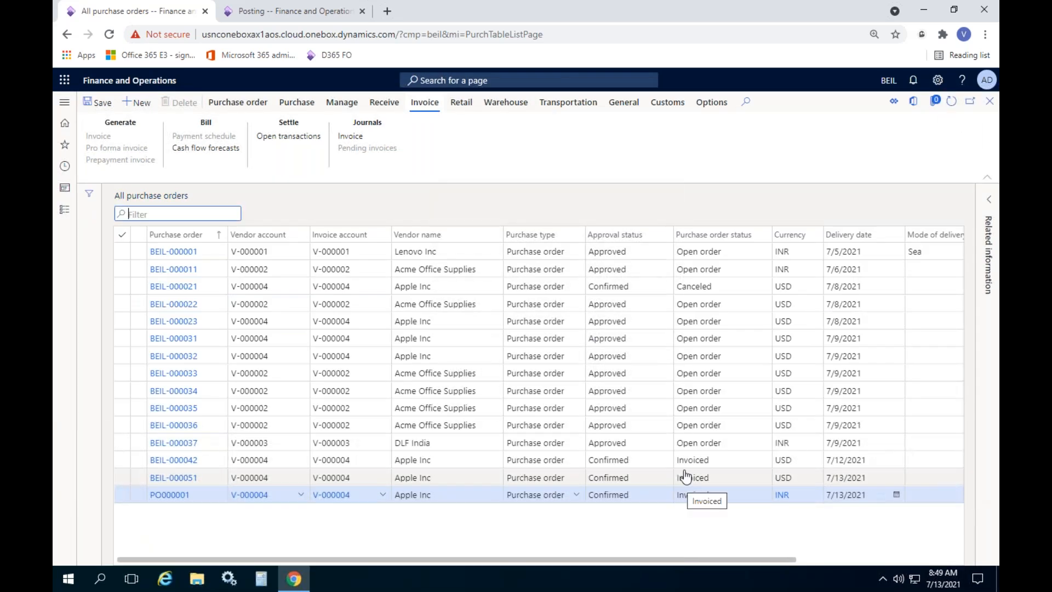
pyautogui.click(527, 157)
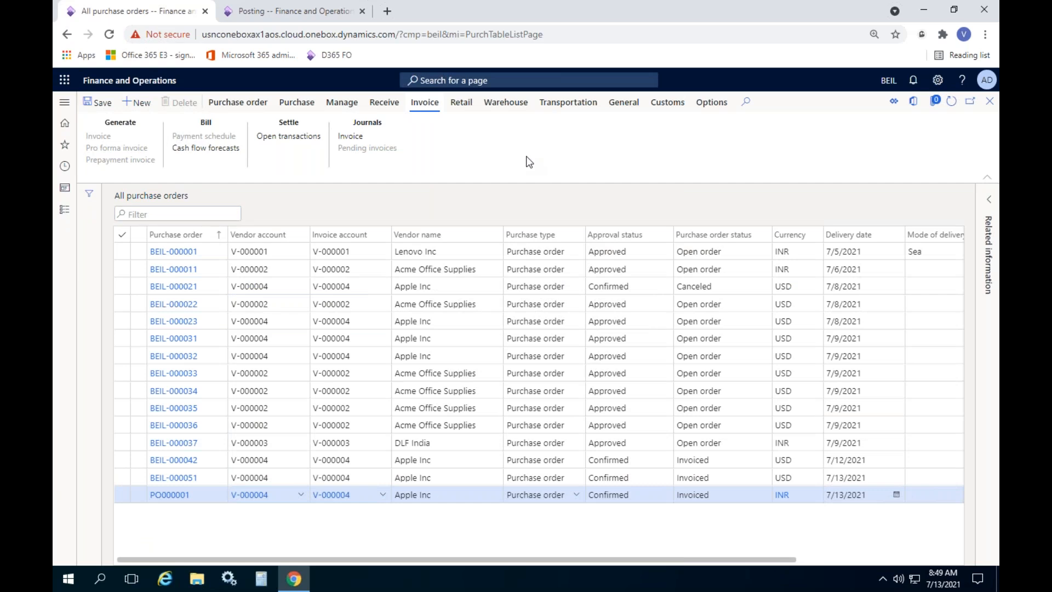